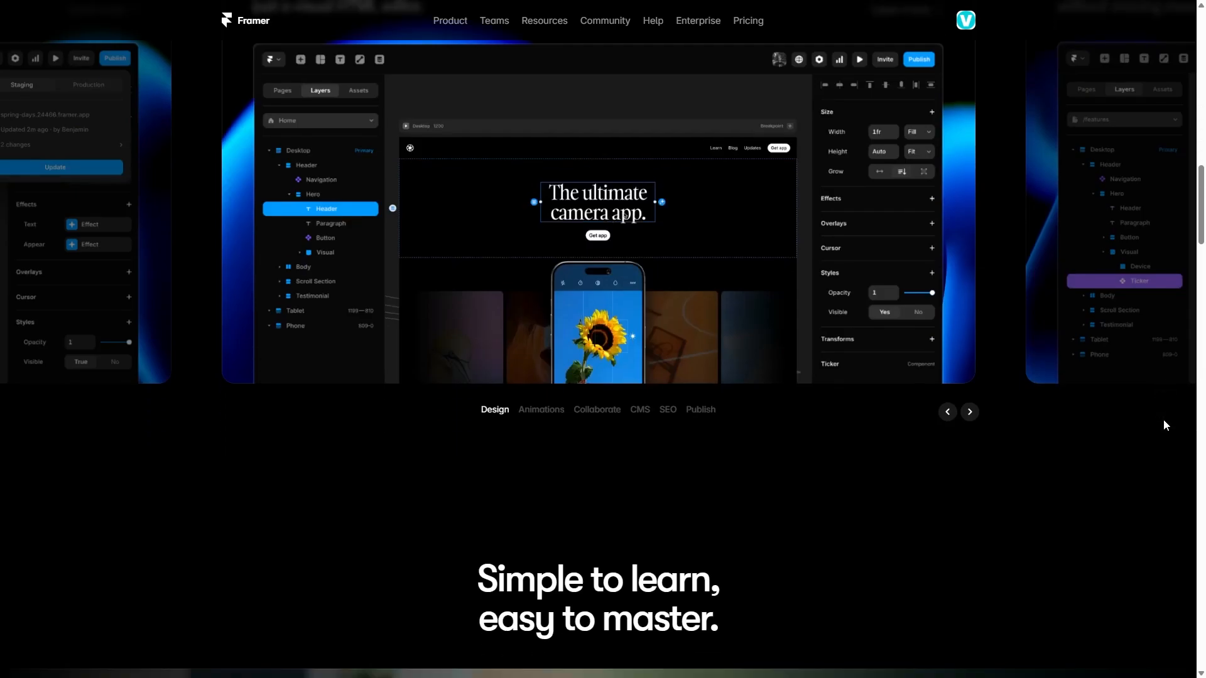
- Look through the Framer homepage from the editor feature showcase to the footer
{"action": "scroll", "coordinate": [1164, 425], "scroll_direction": "down", "scroll_amount": 10}
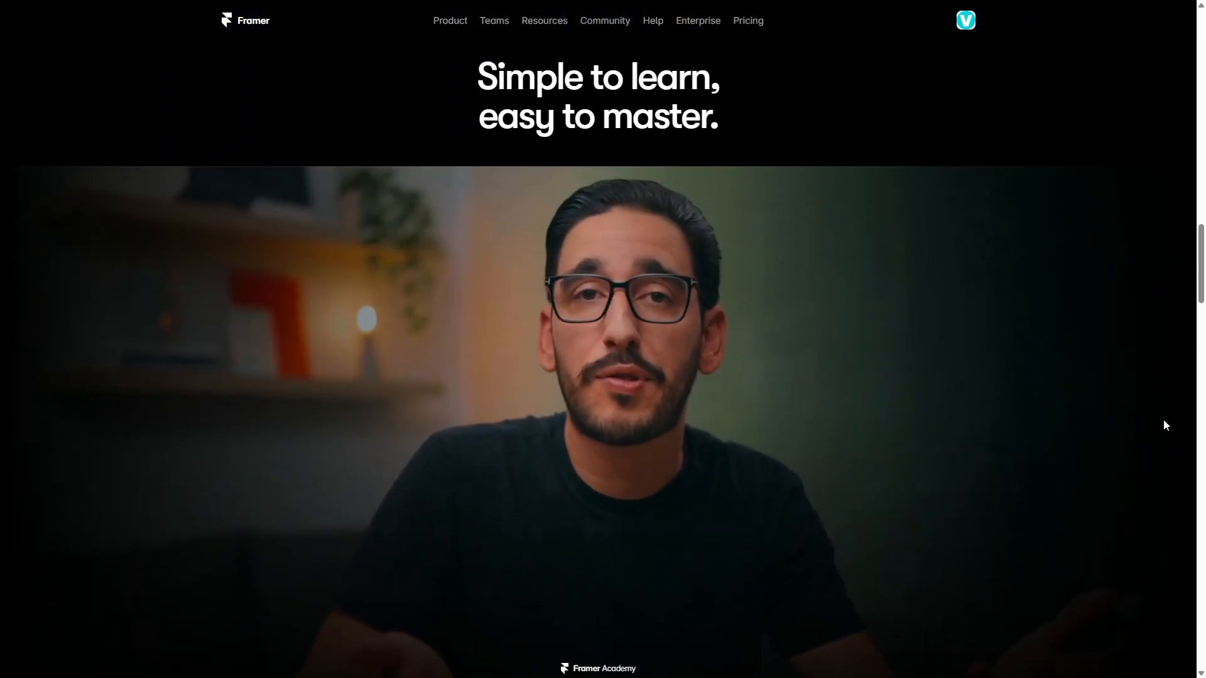
{"action": "scroll", "coordinate": [1163, 425], "scroll_direction": "down", "scroll_amount": 5}
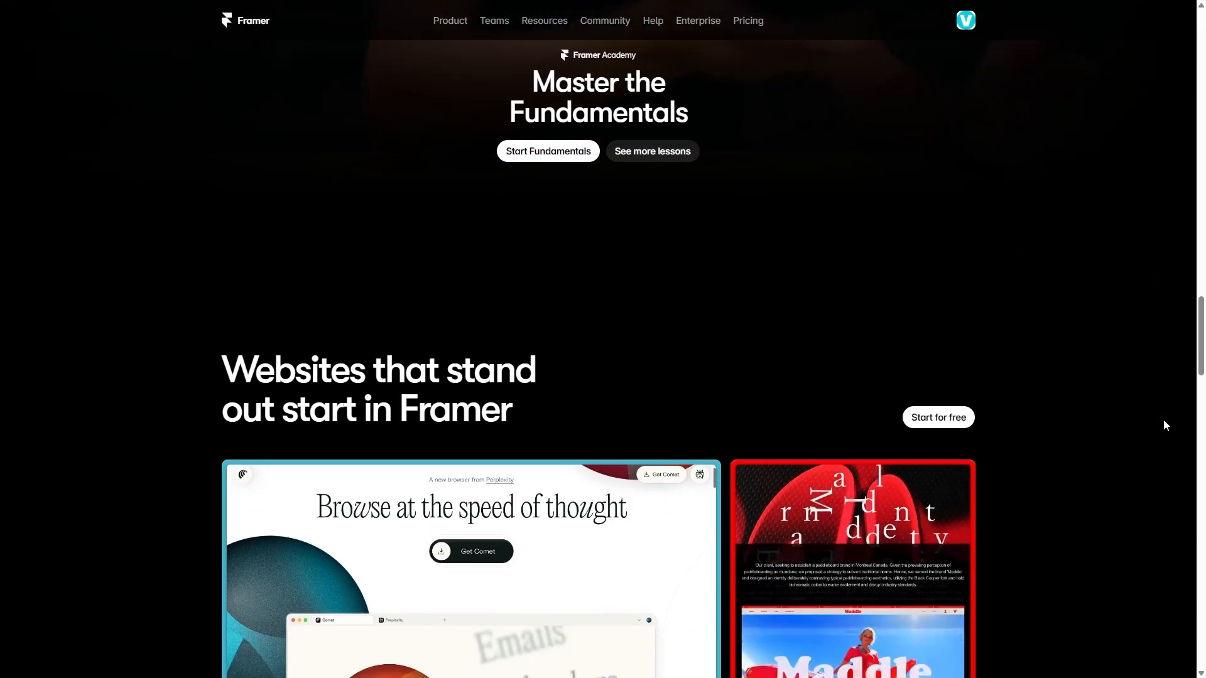
{"action": "scroll", "coordinate": [1164, 425], "scroll_direction": "down", "scroll_amount": 7}
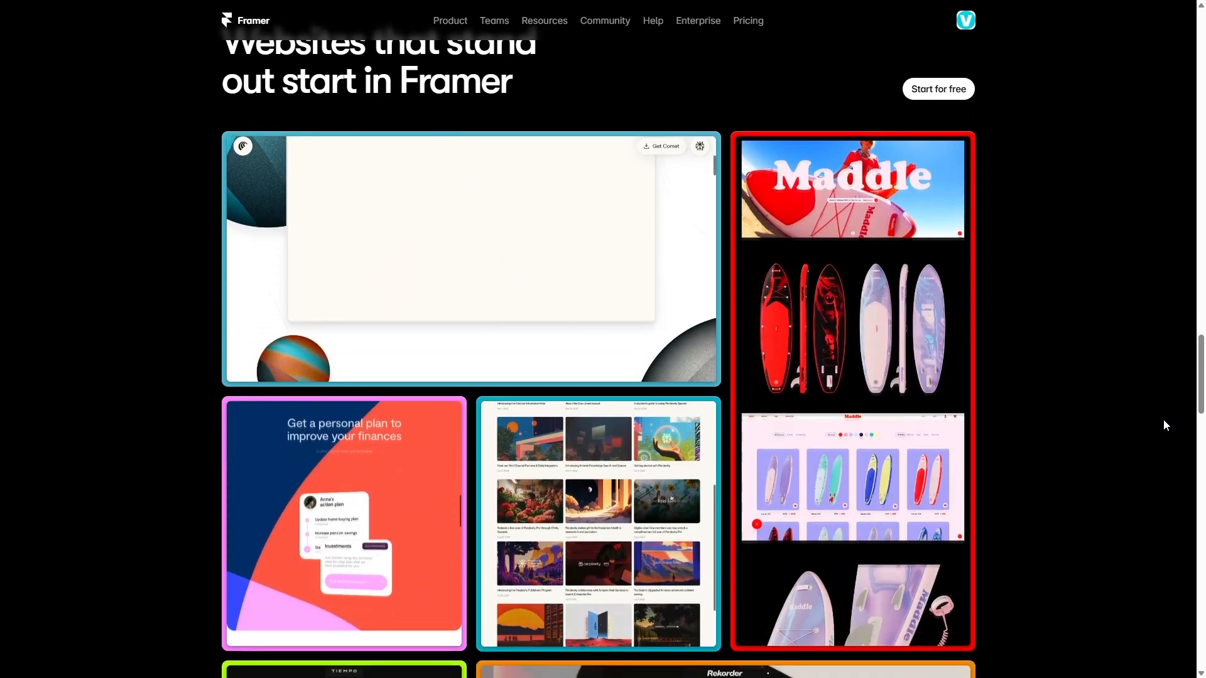
{"action": "scroll", "coordinate": [1164, 421], "scroll_direction": "down", "scroll_amount": 10}
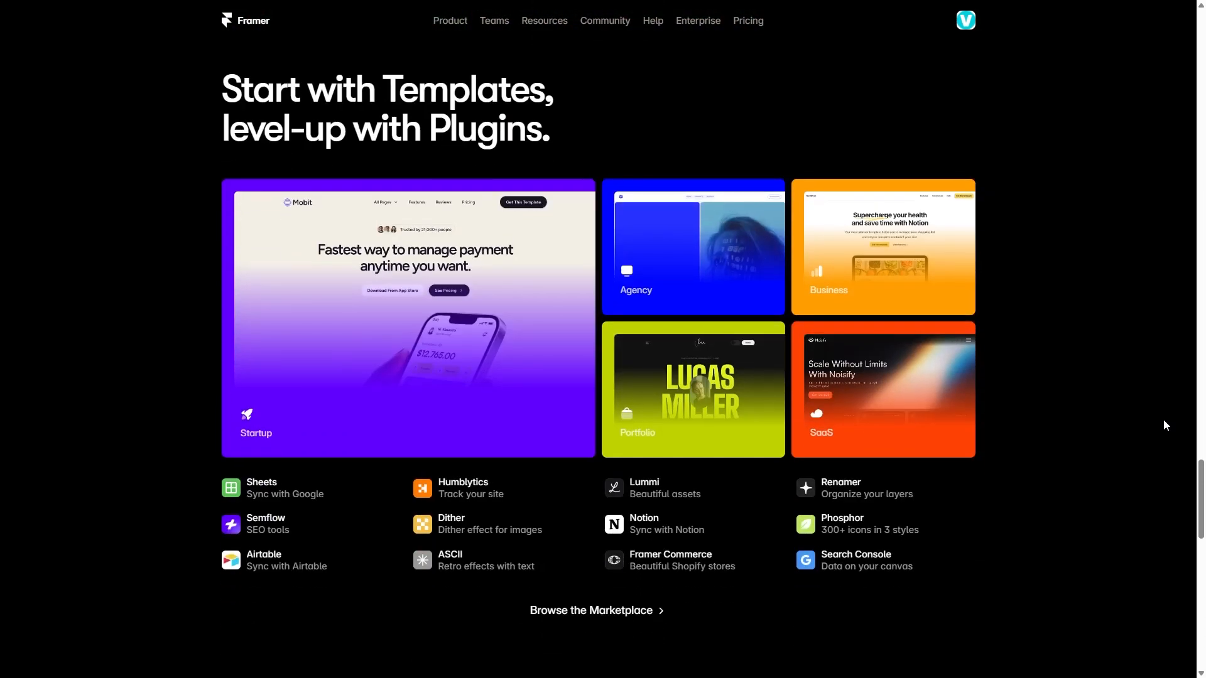
{"action": "scroll", "coordinate": [1163, 420], "scroll_direction": "down", "scroll_amount": 10}
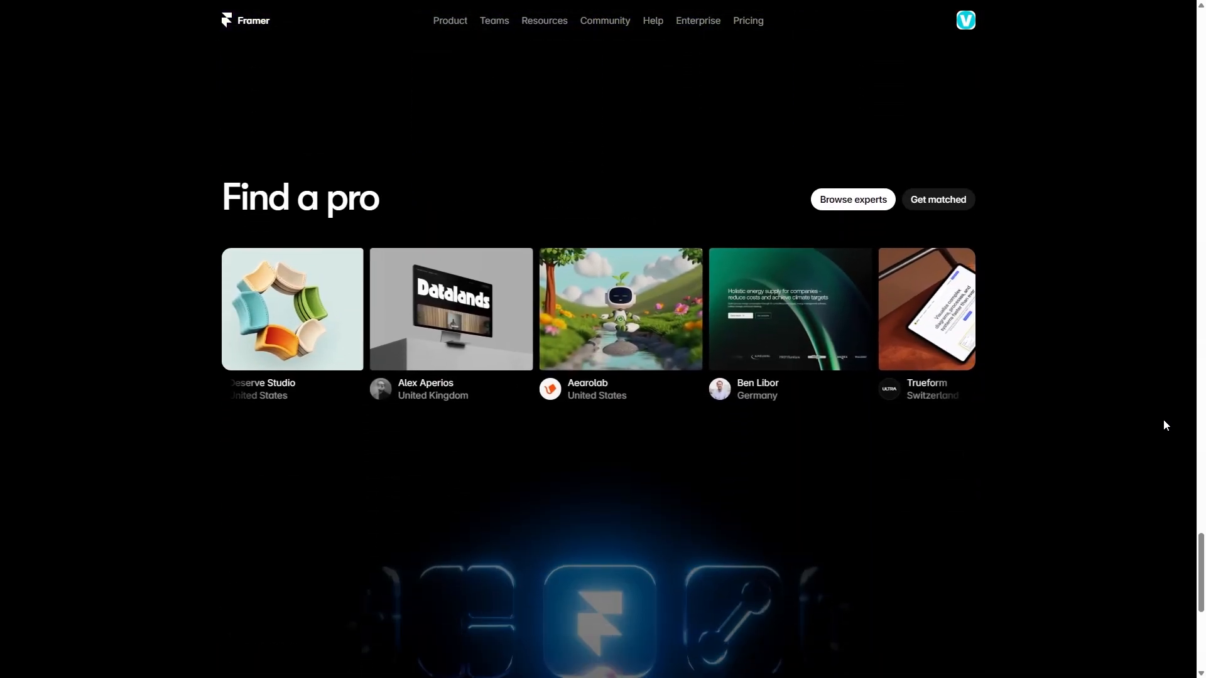
{"action": "scroll", "coordinate": [1163, 419], "scroll_direction": "down", "scroll_amount": 7}
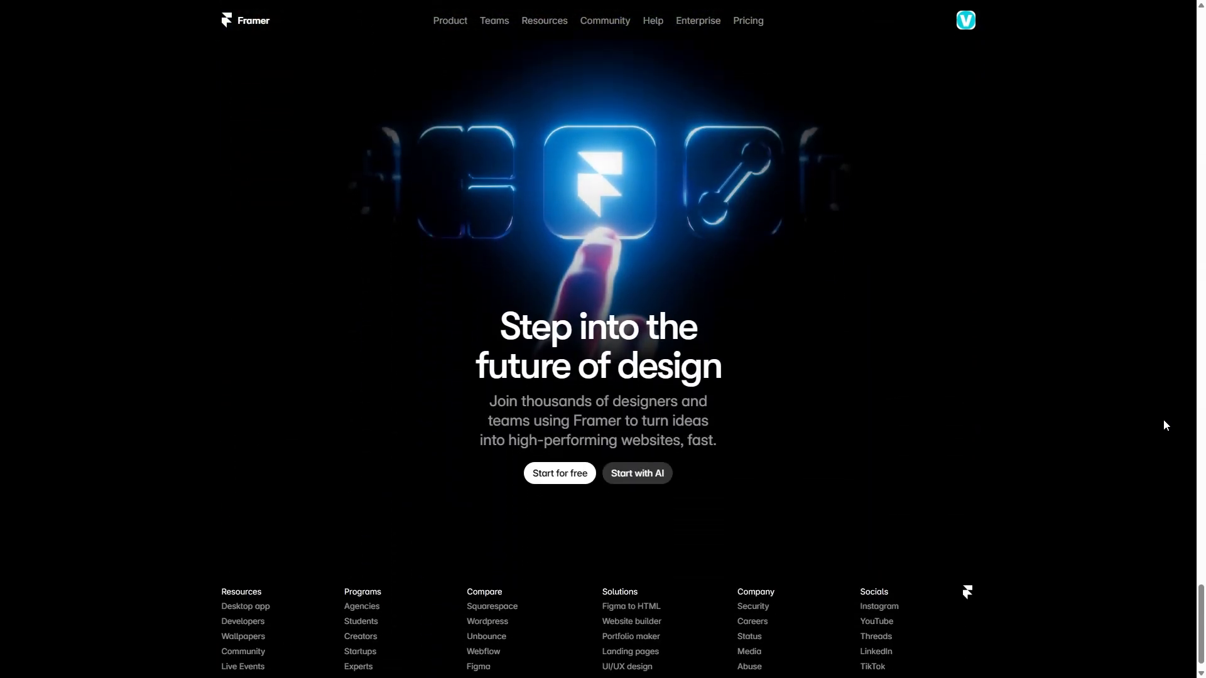
{"action": "scroll", "coordinate": [1163, 420], "scroll_direction": "down", "scroll_amount": 1}
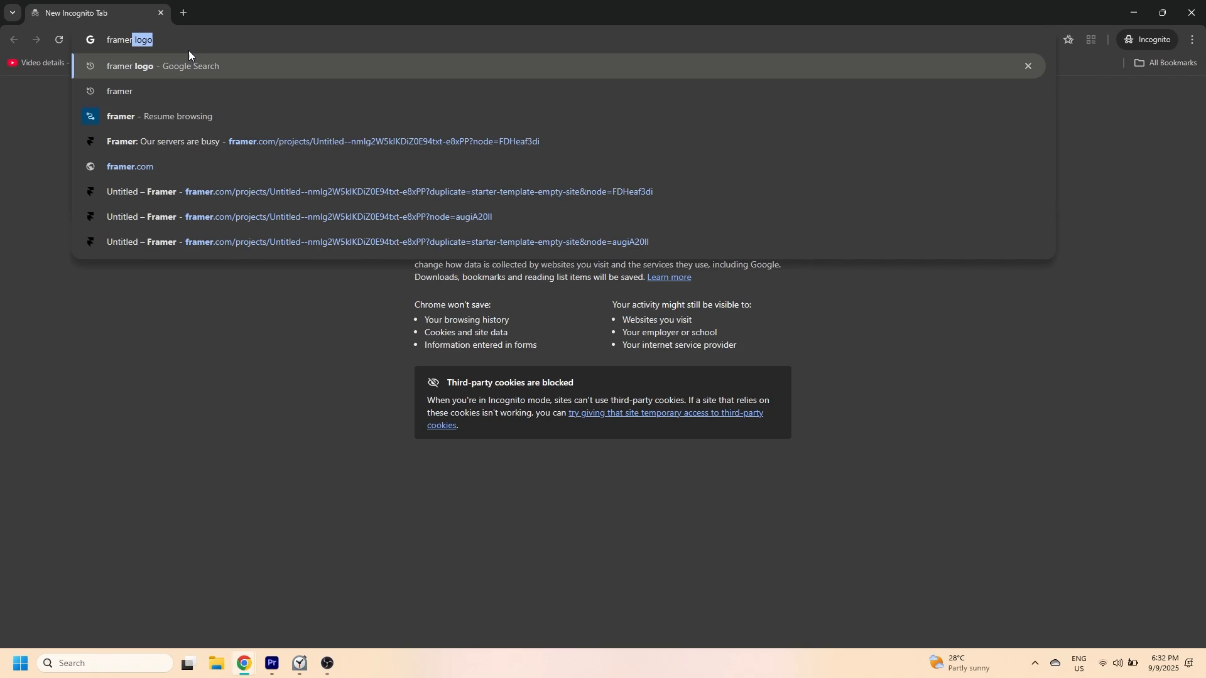
- Go to sign-up from framer.com and create a new project in the workspace
{"action": "type", "text": "com"}
{"action": "key", "text": "Return"}
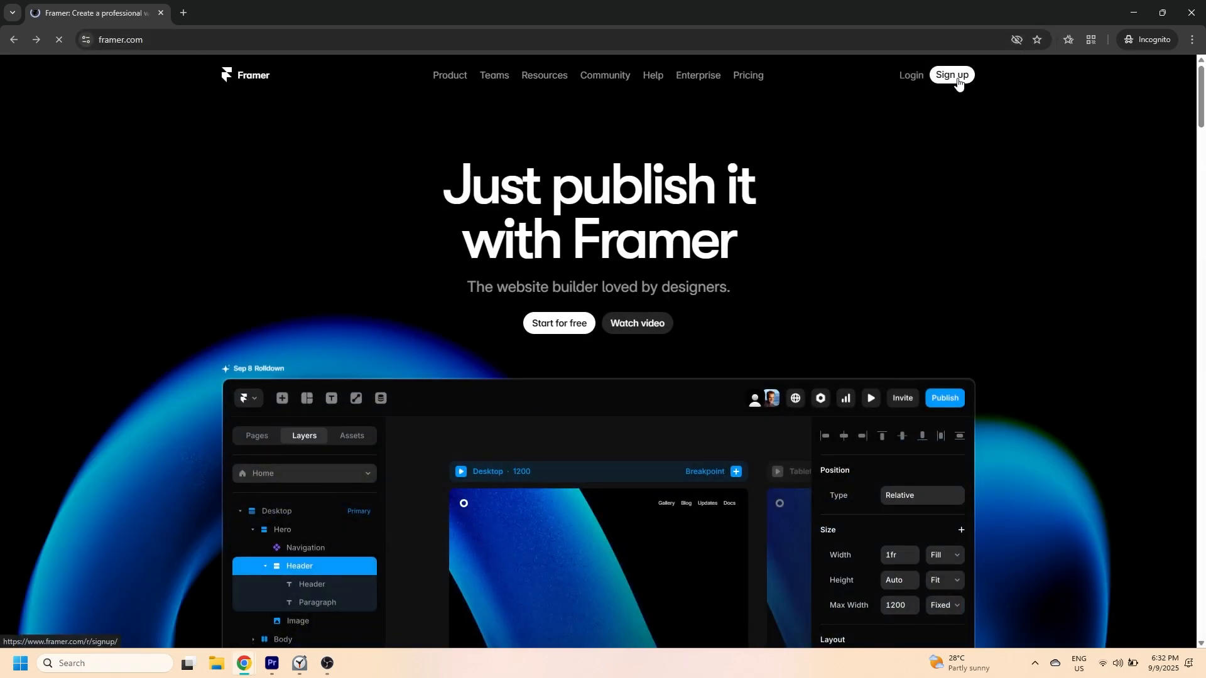
{"action": "left_click", "coordinate": [957, 78]}
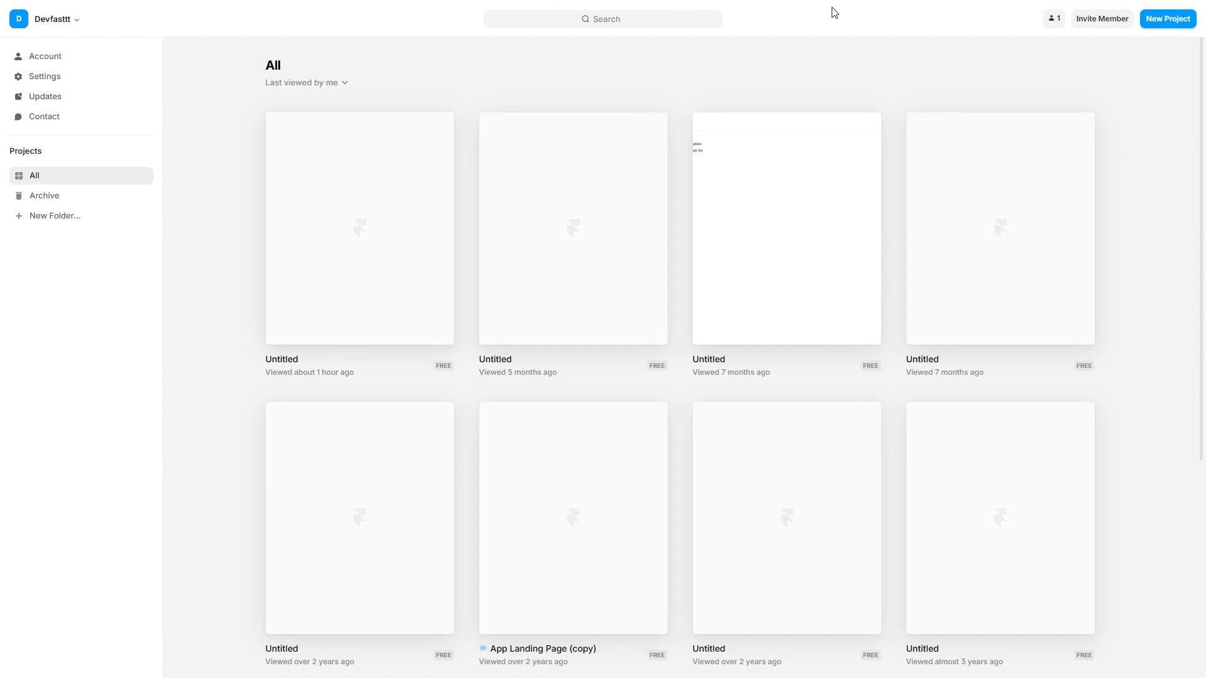
{"action": "left_click", "coordinate": [1169, 22]}
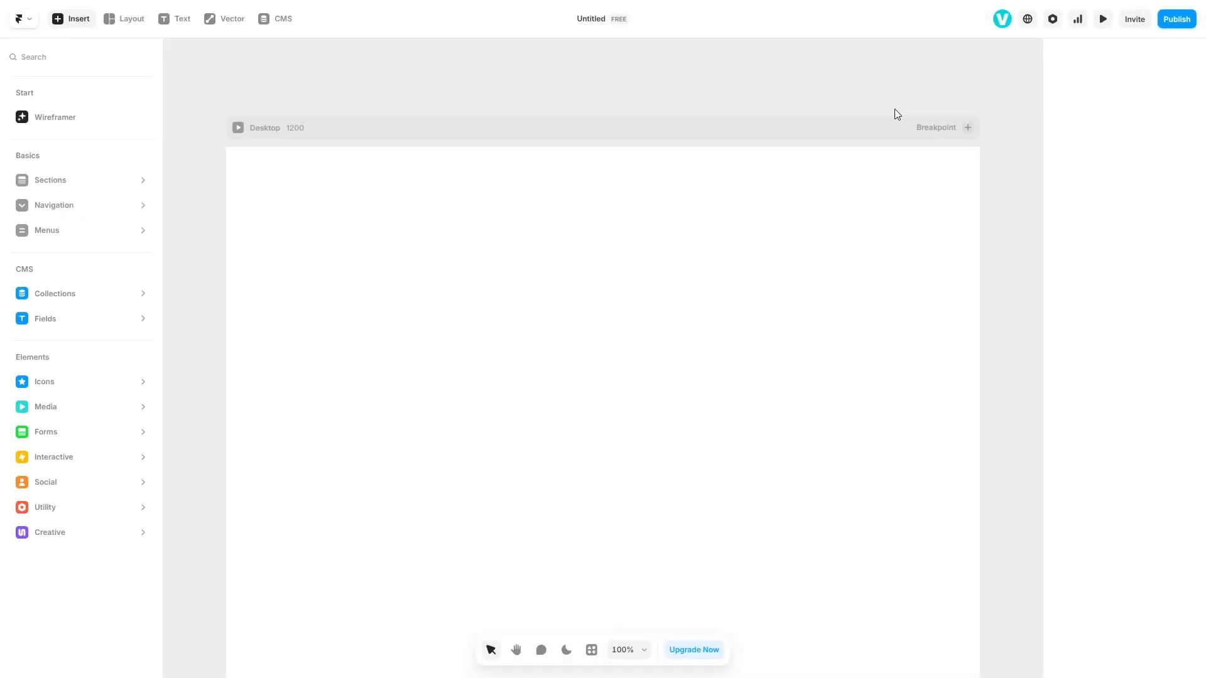
{"action": "mouse_move", "coordinate": [125, 407]}
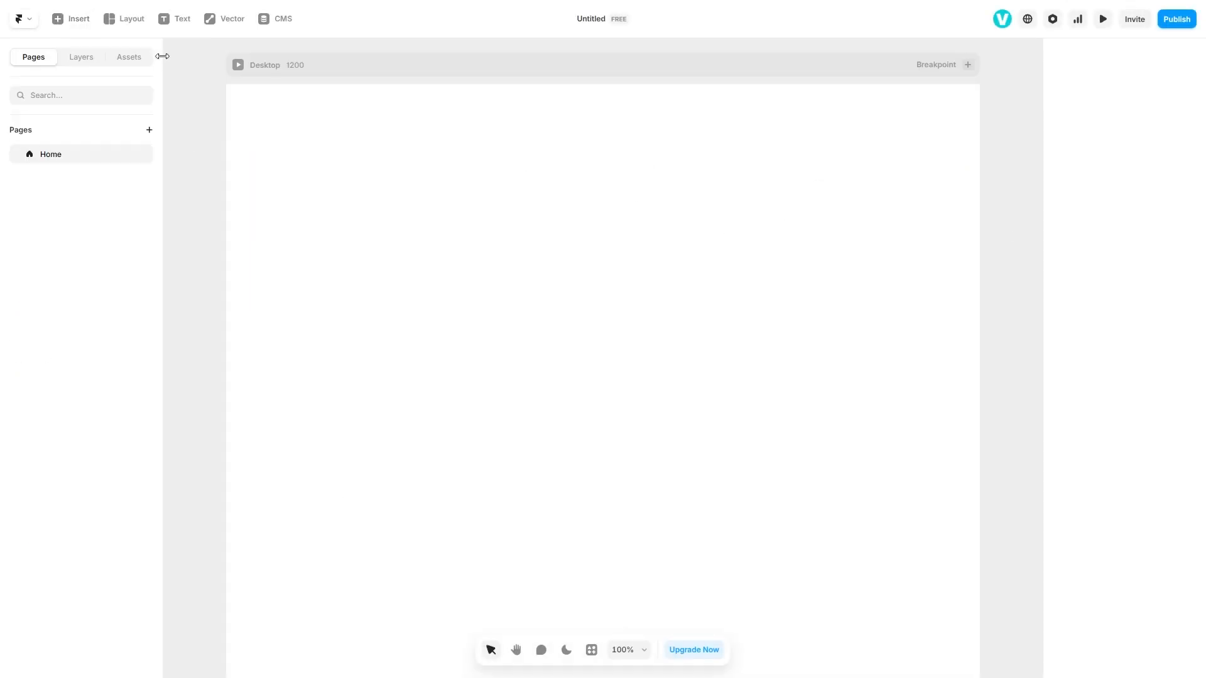
- Insert the light hero section with an image placeholder on the Desktop page, and the logo row section beneath it
{"action": "left_click", "coordinate": [57, 19]}
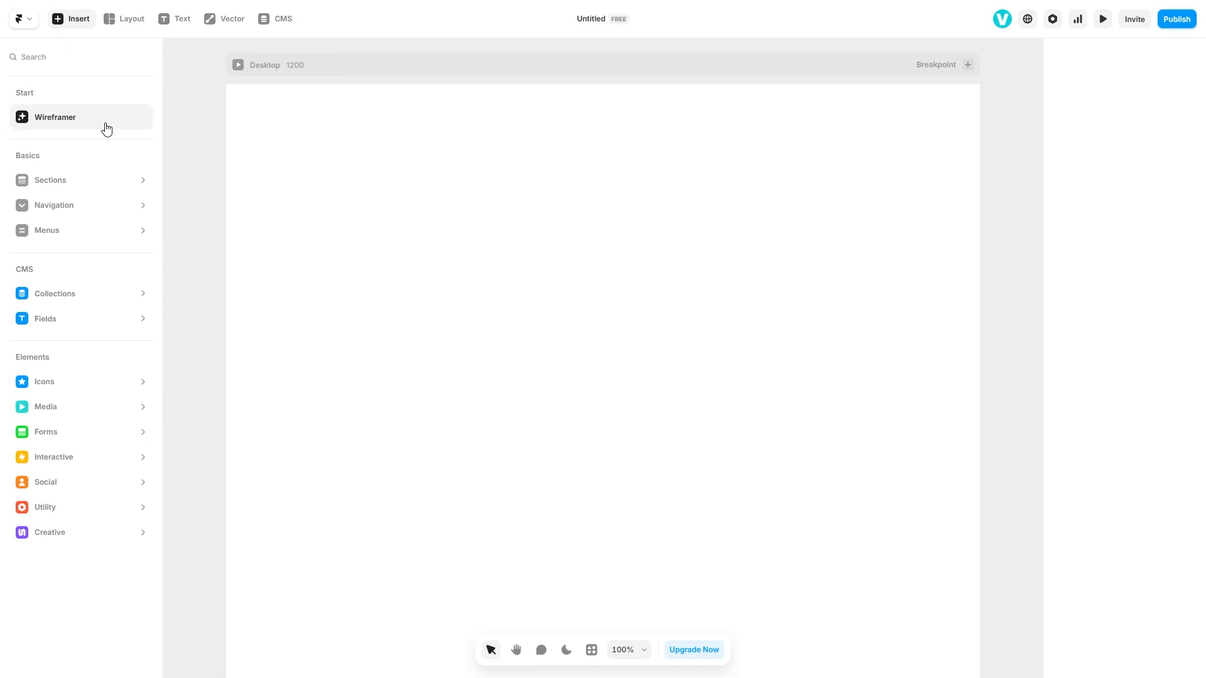
{"action": "mouse_move", "coordinate": [69, 180]}
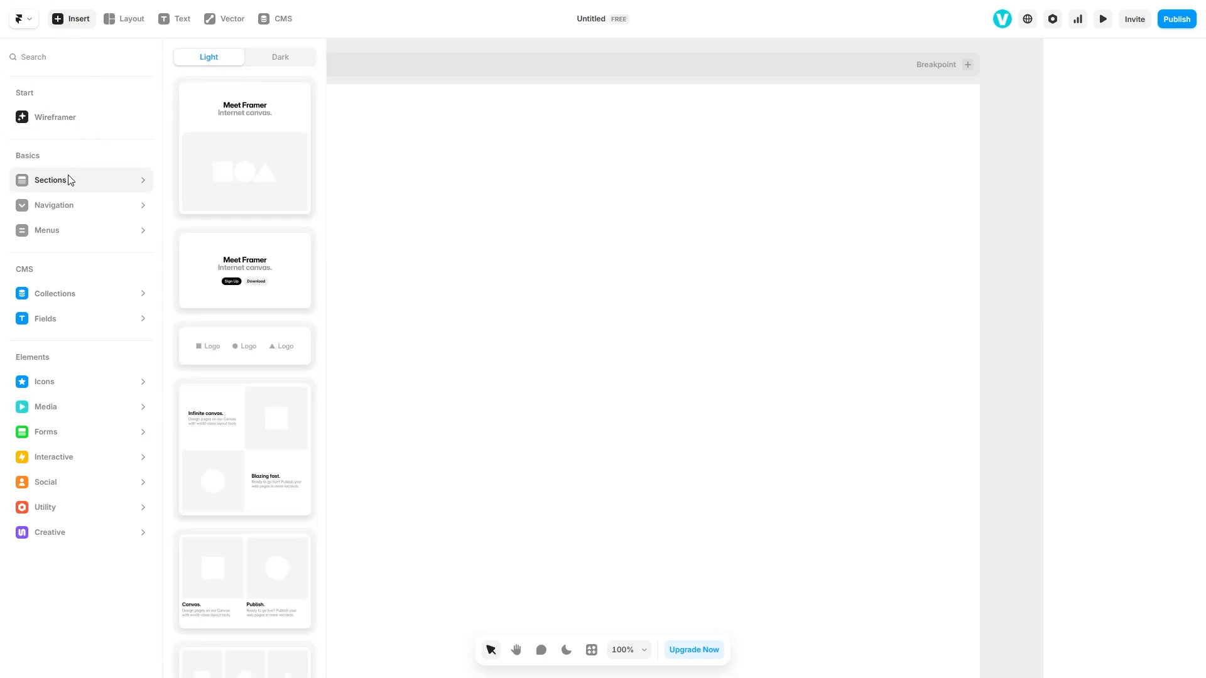
{"action": "left_click_drag", "start_coordinate": [245, 150], "coordinate": [582, 271]}
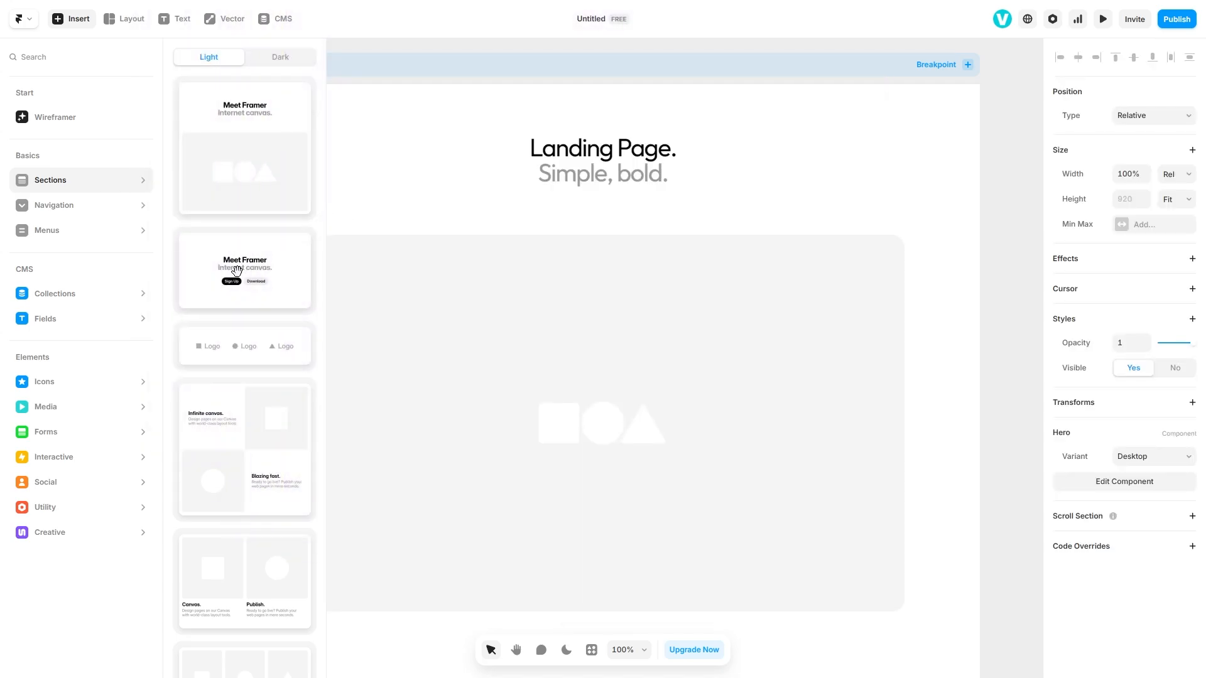
{"action": "scroll", "coordinate": [245, 206], "scroll_direction": "down", "scroll_amount": 2}
{"action": "left_click_drag", "start_coordinate": [245, 206], "coordinate": [523, 561]}
- Insert the light two-row Framer navigation with a row of links above the hero section
{"action": "mouse_move", "coordinate": [143, 205]}
{"action": "scroll", "coordinate": [430, 245], "scroll_direction": "up", "scroll_amount": 5}
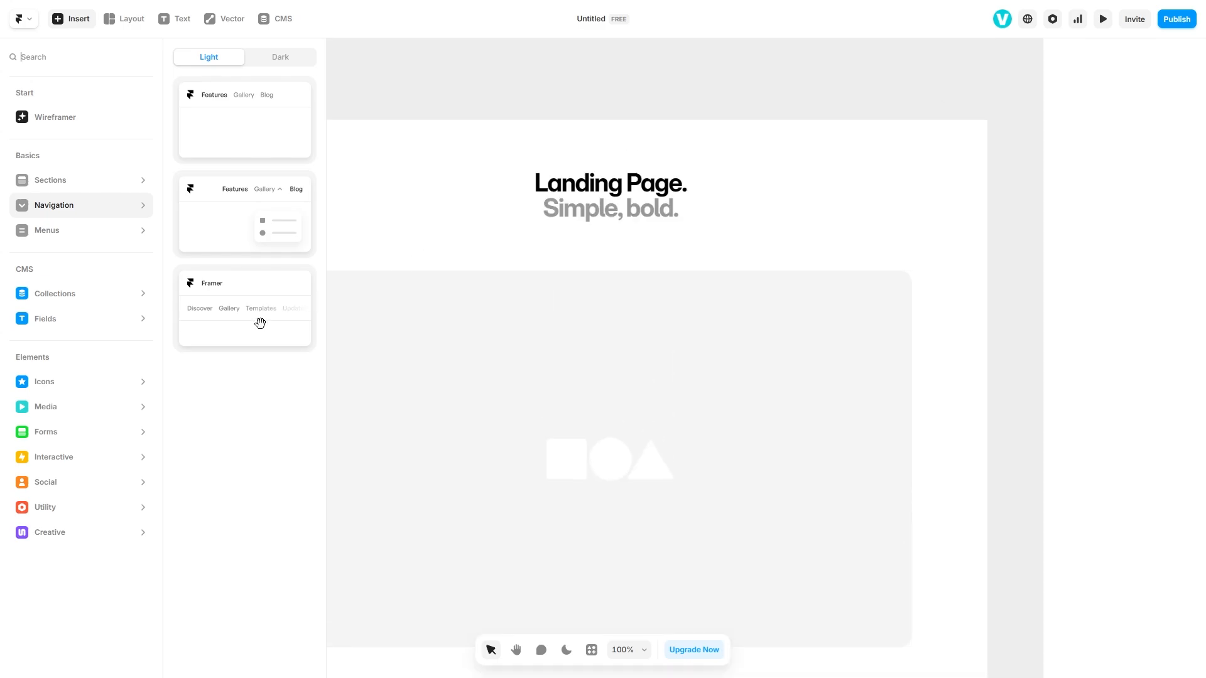
{"action": "left_click_drag", "start_coordinate": [234, 319], "coordinate": [451, 198]}
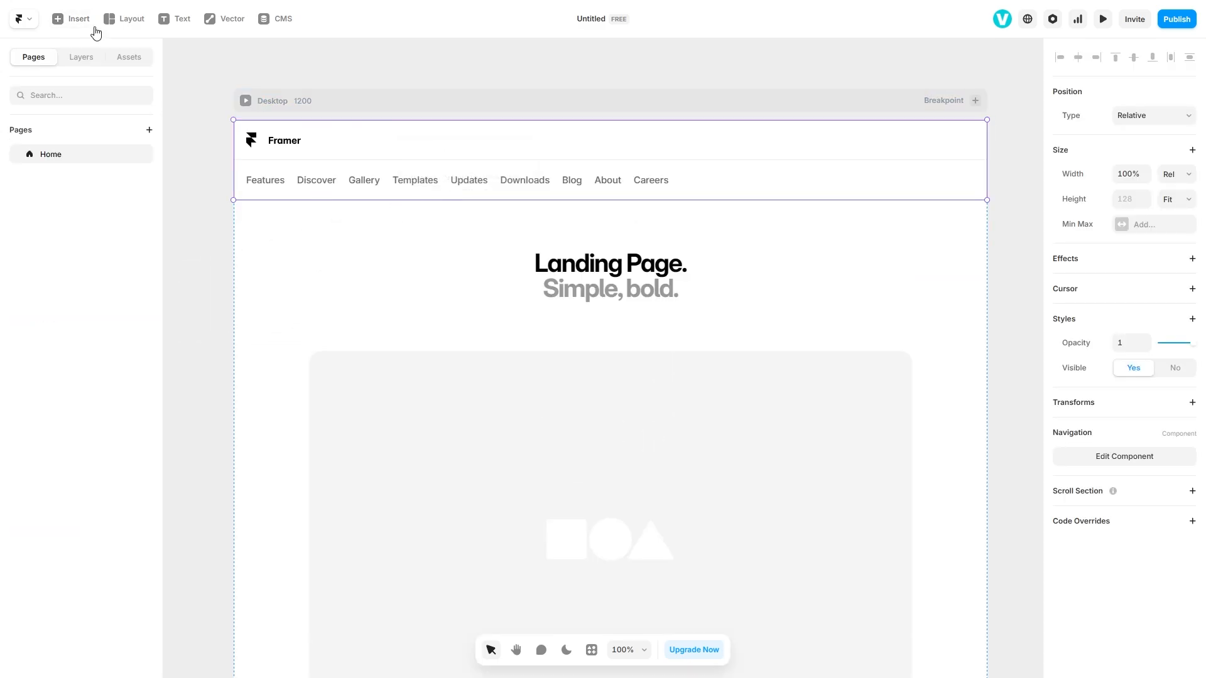
- Insert the light Menu Icons menu between the navigation and the hero section
{"action": "left_click", "coordinate": [77, 20]}
{"action": "mouse_move", "coordinate": [59, 233]}
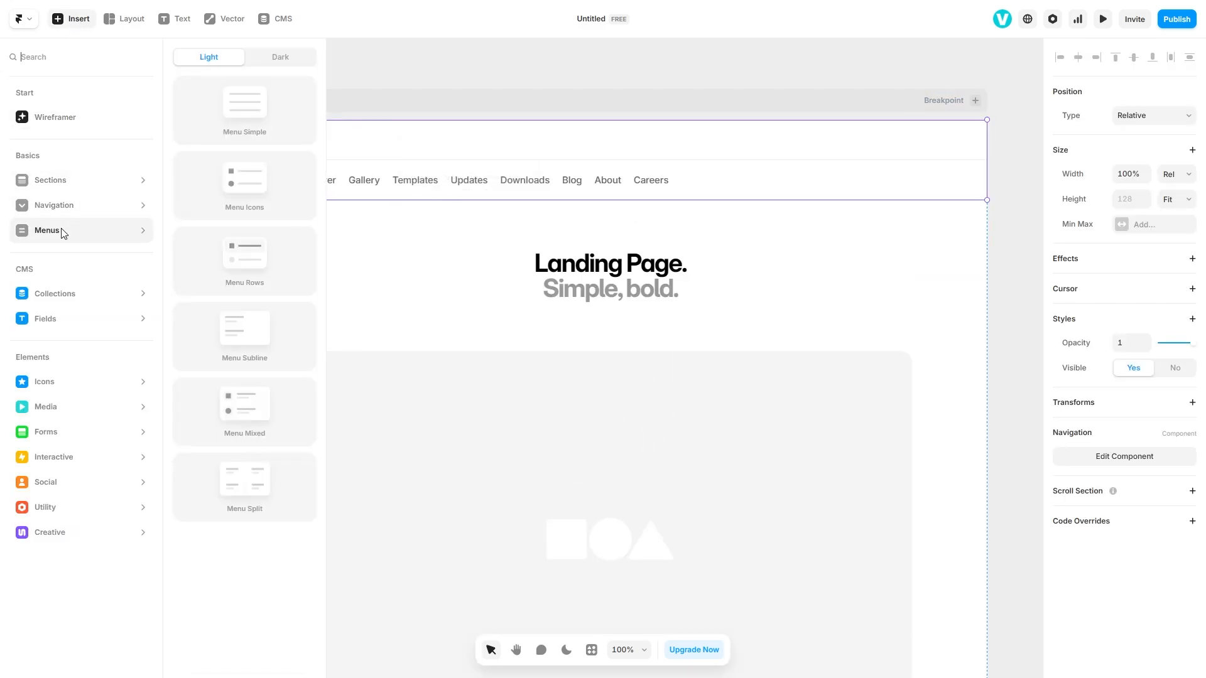
{"action": "left_click_drag", "start_coordinate": [209, 189], "coordinate": [558, 220]}
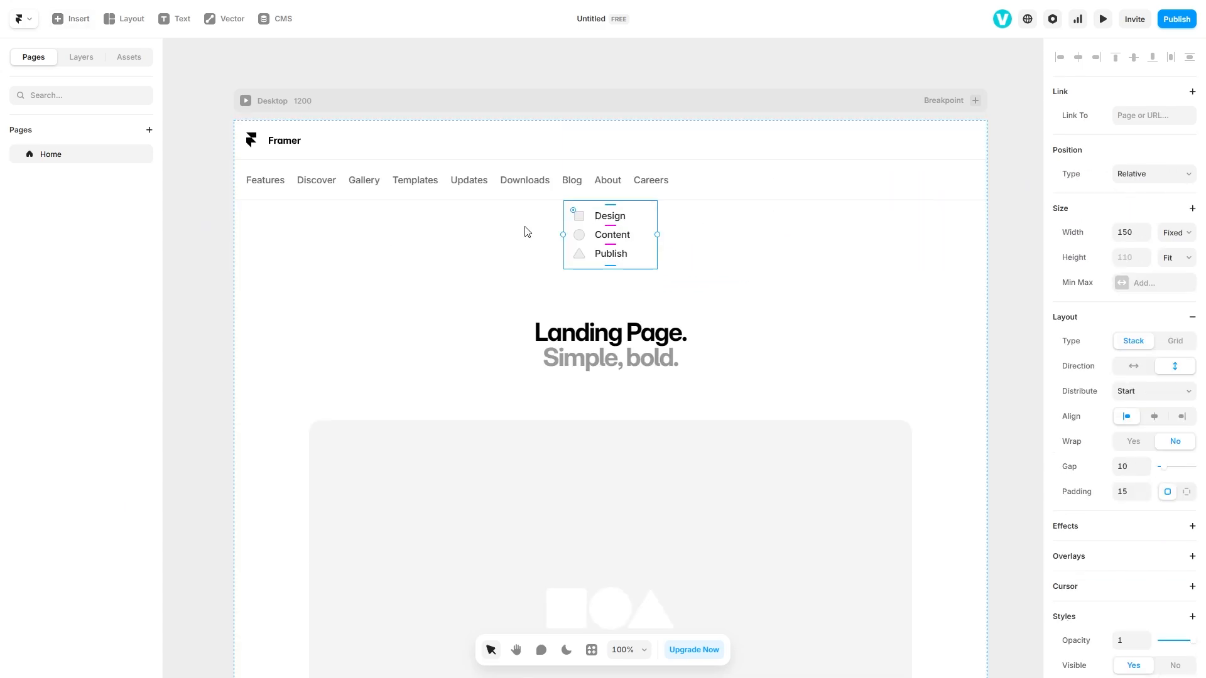
- Delete the inserted icon menu from the page
{"action": "key", "text": "Delete"}
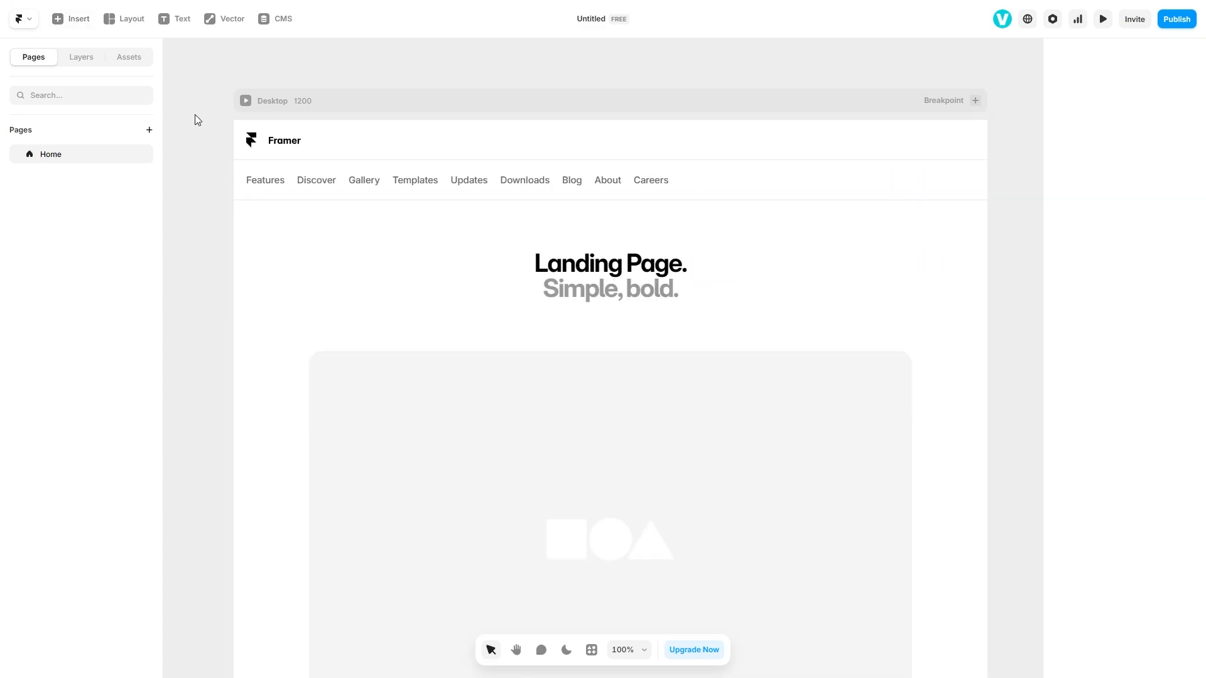
- Insert the Emoji Happy icon from the Iconic set on the canvas beside the Desktop frame
{"action": "left_click", "coordinate": [62, 19]}
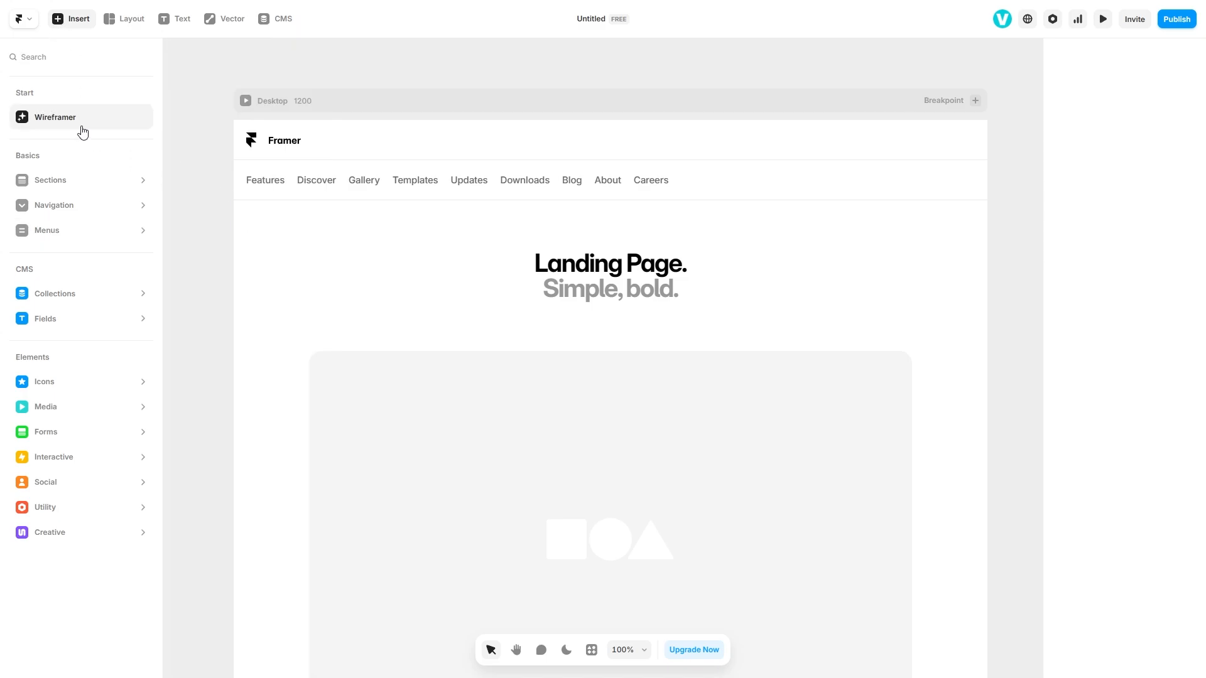
{"action": "mouse_move", "coordinate": [103, 210]}
{"action": "mouse_move", "coordinate": [123, 240]}
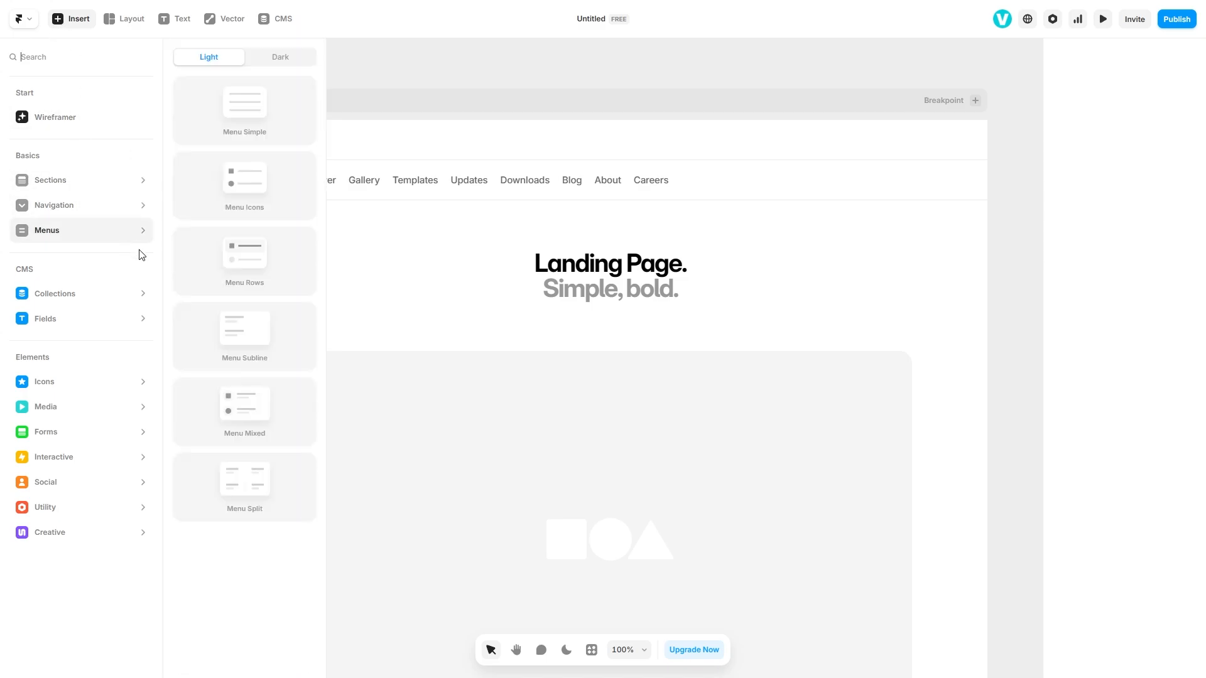
{"action": "mouse_move", "coordinate": [131, 289]}
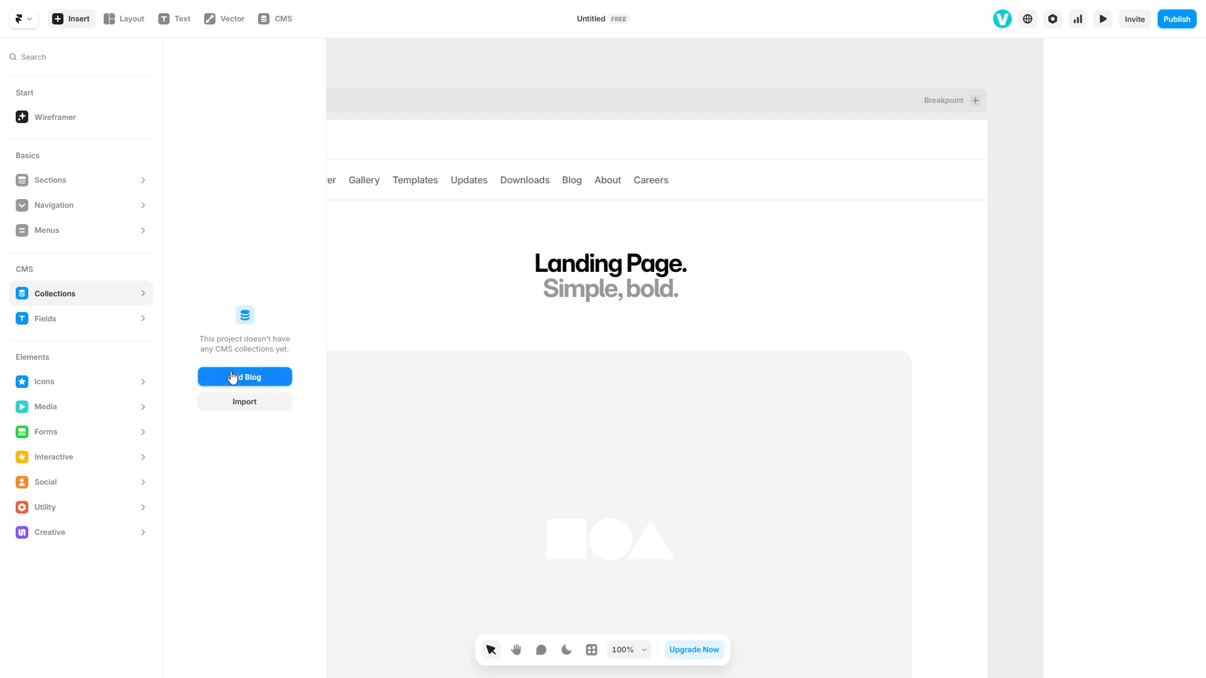
{"action": "mouse_move", "coordinate": [73, 322]}
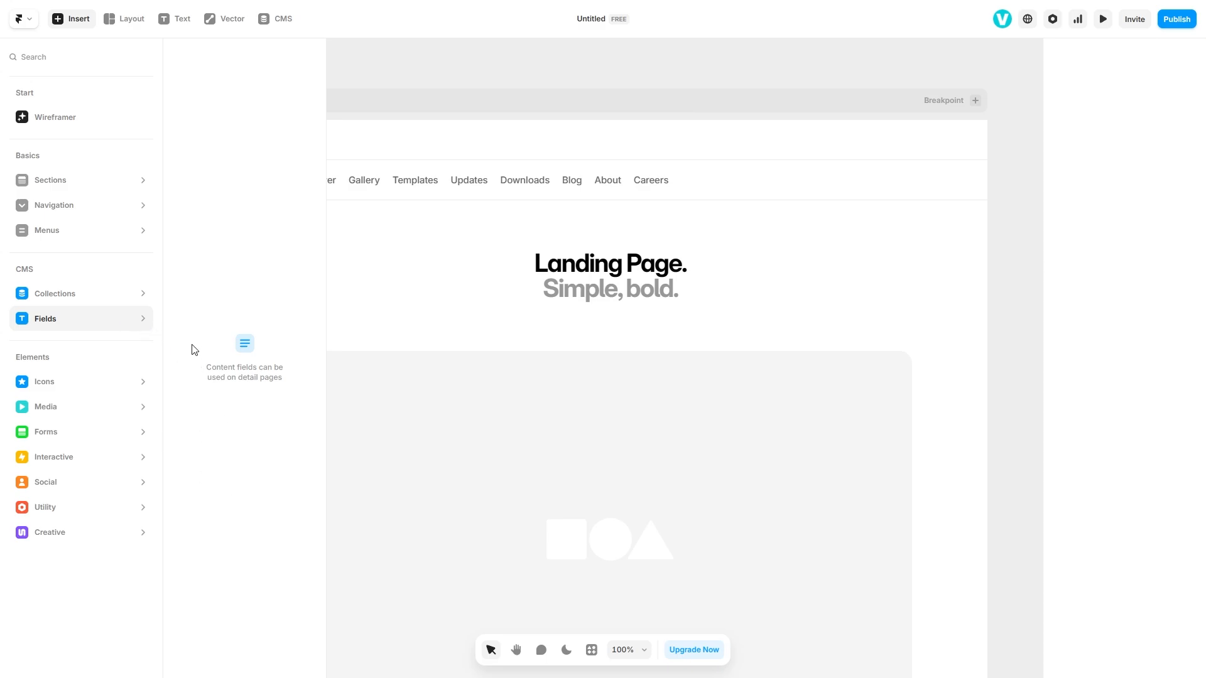
{"action": "mouse_move", "coordinate": [36, 278]}
{"action": "mouse_move", "coordinate": [121, 377]}
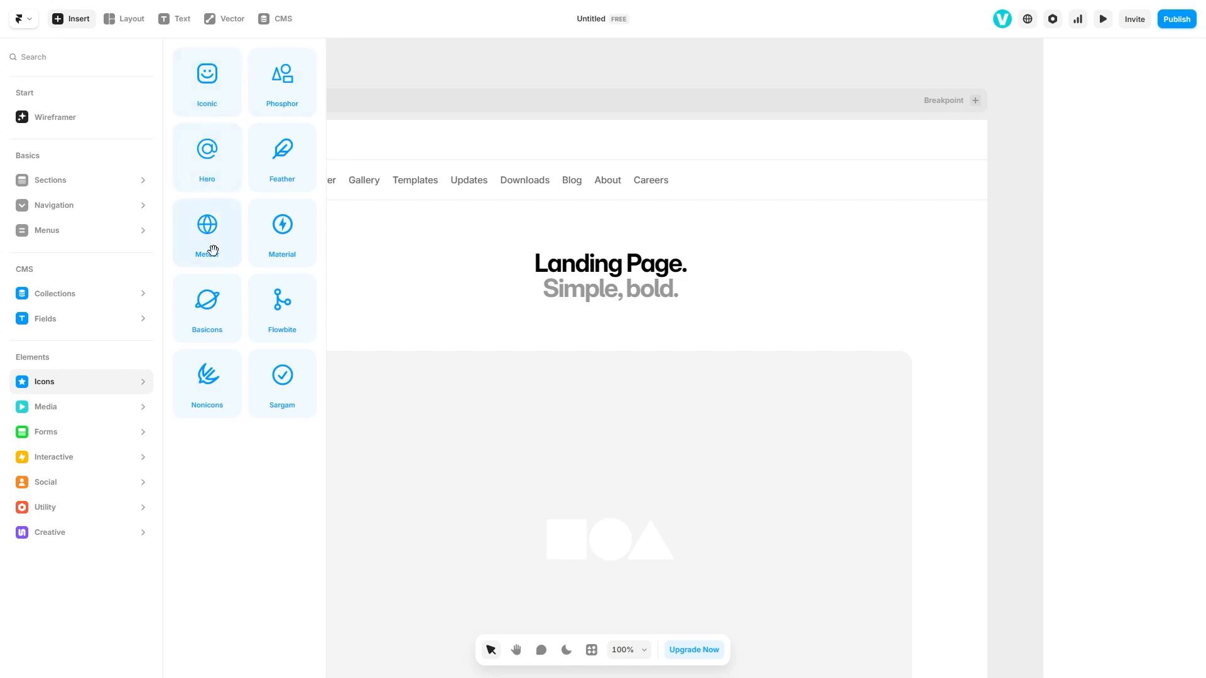
{"action": "left_click", "coordinate": [202, 79]}
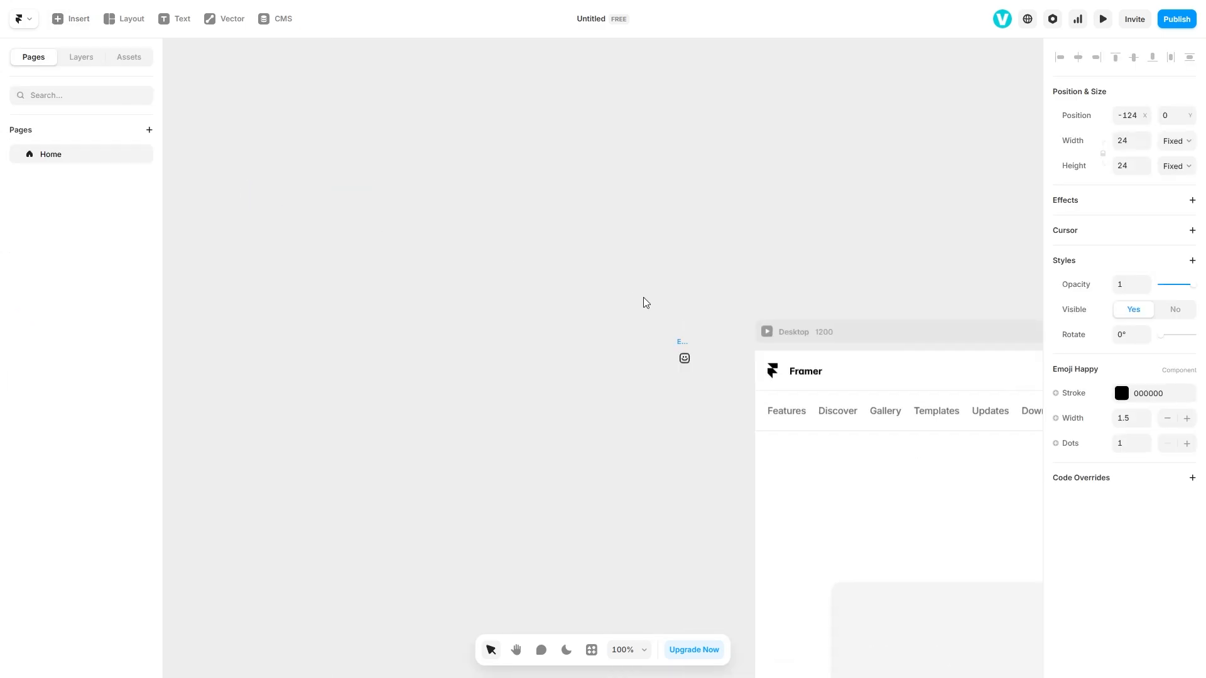
{"action": "scroll", "coordinate": [694, 362], "scroll_direction": "up", "scroll_amount": 10}
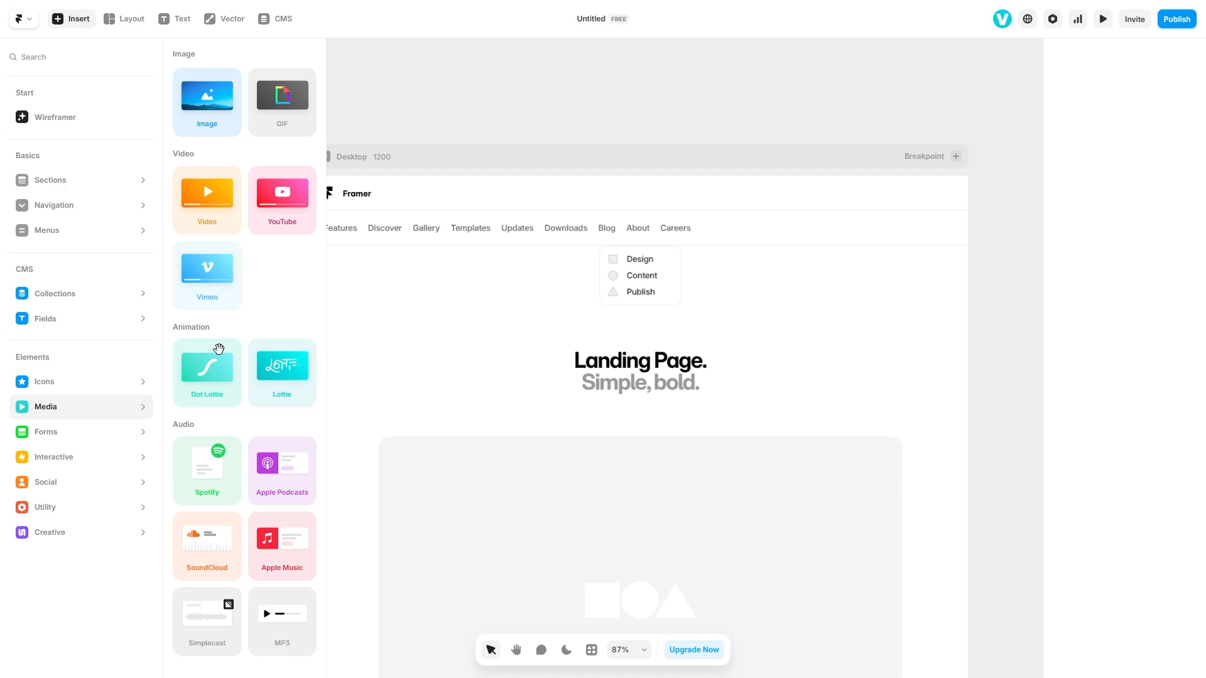
- Insert the interactive Slideshow element inside the hero section's grey placeholder box
{"action": "mouse_move", "coordinate": [116, 433]}
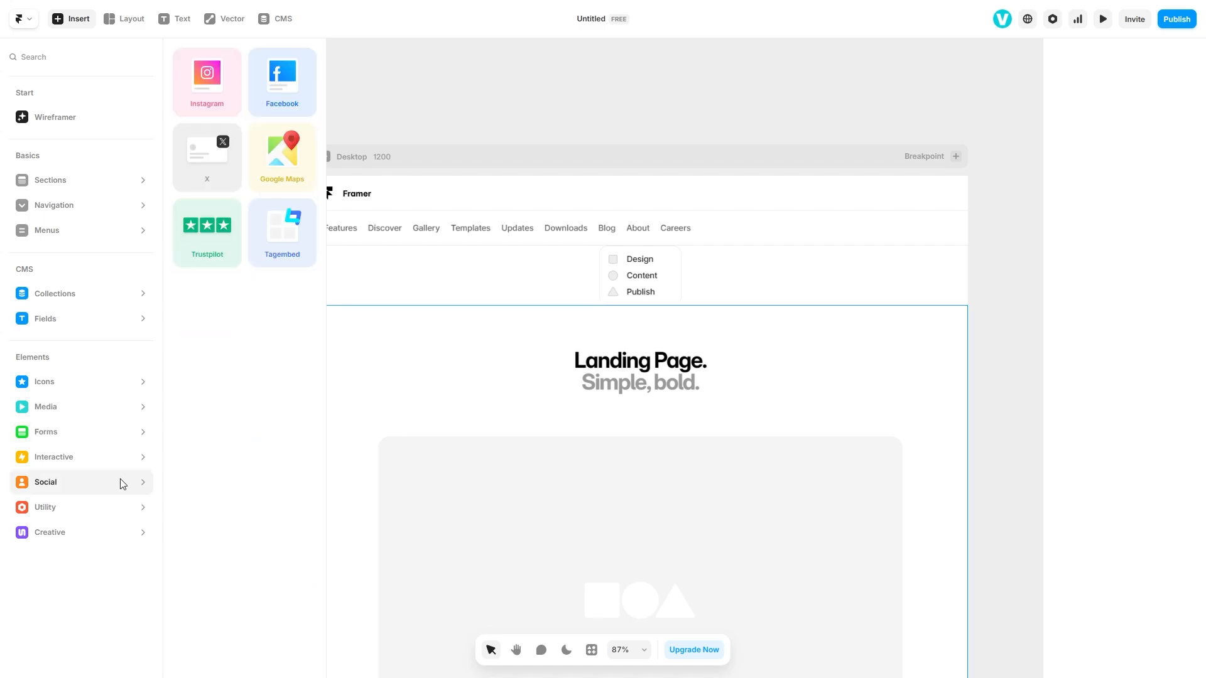
{"action": "mouse_move", "coordinate": [117, 461]}
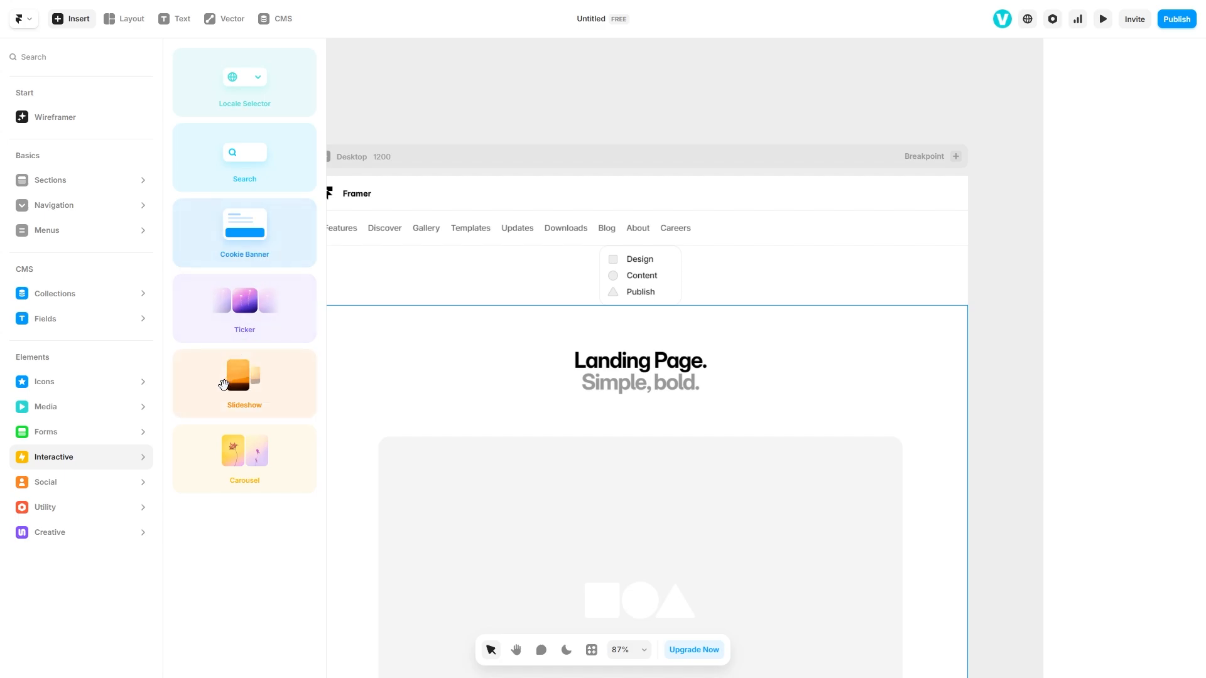
{"action": "left_click_drag", "start_coordinate": [226, 383], "coordinate": [552, 648]}
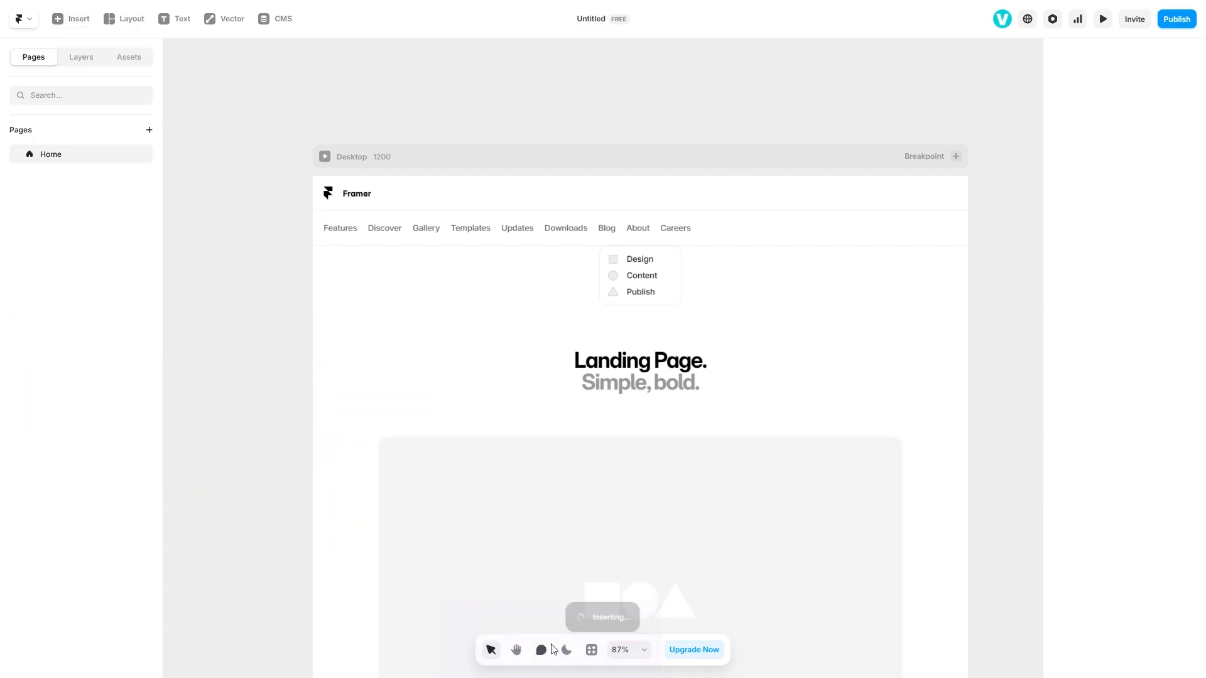
{"action": "scroll", "coordinate": [547, 628], "scroll_direction": "down", "scroll_amount": 2}
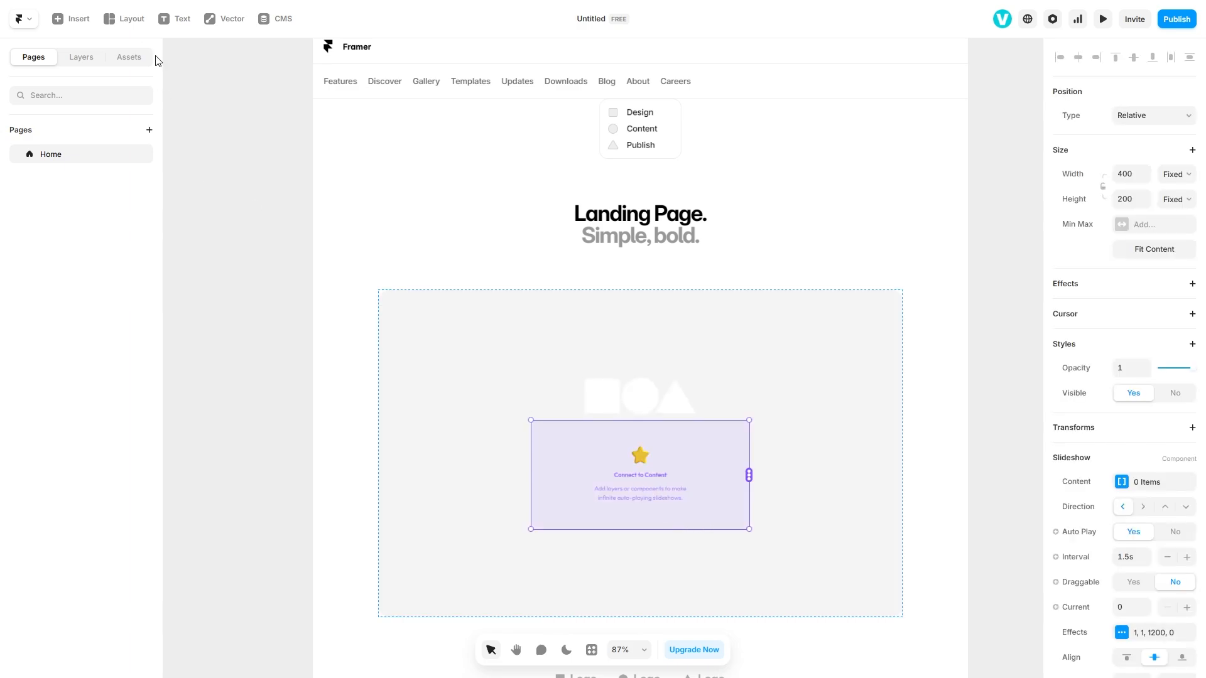
- Insert the social X post embed in the hero section above the Landing Page heading
{"action": "left_click", "coordinate": [77, 18]}
{"action": "mouse_move", "coordinate": [64, 459]}
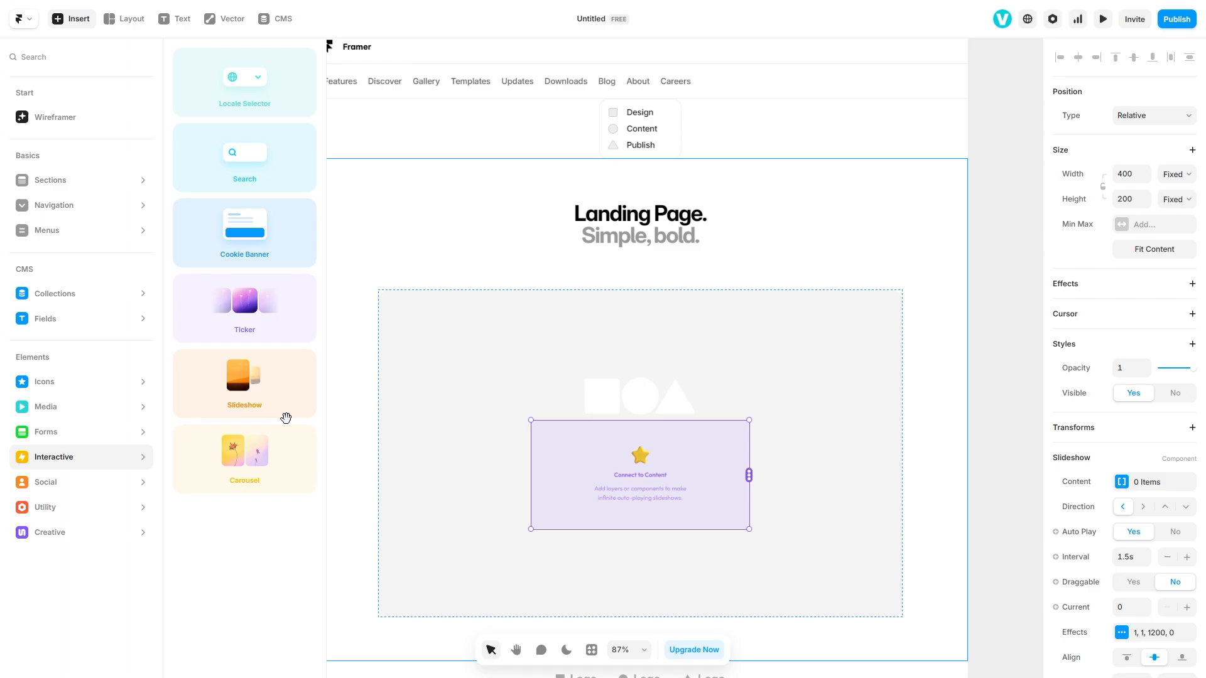
{"action": "mouse_move", "coordinate": [110, 487]}
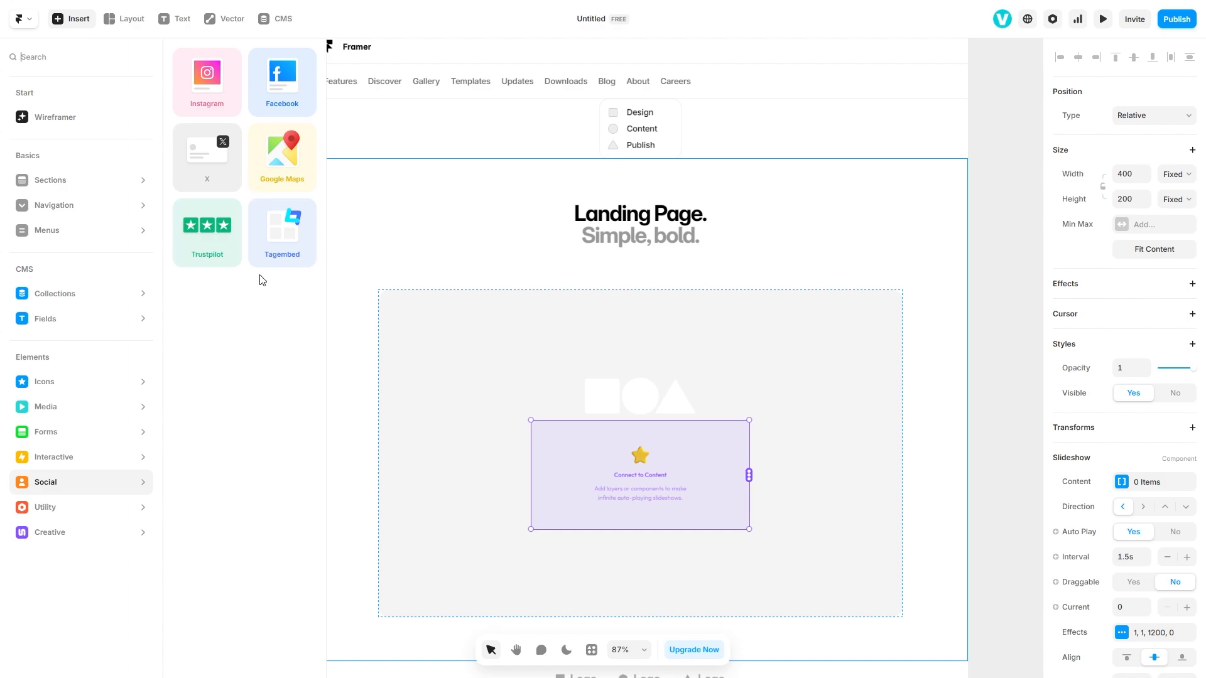
{"action": "left_click_drag", "start_coordinate": [199, 162], "coordinate": [410, 168]}
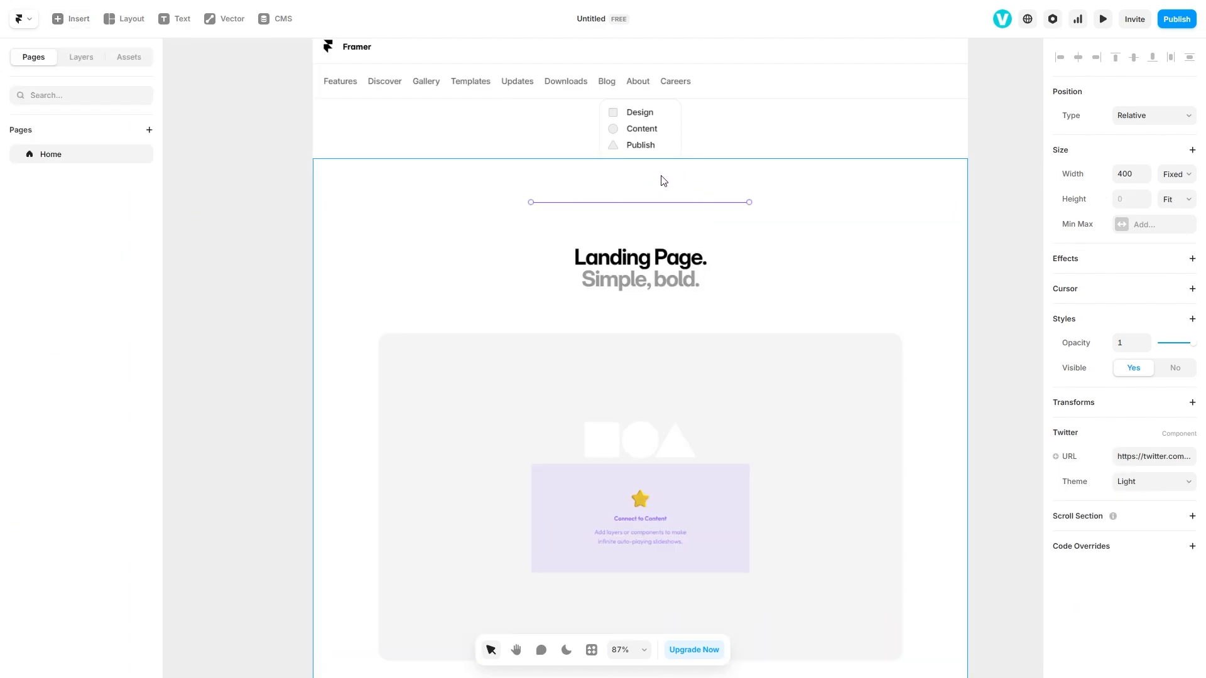
- Insert the Contra utility element in the hero section over the grey placeholder box
{"action": "key", "text": "i"}
{"action": "mouse_move", "coordinate": [86, 512]}
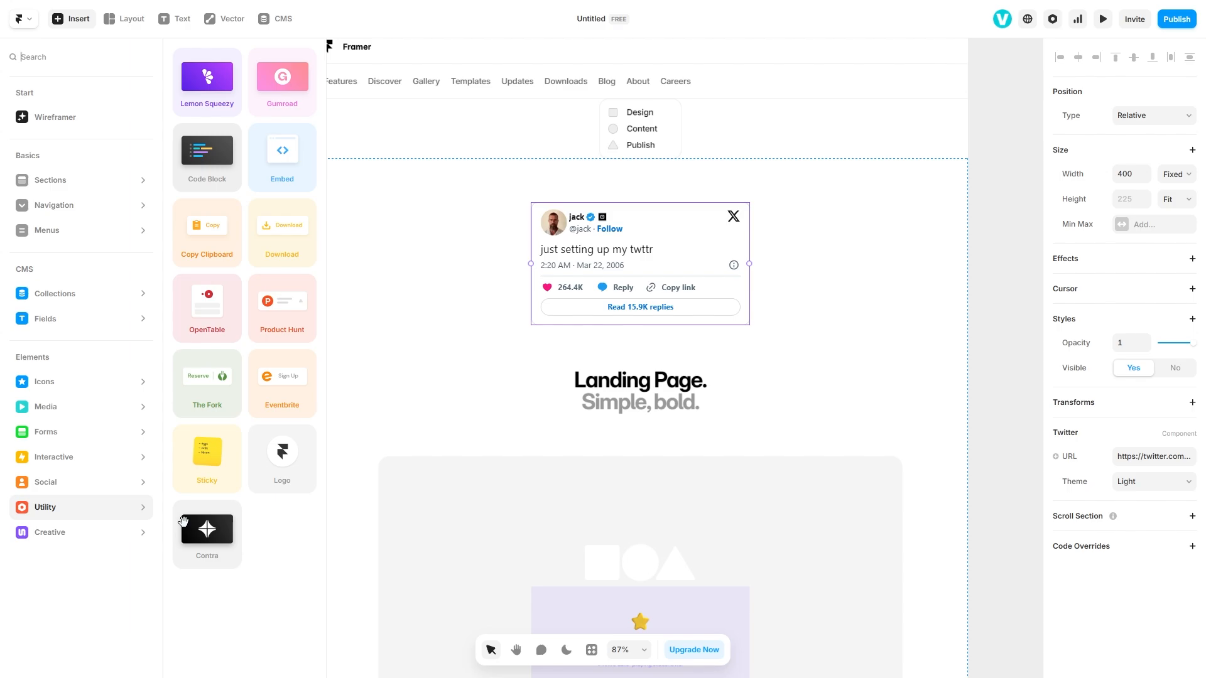
{"action": "left_click_drag", "start_coordinate": [183, 522], "coordinate": [599, 561]}
{"action": "scroll", "coordinate": [659, 232], "scroll_direction": "down", "scroll_amount": 3}
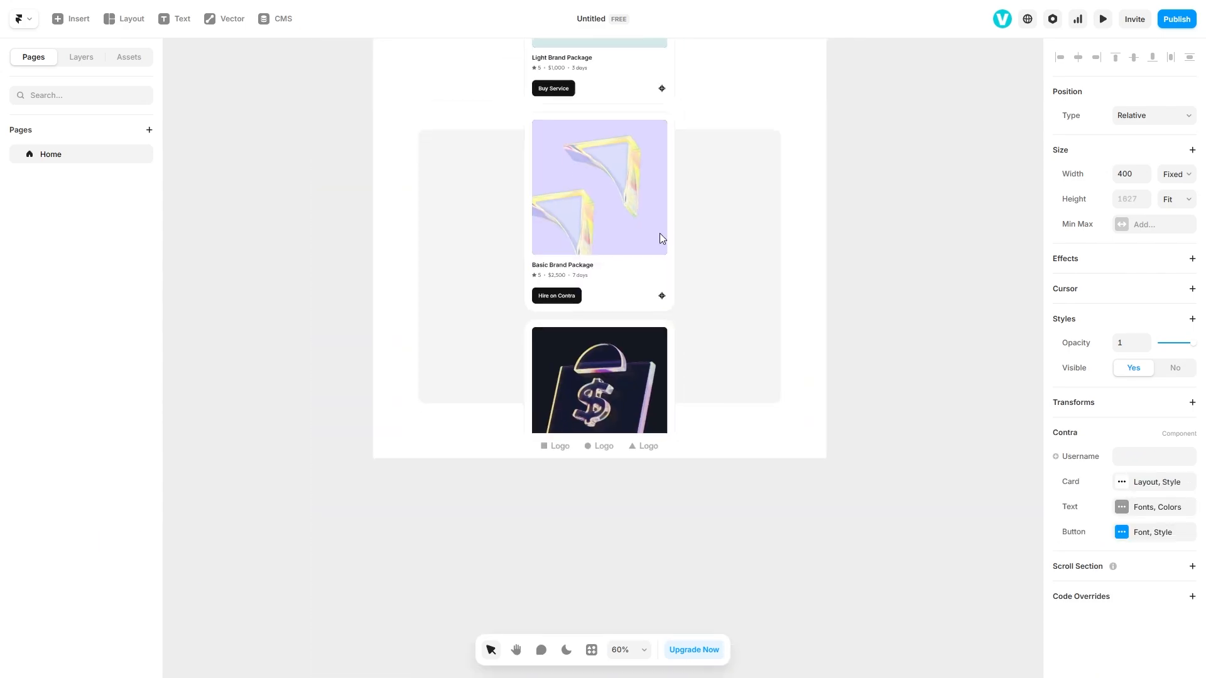
- Move the Contra package cards out of the grey placeholder box so they stand beside it in the hero section
{"action": "left_click_drag", "start_coordinate": [609, 124], "coordinate": [417, 317]}
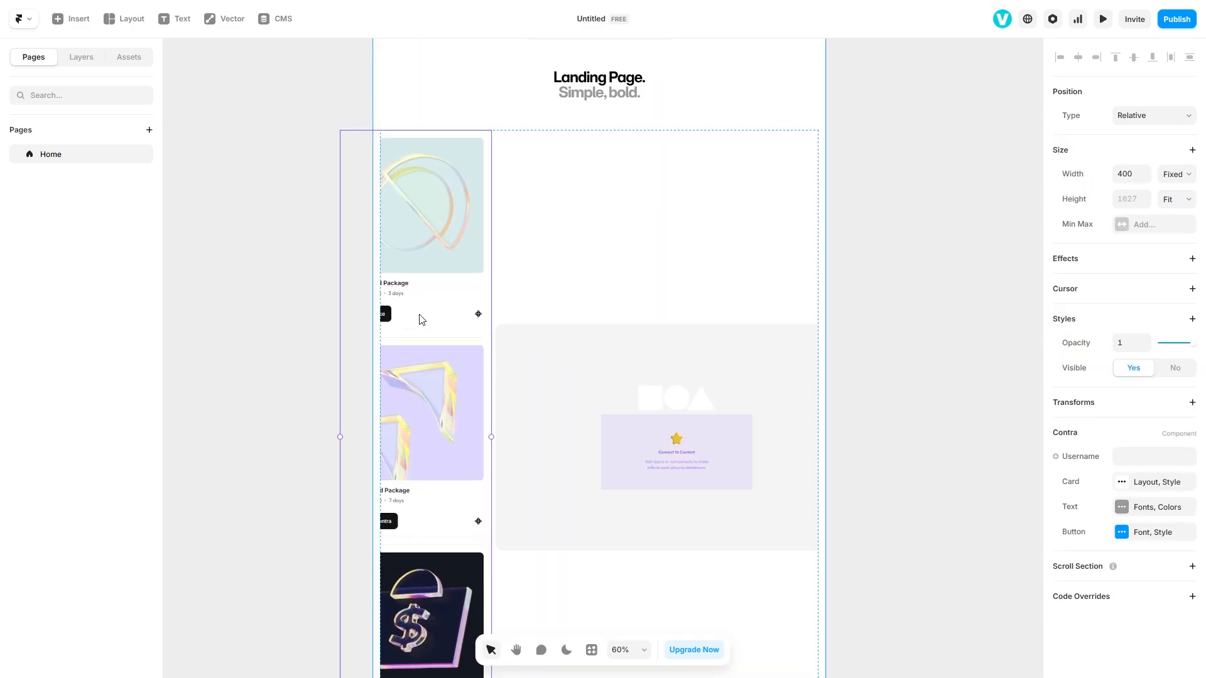
{"action": "left_click", "coordinate": [640, 364]}
{"action": "scroll", "coordinate": [477, 217], "scroll_direction": "up", "scroll_amount": 5}
{"action": "scroll", "coordinate": [477, 217], "scroll_direction": "down", "scroll_amount": 10}
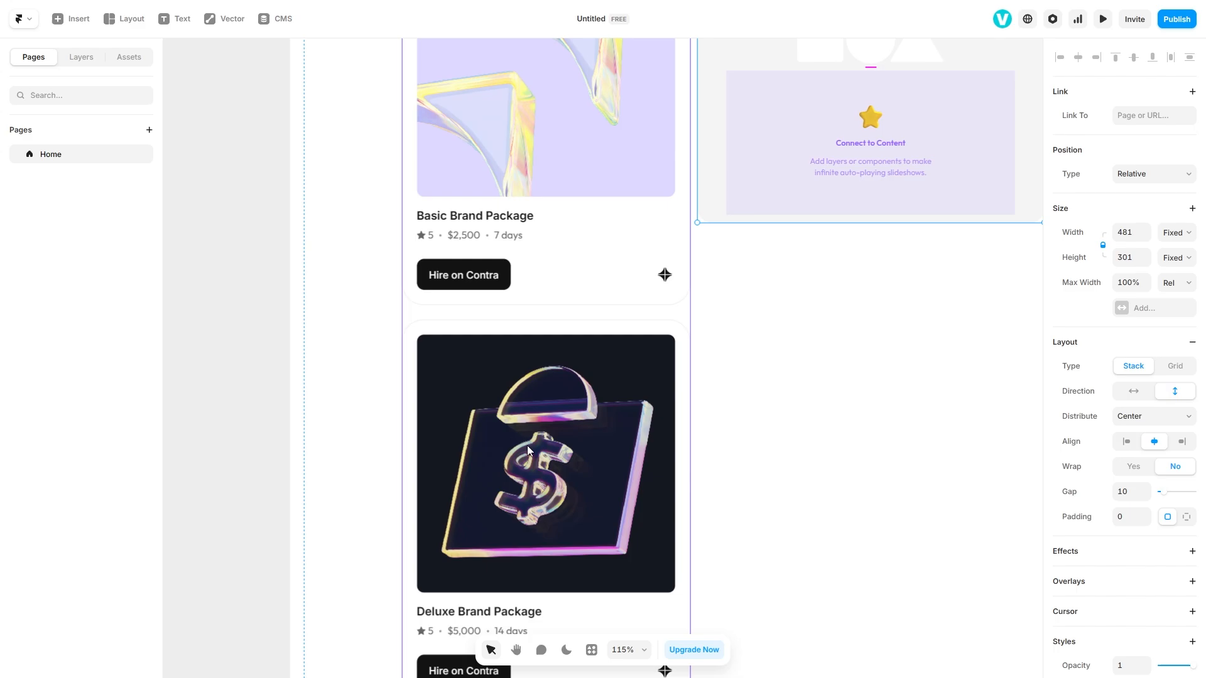
{"action": "scroll", "coordinate": [494, 279], "scroll_direction": "down", "scroll_amount": 4}
{"action": "scroll", "coordinate": [514, 236], "scroll_direction": "up", "scroll_amount": 4}
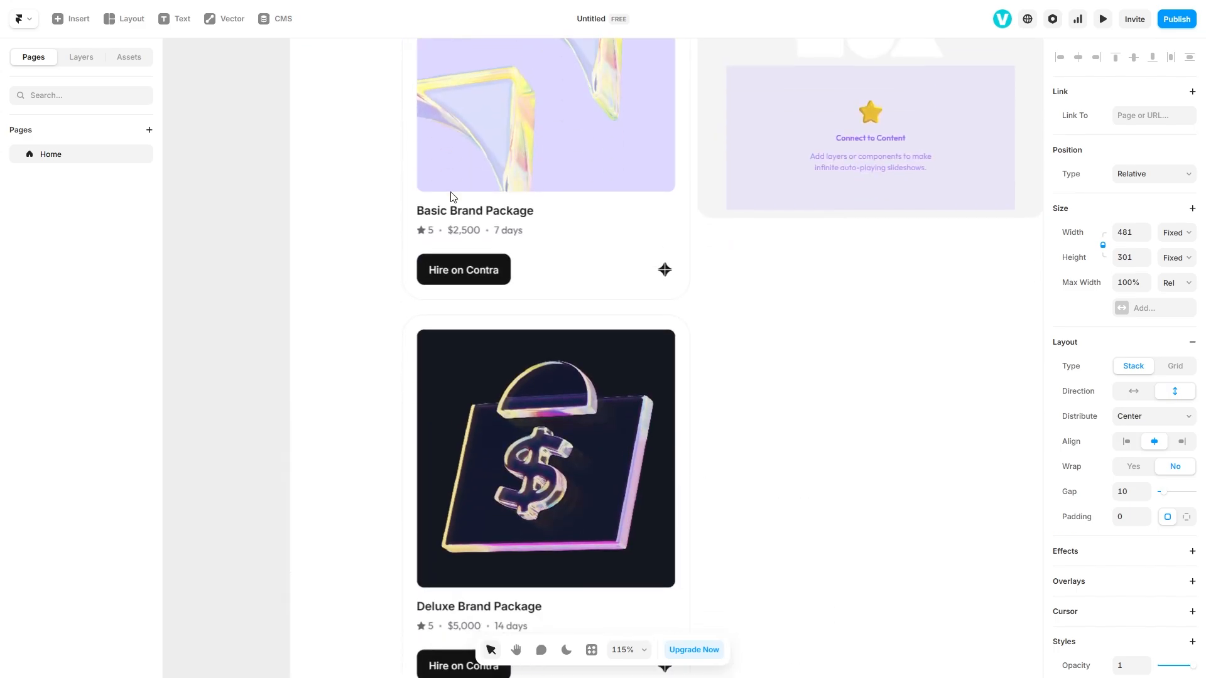
- Insert the creative Wave Pattern element beside the Contra cards and resize it to about 208 × 338
{"action": "left_click", "coordinate": [65, 19]}
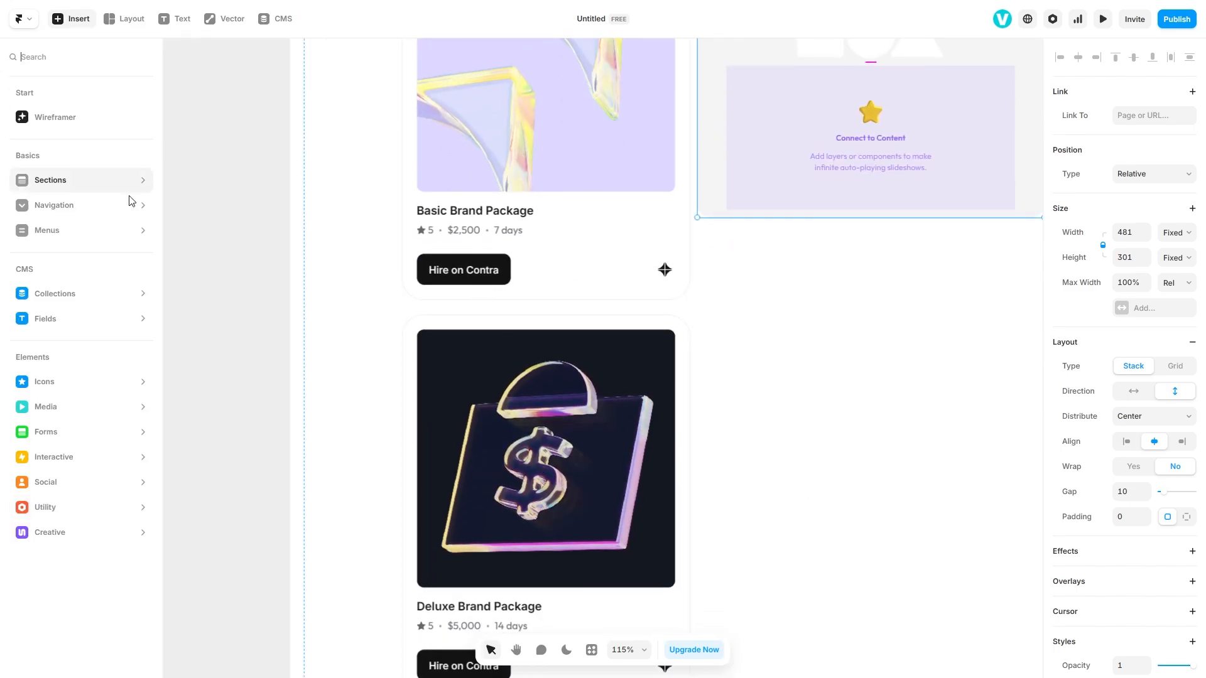
{"action": "mouse_move", "coordinate": [122, 515]}
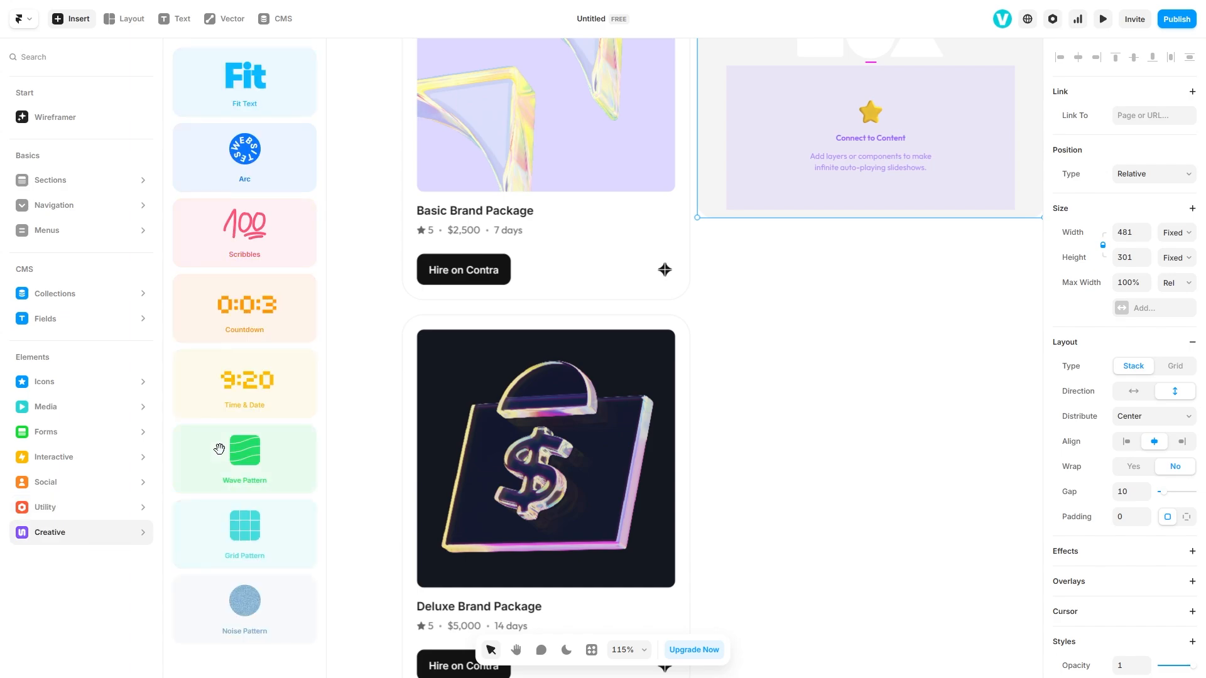
{"action": "left_click_drag", "start_coordinate": [227, 459], "coordinate": [385, 431]}
{"action": "left_click_drag", "start_coordinate": [432, 413], "coordinate": [280, 423]}
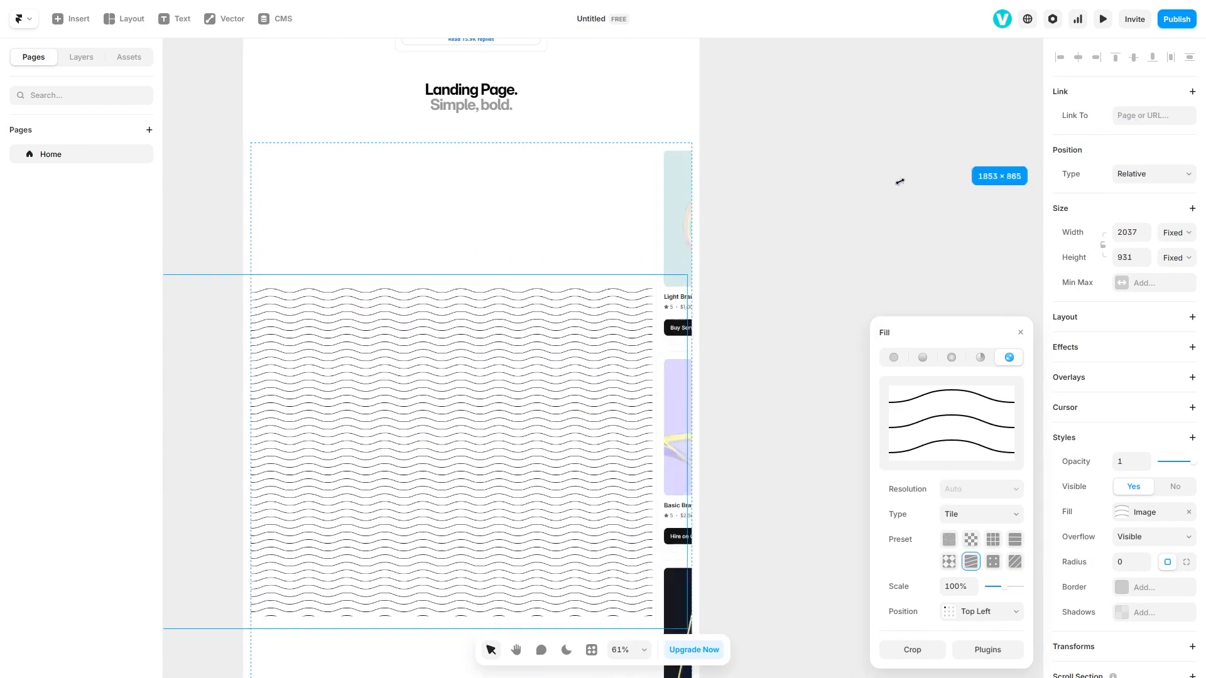
- Reposition the wave pattern between the Contra cards and the grey placeholder box, undoing the misplaced move first
{"action": "left_click_drag", "start_coordinate": [256, 531], "coordinate": [301, 337]}
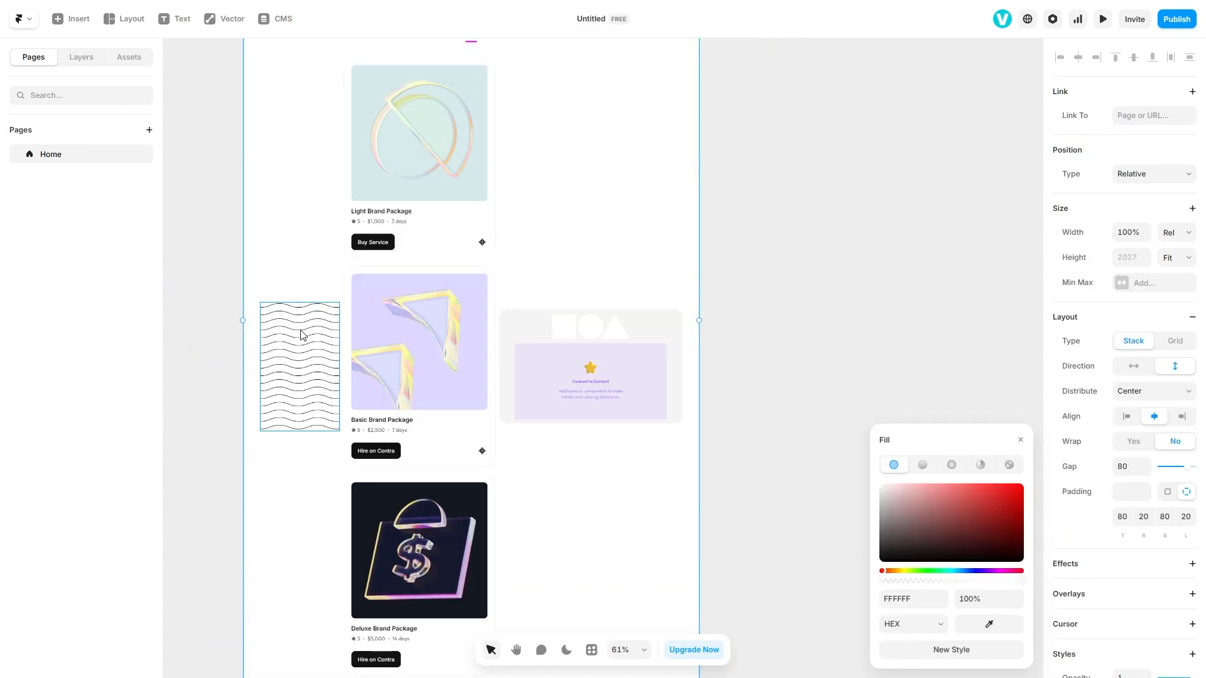
{"action": "key", "text": "ctrl+z"}
{"action": "scroll", "coordinate": [352, 195], "scroll_direction": "up", "scroll_amount": 4}
{"action": "left_click_drag", "start_coordinate": [291, 485], "coordinate": [463, 573]}
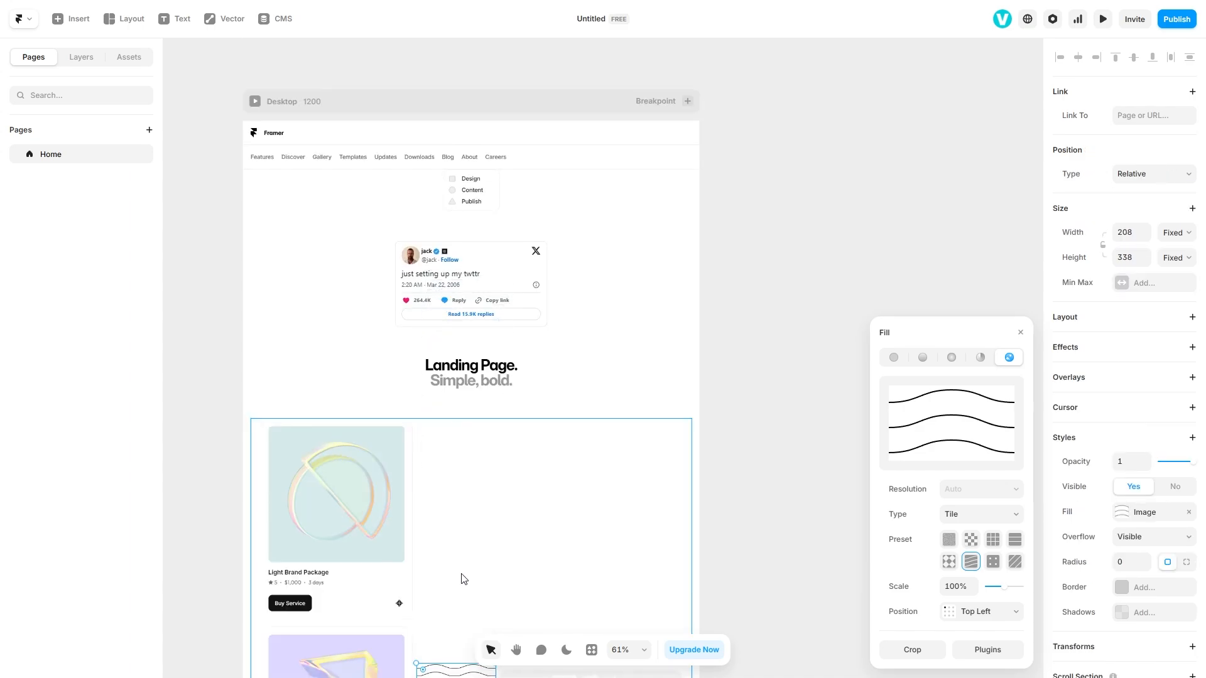
{"action": "scroll", "coordinate": [463, 404], "scroll_direction": "down", "scroll_amount": 5}
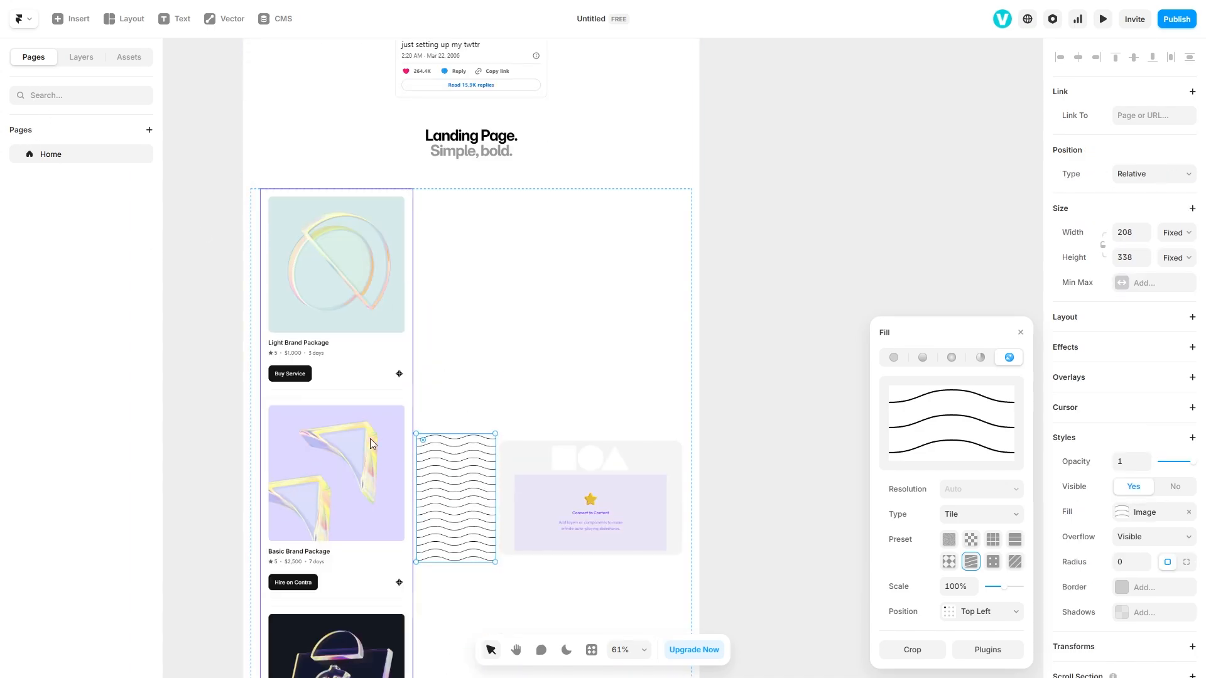
- Try the checkerboard preset on the pattern's fill and settle on the dot preset
{"action": "scroll", "coordinate": [454, 511], "scroll_direction": "up", "scroll_amount": 2}
{"action": "left_click", "coordinate": [971, 540]}
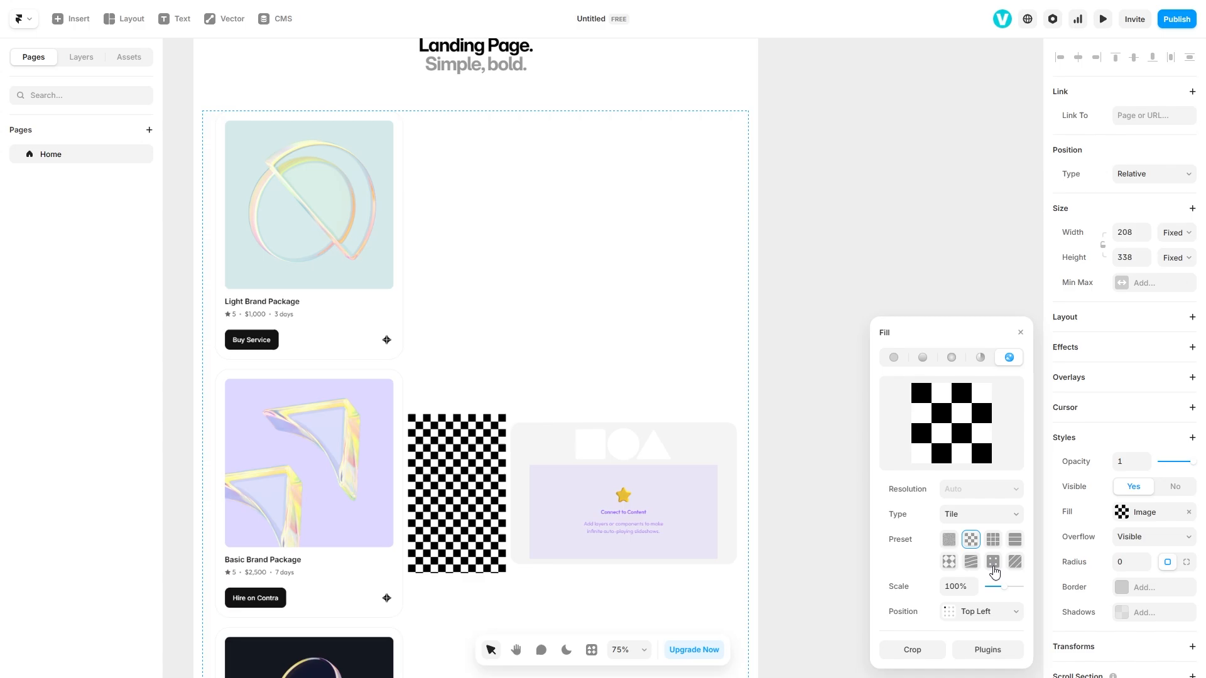
{"action": "left_click", "coordinate": [993, 562]}
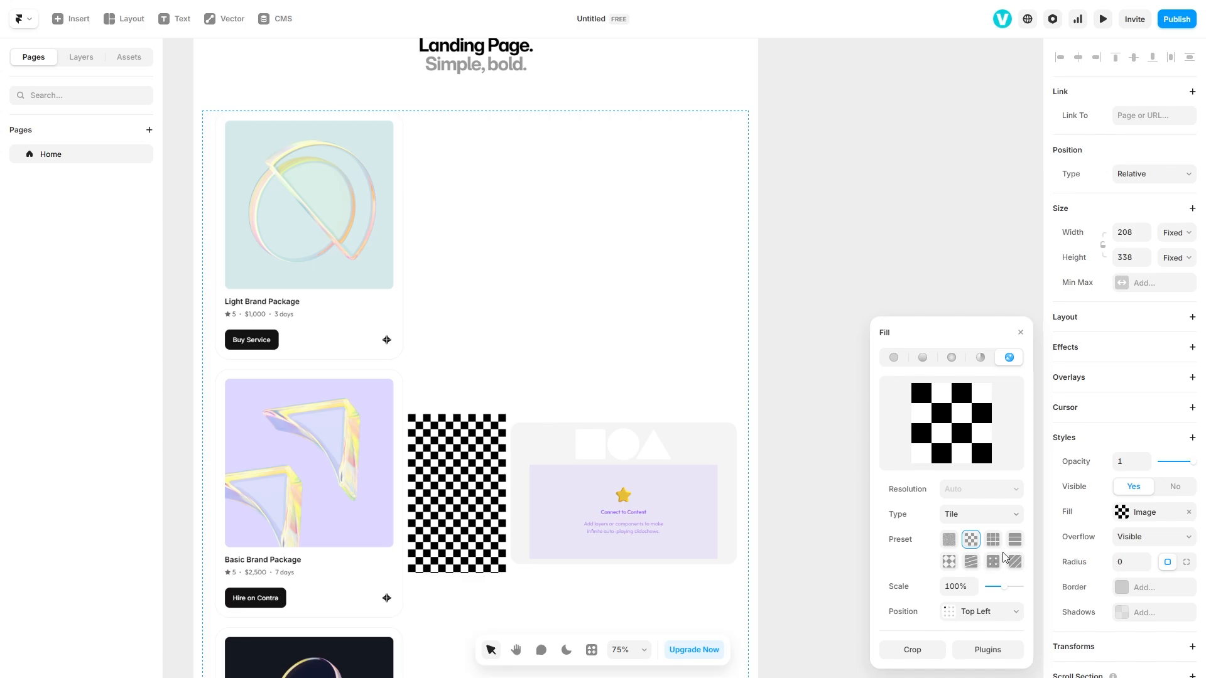
- Generate a dark-mode about page for the Rover design studio with Wireframer, using its suggested About Page prompt
{"action": "left_click", "coordinate": [74, 20]}
{"action": "mouse_move", "coordinate": [147, 539]}
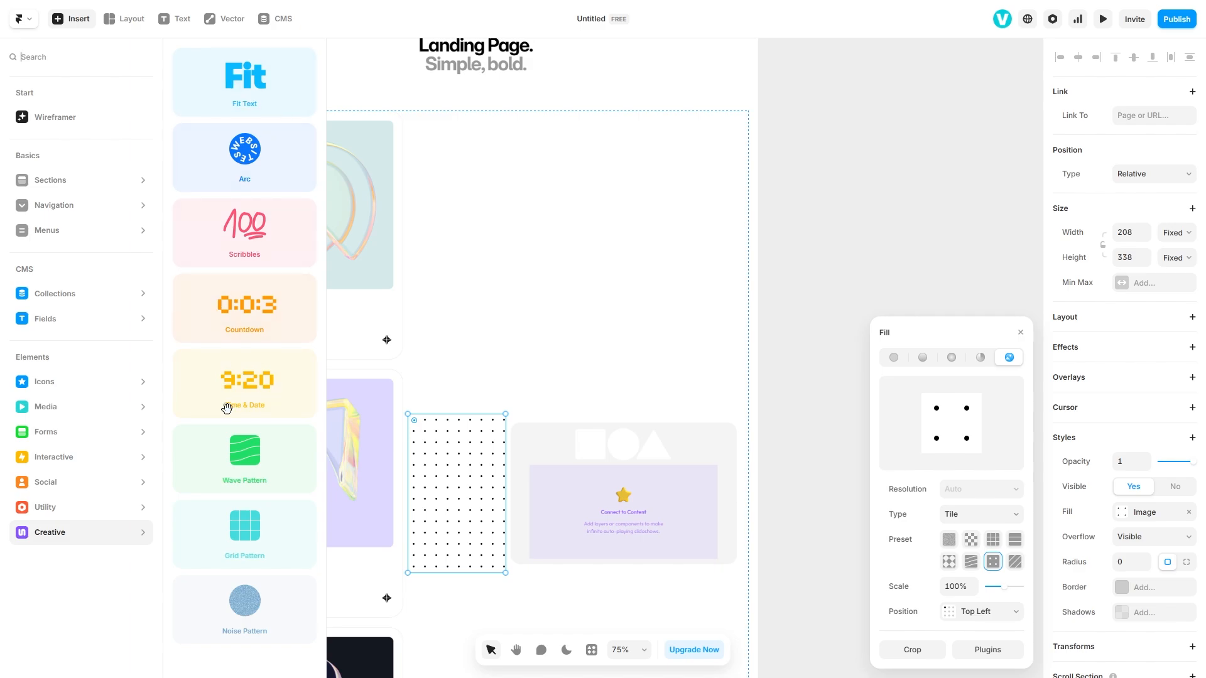
{"action": "left_click", "coordinate": [56, 116]}
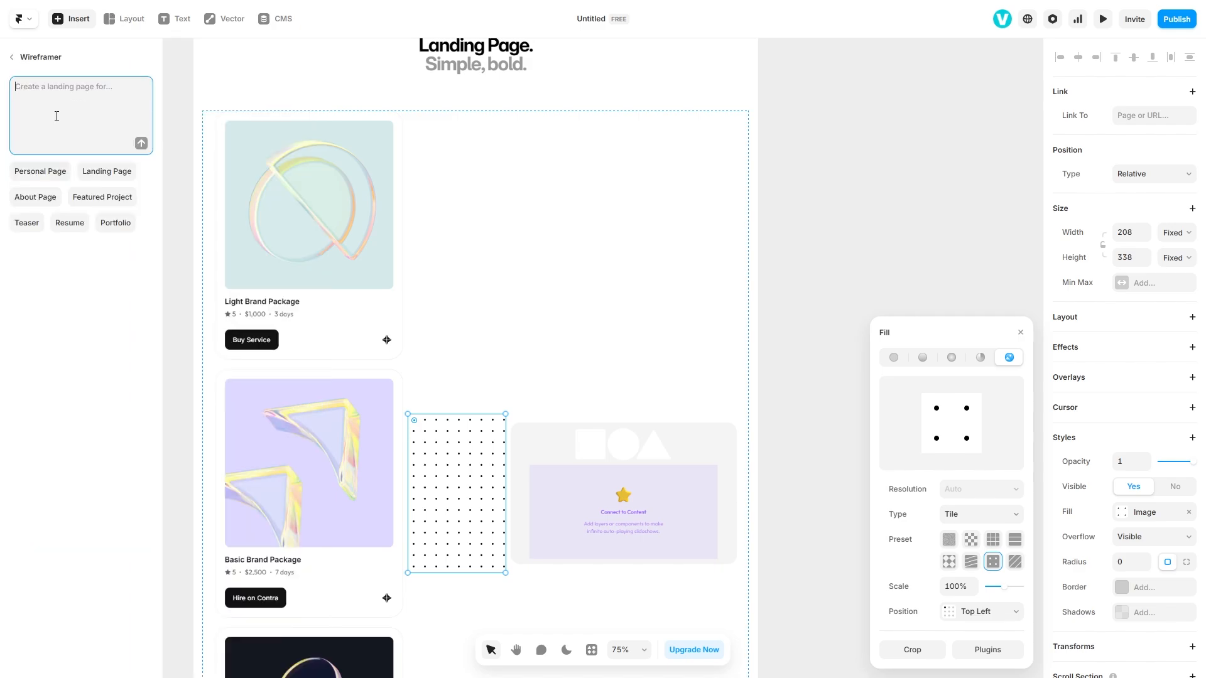
{"action": "left_click", "coordinate": [12, 57]}
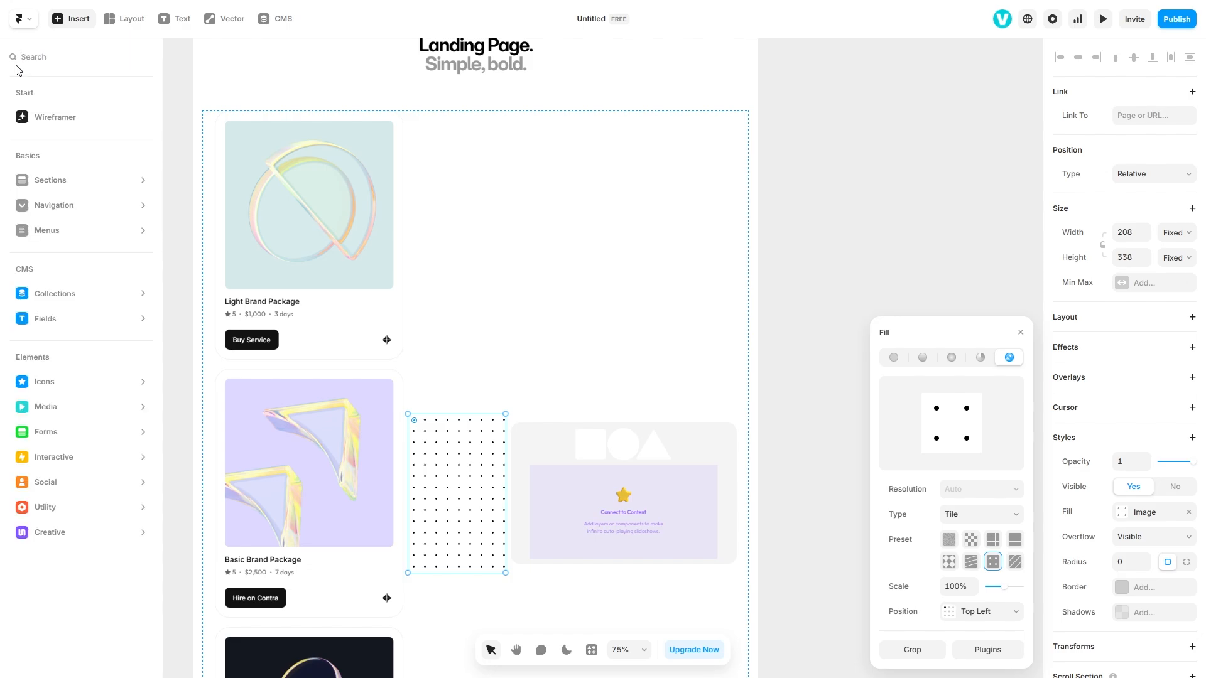
{"action": "left_click", "coordinate": [65, 122]}
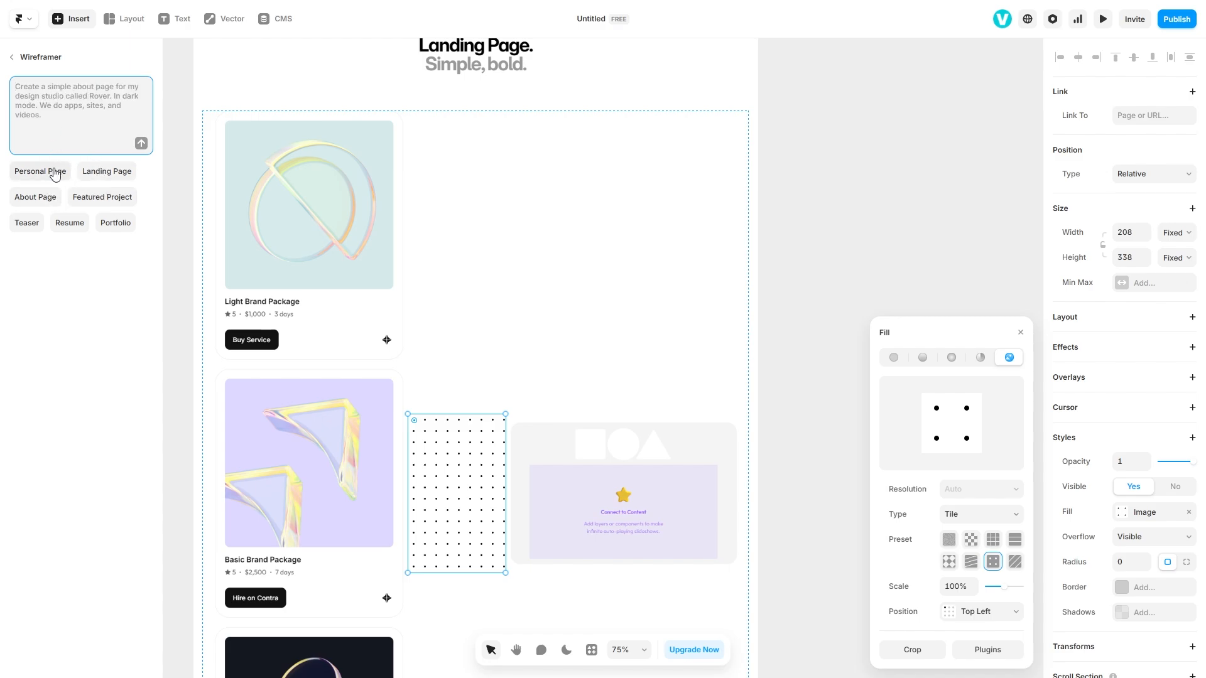
{"action": "left_click", "coordinate": [49, 206]}
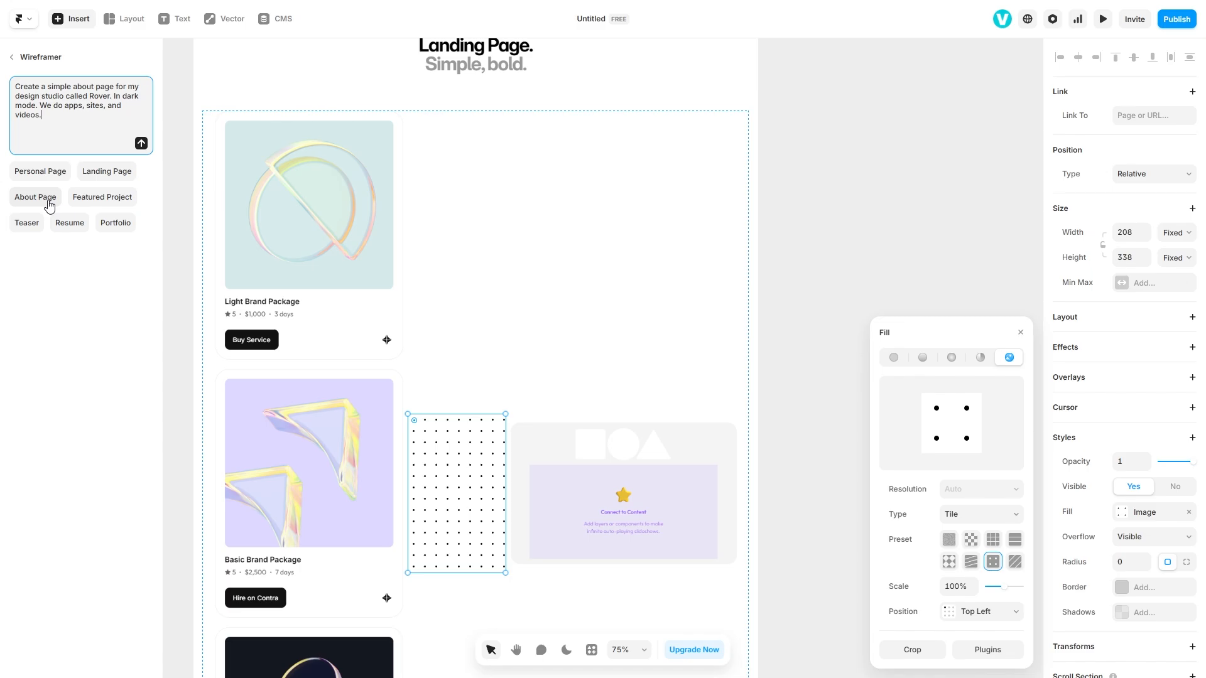
{"action": "left_click", "coordinate": [141, 144]}
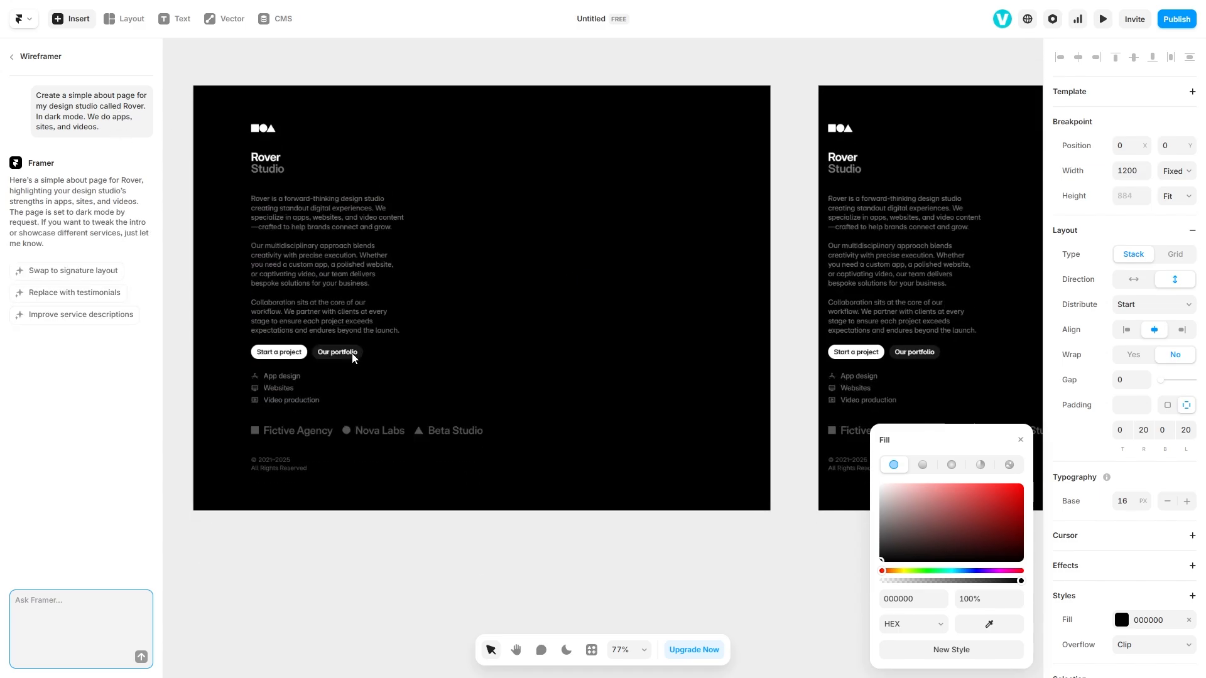
- Examine the generated Rover page at its breakpoints and inspect its title and body text stacks on Desktop
{"action": "scroll", "coordinate": [351, 352], "scroll_direction": "down", "scroll_amount": 2}
{"action": "scroll", "coordinate": [519, 378], "scroll_direction": "right", "scroll_amount": 10}
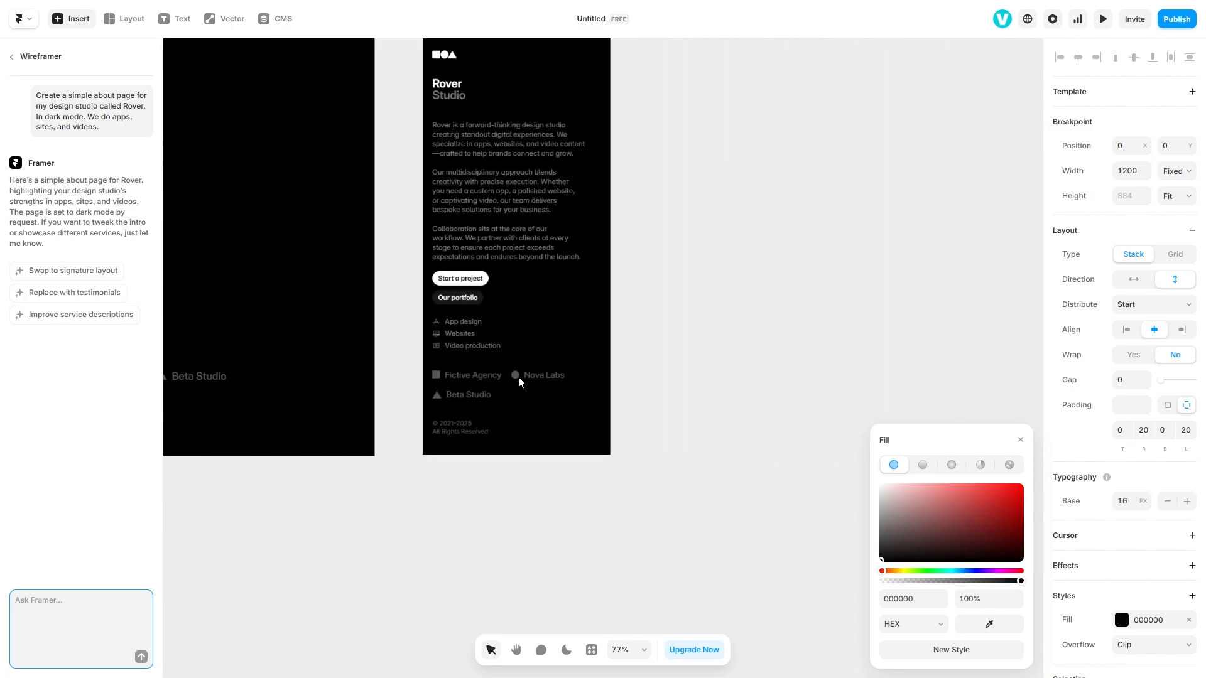
{"action": "scroll", "coordinate": [518, 376], "scroll_direction": "left", "scroll_amount": 12}
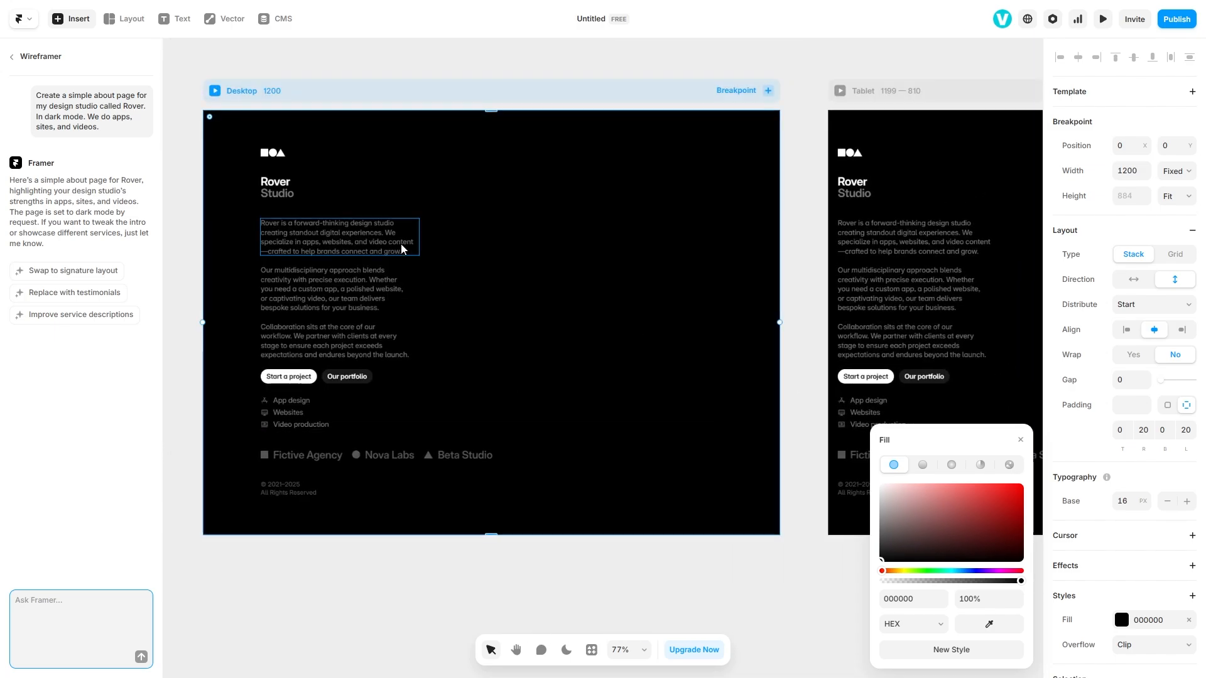
{"action": "left_click", "coordinate": [402, 249]}
{"action": "left_click", "coordinate": [588, 188]}
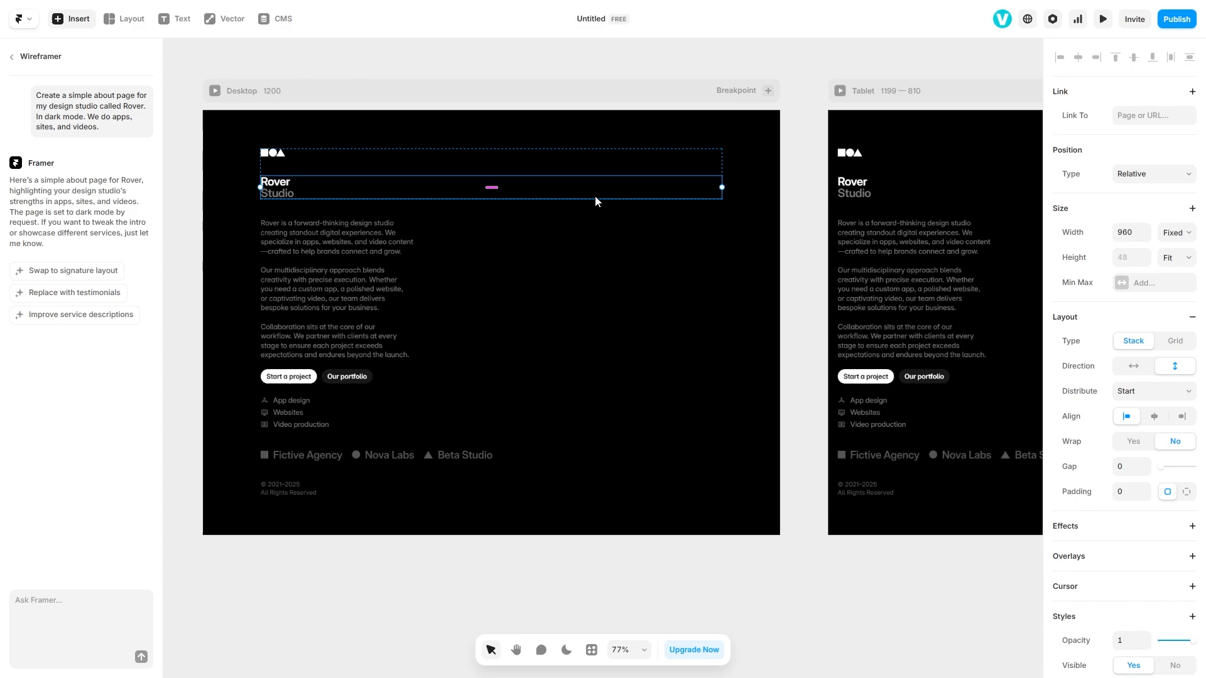
{"action": "left_click", "coordinate": [552, 222]}
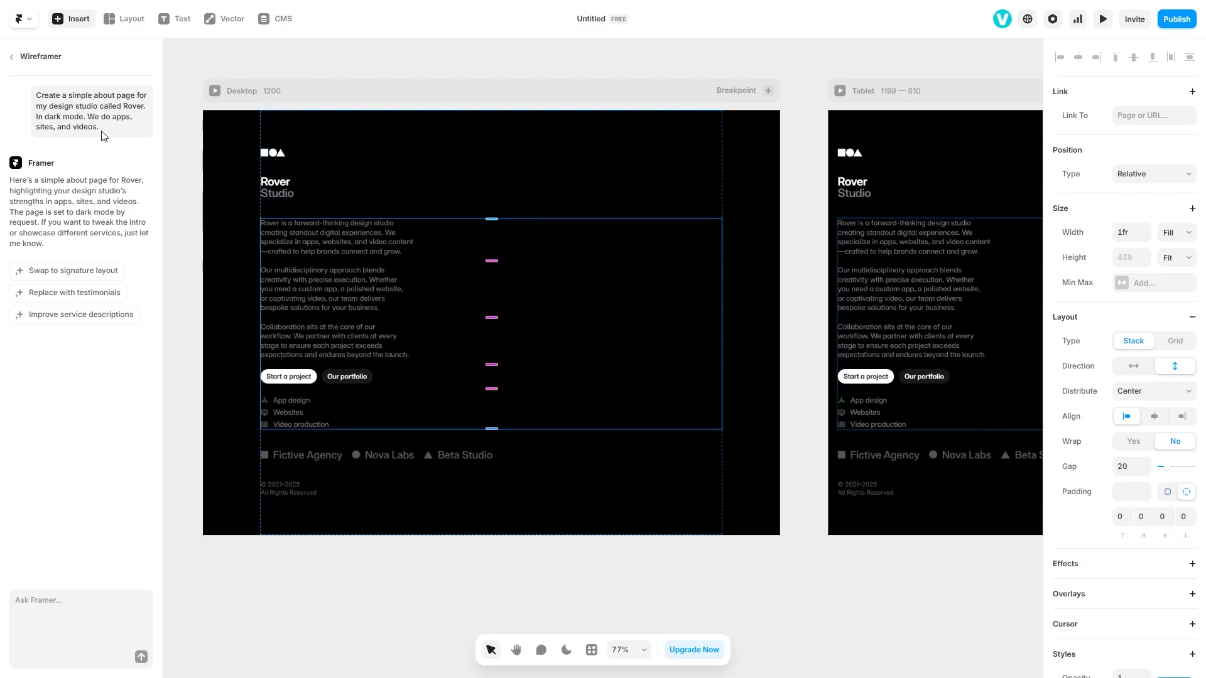
{"action": "left_click", "coordinate": [31, 55]}
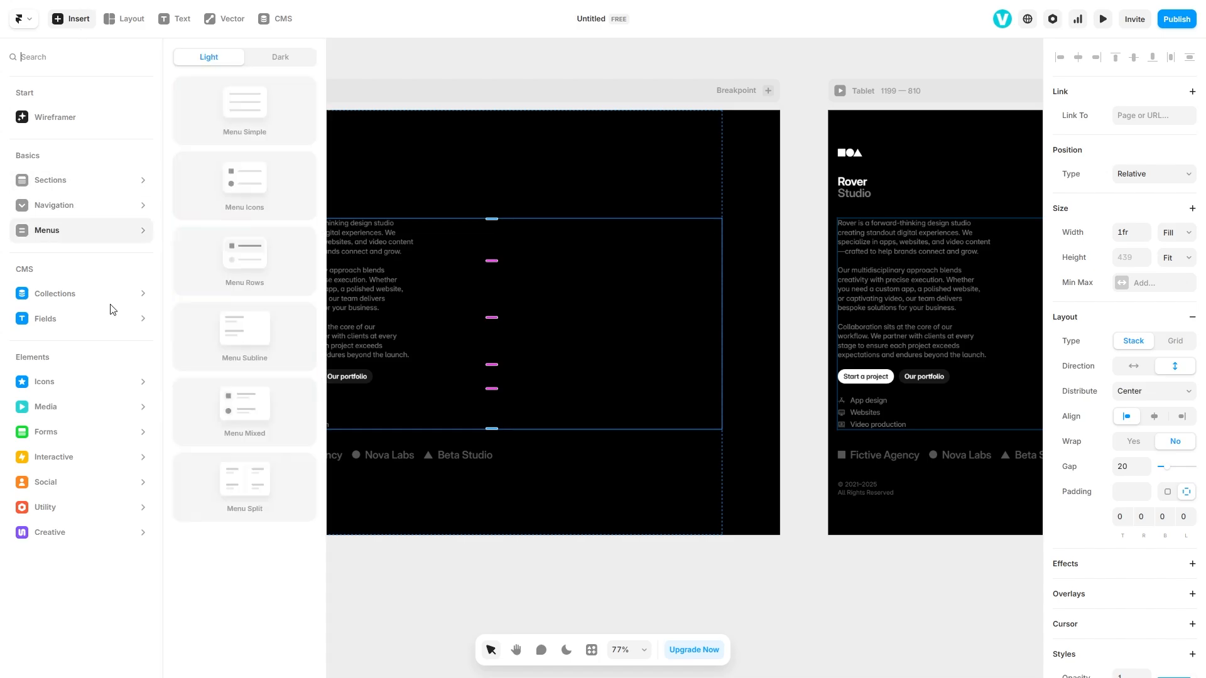
- Draw a frame of about 1460 × 823 on the empty canvas above the Rover page and nudge it slightly
{"action": "left_click", "coordinate": [119, 18]}
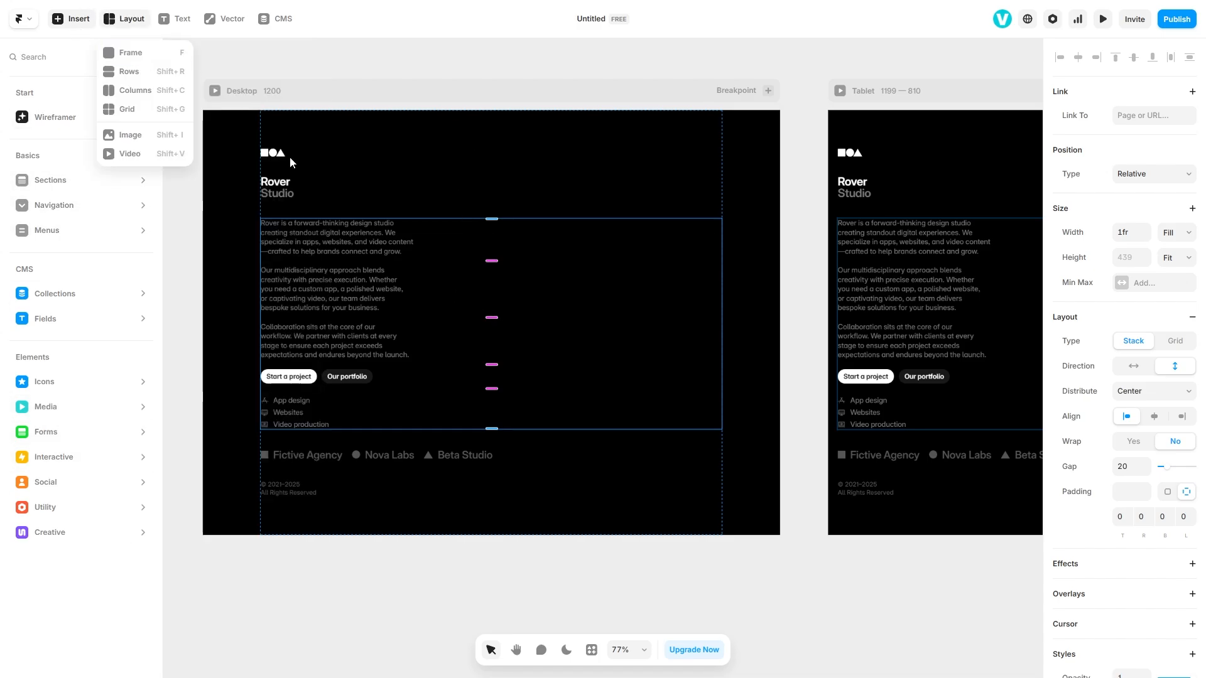
{"action": "scroll", "coordinate": [300, 564], "scroll_direction": "up", "scroll_amount": 5}
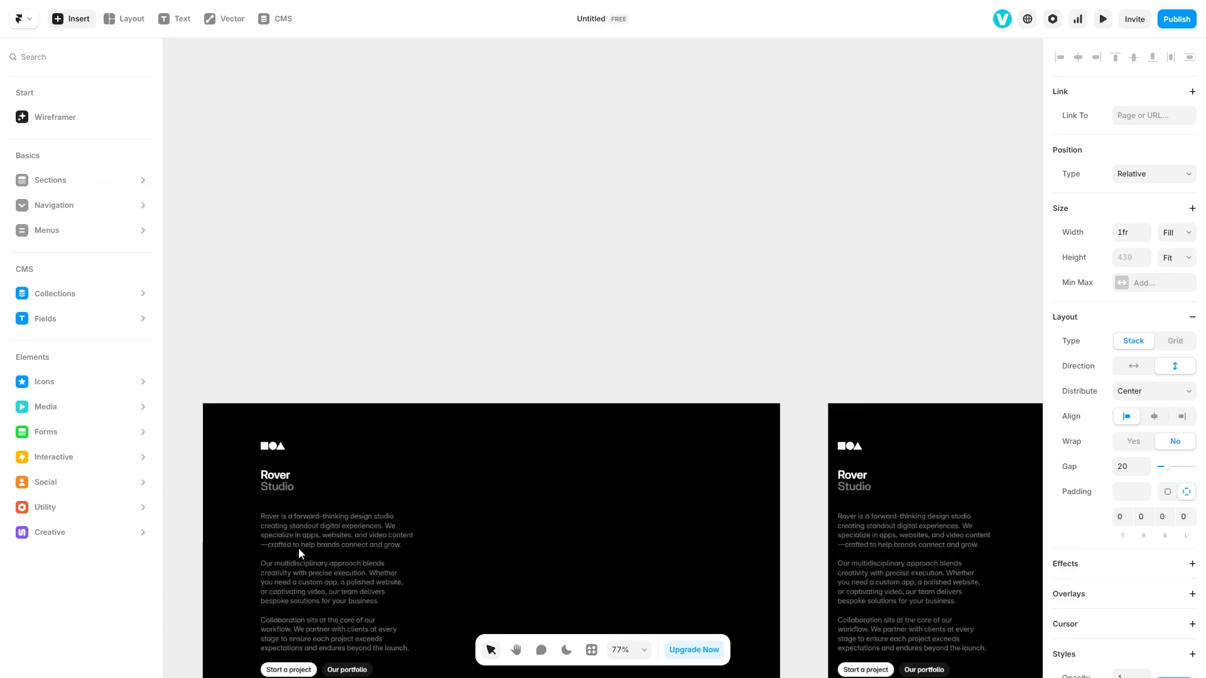
{"action": "scroll", "coordinate": [297, 543], "scroll_direction": "up", "scroll_amount": 5}
{"action": "left_click", "coordinate": [133, 20]}
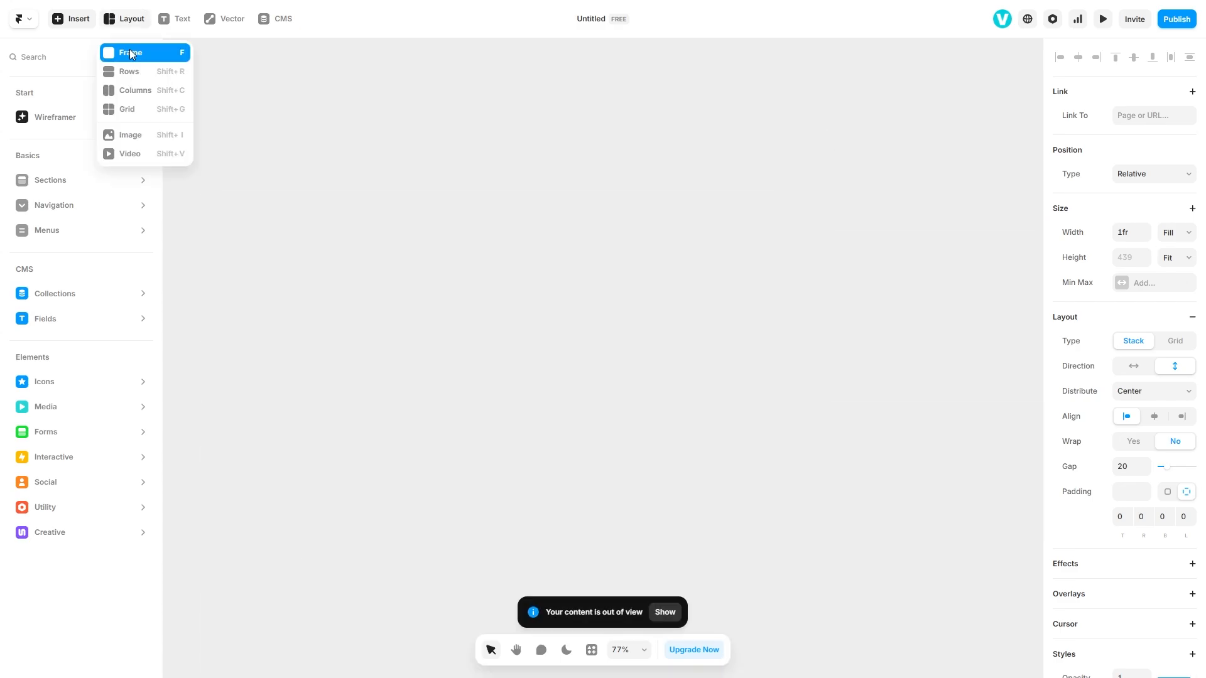
{"action": "left_click", "coordinate": [130, 54]}
{"action": "left_click_drag", "start_coordinate": [260, 134], "coordinate": [961, 529]}
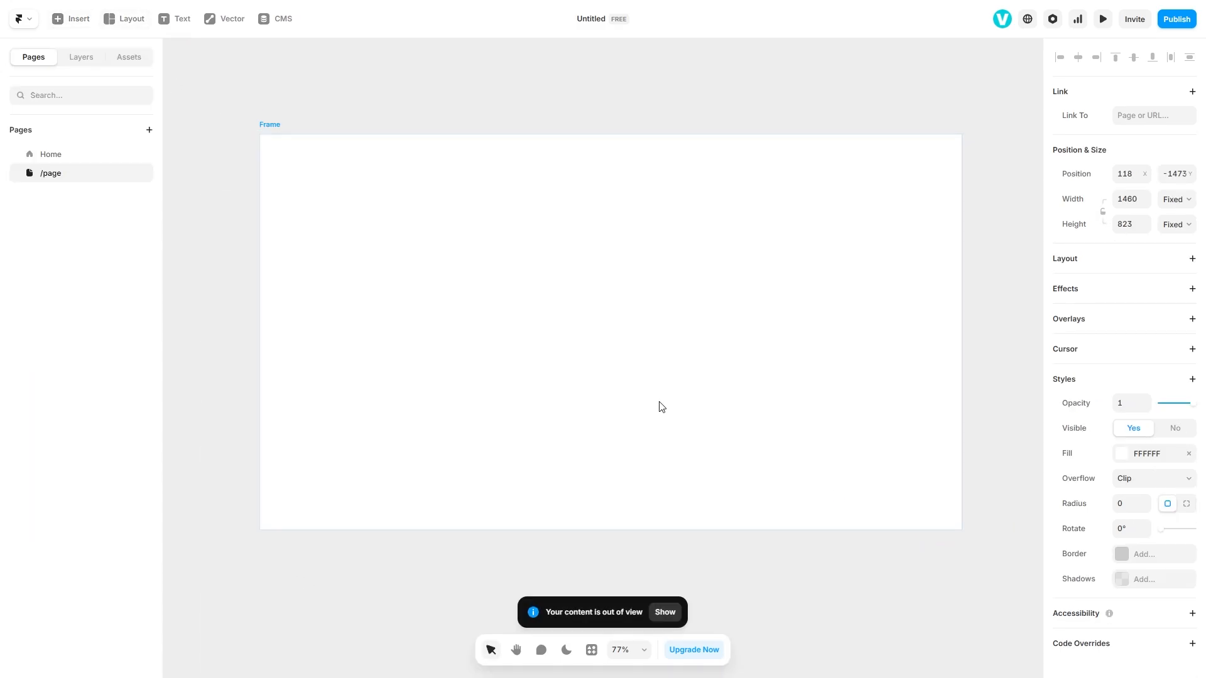
{"action": "left_click_drag", "start_coordinate": [658, 401], "coordinate": [654, 400]}
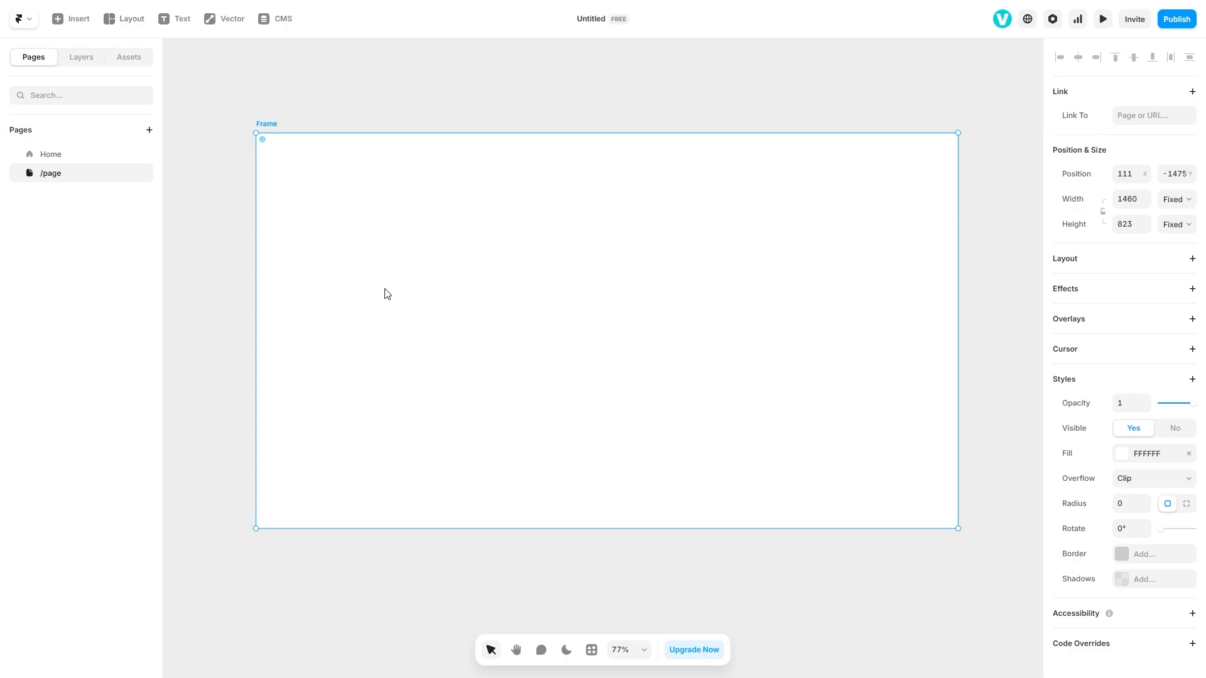
- Draw a Rows layout of about 1330 × 269 across the upper half of the frame and select its first row
{"action": "left_click", "coordinate": [128, 20]}
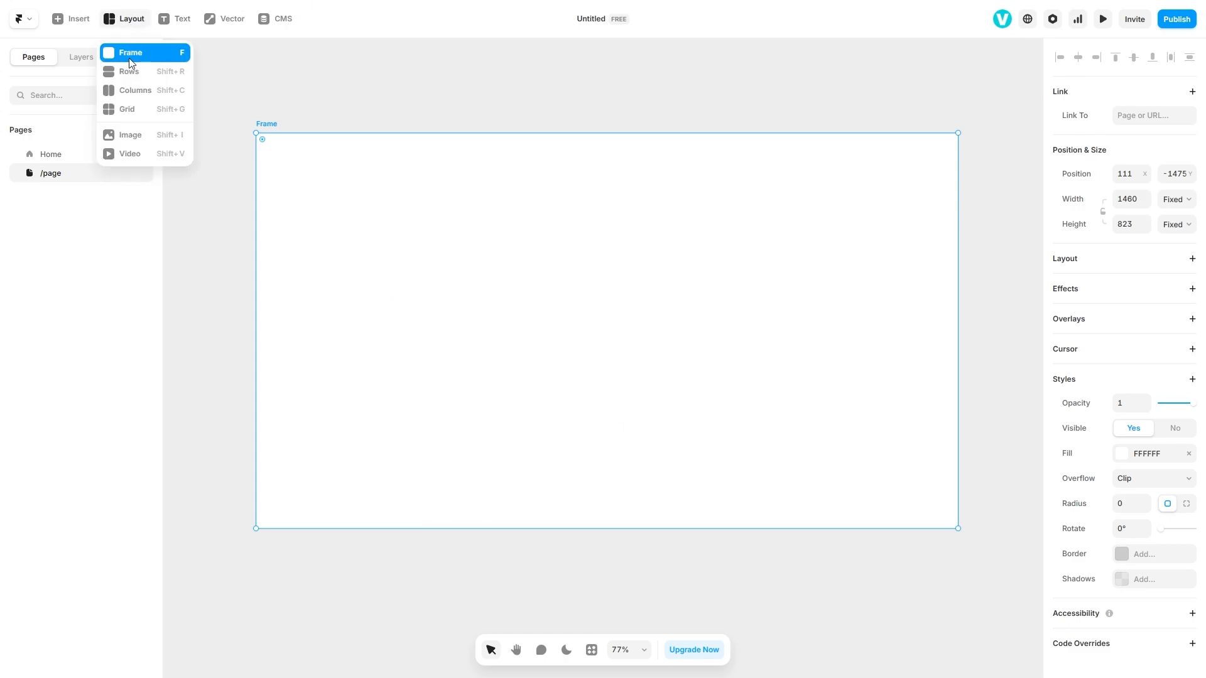
{"action": "left_click", "coordinate": [130, 72]}
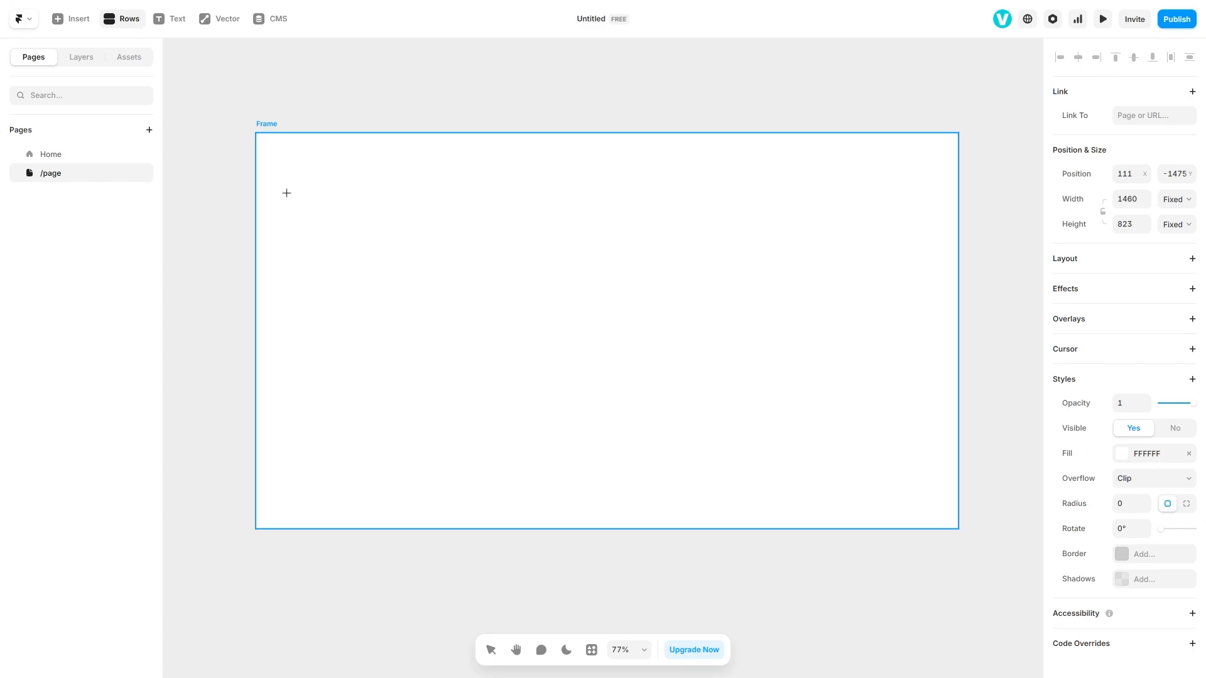
{"action": "left_click_drag", "start_coordinate": [287, 192], "coordinate": [926, 321]}
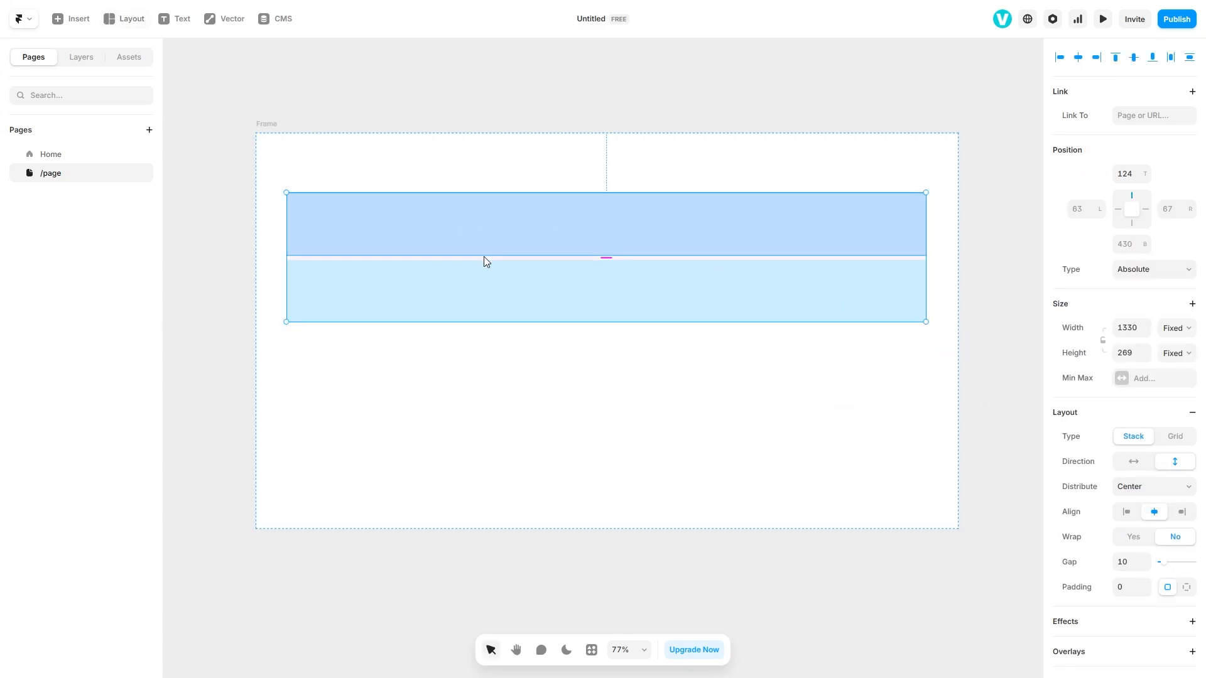
{"action": "left_click_drag", "start_coordinate": [493, 245], "coordinate": [522, 250]}
- Draw a Columns layout of about 626 × 290 in the frame's lower-left area, beneath the rows
{"action": "left_click", "coordinate": [108, 19]}
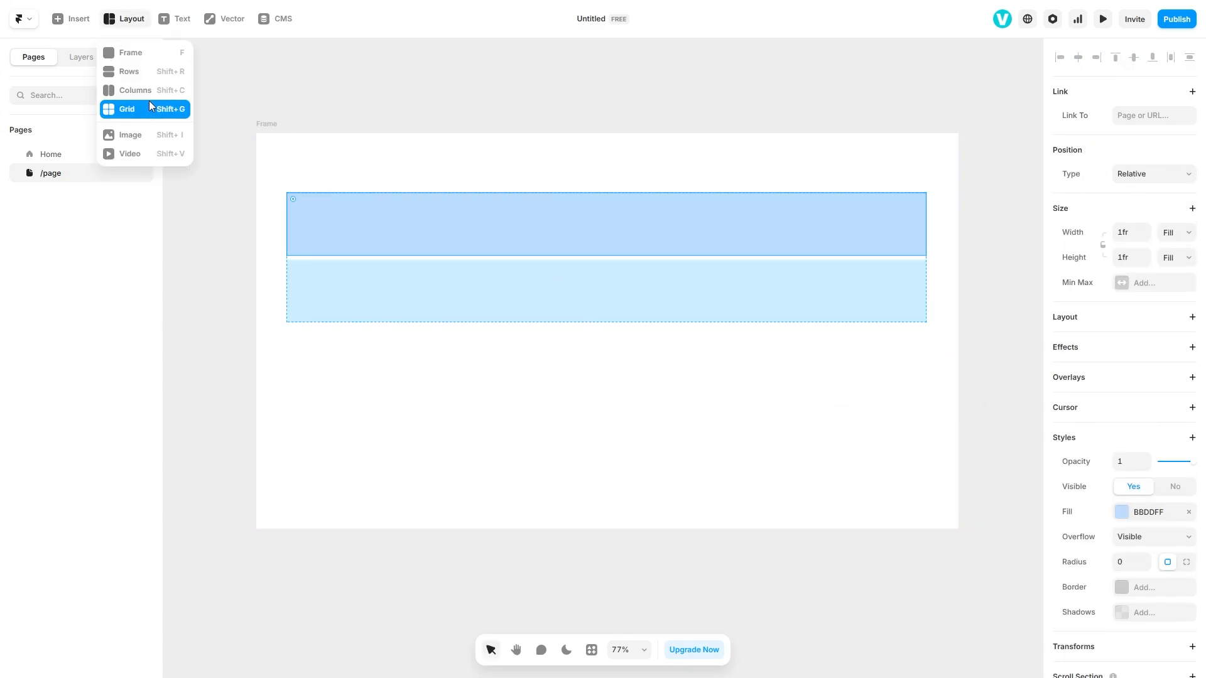
{"action": "left_click", "coordinate": [139, 90]}
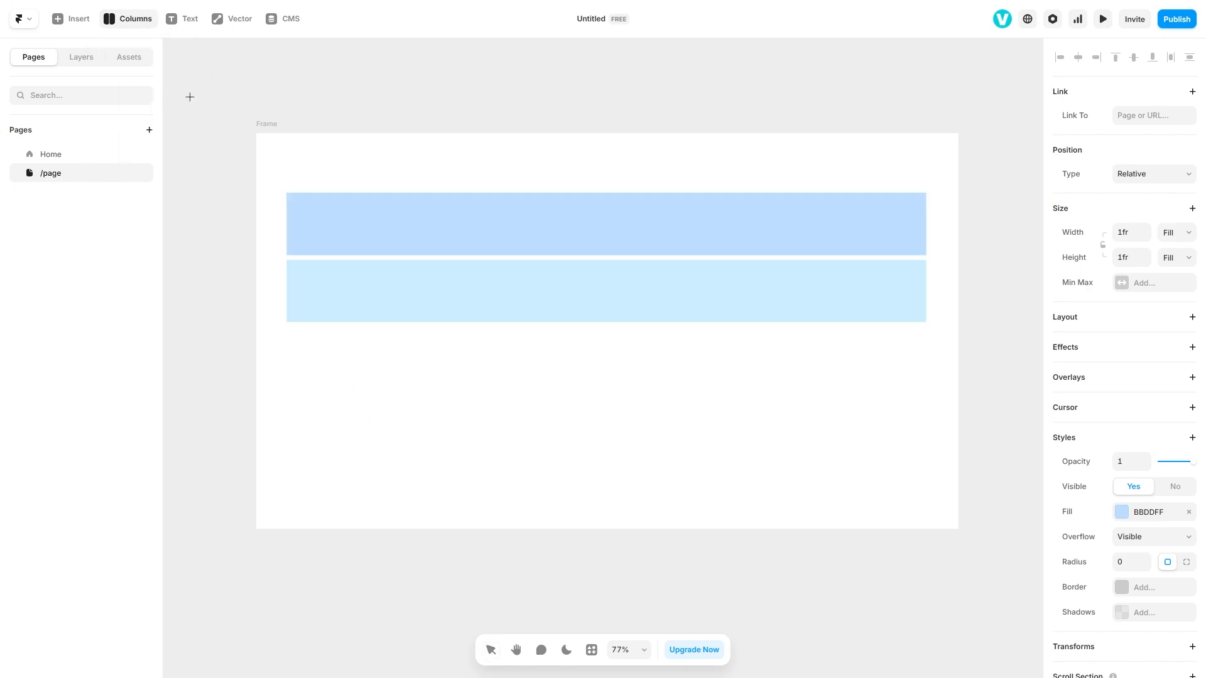
{"action": "left_click_drag", "start_coordinate": [290, 360], "coordinate": [593, 501]}
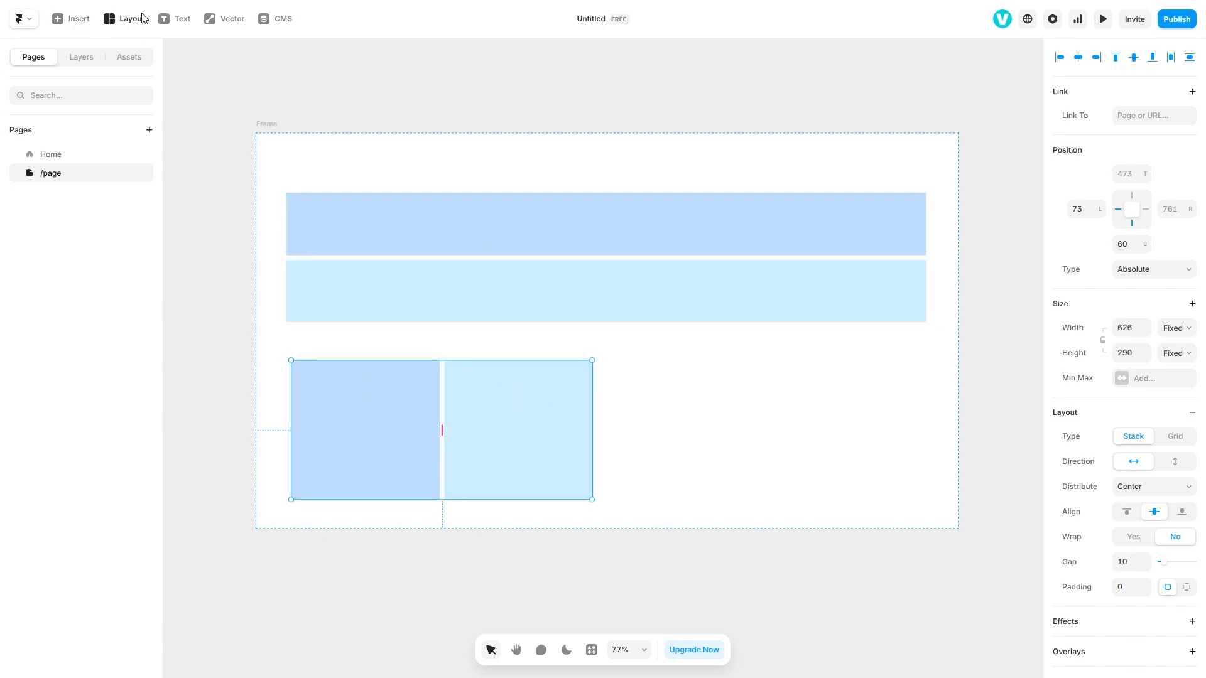
- Draw a two-by-two Grid layout beside the columns in the frame and select its lower-right cell
{"action": "left_click", "coordinate": [123, 18]}
{"action": "left_click", "coordinate": [135, 108]}
{"action": "mouse_move", "coordinate": [616, 353]}
{"action": "left_mouse_down"}
{"action": "mouse_move", "coordinate": [816, 474]}
{"action": "mouse_move", "coordinate": [896, 500]}
{"action": "left_mouse_up"}
{"action": "left_click_drag", "start_coordinate": [773, 468], "coordinate": [799, 457]}
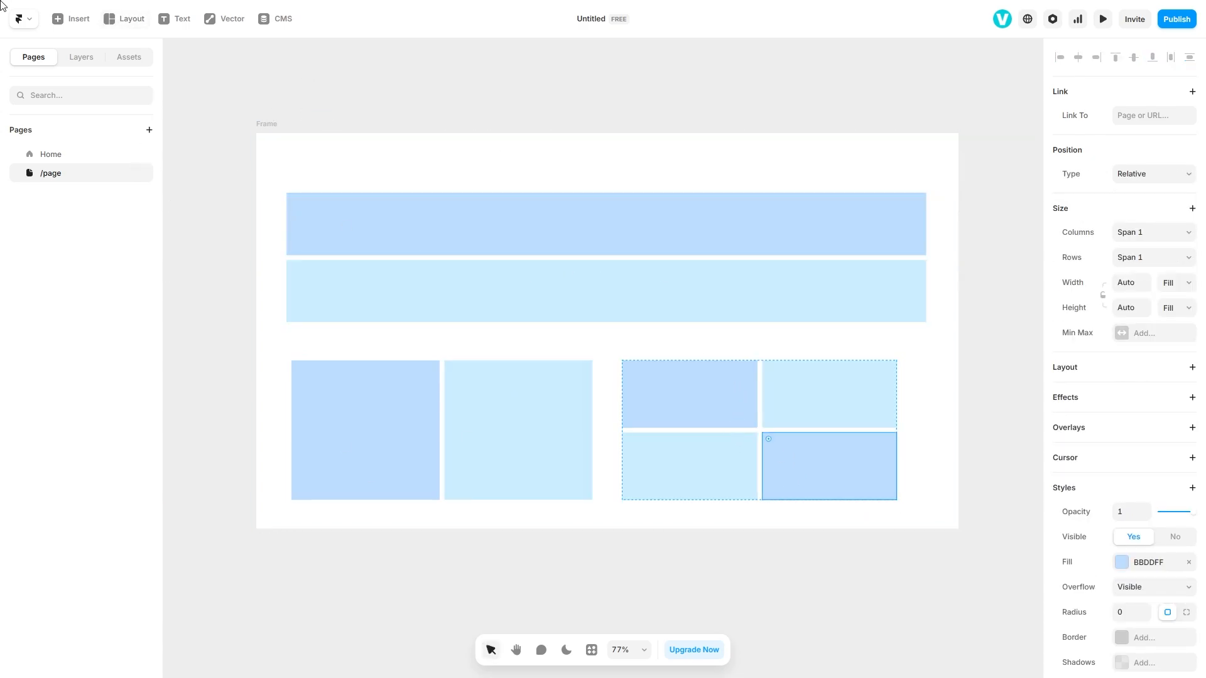
- Draw an image placeholder of about 346 × 135 above the frame and upload upset-534103.jpg as its fill
{"action": "left_click", "coordinate": [123, 19]}
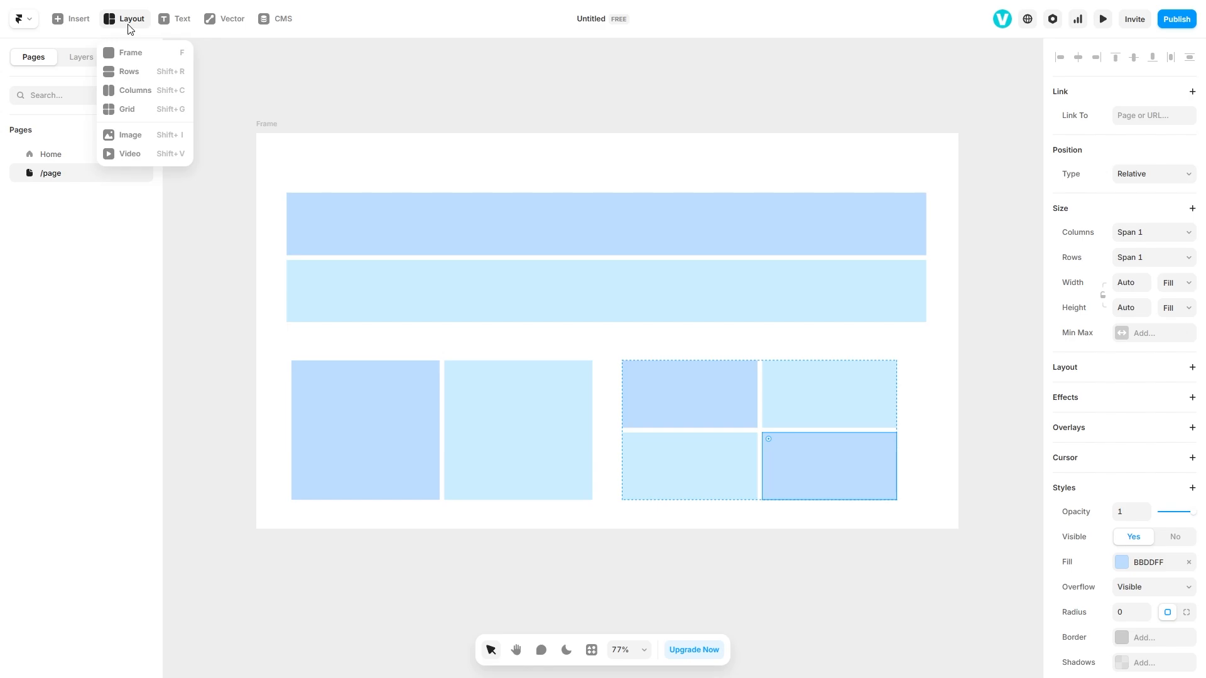
{"action": "left_click", "coordinate": [138, 133]}
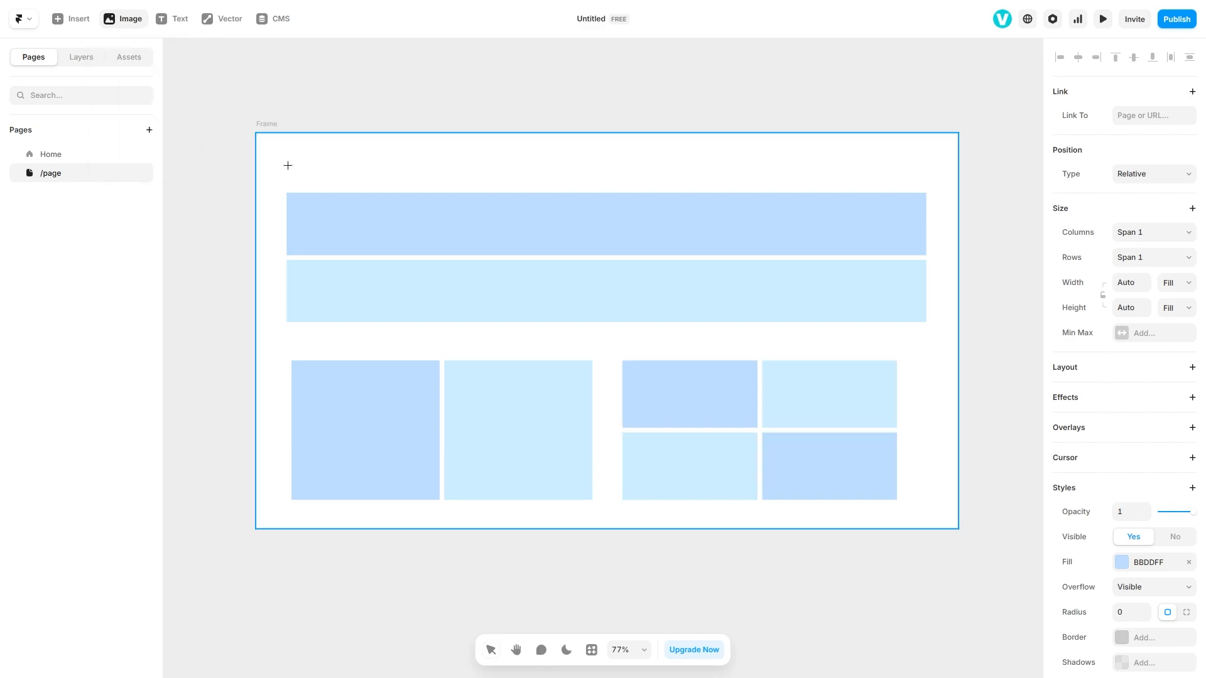
{"action": "left_click_drag", "start_coordinate": [262, 51], "coordinate": [429, 116]}
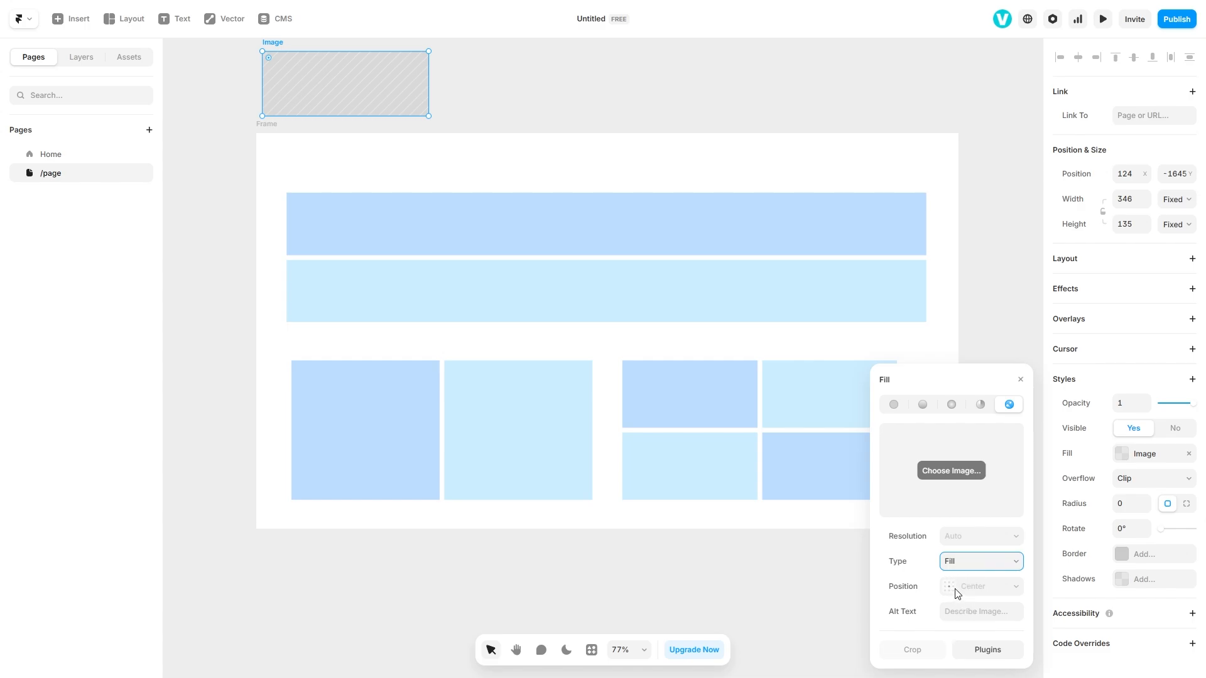
{"action": "left_click", "coordinate": [950, 470]}
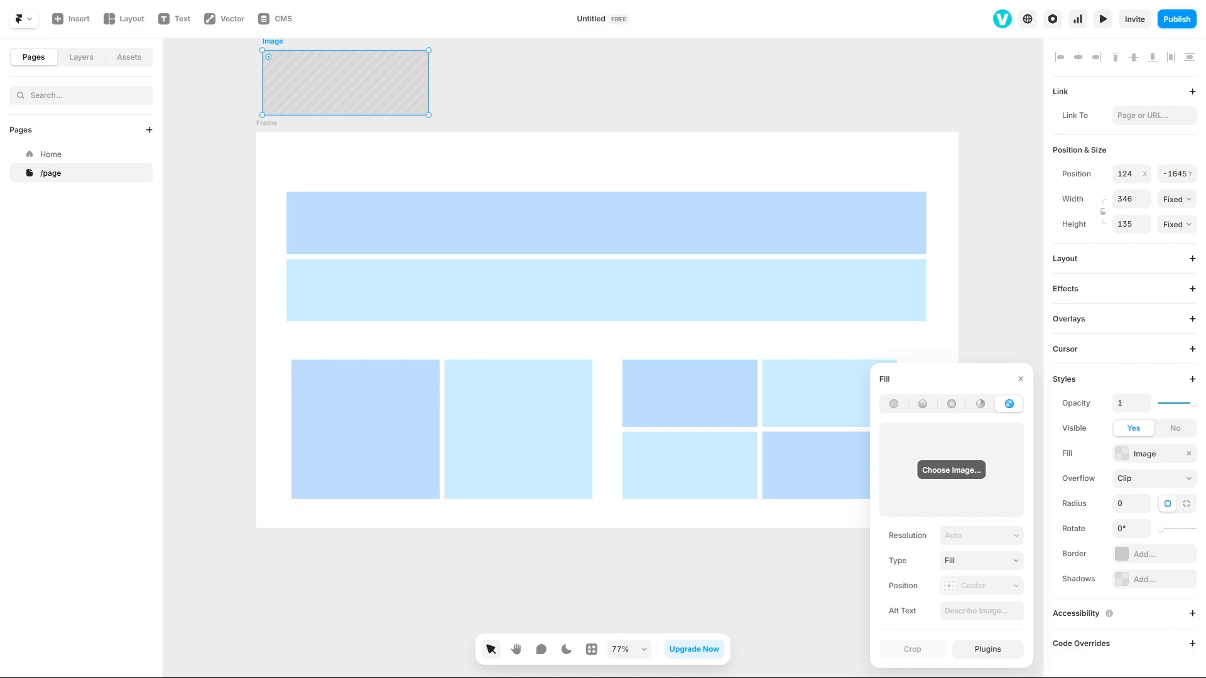
{"action": "scroll", "coordinate": [390, 220], "scroll_direction": "up", "scroll_amount": 3}
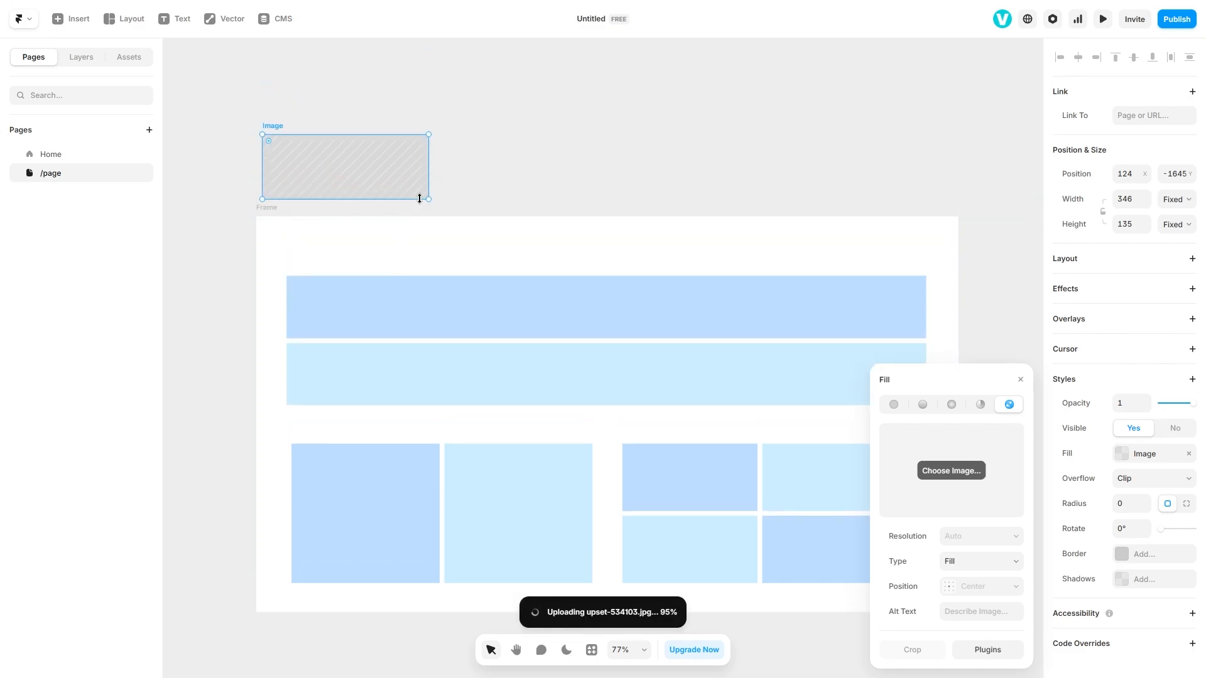
- Enlarge the image to about 1000 × 757 and set its resolution to Medium after trying Auto (Lossless)
{"action": "left_click", "coordinate": [969, 537]}
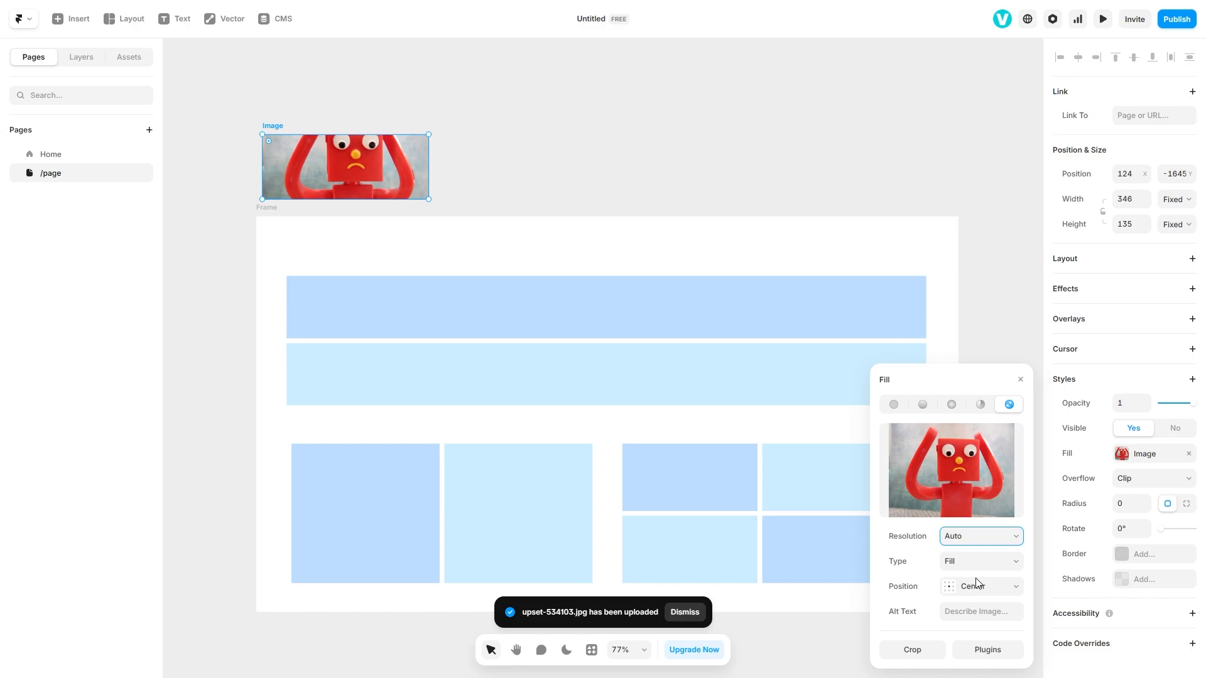
{"action": "left_click", "coordinate": [971, 572]}
{"action": "left_click_drag", "start_coordinate": [428, 199], "coordinate": [739, 306]}
{"action": "left_click_drag", "start_coordinate": [739, 305], "coordinate": [779, 397]}
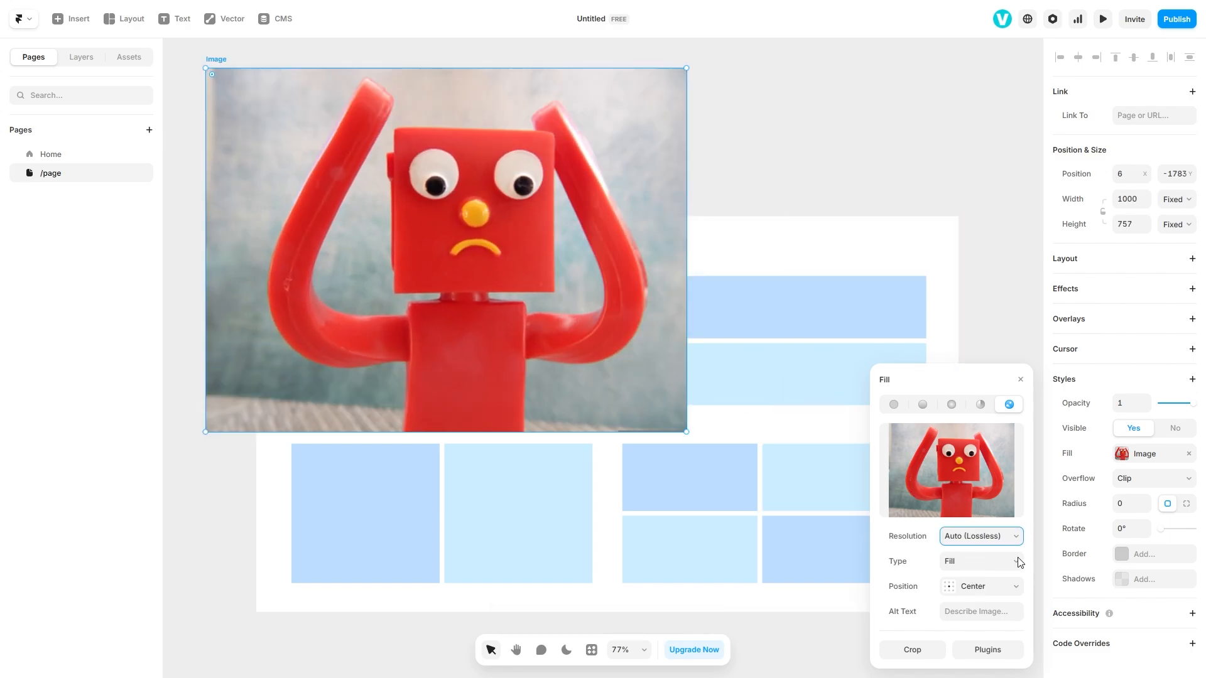
{"action": "left_click", "coordinate": [967, 597]}
- Set the image's fill type to Fit and inspect its edges up close
{"action": "left_click", "coordinate": [956, 569]}
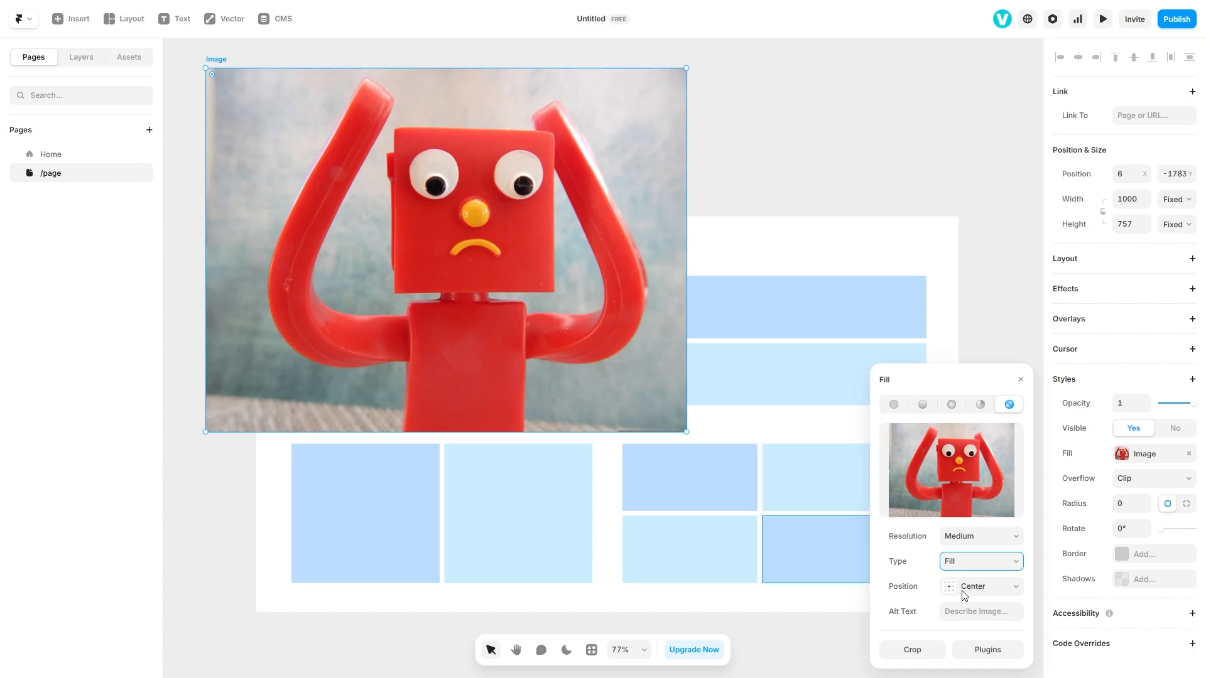
{"action": "left_click", "coordinate": [963, 594]}
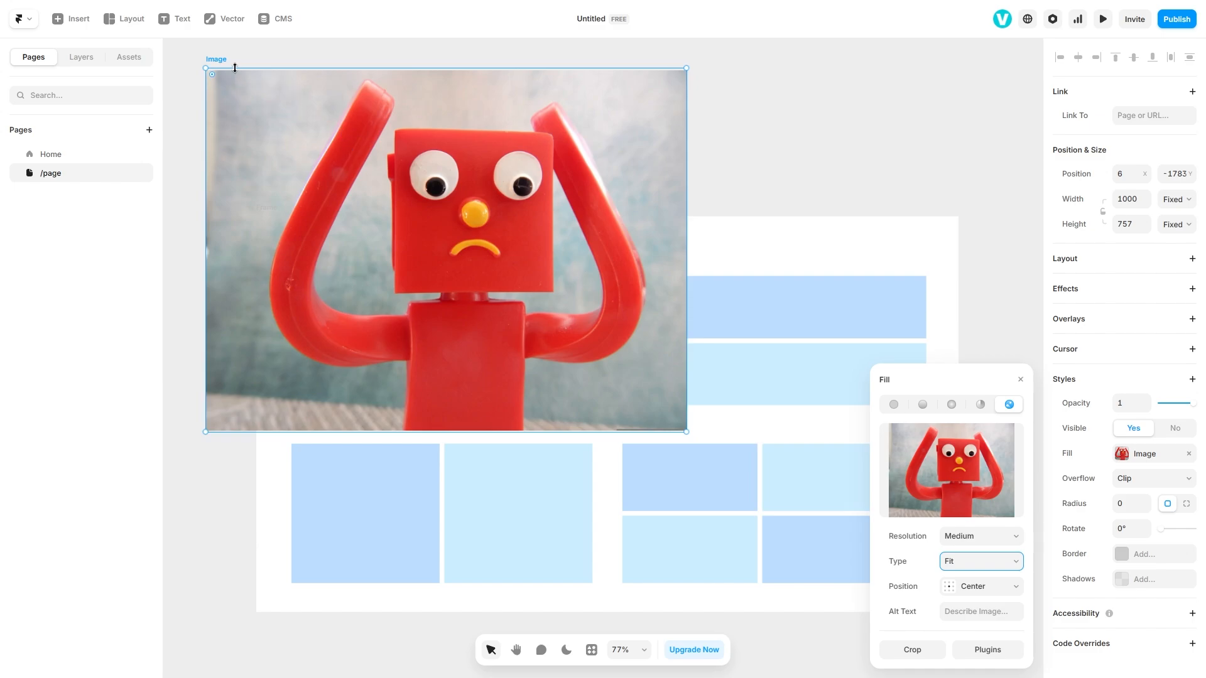
{"action": "scroll", "coordinate": [224, 69], "scroll_direction": "up", "scroll_amount": 5}
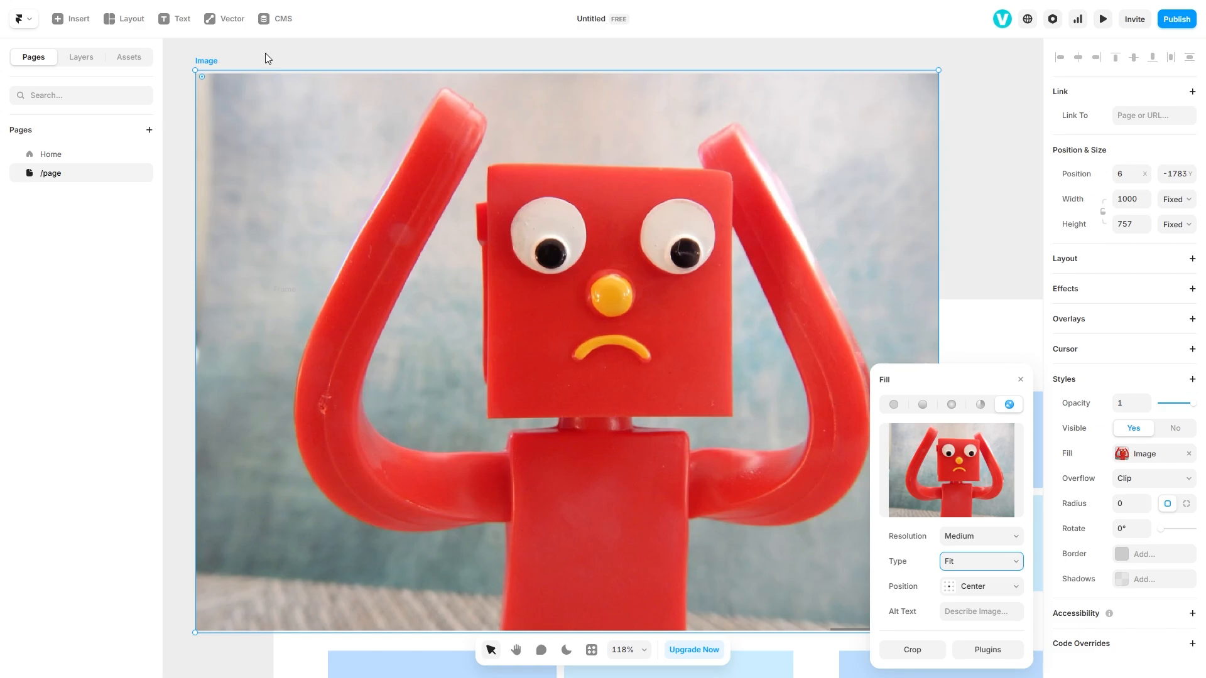
- Set the image's fill type to Stretch and reduce its height to about 432
{"action": "left_click", "coordinate": [999, 561]}
{"action": "left_click", "coordinate": [975, 613]}
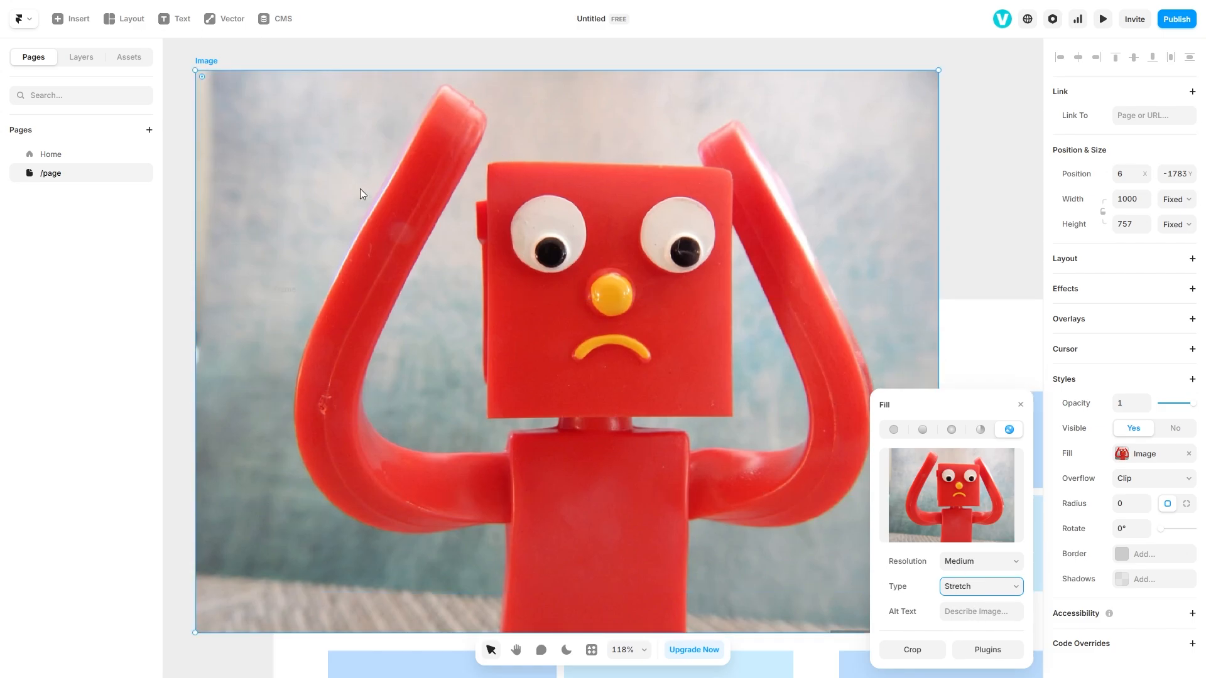
{"action": "left_click", "coordinate": [507, 630]}
{"action": "left_click_drag", "start_coordinate": [510, 631], "coordinate": [653, 400]}
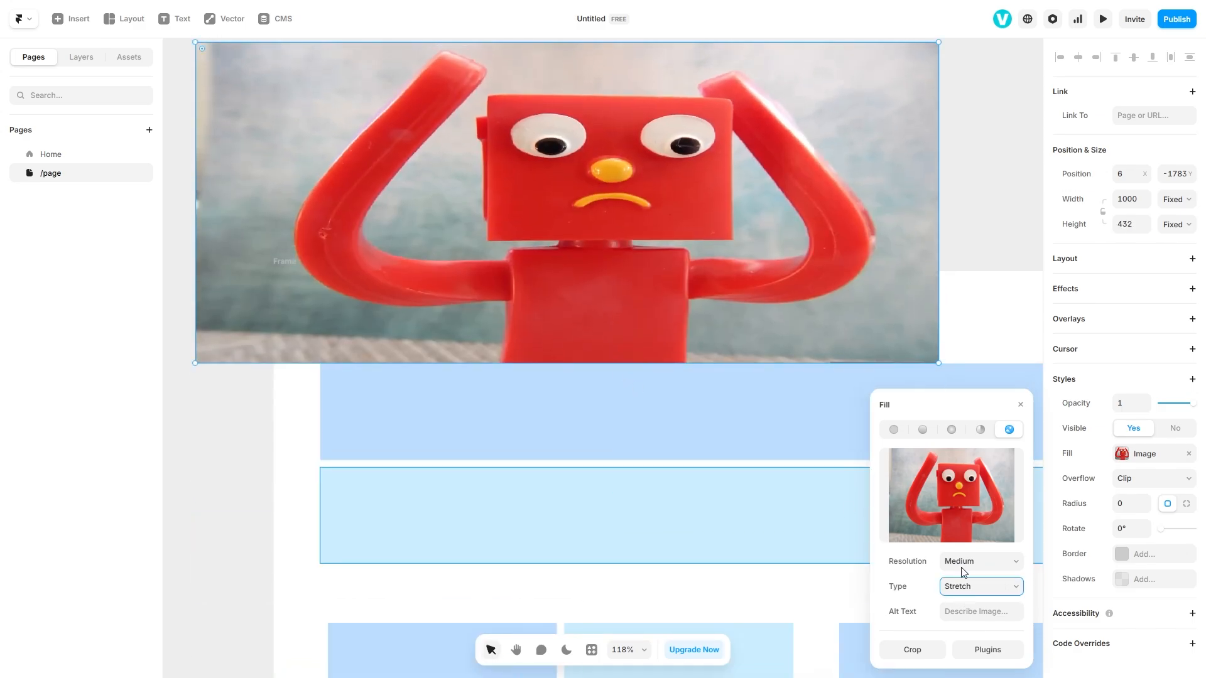
- Set the image's fill type to Tile and move the image to about X -77, Y -1801
{"action": "left_click", "coordinate": [960, 569]}
{"action": "left_click_drag", "start_coordinate": [770, 318], "coordinate": [707, 304]}
{"action": "scroll", "coordinate": [707, 304], "scroll_direction": "down", "scroll_amount": 4}
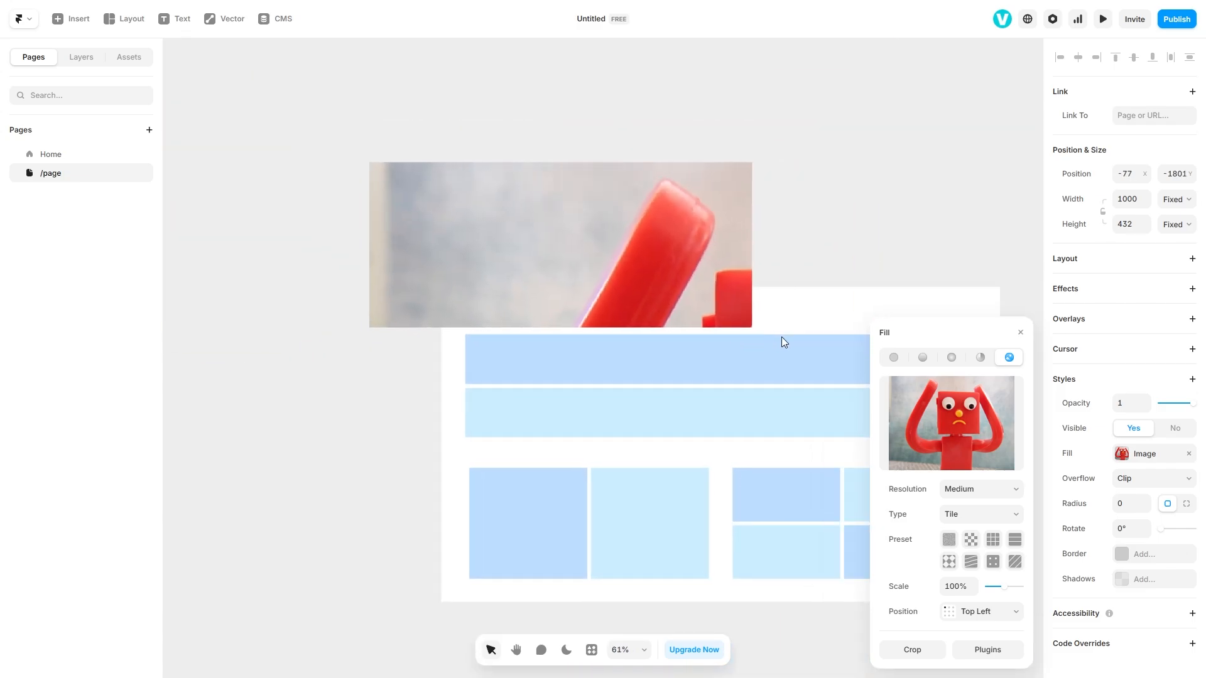
{"action": "scroll", "coordinate": [623, 300], "scroll_direction": "down", "scroll_amount": 5}
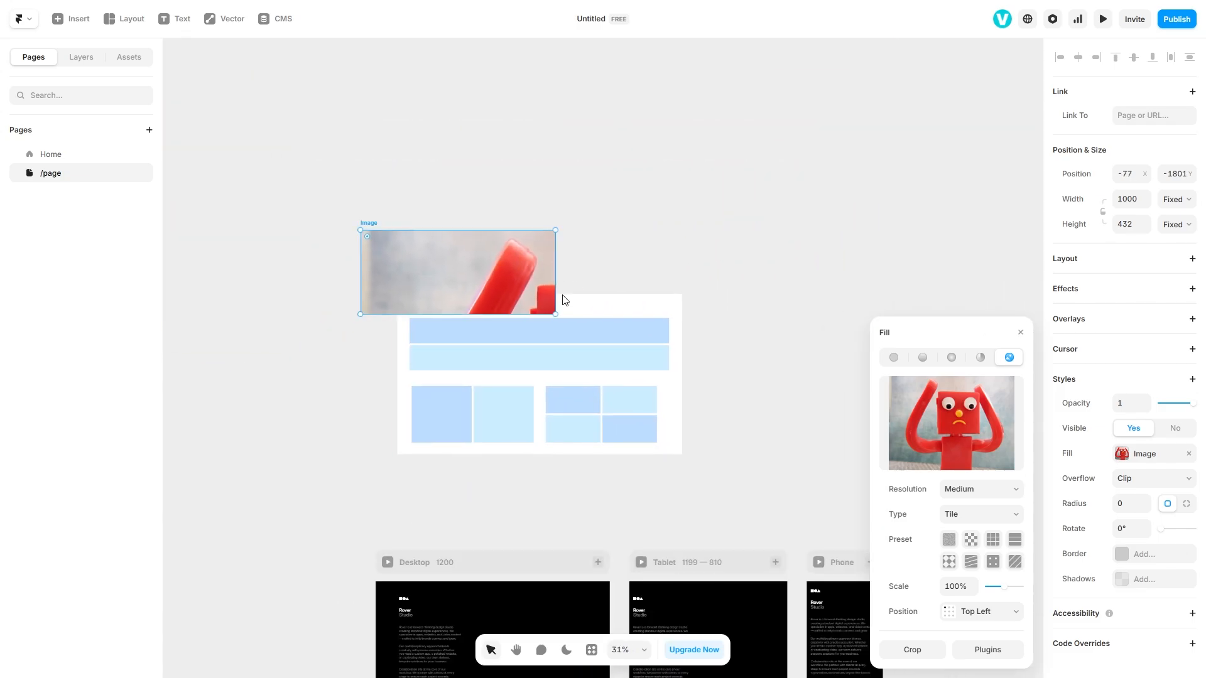
- Enlarge the tiled image to about 2930 × 1926, and reduce it to about 1648 × 1073
{"action": "left_click_drag", "start_coordinate": [556, 315], "coordinate": [931, 606]}
{"action": "scroll", "coordinate": [931, 606], "scroll_direction": "down", "scroll_amount": 6}
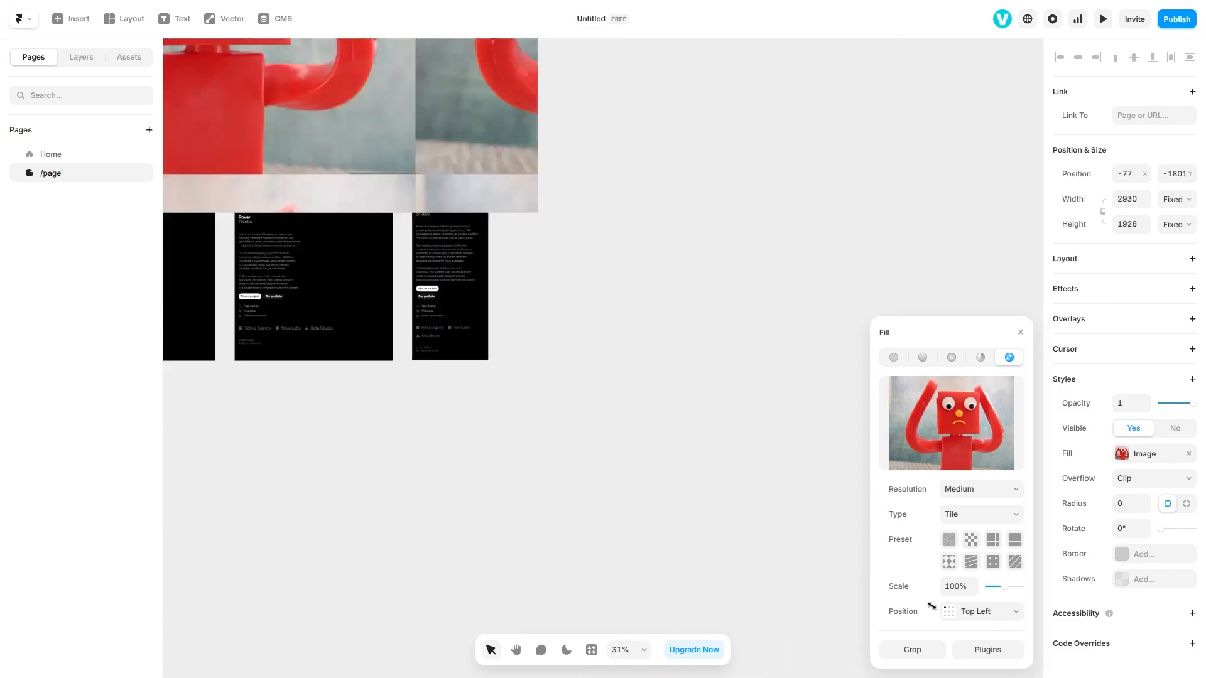
{"action": "scroll", "coordinate": [713, 432], "scroll_direction": "up", "scroll_amount": 2}
{"action": "left_click_drag", "start_coordinate": [714, 432], "coordinate": [408, 176]}
{"action": "scroll", "coordinate": [732, 205], "scroll_direction": "left", "scroll_amount": 8}
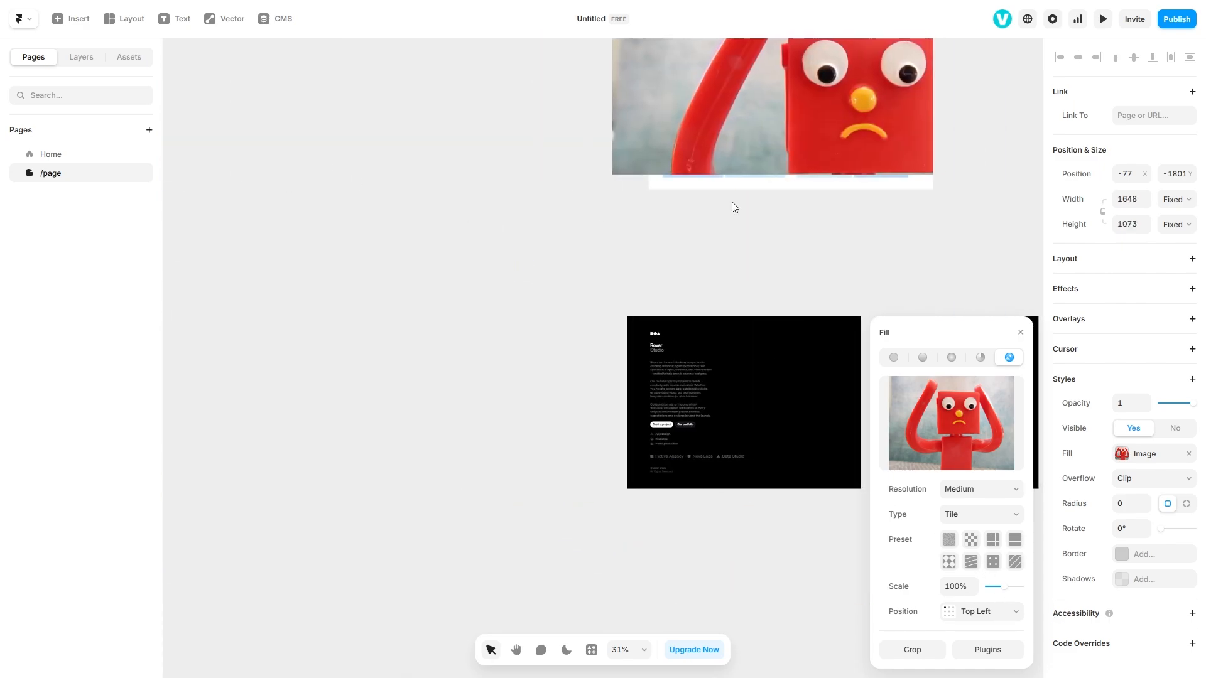
{"action": "scroll", "coordinate": [732, 205], "scroll_direction": "up", "scroll_amount": 2}
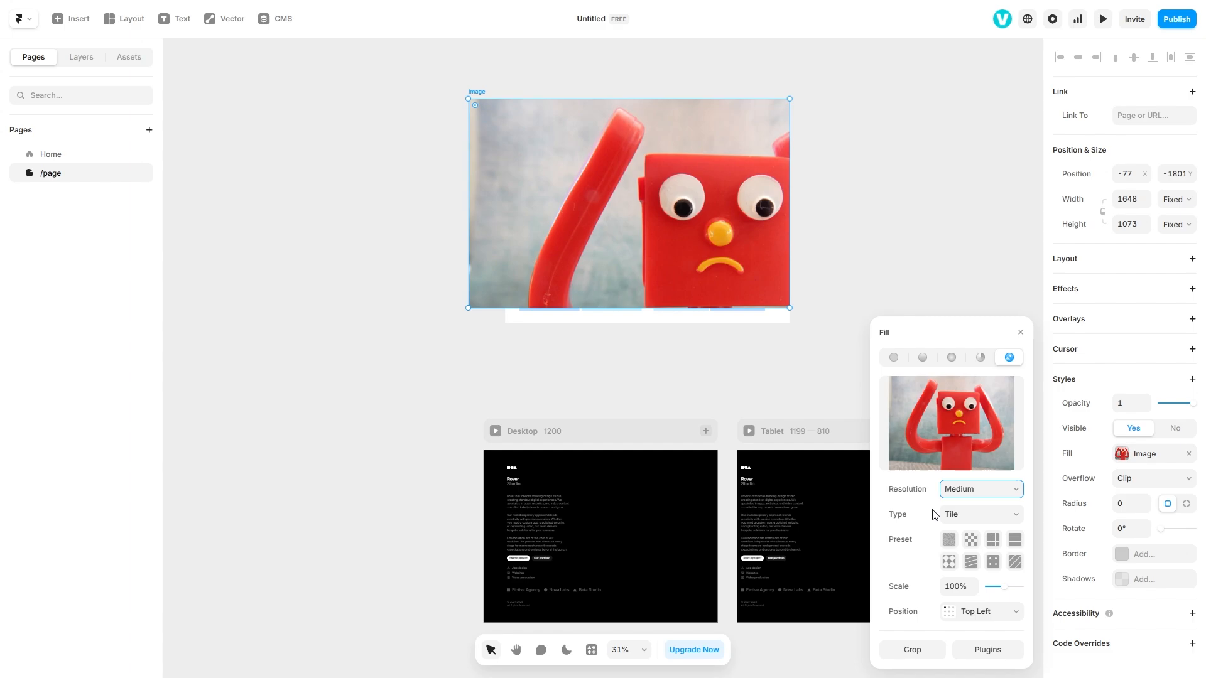
- Set the image's fill type to Fill and open its position options
{"action": "left_click", "coordinate": [967, 514]}
{"action": "left_click", "coordinate": [957, 537]}
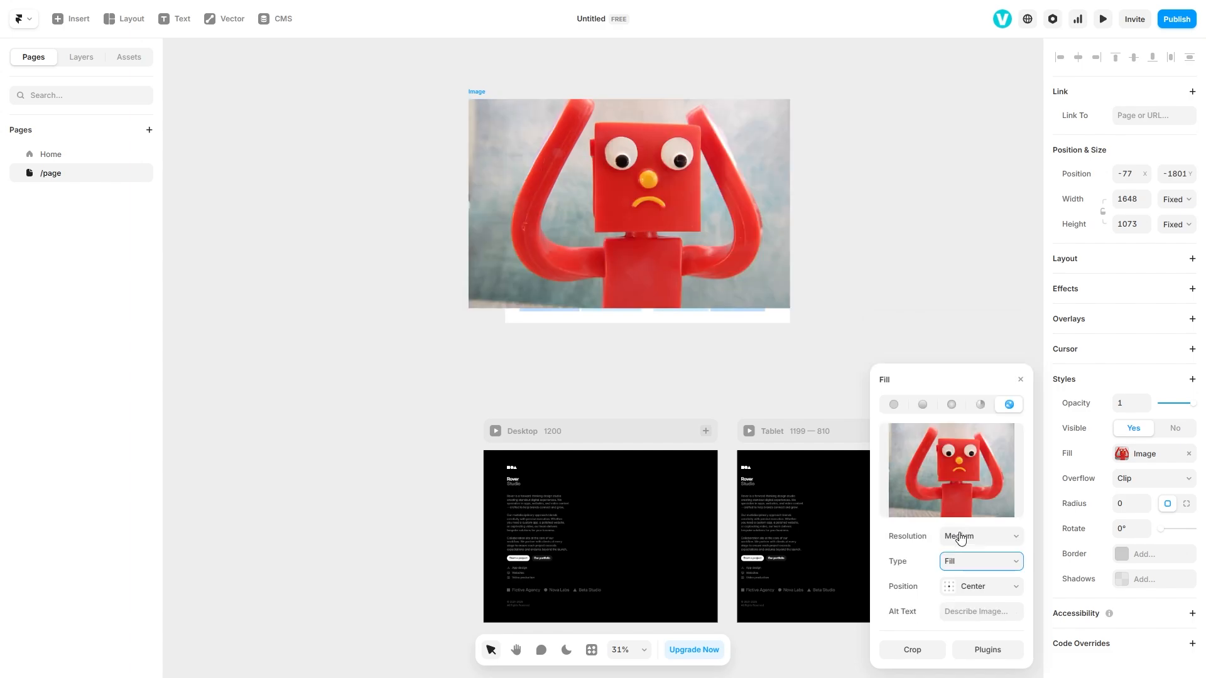
{"action": "left_click", "coordinate": [957, 588]}
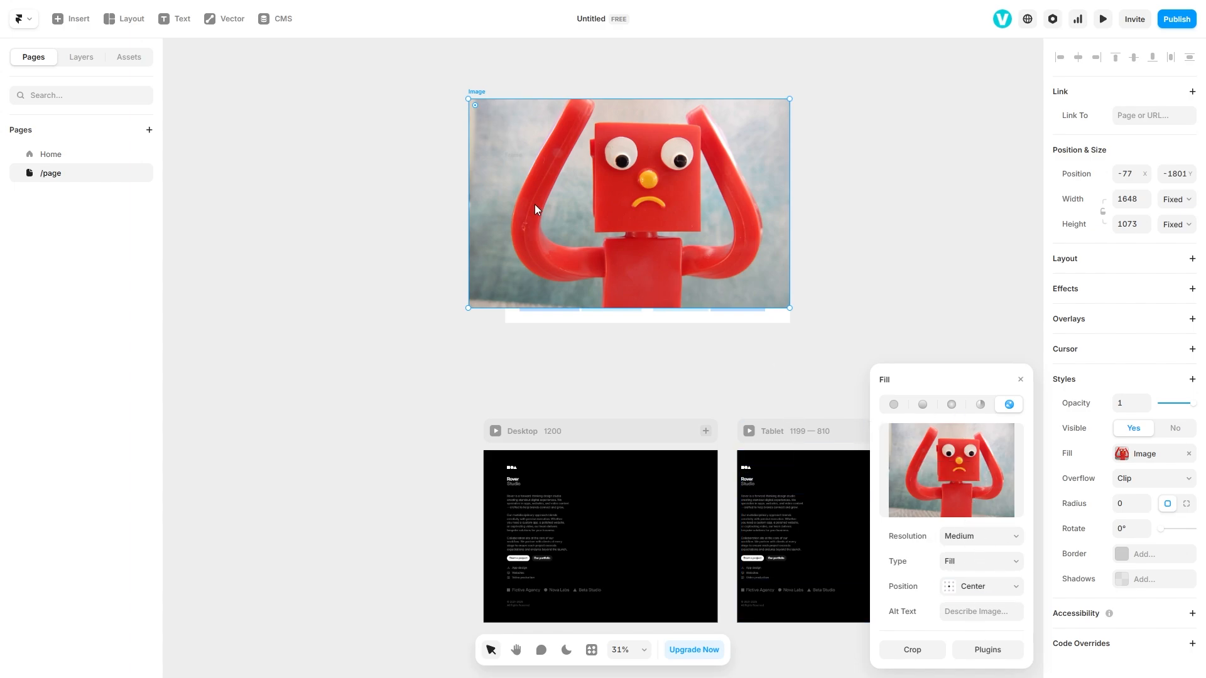
- Place the image inside the layout frame and shrink it to about 195 × 219
{"action": "left_click_drag", "start_coordinate": [535, 207], "coordinate": [708, 258]}
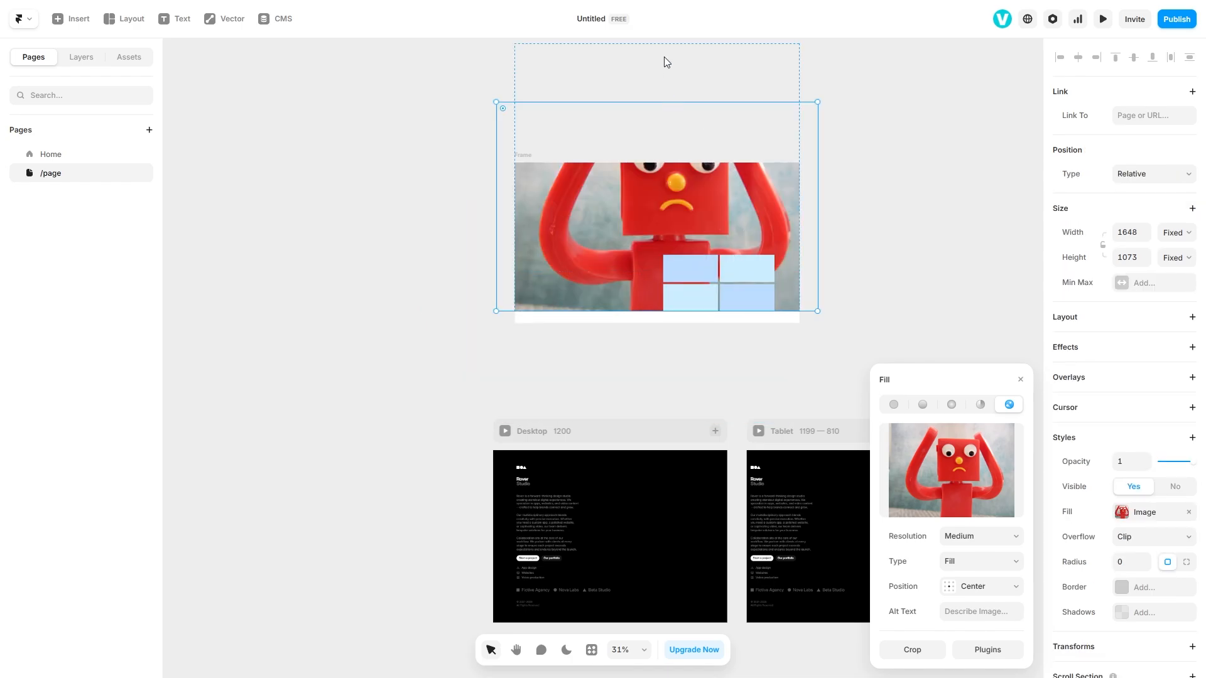
{"action": "left_click_drag", "start_coordinate": [669, 102], "coordinate": [668, 268]}
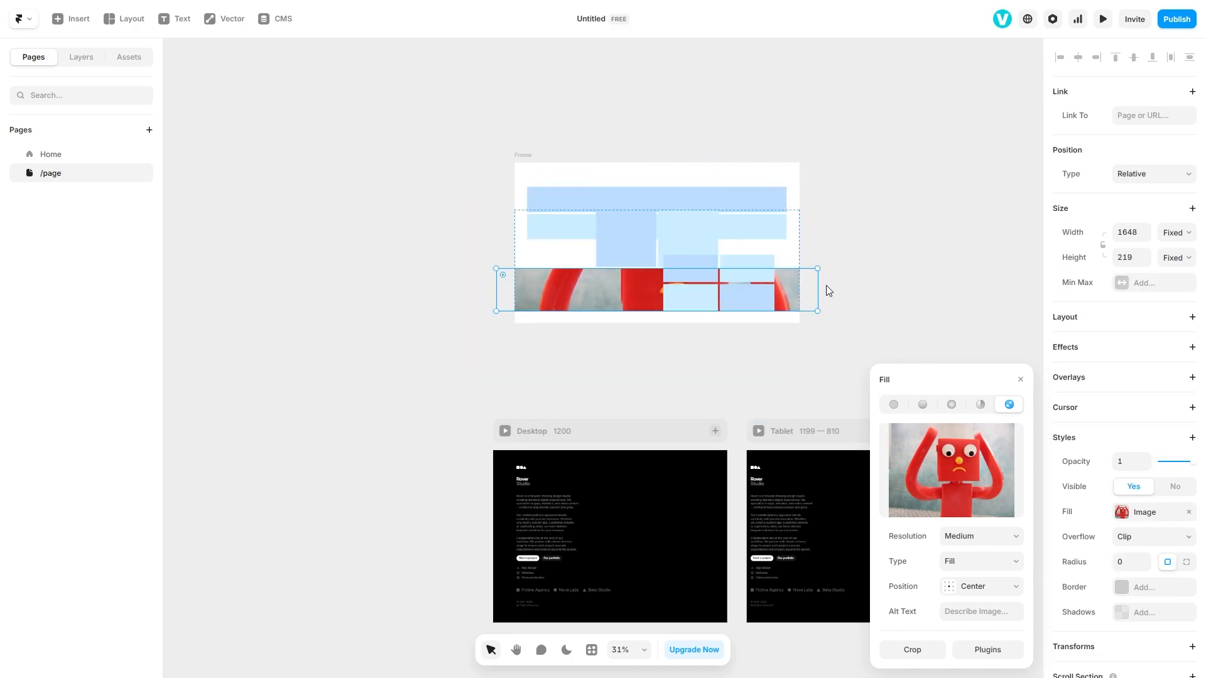
{"action": "left_click_drag", "start_coordinate": [817, 285], "coordinate": [676, 285]}
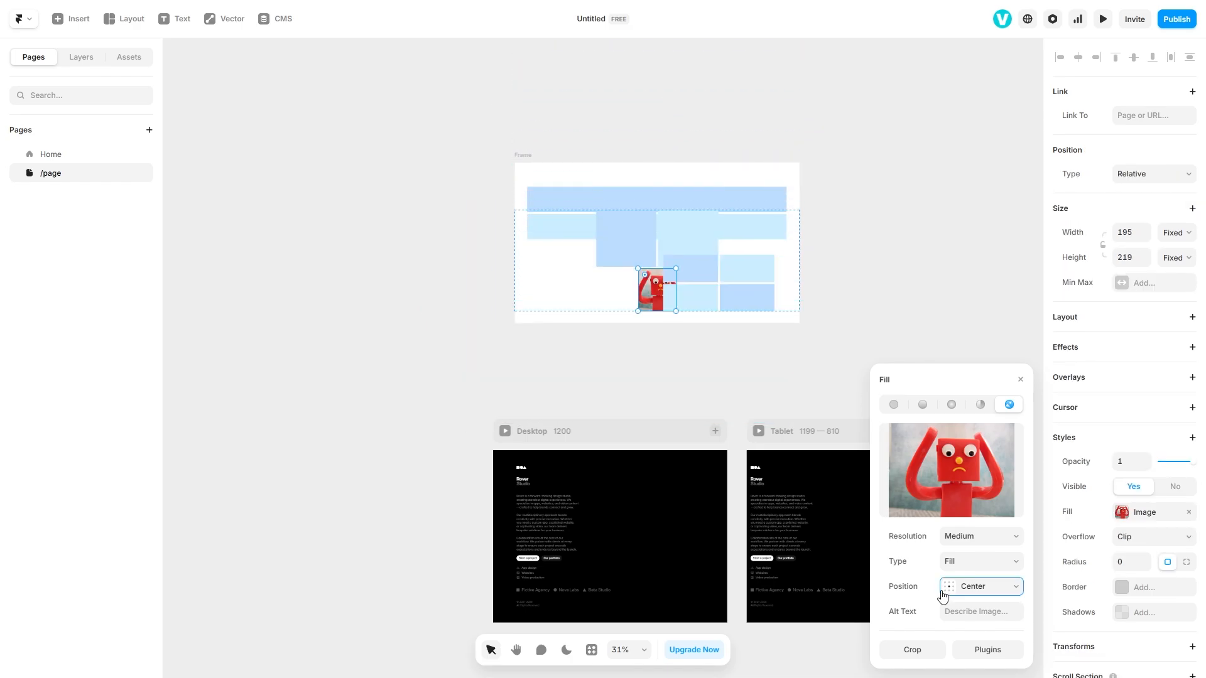
- Set the image's fill position to Top Left and move the small image within the frame
{"action": "left_click", "coordinate": [966, 451]}
{"action": "scroll", "coordinate": [634, 407], "scroll_direction": "up", "scroll_amount": 3}
{"action": "scroll", "coordinate": [629, 471], "scroll_direction": "up", "scroll_amount": 4}
{"action": "left_click_drag", "start_coordinate": [668, 460], "coordinate": [417, 229]}
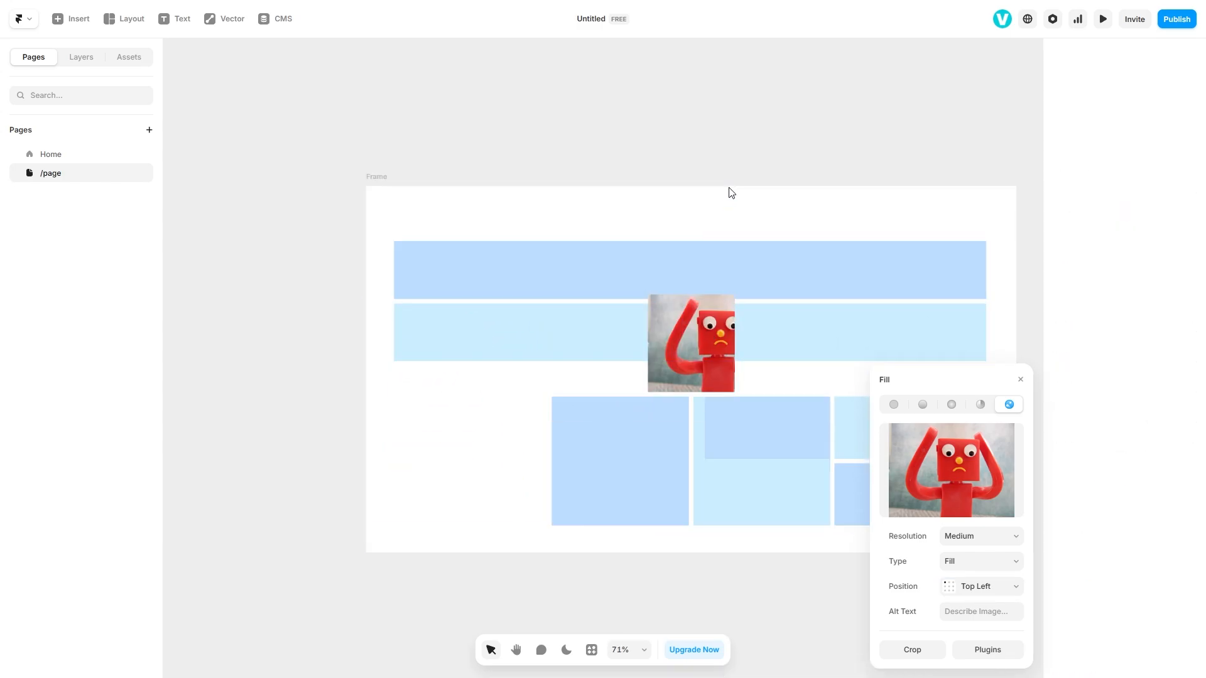
- Undo the image's placement, resizing and fill position changes, and open its alt text for editing
{"action": "key", "text": "ctrl+z"}
{"action": "key", "text": "ctrl+z"}
{"action": "key", "text": "ctrl+z"}
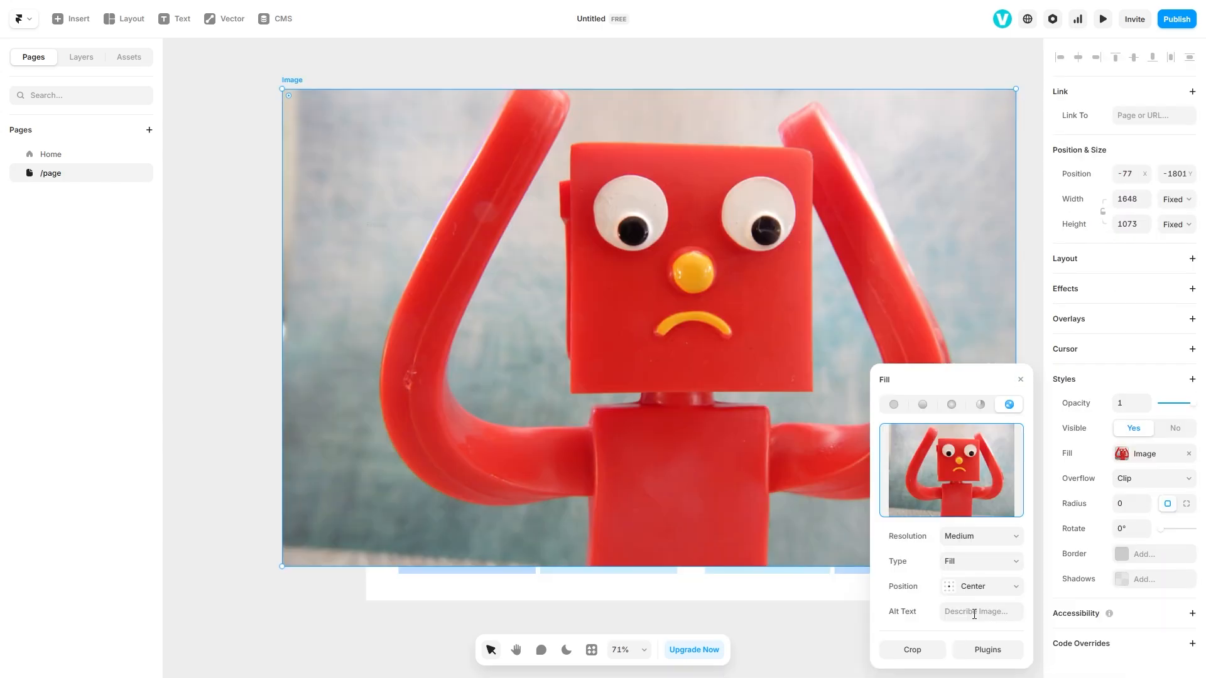
{"action": "left_click", "coordinate": [978, 612]}
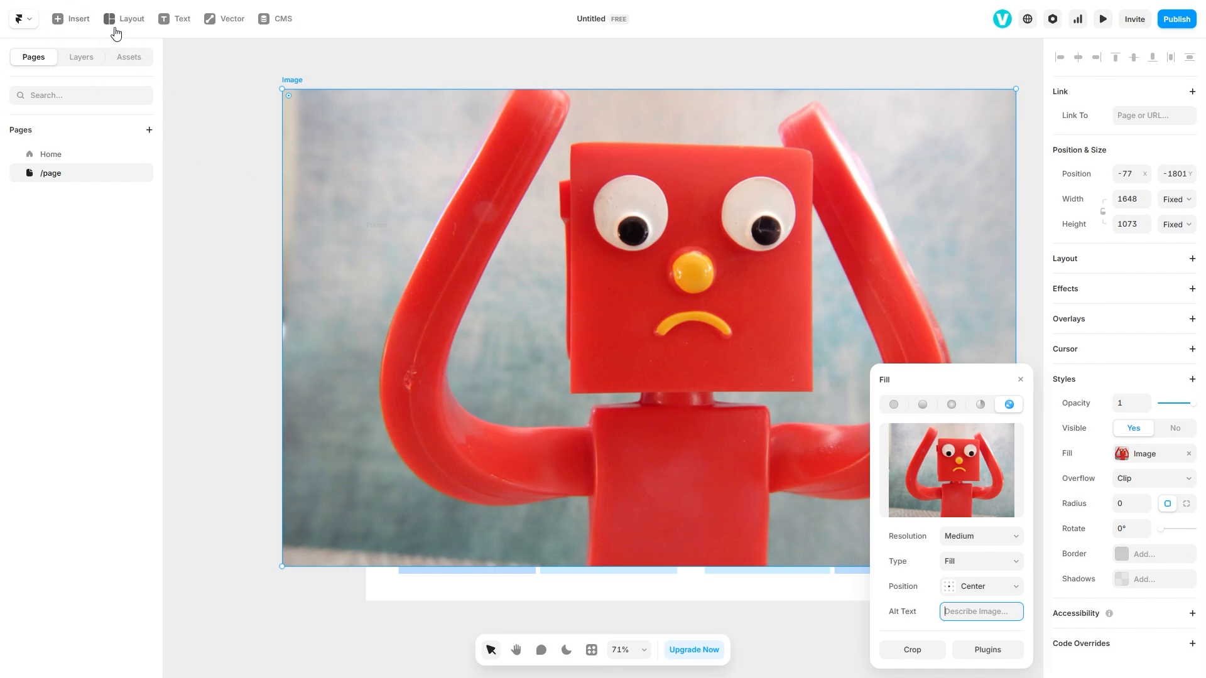
- Replace the image fill with a solid colour and a radial gradient whose first stop is 120F0F
{"action": "left_click", "coordinate": [895, 405]}
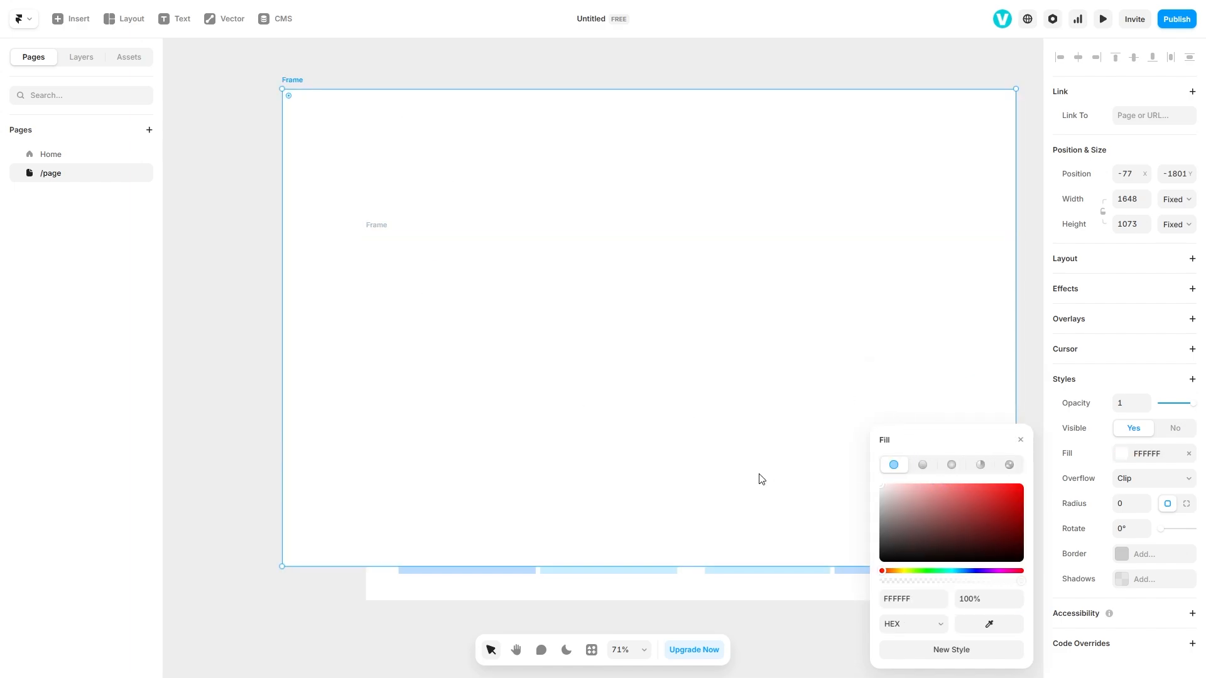
{"action": "left_click", "coordinate": [999, 535]}
{"action": "left_click", "coordinate": [942, 466]}
{"action": "left_click_drag", "start_coordinate": [945, 515], "coordinate": [904, 555]}
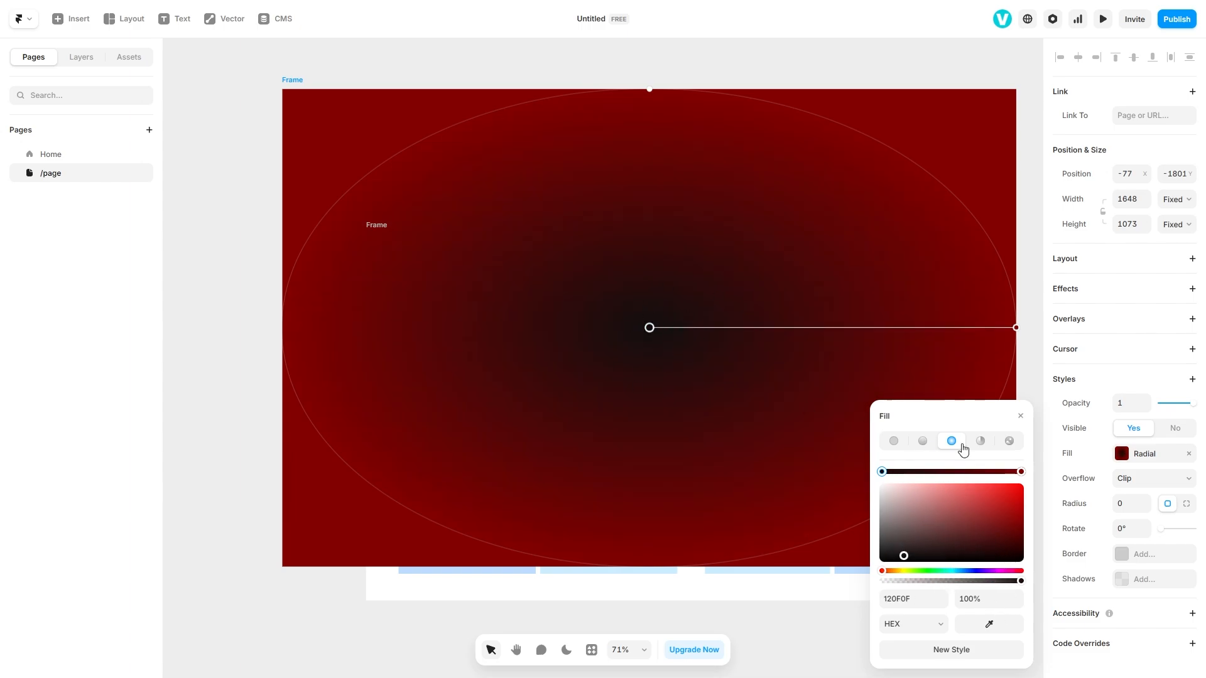
- Try linear and conic gradient fills with rotated directions, and restore the image fill
{"action": "left_click", "coordinate": [923, 440]}
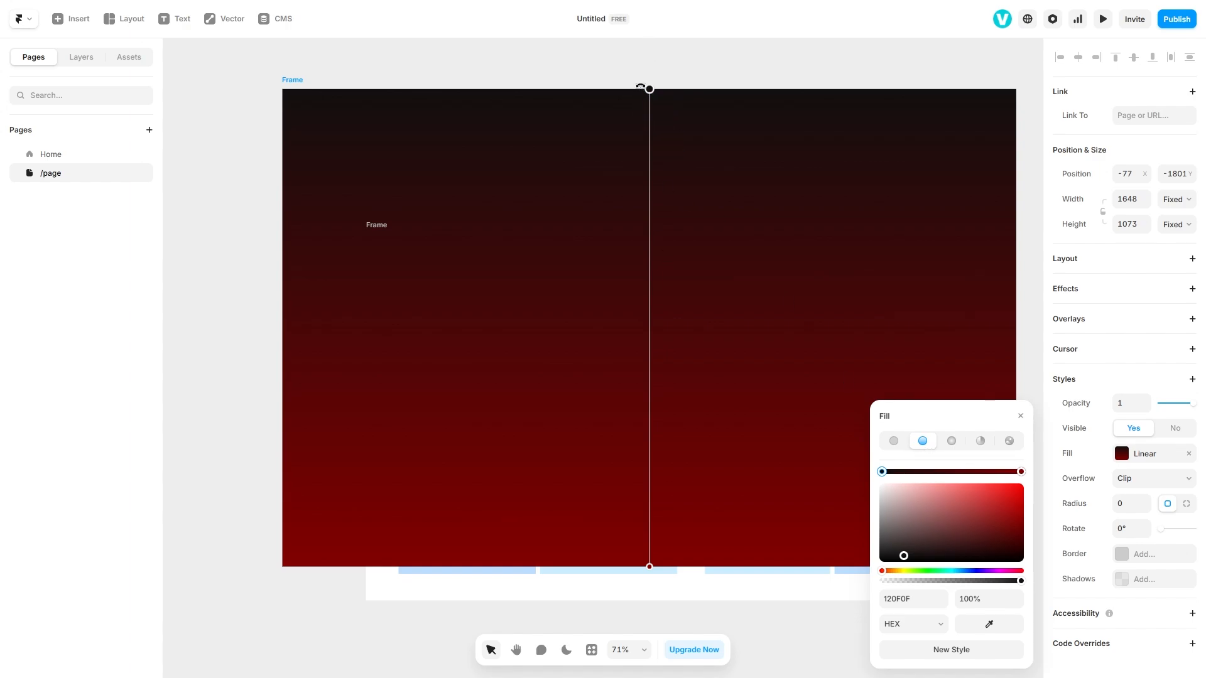
{"action": "left_click_drag", "start_coordinate": [649, 89], "coordinate": [315, 317]}
{"action": "left_click", "coordinate": [980, 441]}
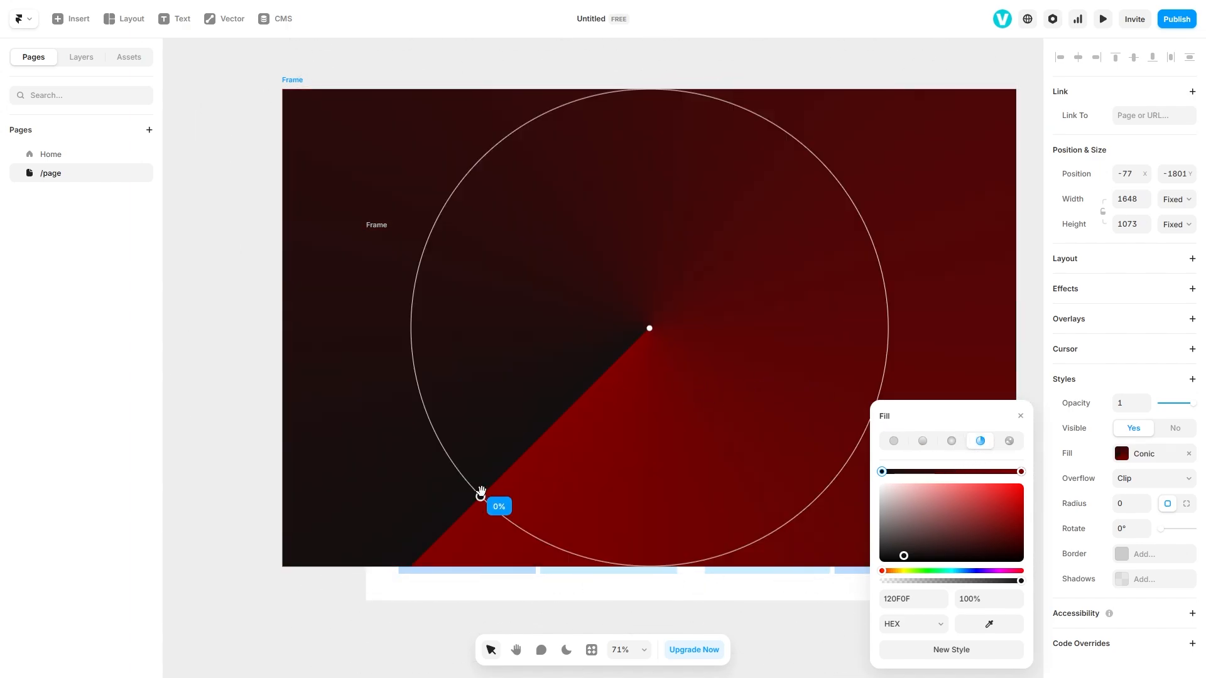
{"action": "left_click_drag", "start_coordinate": [481, 496], "coordinate": [390, 573]}
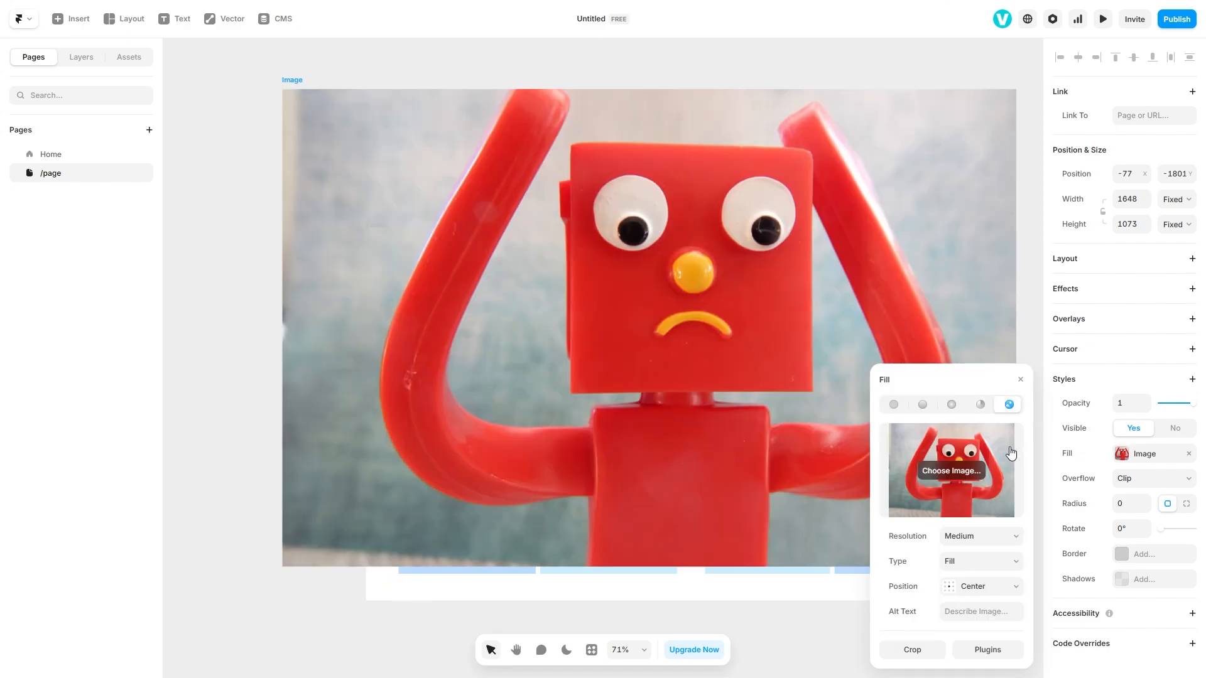
{"action": "left_click", "coordinate": [1008, 441]}
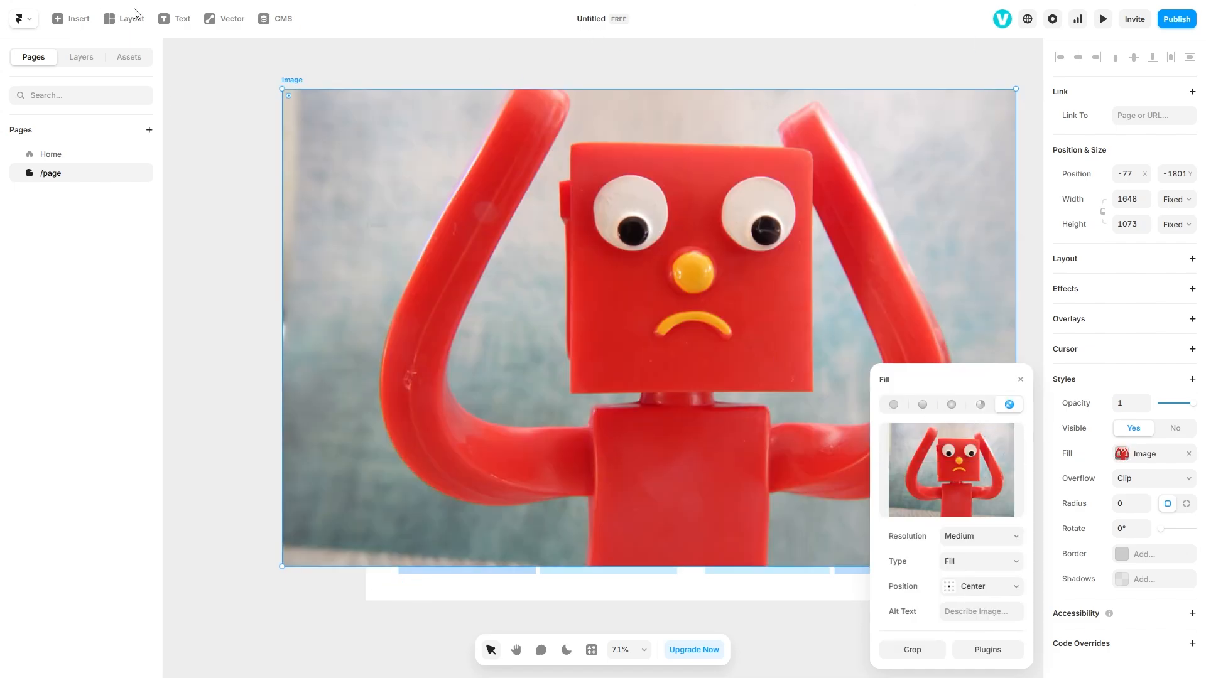
- Draw a video element of about 371 × 252 on the empty canvas beside the large image
{"action": "left_click", "coordinate": [135, 16]}
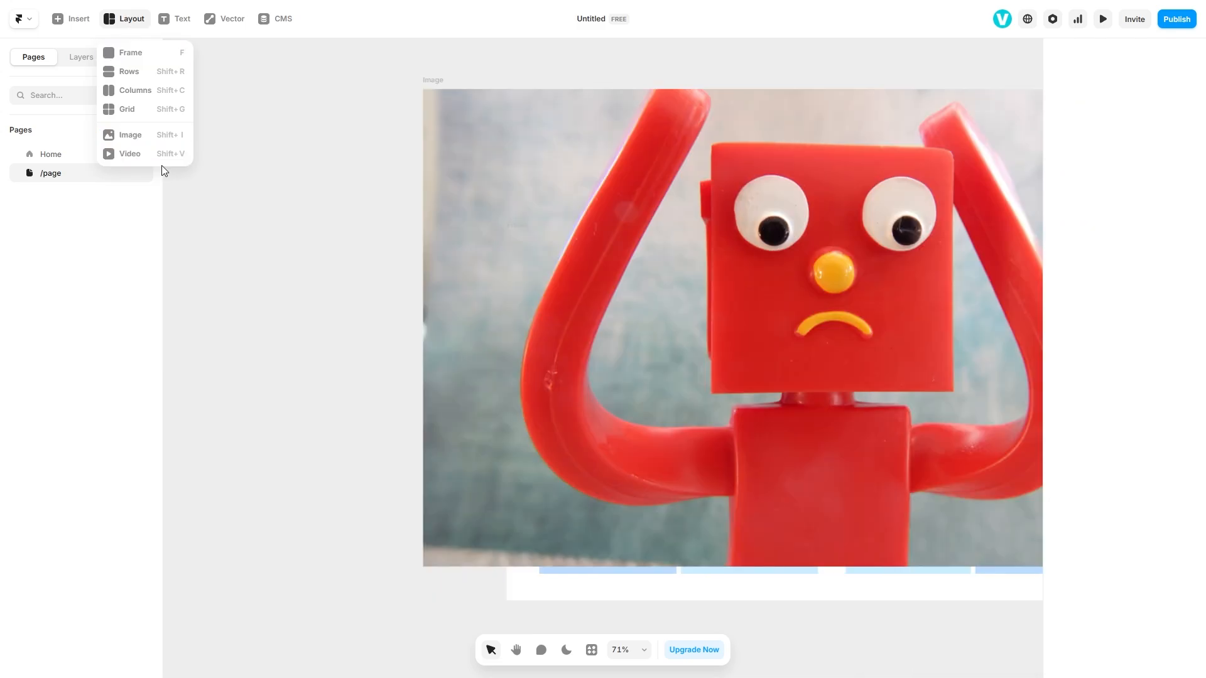
{"action": "left_click", "coordinate": [150, 154]}
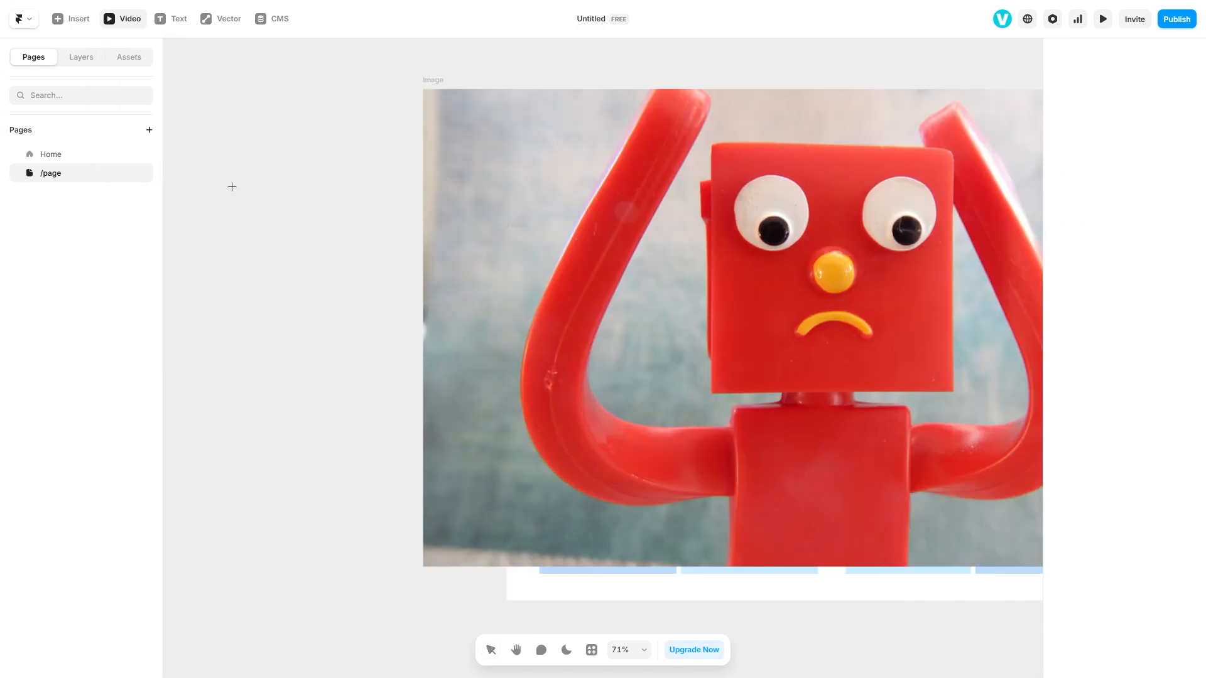
{"action": "left_click_drag", "start_coordinate": [213, 180], "coordinate": [377, 292]}
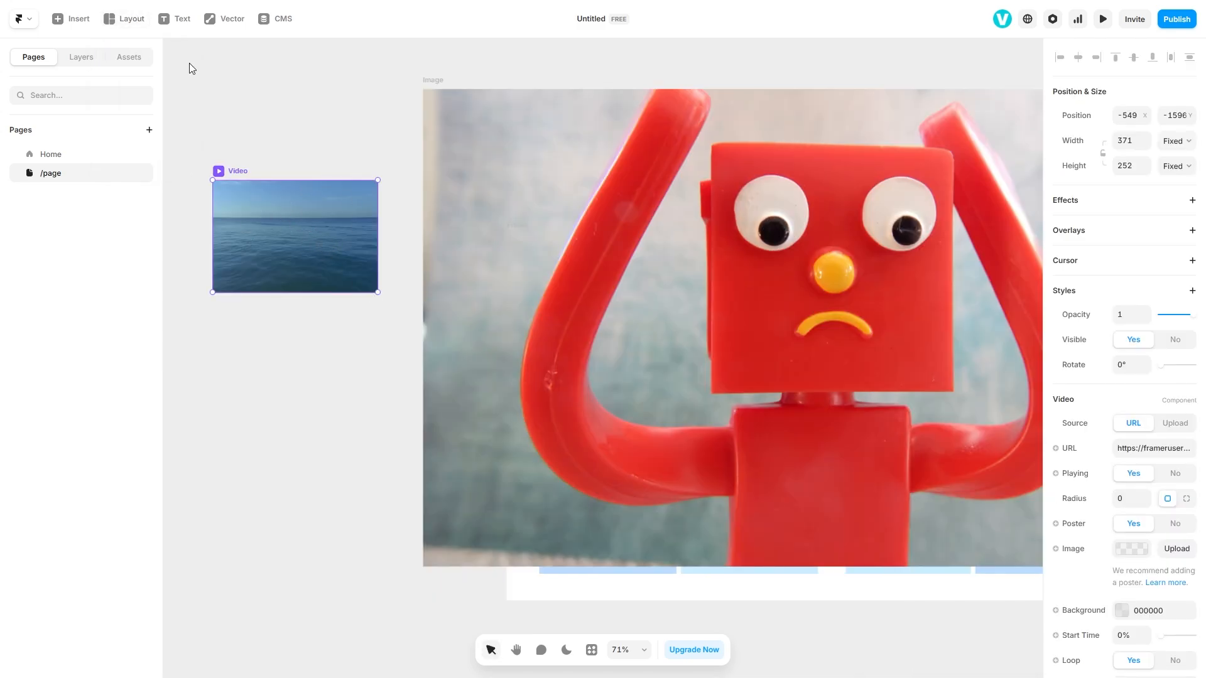
- Place a text element reading "Add some text" on the empty canvas below the video
{"action": "left_click", "coordinate": [175, 19]}
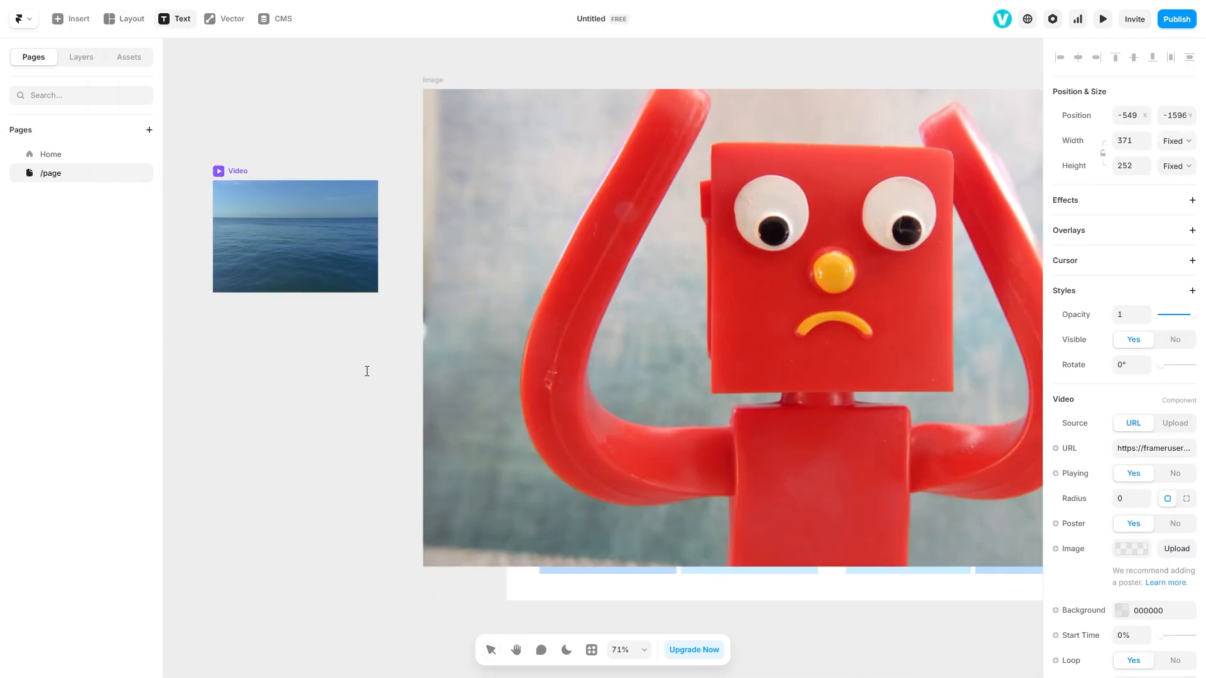
{"action": "scroll", "coordinate": [398, 387], "scroll_direction": "down", "scroll_amount": 3}
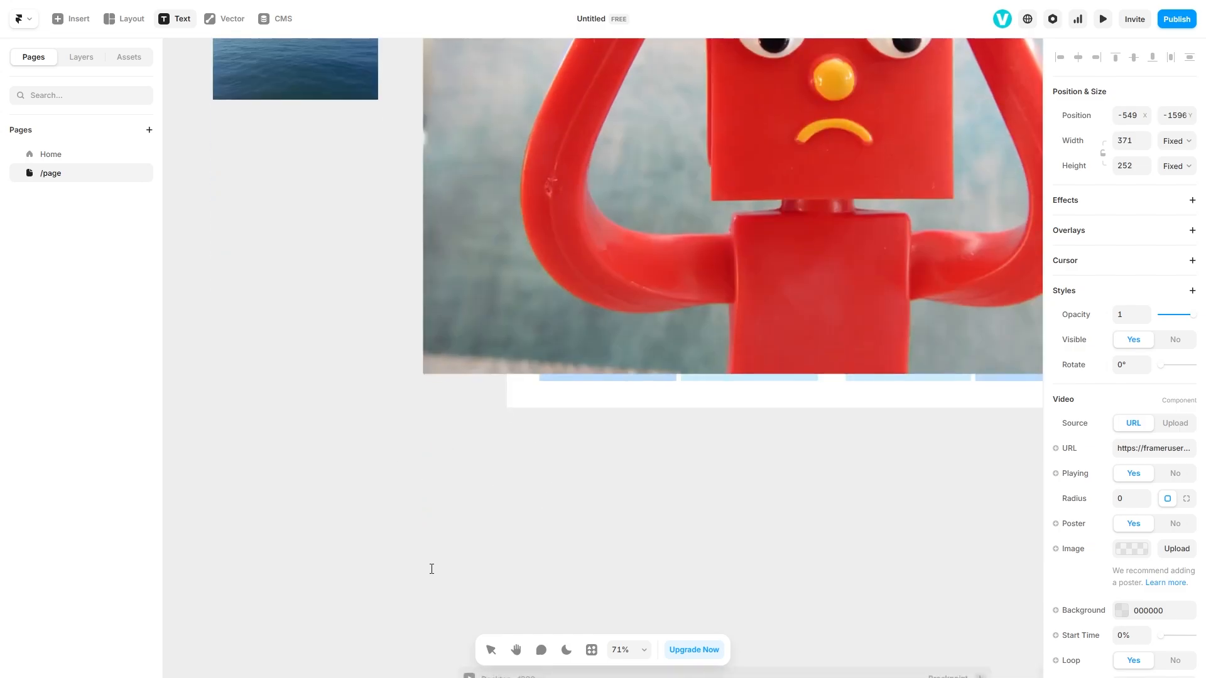
{"action": "left_click", "coordinate": [356, 513]}
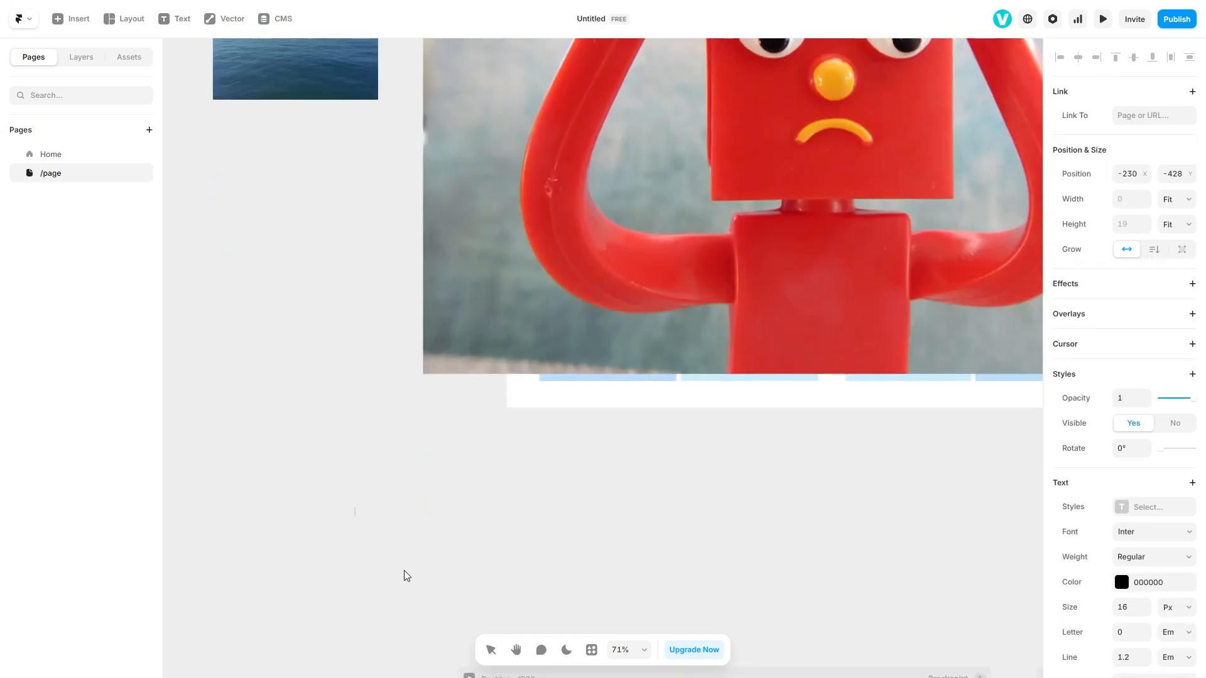
{"action": "type", "text": "Add some text"}
{"action": "key", "text": "Escape"}
- Clear the large image off the white frame and move the text inside it, about 213 from the left and 303 from the bottom
{"action": "left_click", "coordinate": [408, 217]}
{"action": "left_click_drag", "start_coordinate": [408, 217], "coordinate": [586, 455]}
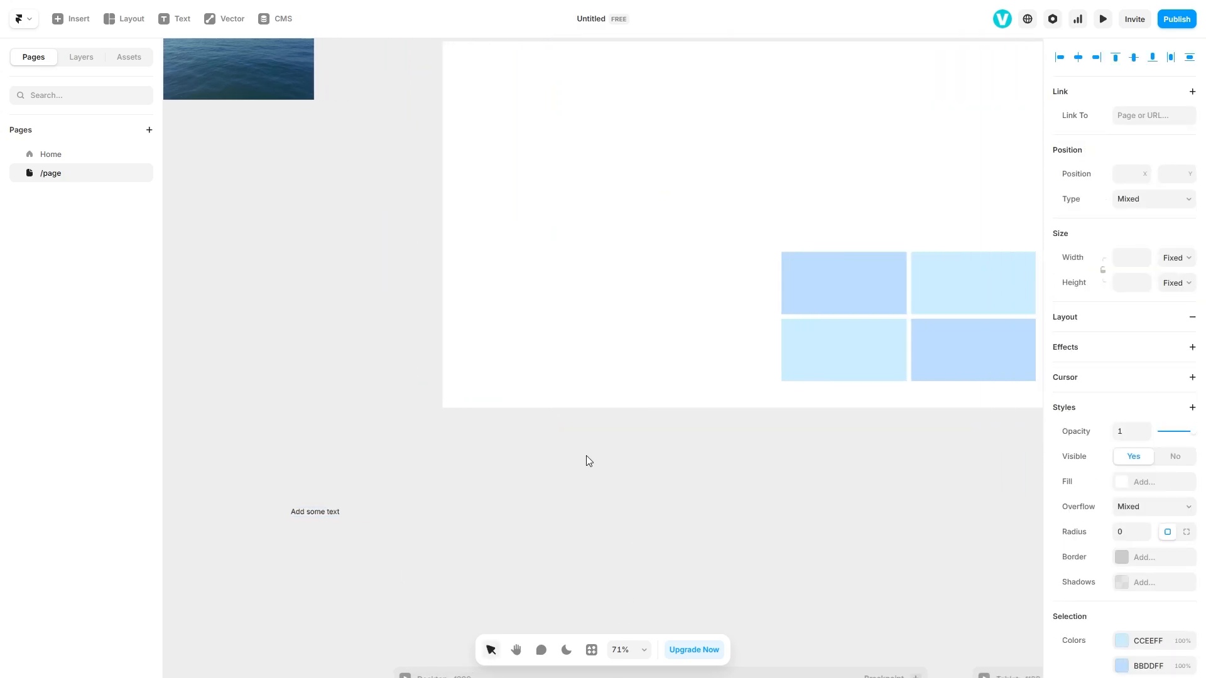
{"action": "left_click_drag", "start_coordinate": [325, 519], "coordinate": [570, 280]}
{"action": "scroll", "coordinate": [574, 320], "scroll_direction": "up", "scroll_amount": 2}
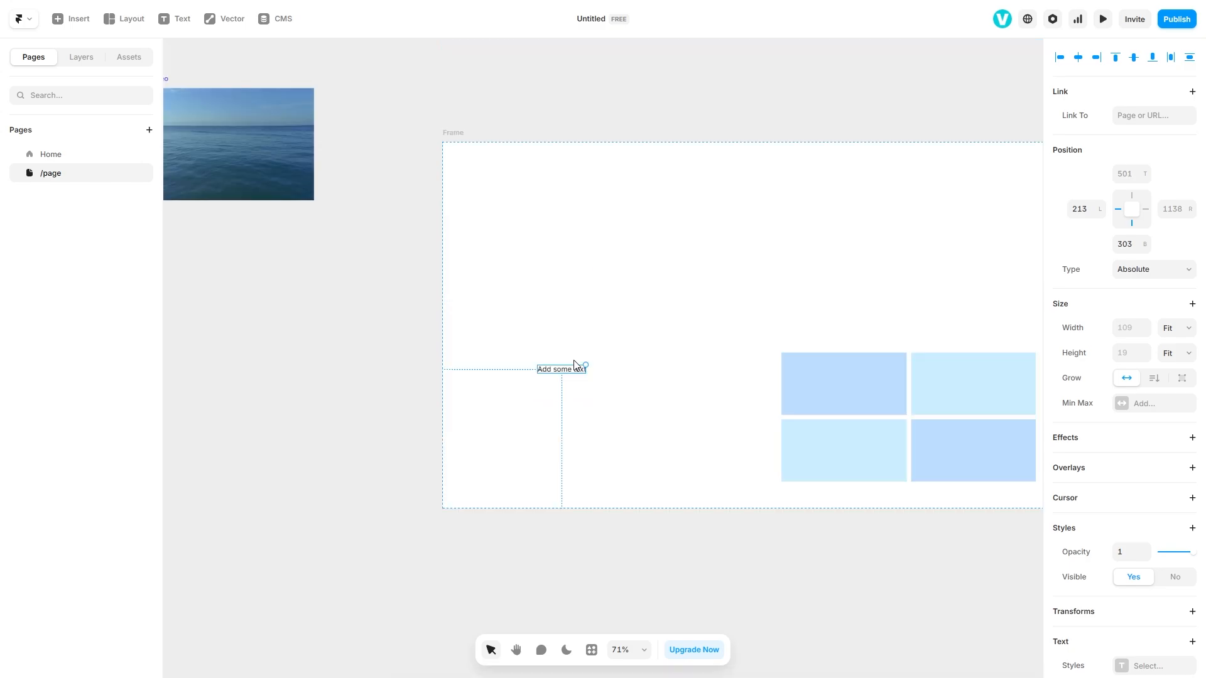
{"action": "scroll", "coordinate": [680, 369], "scroll_direction": "up", "scroll_amount": 3}
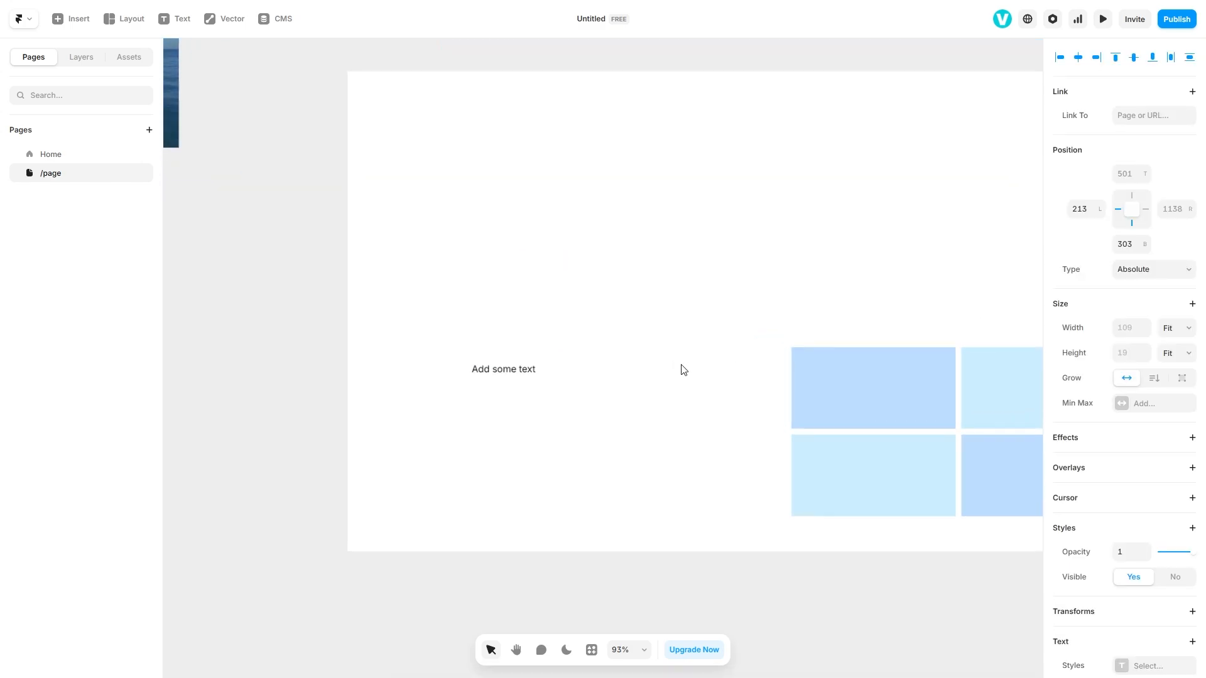
{"action": "left_click", "coordinate": [1191, 438]}
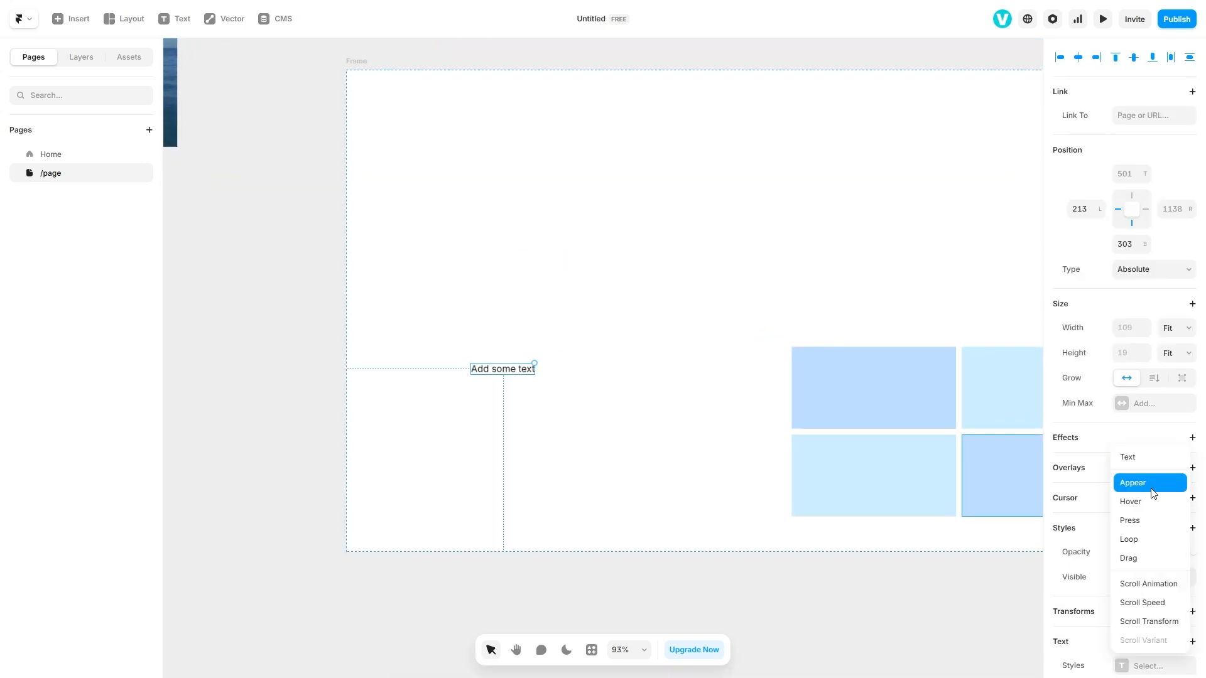
{"action": "left_click", "coordinate": [1191, 467]}
{"action": "left_click", "coordinate": [1191, 468]}
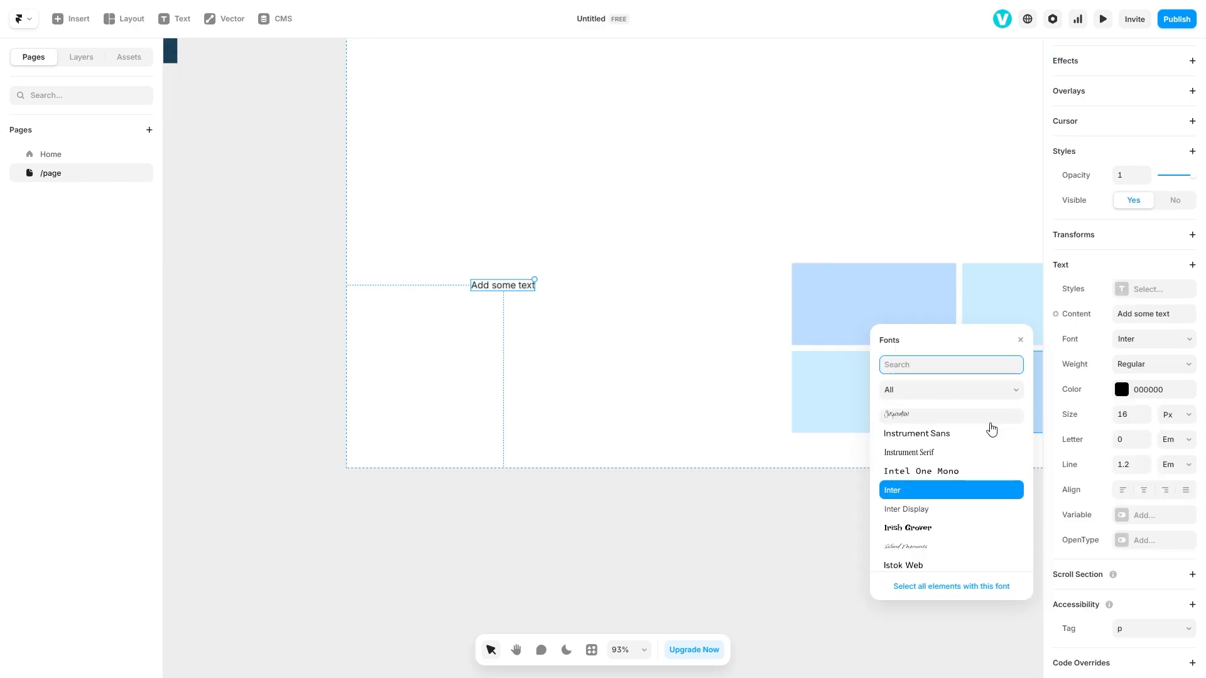
- Style the text in Inknut Antiqua Extra Bold, colour FF0000, at 49 px
{"action": "left_click", "coordinate": [990, 417]}
{"action": "left_click", "coordinate": [1122, 404]}
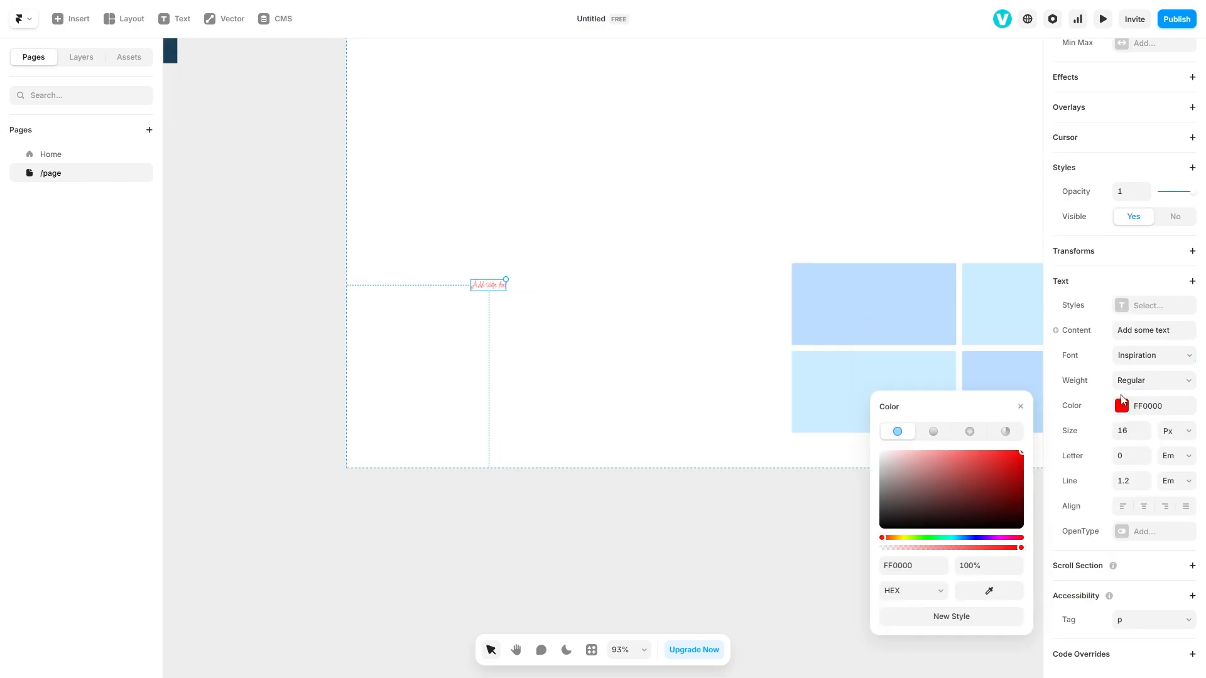
{"action": "left_click", "coordinate": [1130, 431]}
{"action": "key", "text": "Up"}
{"action": "key", "text": "Up"}
{"action": "key", "text": "Up"}
{"action": "key", "text": "Up"}
{"action": "key", "text": "Up"}
{"action": "key", "text": "Up"}
{"action": "key", "text": "Up"}
{"action": "key", "text": "Up"}
{"action": "key", "text": "Up"}
{"action": "key", "text": "Up"}
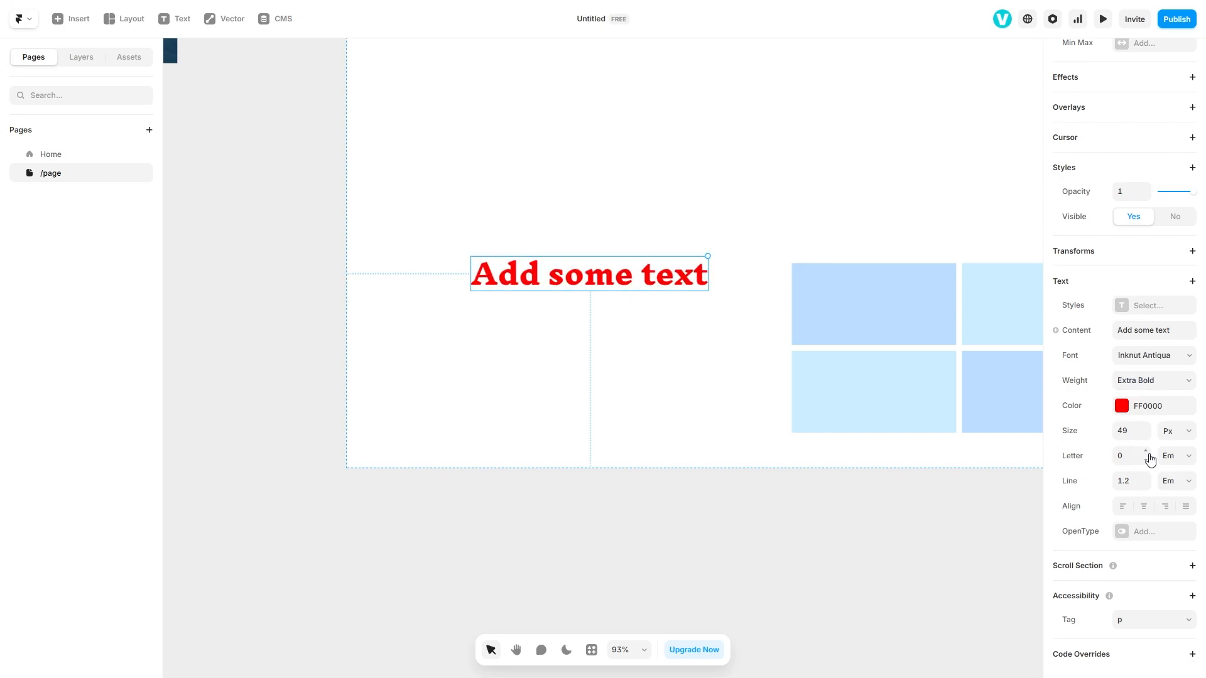
- Set the text's letter spacing to 0.07 em and its line height to 1.7 em
{"action": "left_click", "coordinate": [1147, 451]}
{"action": "left_click", "coordinate": [1147, 477]}
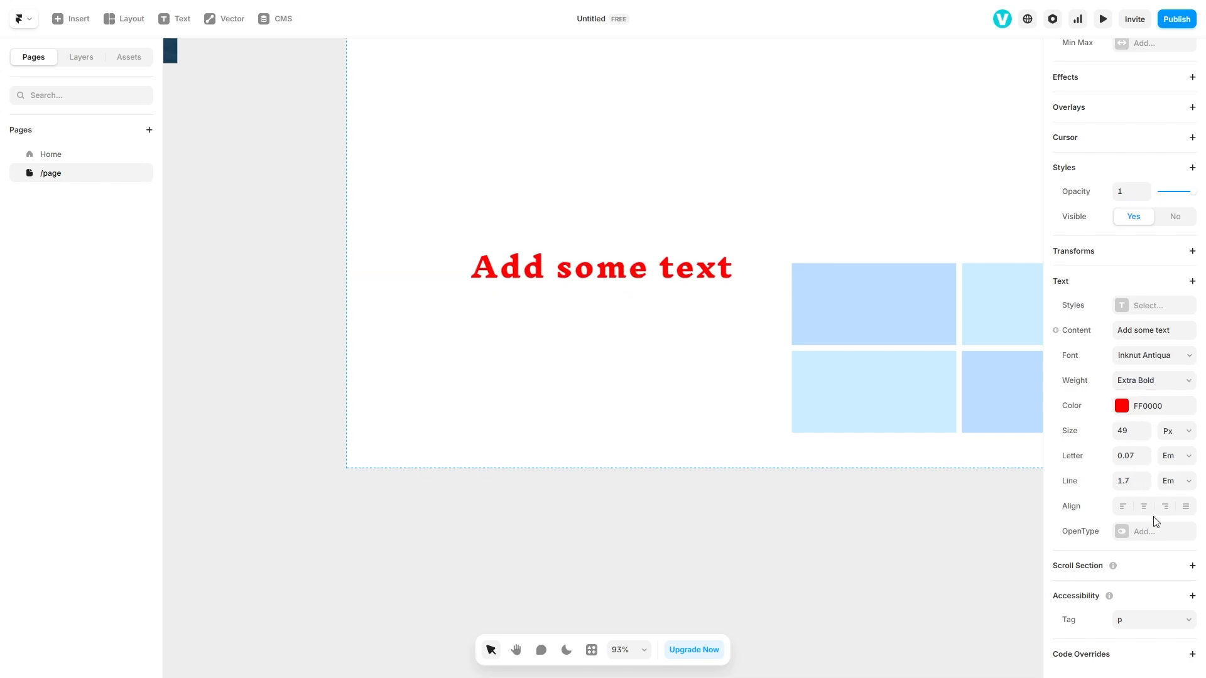
- Try adding a custom component cursor to the text with its behaviour set to Follow
{"action": "scroll", "coordinate": [1143, 427], "scroll_direction": "up", "scroll_amount": 5}
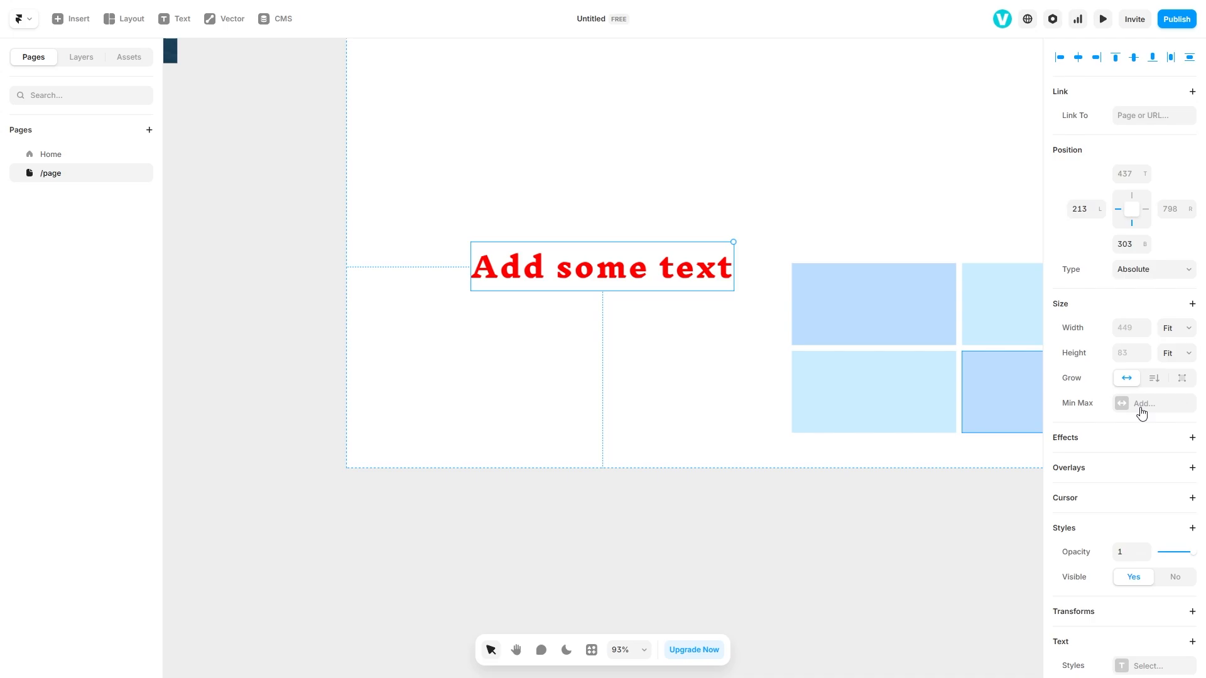
{"action": "left_click", "coordinate": [1191, 497]}
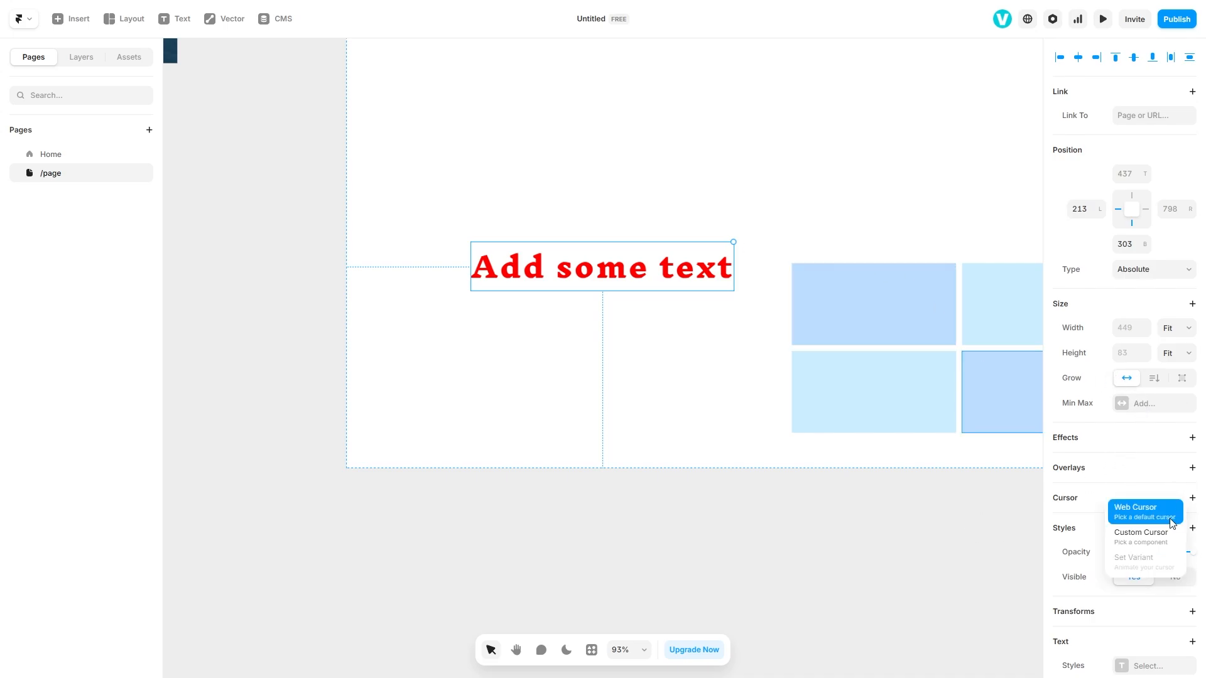
{"action": "left_click", "coordinate": [1167, 534]}
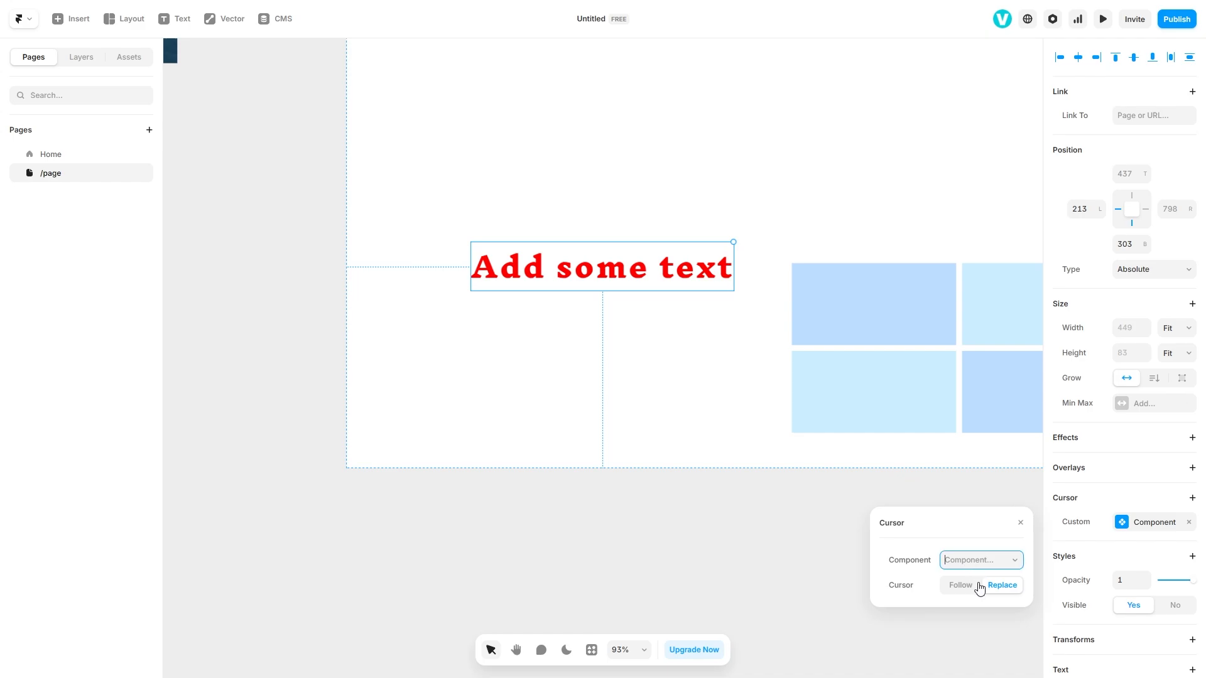
{"action": "left_click", "coordinate": [958, 585]}
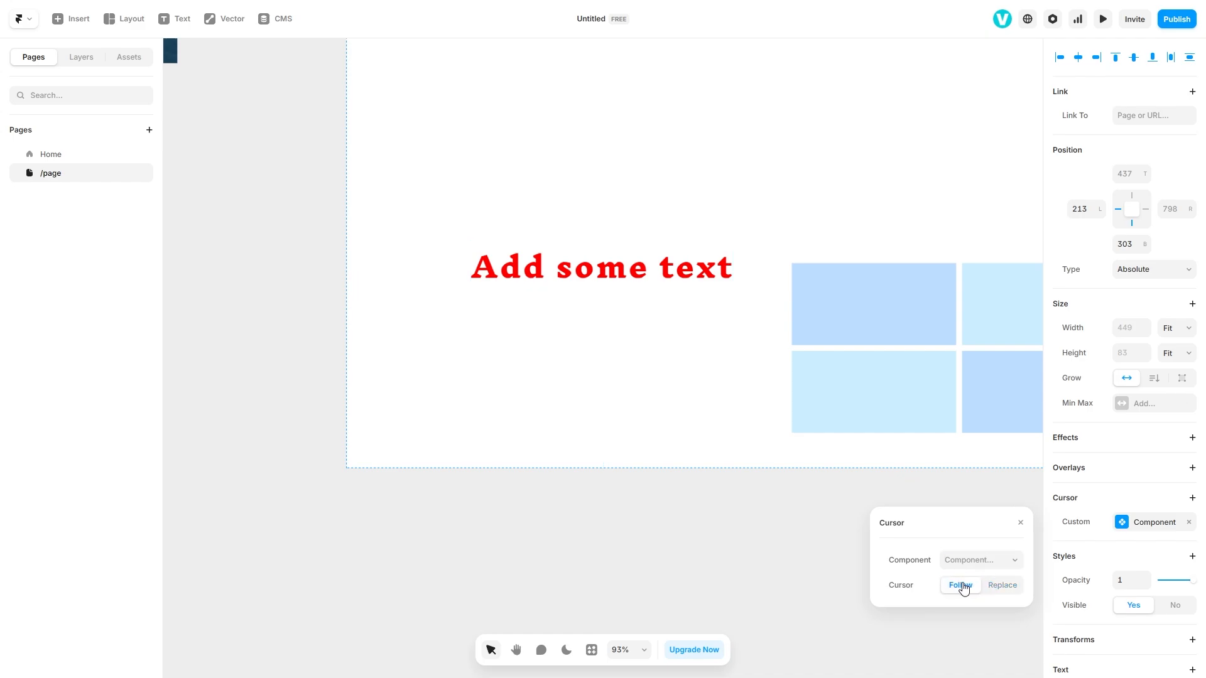
- Give the text a web cursor, choosing the Copy cursor from the default set
{"action": "left_click", "coordinate": [1012, 564]}
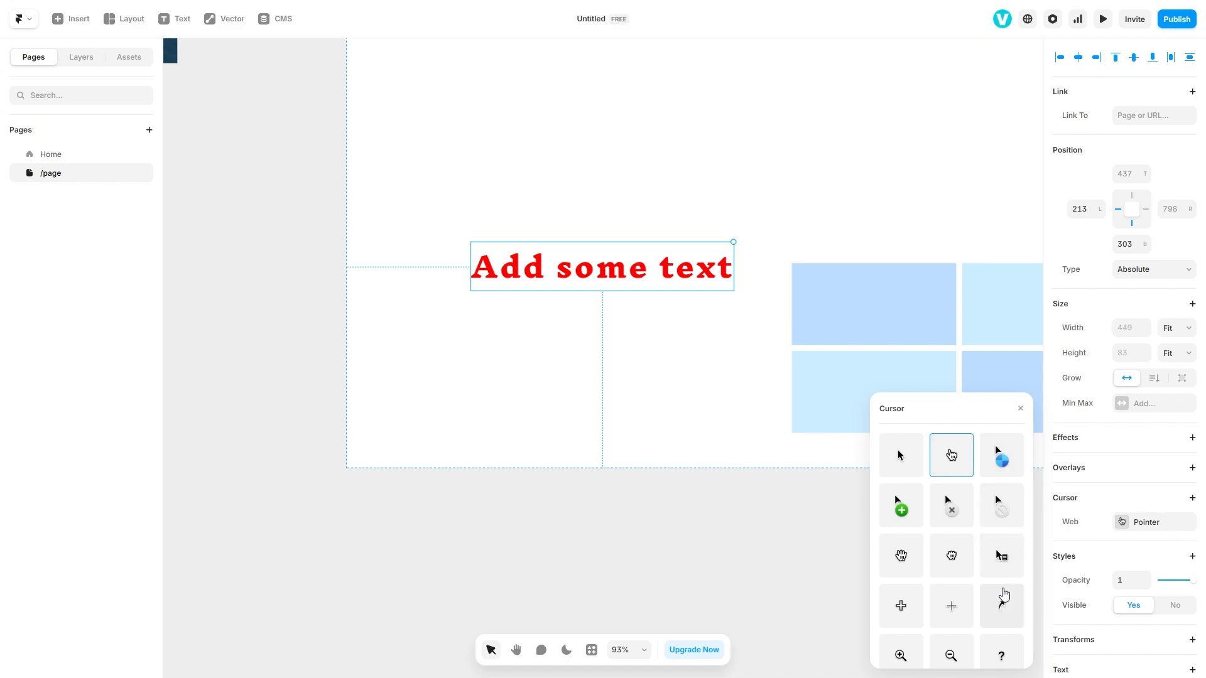
{"action": "scroll", "coordinate": [984, 568], "scroll_direction": "up", "scroll_amount": 1}
{"action": "scroll", "coordinate": [937, 544], "scroll_direction": "down", "scroll_amount": 3}
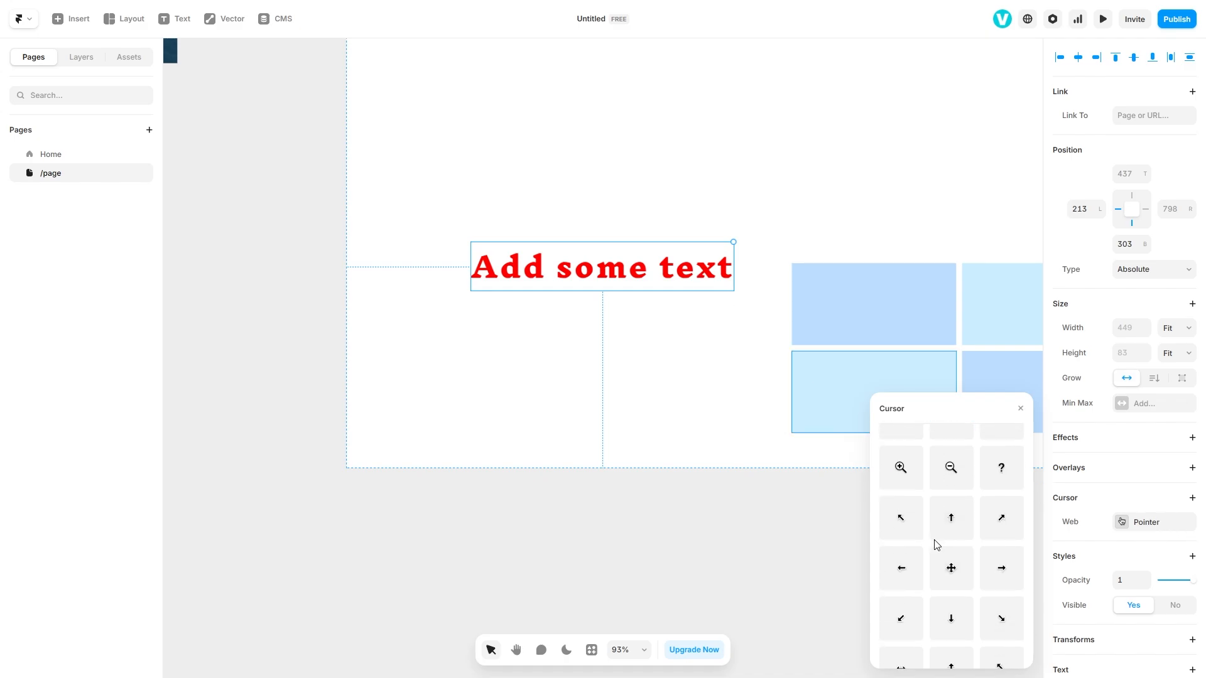
{"action": "scroll", "coordinate": [910, 499], "scroll_direction": "up", "scroll_amount": 3}
{"action": "left_click", "coordinate": [911, 499]}
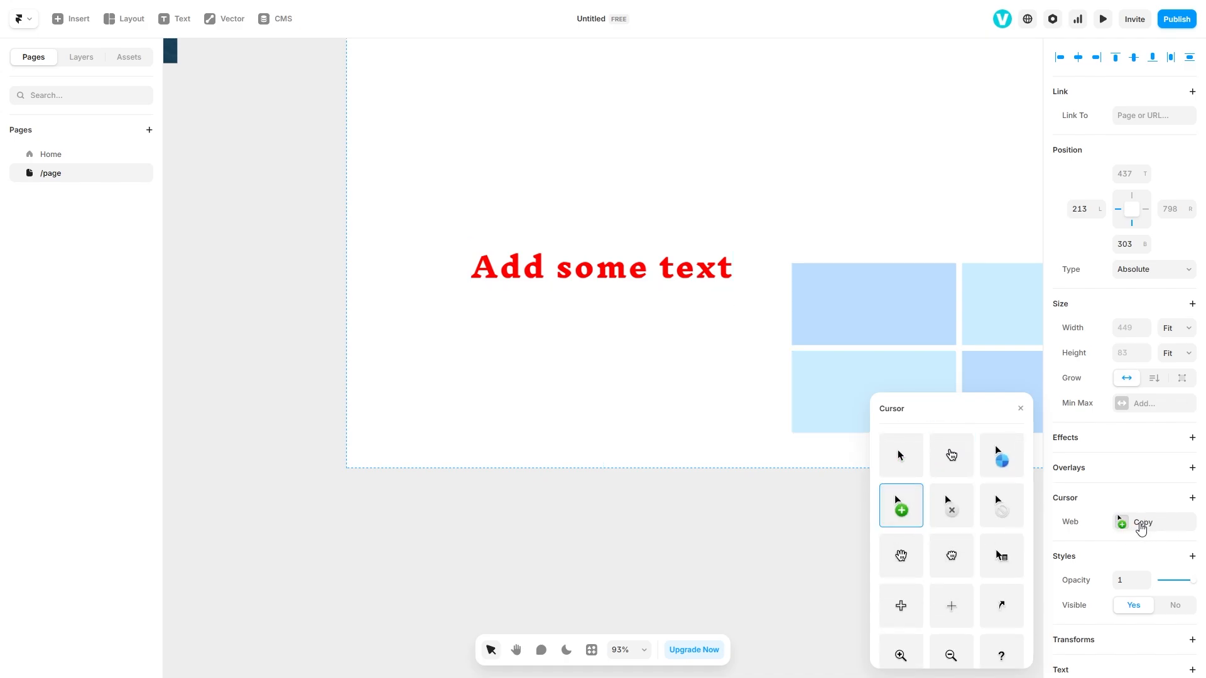
{"action": "scroll", "coordinate": [1007, 586], "scroll_direction": "down", "scroll_amount": 3}
{"action": "left_click", "coordinate": [1102, 497]}
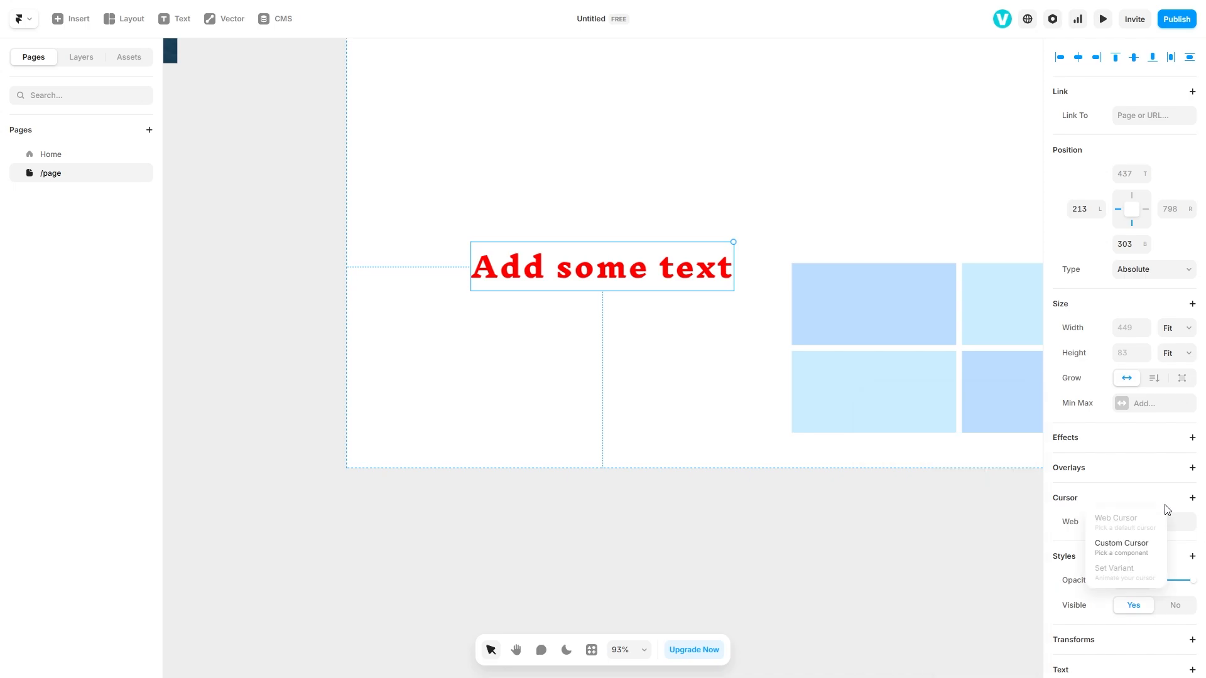
{"action": "left_click", "coordinate": [1118, 496]}
- Centre the text horizontally and vertically within the white frame
{"action": "scroll", "coordinate": [904, 417], "scroll_direction": "up", "scroll_amount": 3}
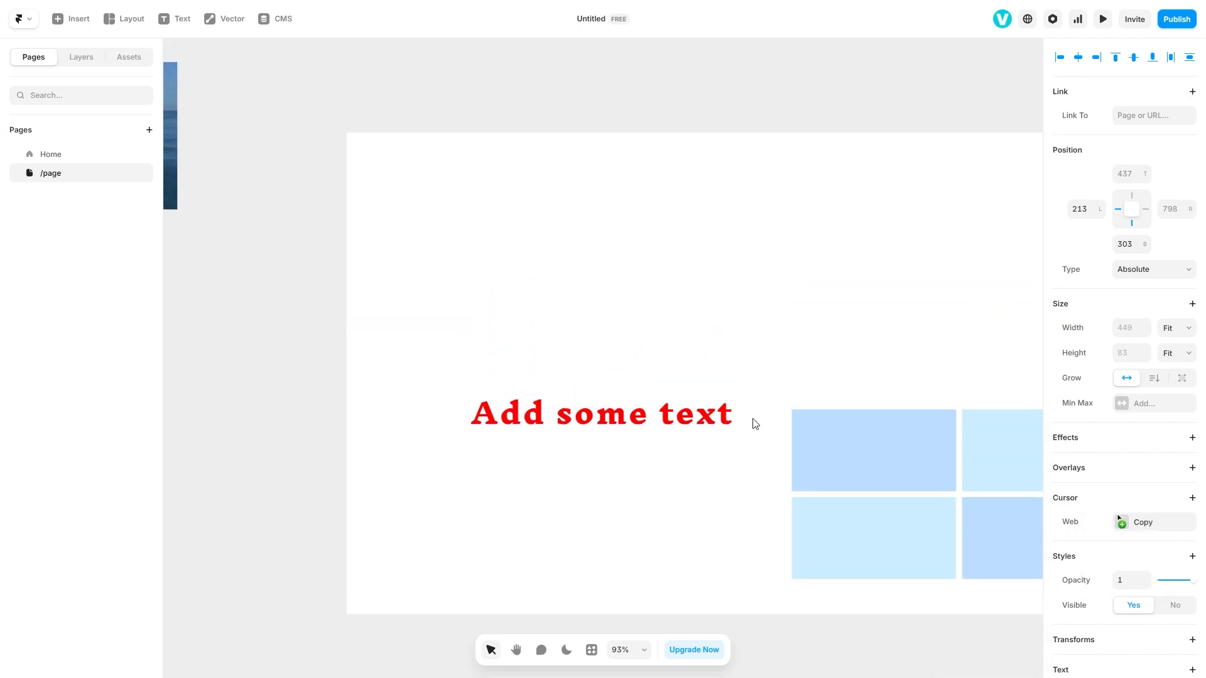
{"action": "scroll", "coordinate": [1117, 463], "scroll_direction": "down", "scroll_amount": 6}
{"action": "scroll", "coordinate": [1125, 316], "scroll_direction": "up", "scroll_amount": 6}
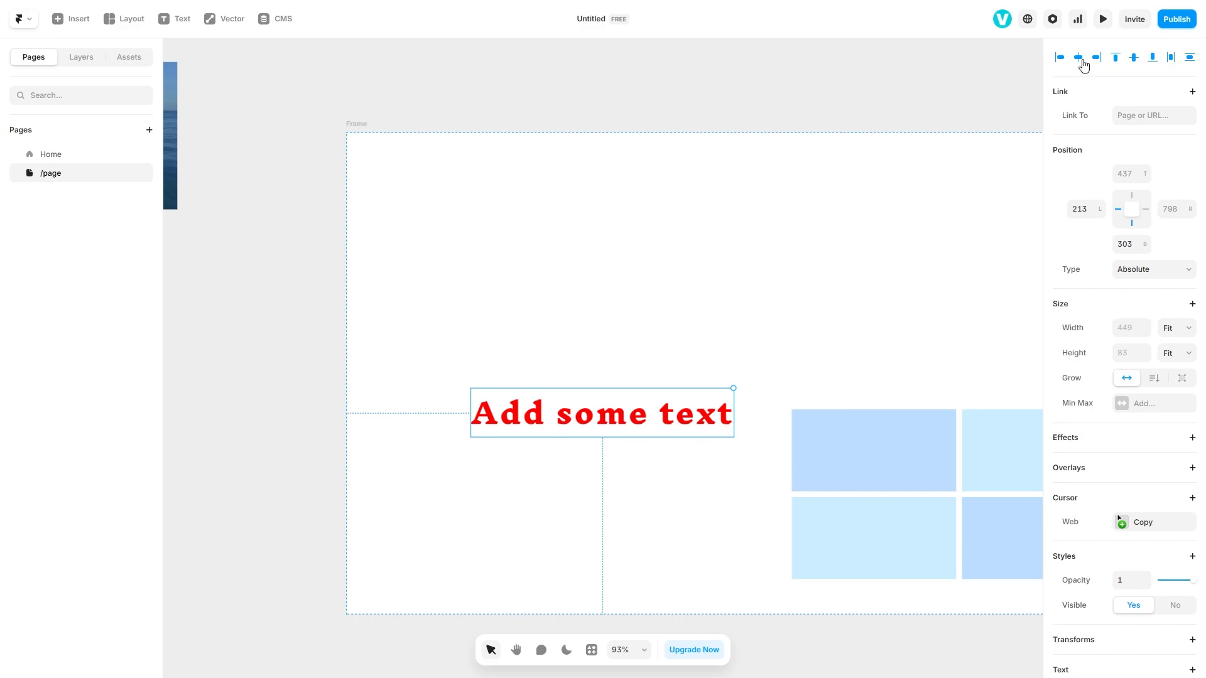
{"action": "left_click", "coordinate": [1078, 57]}
{"action": "left_click", "coordinate": [1151, 59]}
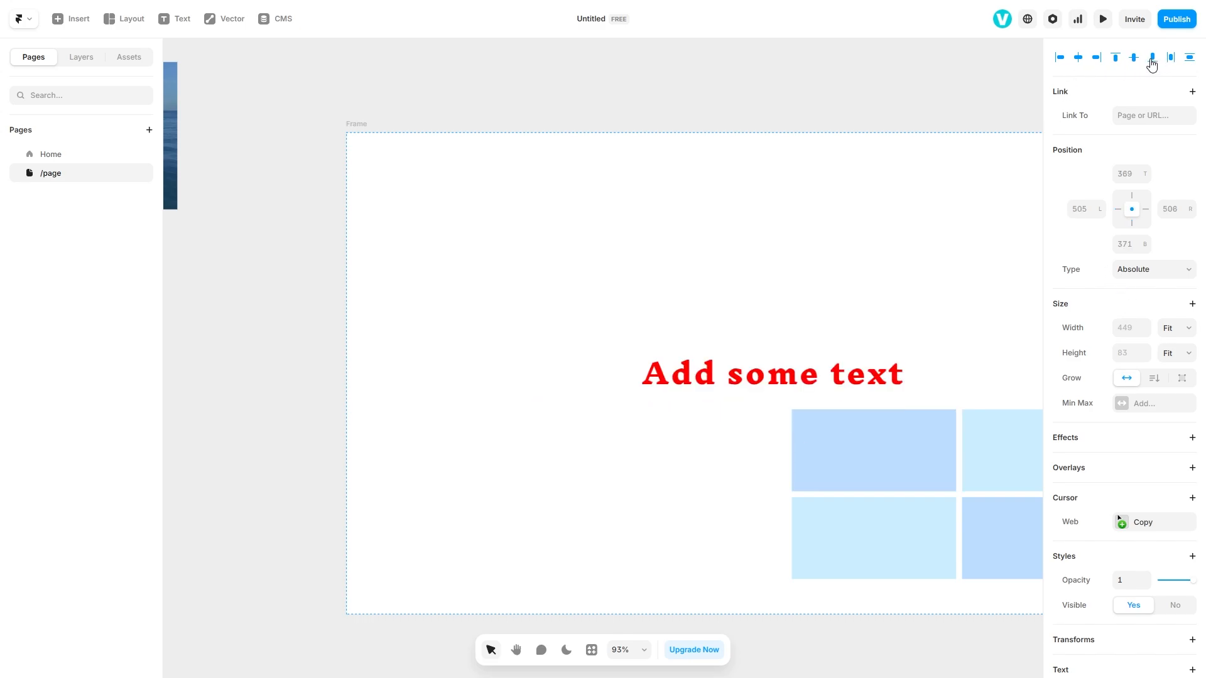
- Link the text to the Home page
{"action": "left_click", "coordinate": [1136, 115]}
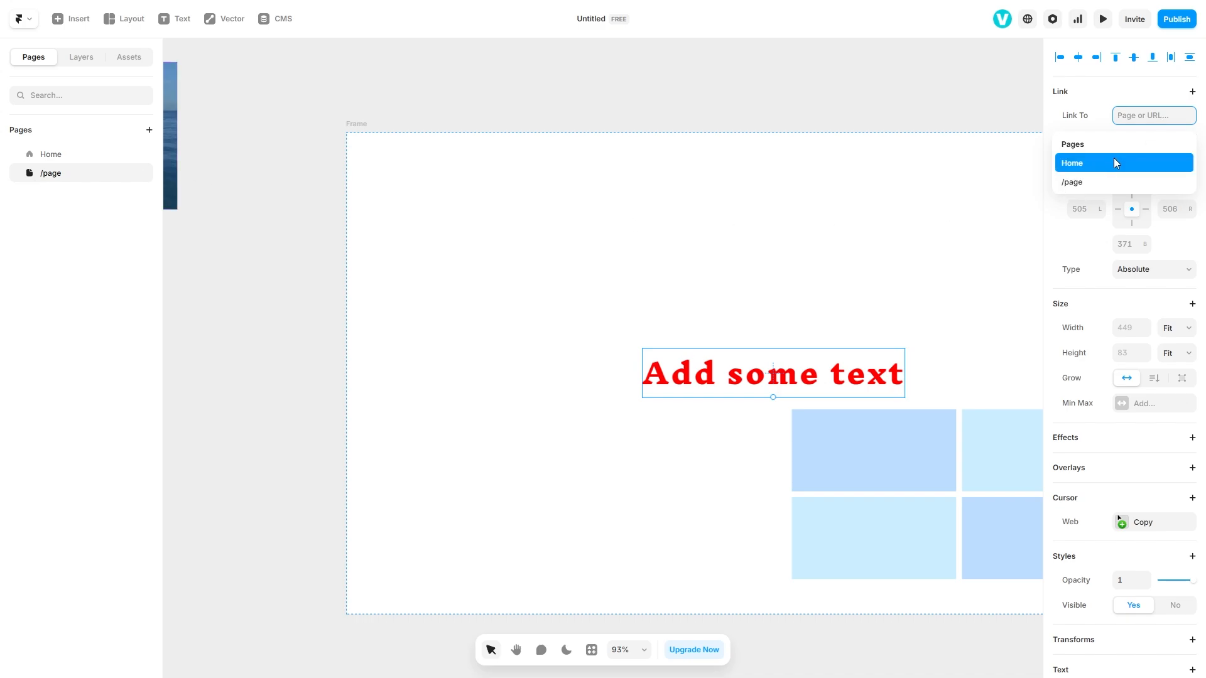
{"action": "left_click", "coordinate": [1090, 161]}
{"action": "left_click", "coordinate": [1149, 111]}
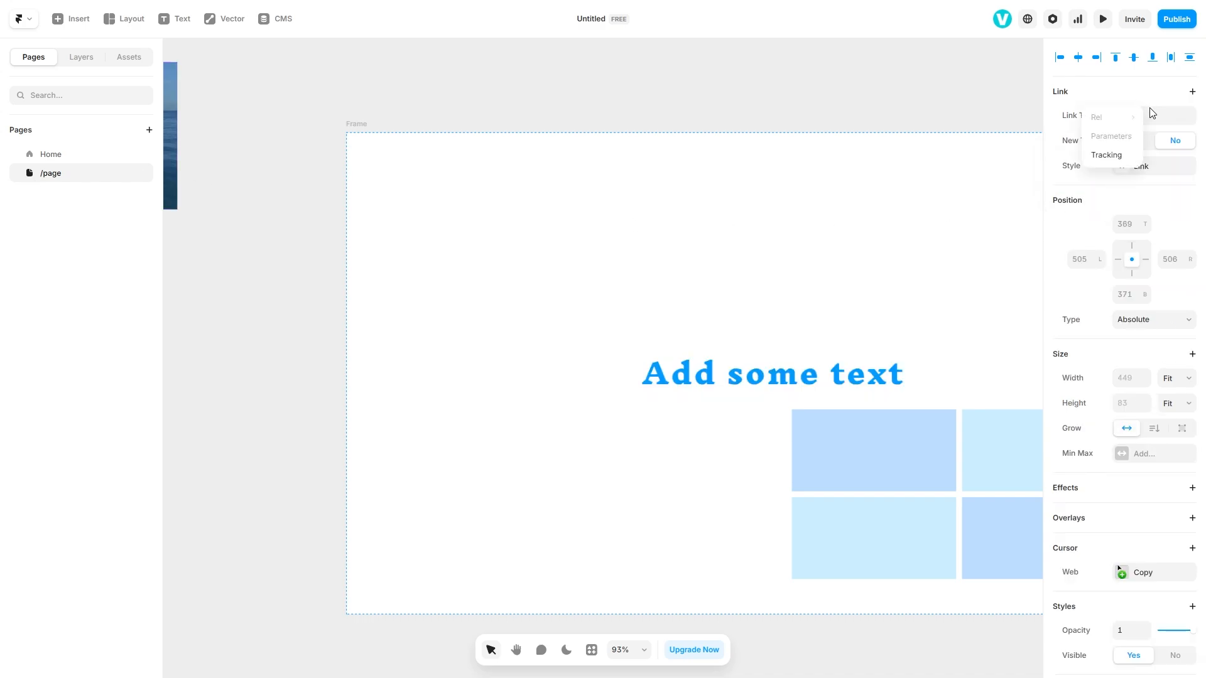
{"action": "left_click", "coordinate": [1159, 115]}
- Change the colour of the text's link style to FF00AE
{"action": "left_click", "coordinate": [1135, 166]}
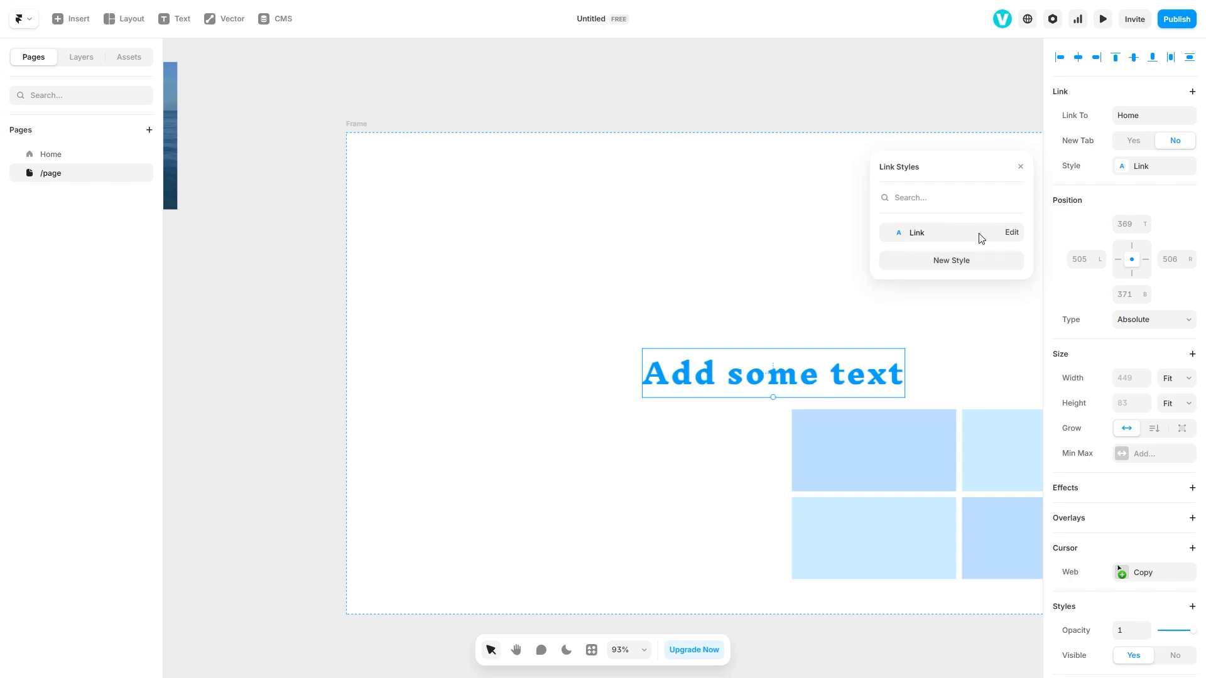
{"action": "left_click", "coordinate": [1012, 232]}
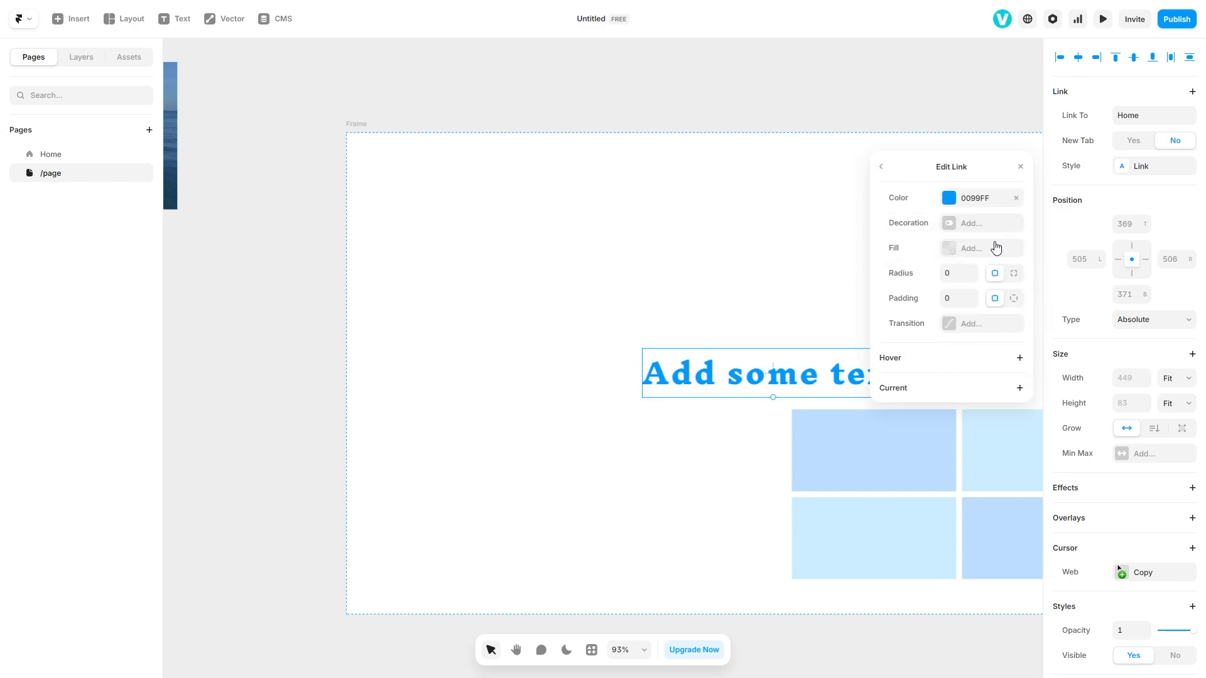
{"action": "left_click", "coordinate": [957, 199]}
{"action": "left_click_drag", "start_coordinate": [962, 272], "coordinate": [1006, 274]}
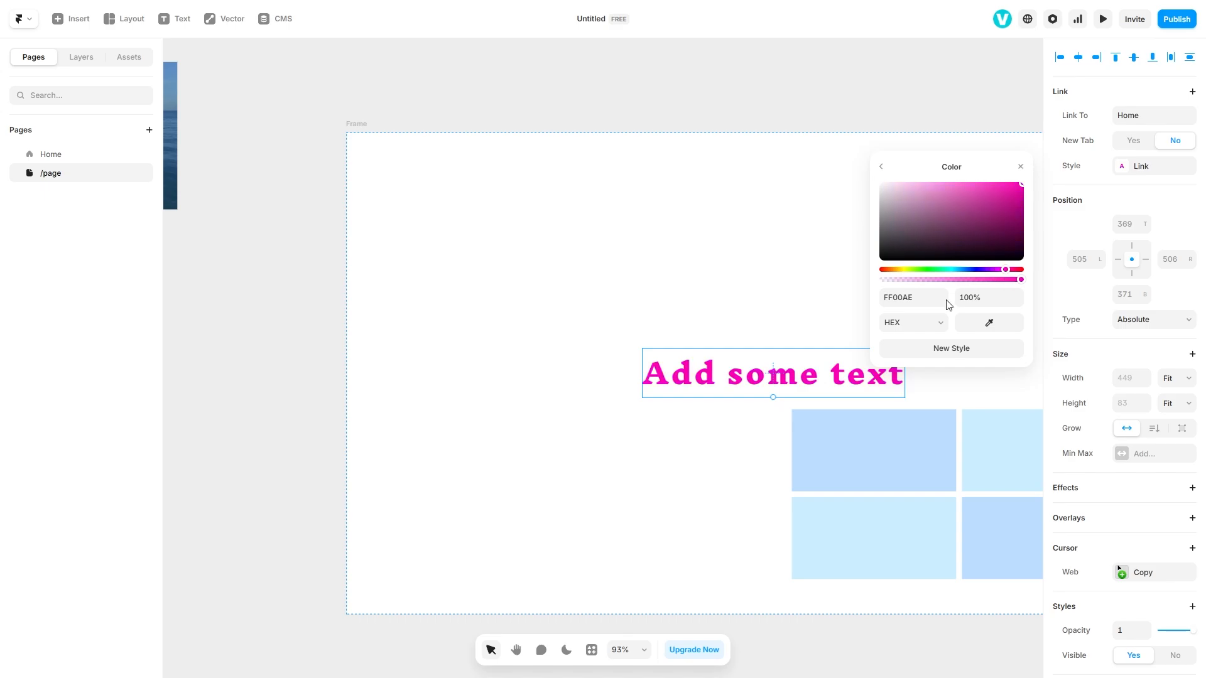
{"action": "left_click", "coordinate": [881, 167]}
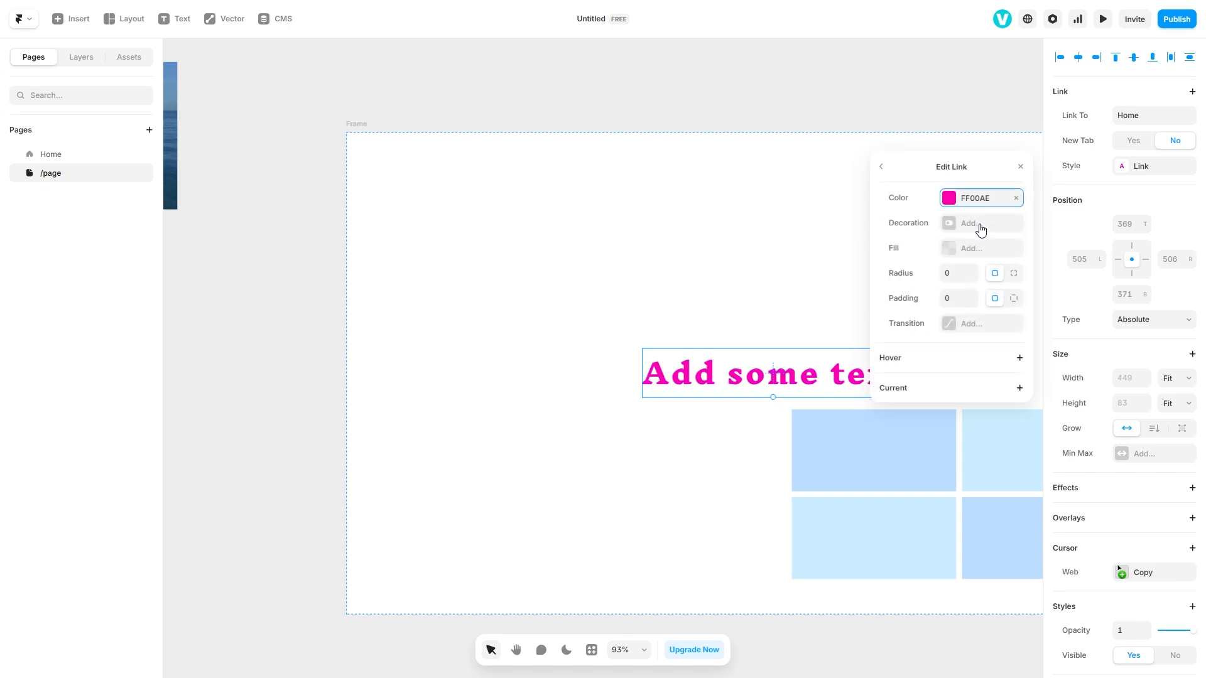
- Reposition the text near the frame's centre, about 445 from the left and 359 from the top
{"action": "left_click_drag", "start_coordinate": [734, 390], "coordinate": [690, 342]}
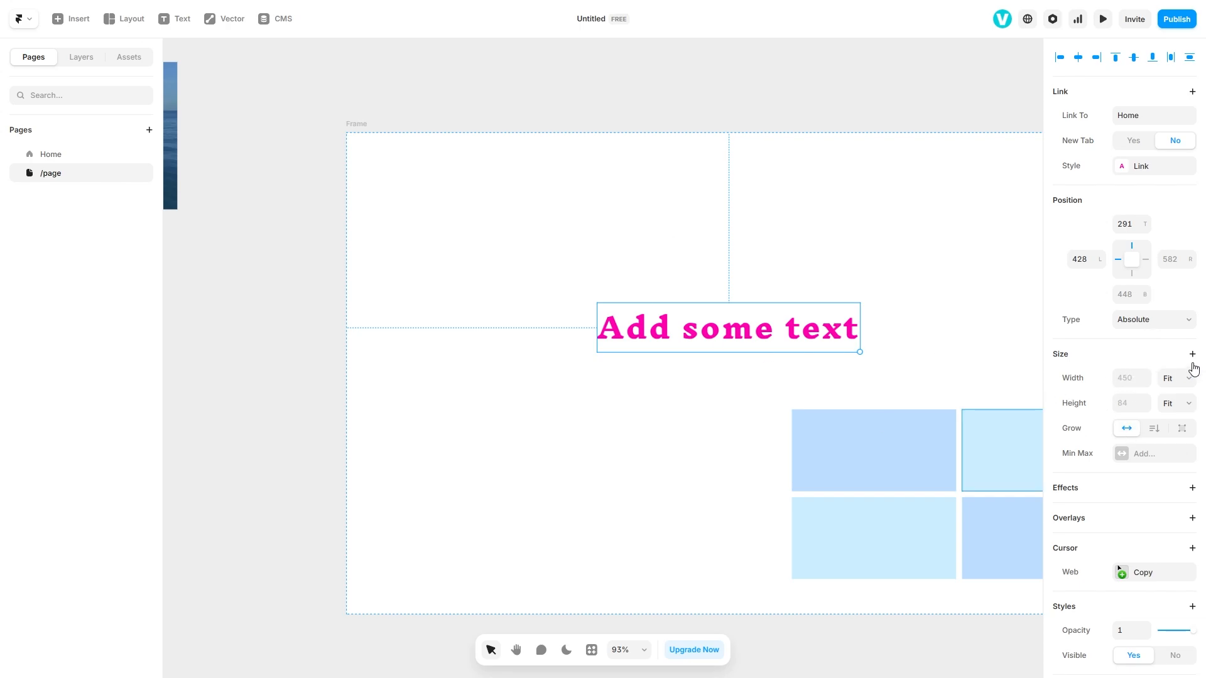
{"action": "left_click", "coordinate": [1181, 382]}
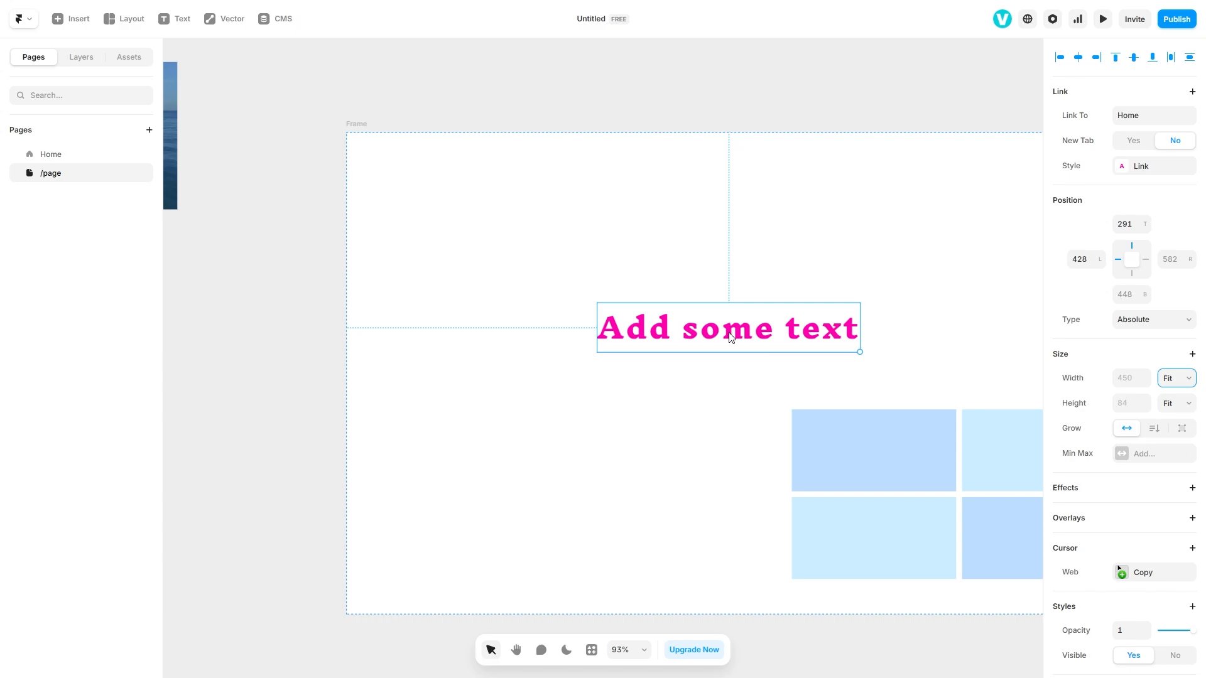
{"action": "left_click_drag", "start_coordinate": [606, 353], "coordinate": [667, 371]}
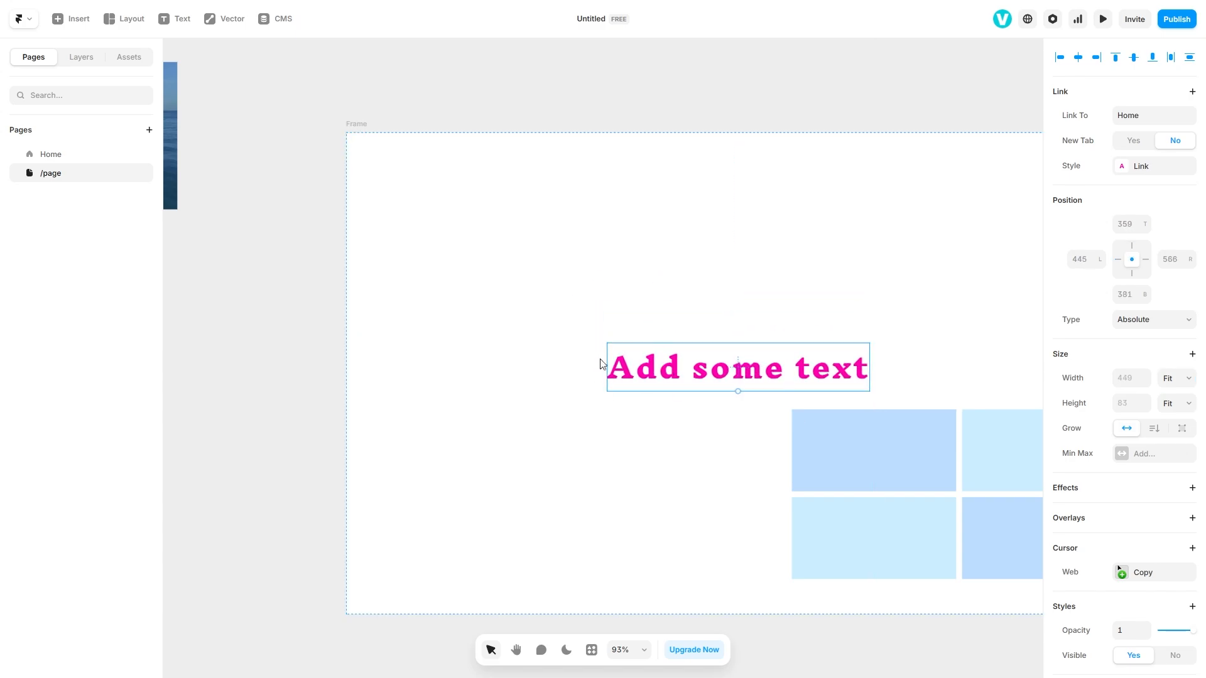
- Try switching the text's width sizing to Fixed at 450
{"action": "left_click", "coordinate": [1169, 382]}
{"action": "left_click", "coordinate": [1156, 355]}
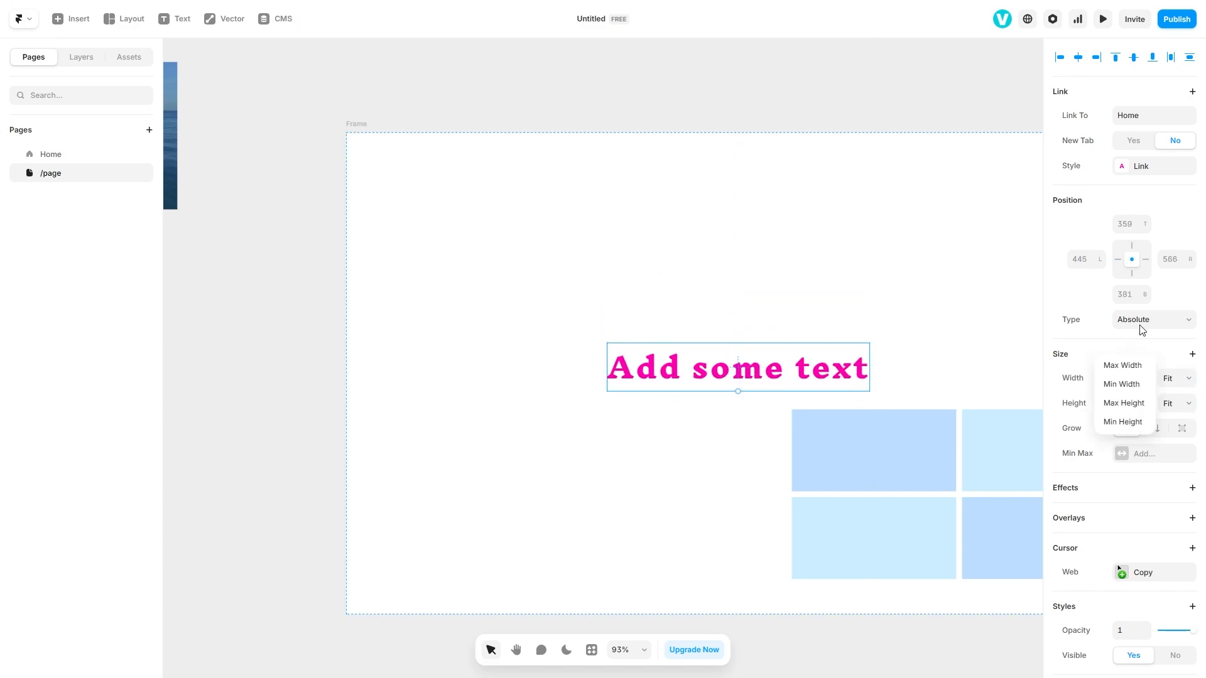
{"action": "left_click", "coordinate": [1141, 328]}
{"action": "left_click", "coordinate": [1136, 375]}
{"action": "left_click", "coordinate": [1176, 381]}
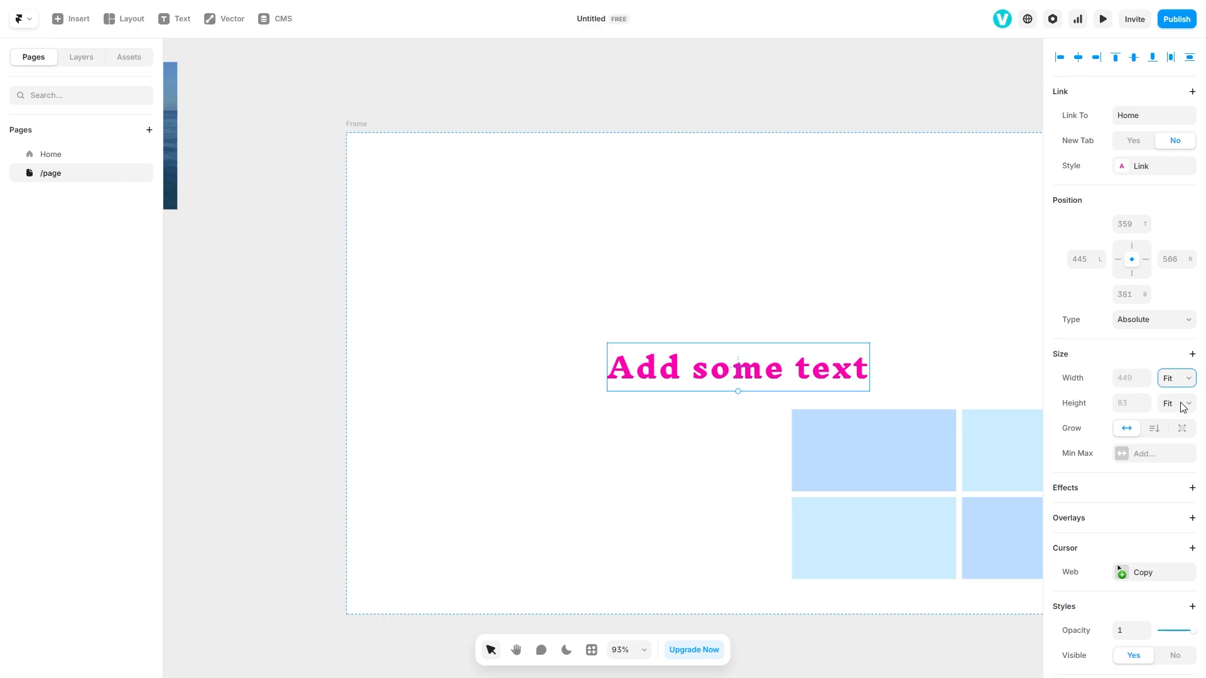
{"action": "left_click", "coordinate": [1181, 404]}
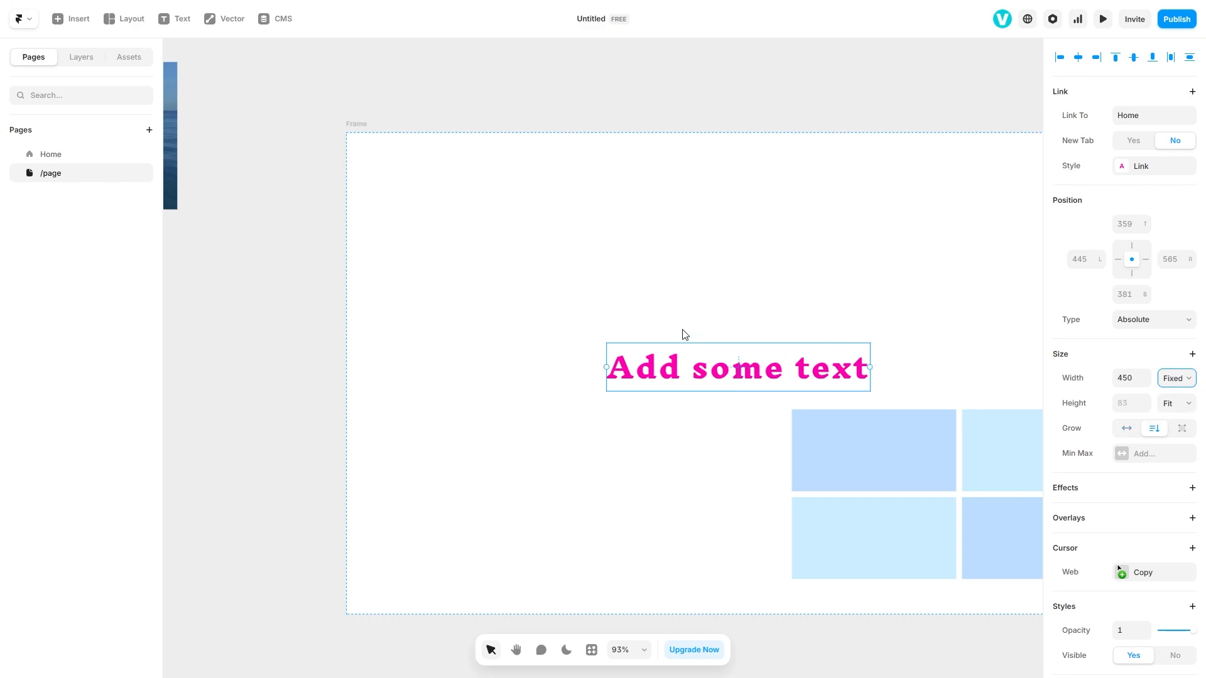
- Resize the text box slightly narrower and return its width sizing to Fit
{"action": "left_click", "coordinate": [1177, 380]}
{"action": "left_click", "coordinate": [1184, 409]}
{"action": "left_click_drag", "start_coordinate": [868, 386], "coordinate": [840, 386]}
{"action": "left_click", "coordinate": [1170, 445]}
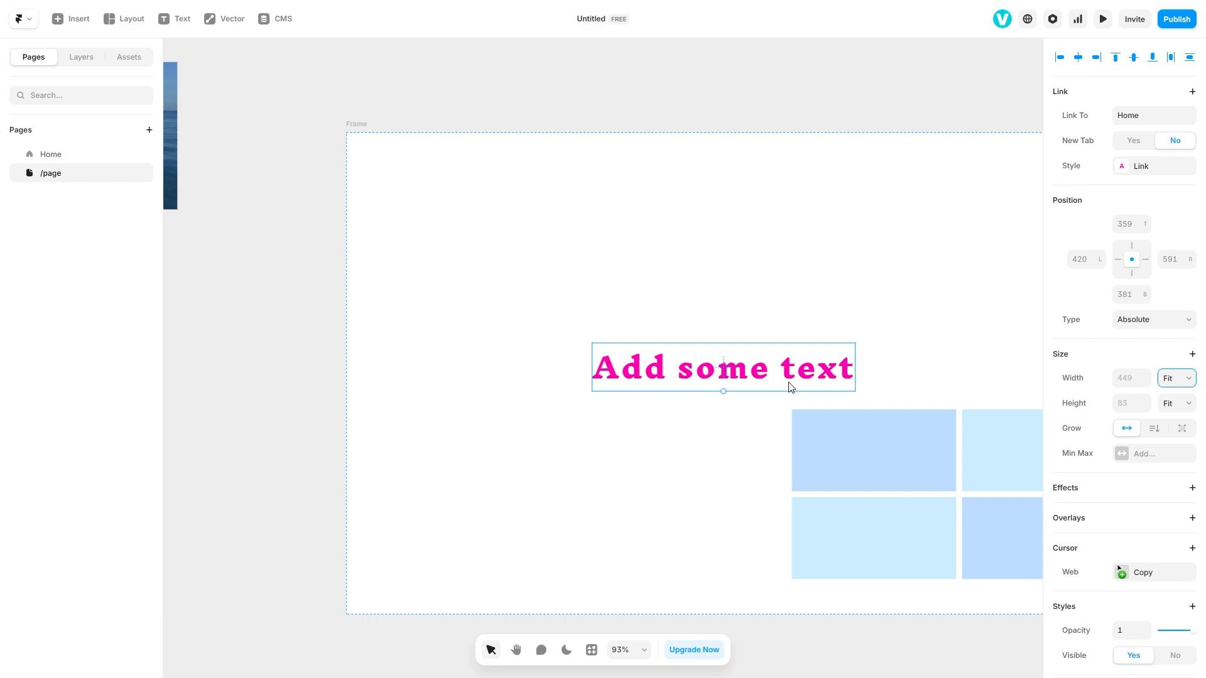
- Switch the text's grow mode to fixed size, resize its box to about 640 by 57, and view the Min Max options
{"action": "left_click", "coordinate": [1153, 428]}
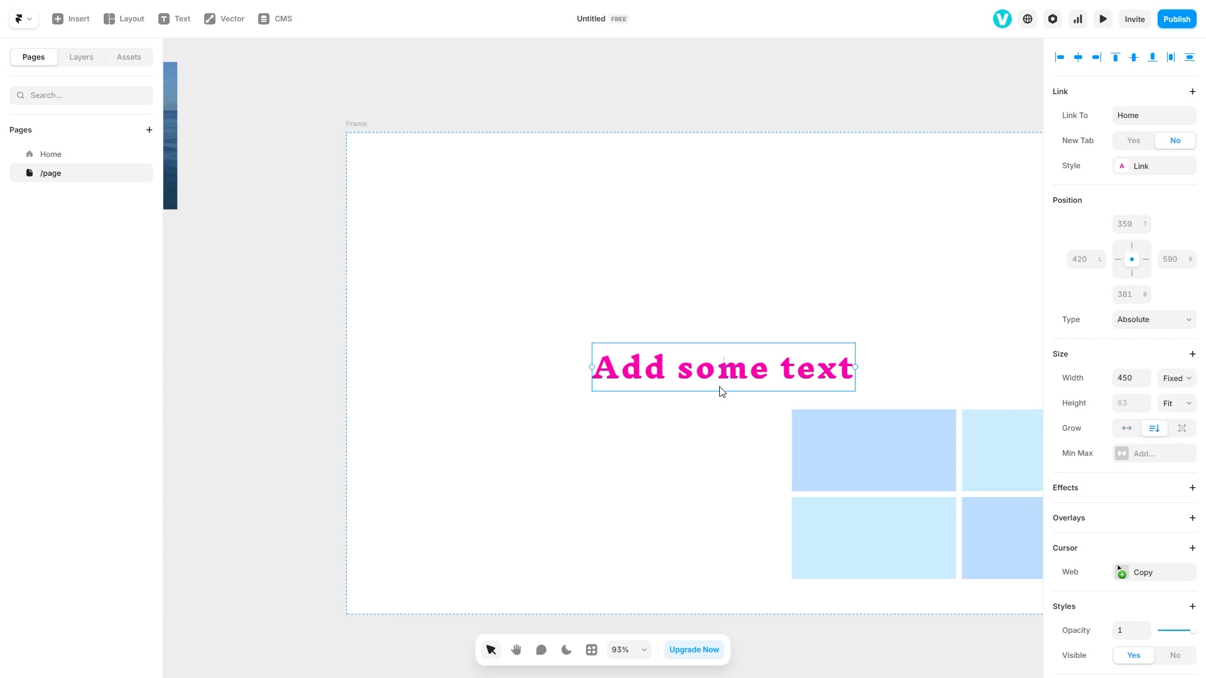
{"action": "left_click", "coordinate": [1181, 429]}
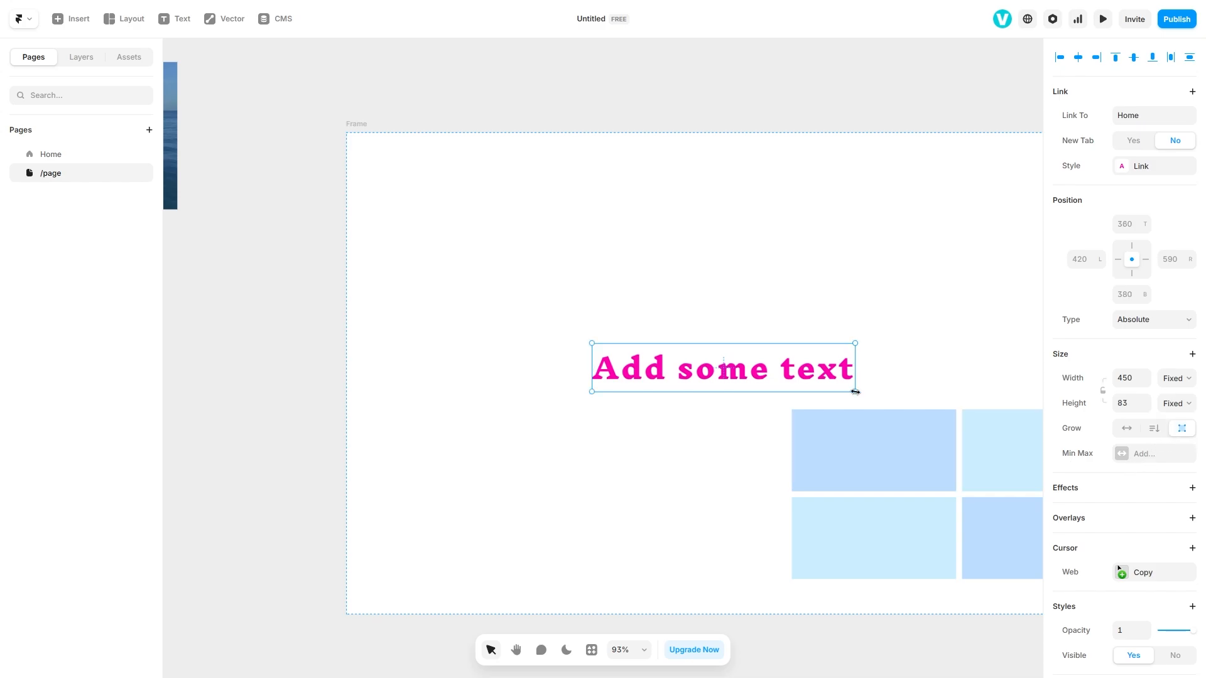
{"action": "left_click_drag", "start_coordinate": [852, 390], "coordinate": [966, 376]}
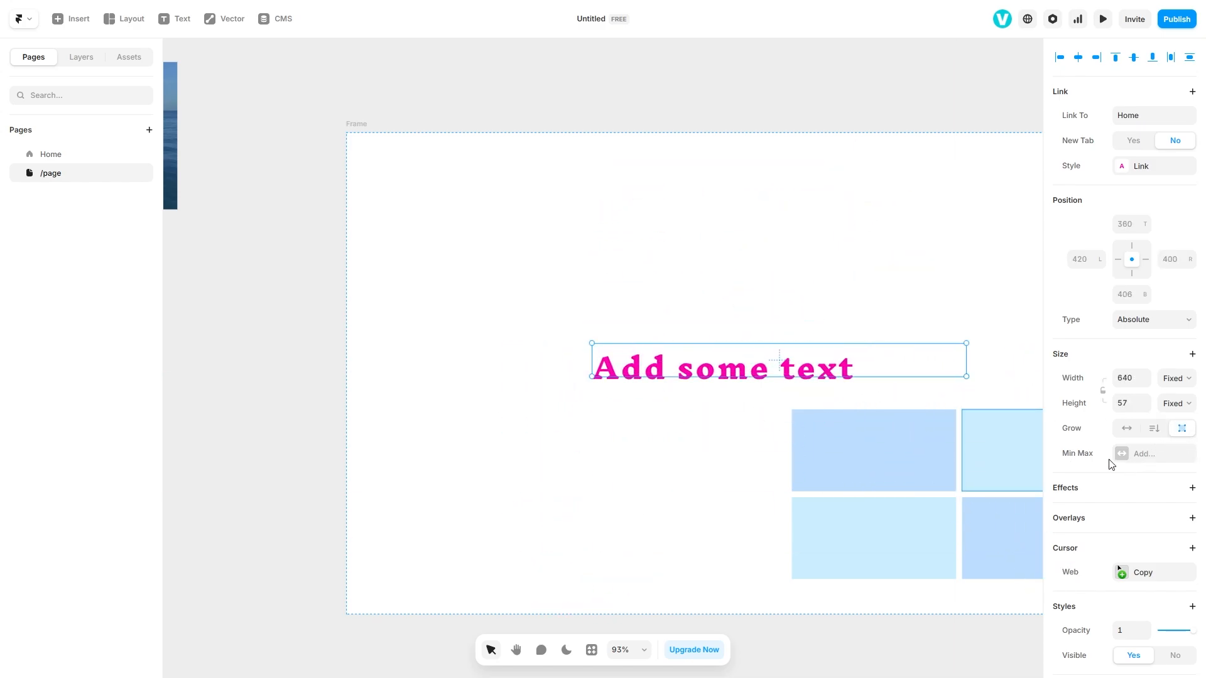
{"action": "left_click", "coordinate": [1125, 454]}
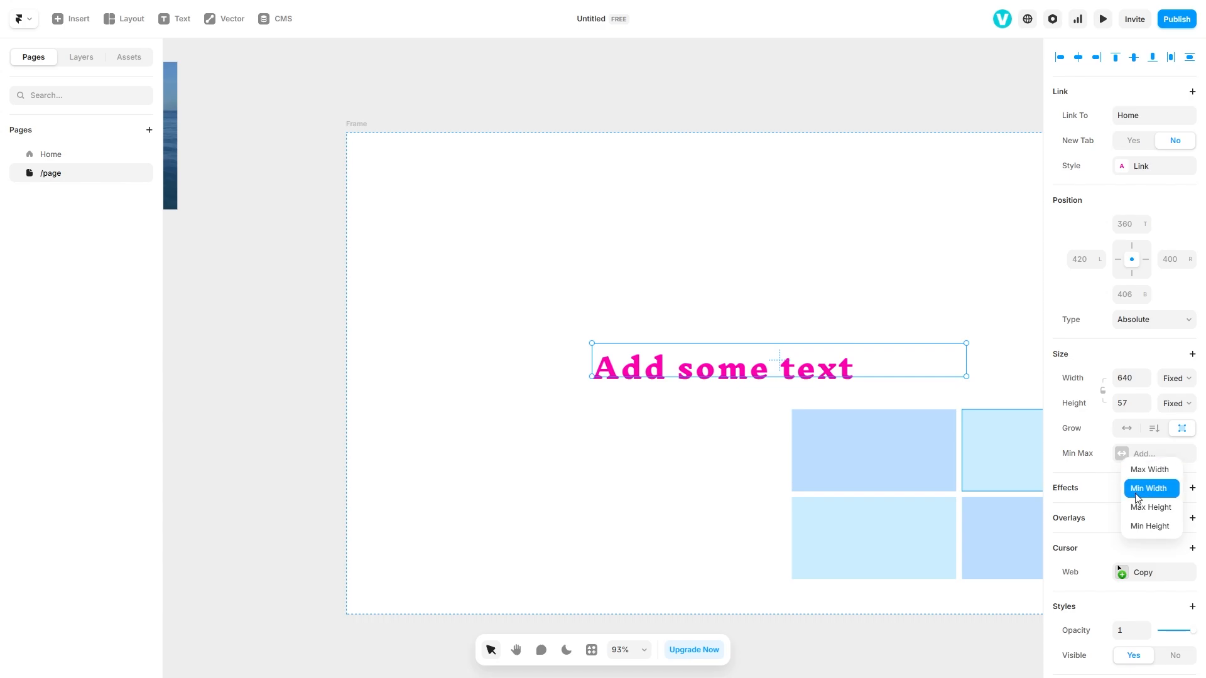
{"action": "left_click", "coordinate": [1097, 463]}
- Draw a rectangle about 419 by 392 over the frame's upper-left corner and fill it with 8C1D1D
{"action": "left_click", "coordinate": [232, 18]}
{"action": "left_click", "coordinate": [235, 71]}
{"action": "left_click_drag", "start_coordinate": [277, 95], "coordinate": [521, 324]}
{"action": "left_click", "coordinate": [1120, 306]}
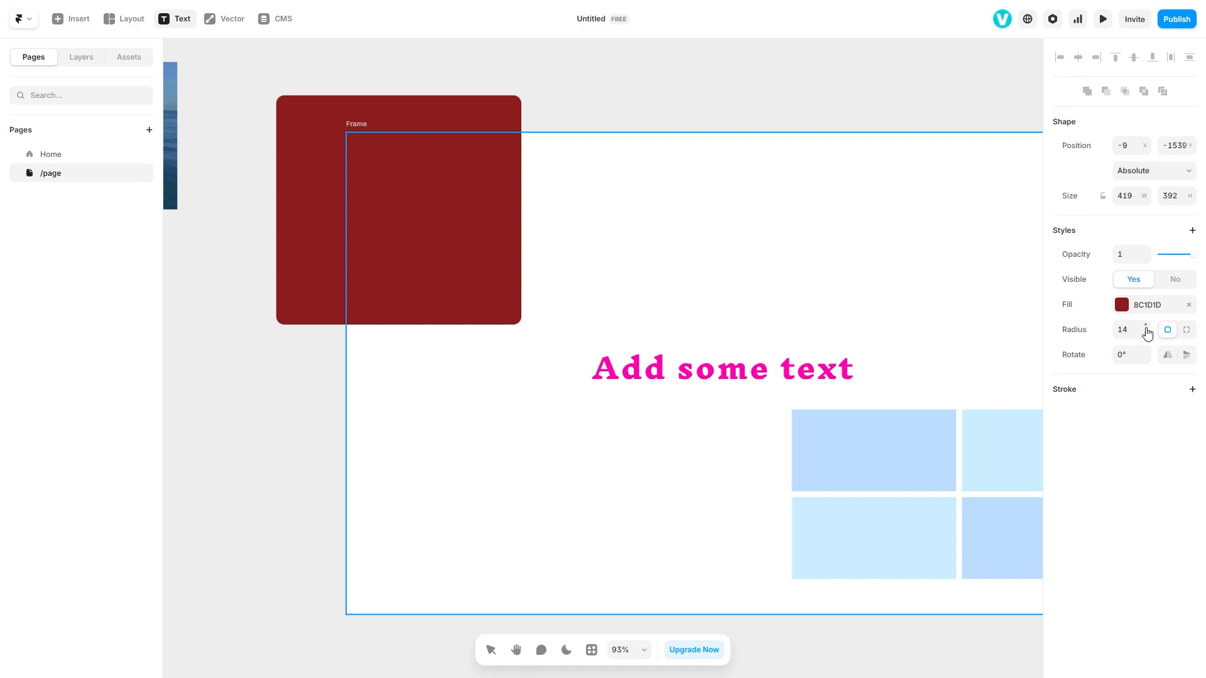
- Set the rectangle's corner radius to 44 and its rotation to 14°
{"action": "mouse_move", "coordinate": [1147, 333]}
{"action": "left_mouse_down"}
{"action": "mouse_move", "coordinate": [1159, 334]}
{"action": "mouse_move", "coordinate": [1148, 353]}
{"action": "left_mouse_up"}
{"action": "left_click", "coordinate": [1127, 351]}
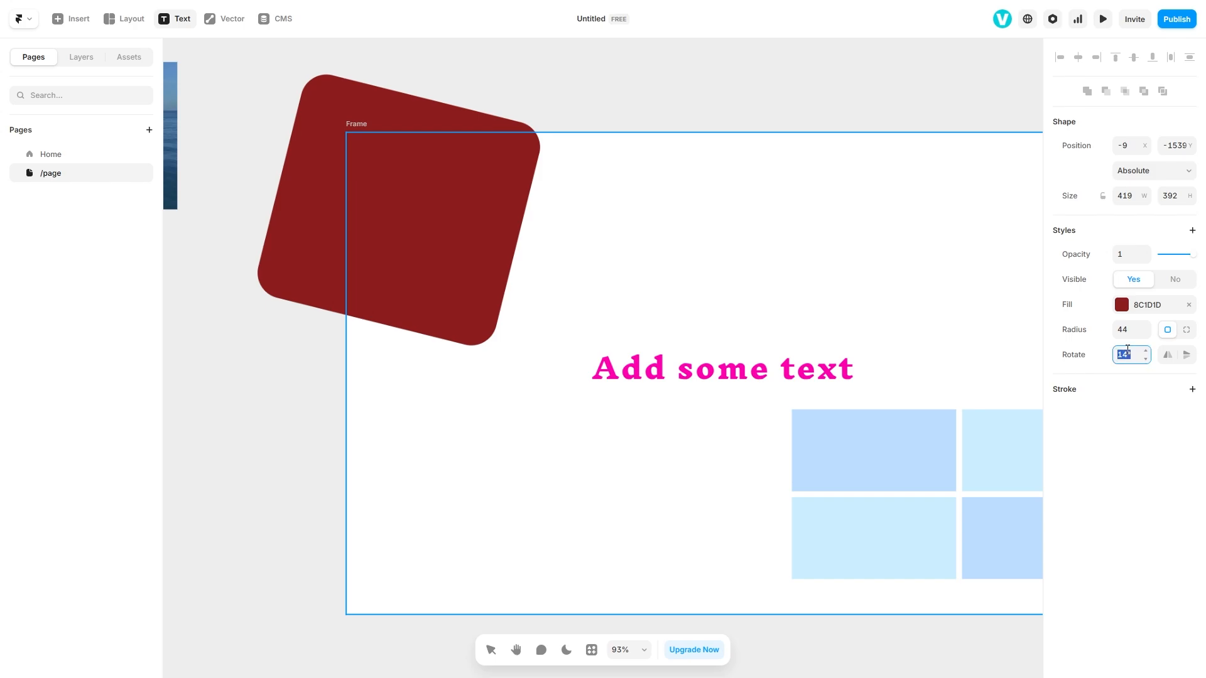
- Flip the rectangle horizontally and vertically, leaving its opacity at 1
{"action": "left_click", "coordinate": [1170, 358]}
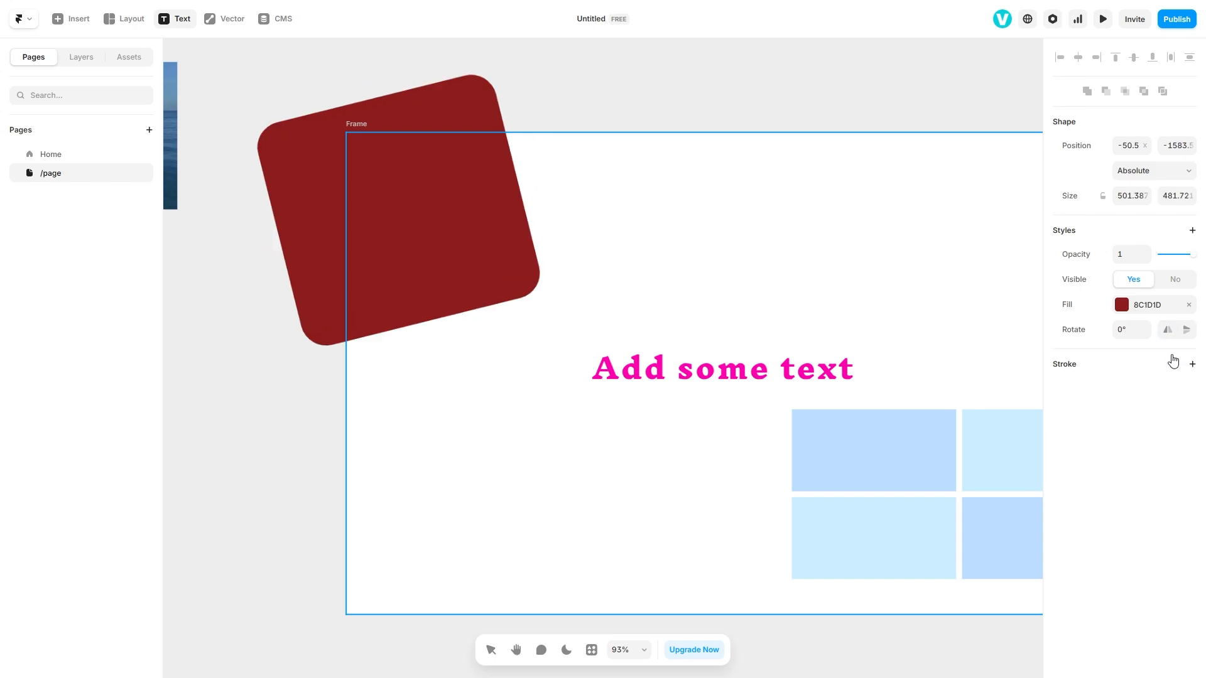
{"action": "left_click", "coordinate": [1186, 329]}
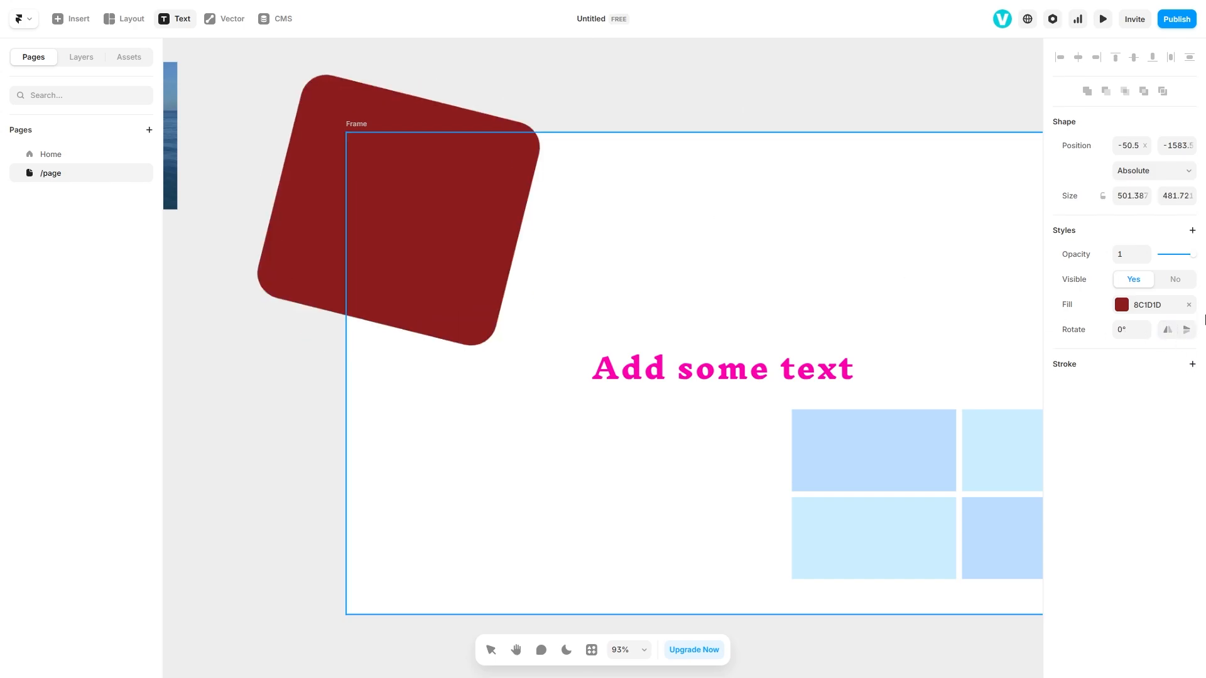
{"action": "mouse_move", "coordinate": [1192, 258]}
{"action": "left_mouse_down"}
{"action": "mouse_move", "coordinate": [1157, 258]}
{"action": "mouse_move", "coordinate": [1203, 271]}
{"action": "left_mouse_up"}
- Add a Fill Alpha style to the rectangle and lower it to 0.65
{"action": "left_click", "coordinate": [1192, 231]}
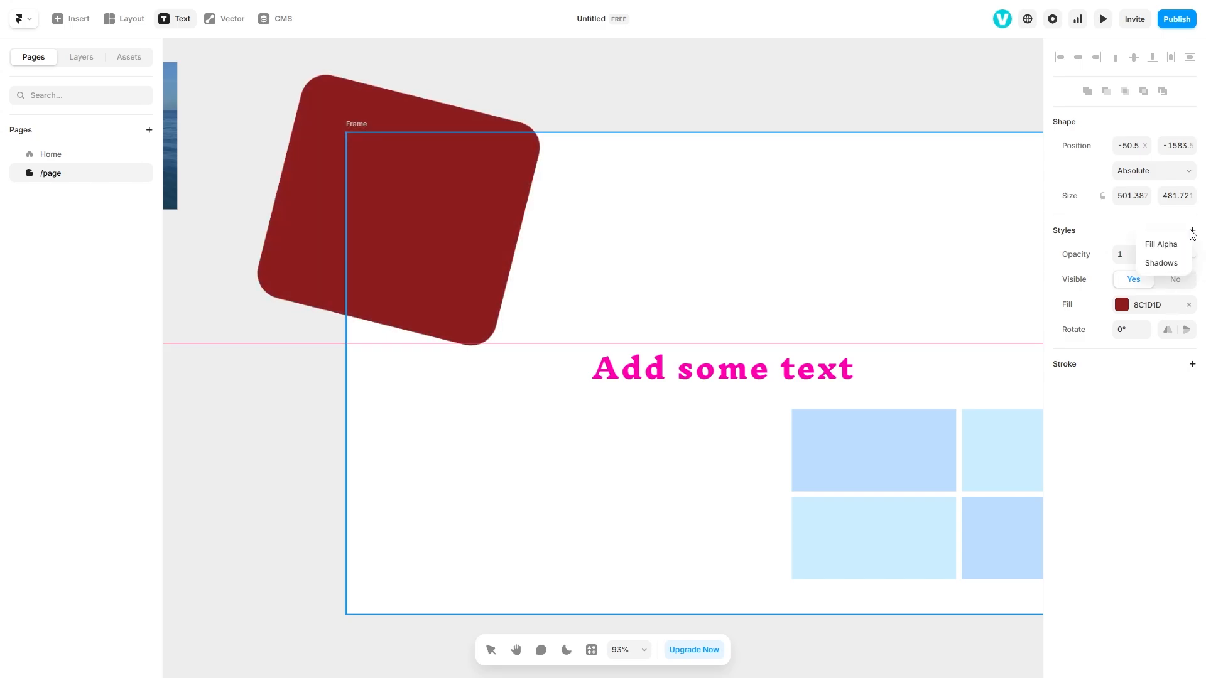
{"action": "left_click", "coordinate": [1160, 245]}
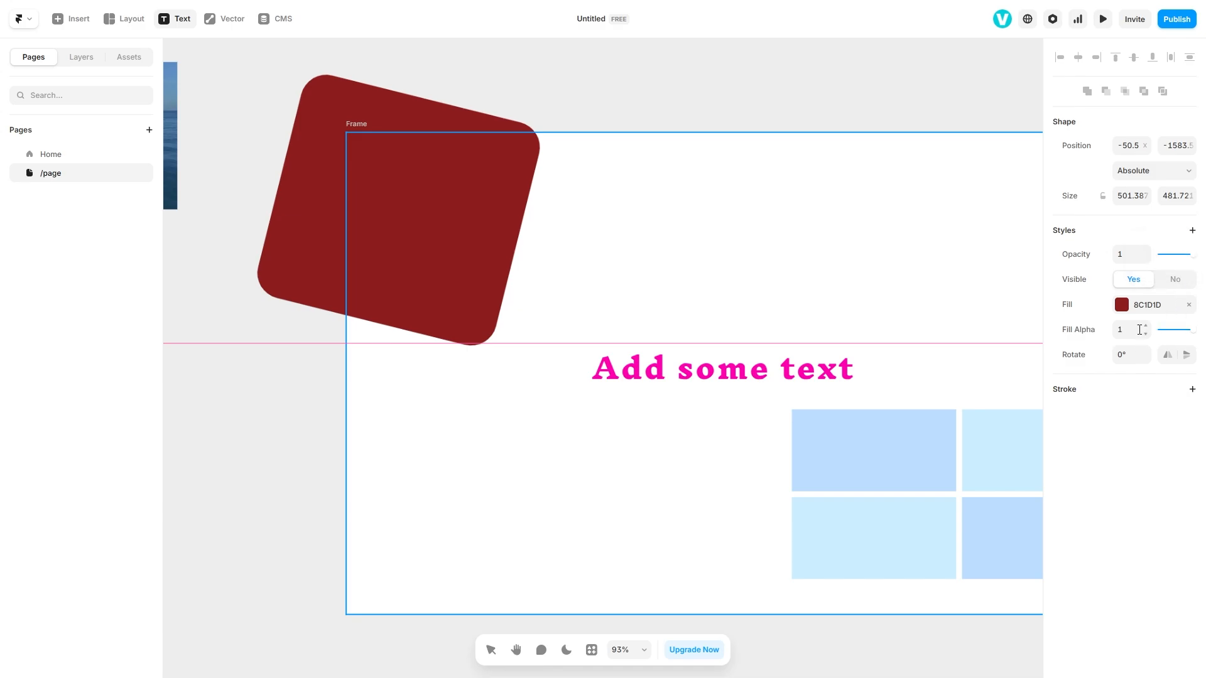
{"action": "left_click", "coordinate": [1182, 332]}
{"action": "mouse_move", "coordinate": [1182, 334]}
{"action": "left_mouse_down"}
{"action": "mouse_move", "coordinate": [1194, 334]}
{"action": "mouse_move", "coordinate": [1171, 338]}
{"action": "mouse_move", "coordinate": [1182, 332]}
{"action": "left_mouse_up"}
- Add a shadow positioned Inside to the rectangle and restore the fill alpha to 1
{"action": "left_click", "coordinate": [1192, 230]}
{"action": "left_click", "coordinate": [1177, 258]}
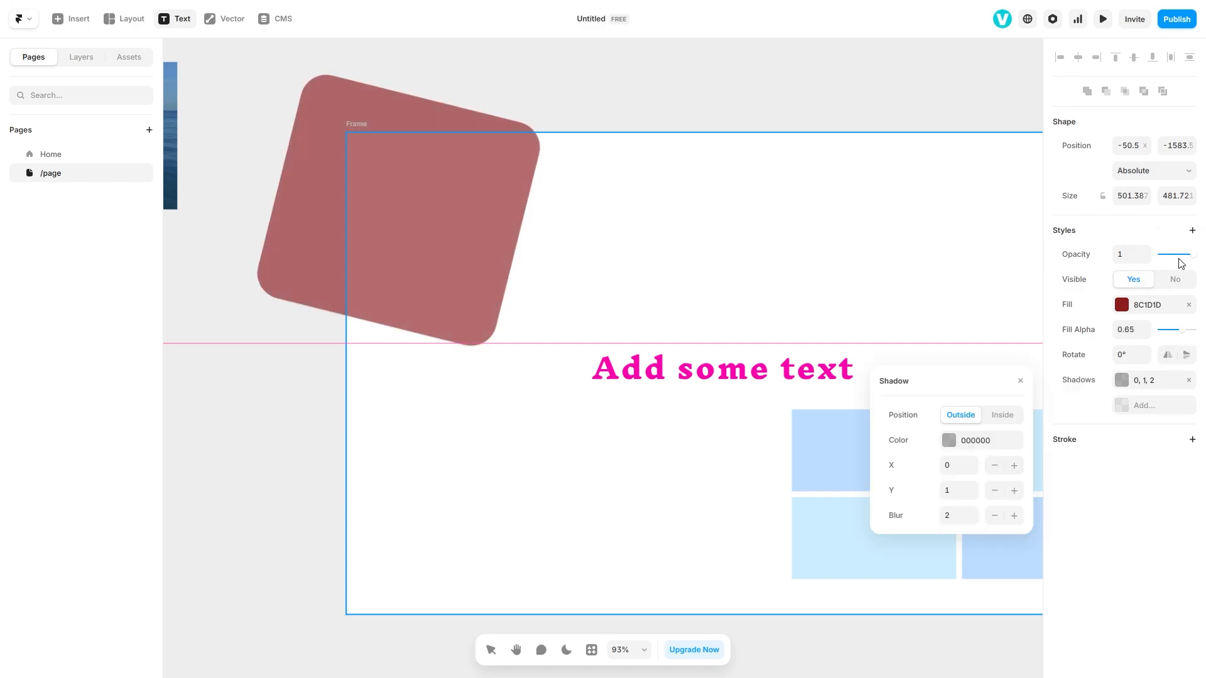
{"action": "left_click", "coordinate": [999, 416]}
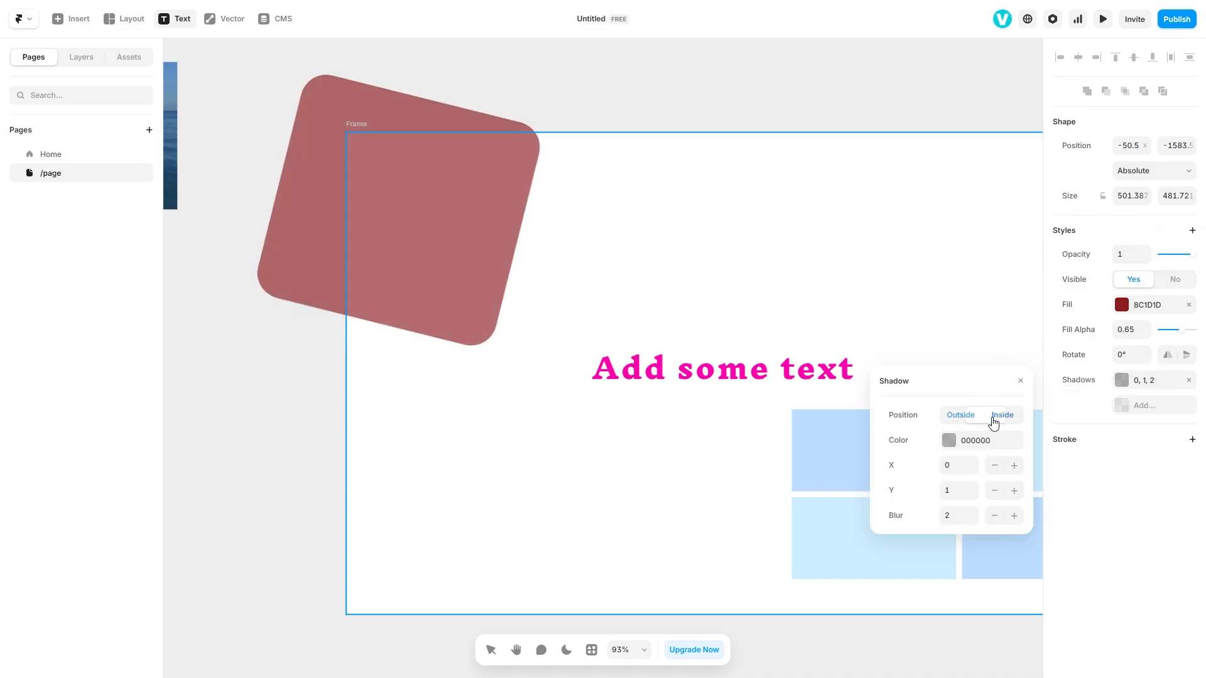
{"action": "left_click_drag", "start_coordinate": [1181, 333], "coordinate": [1199, 333]}
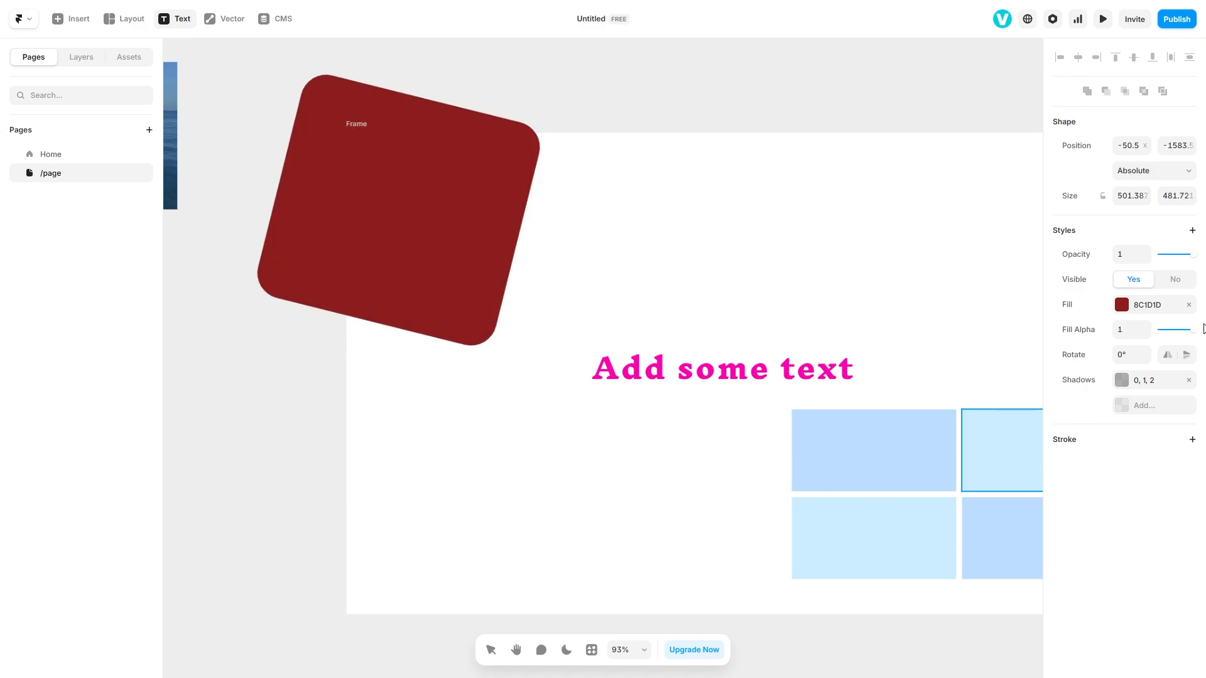
- Set the inside shadow's offsets to X 4 and Y 8 and its black colour to 100% opacity
{"action": "left_click", "coordinate": [1122, 381]}
{"action": "left_click", "coordinate": [974, 462]}
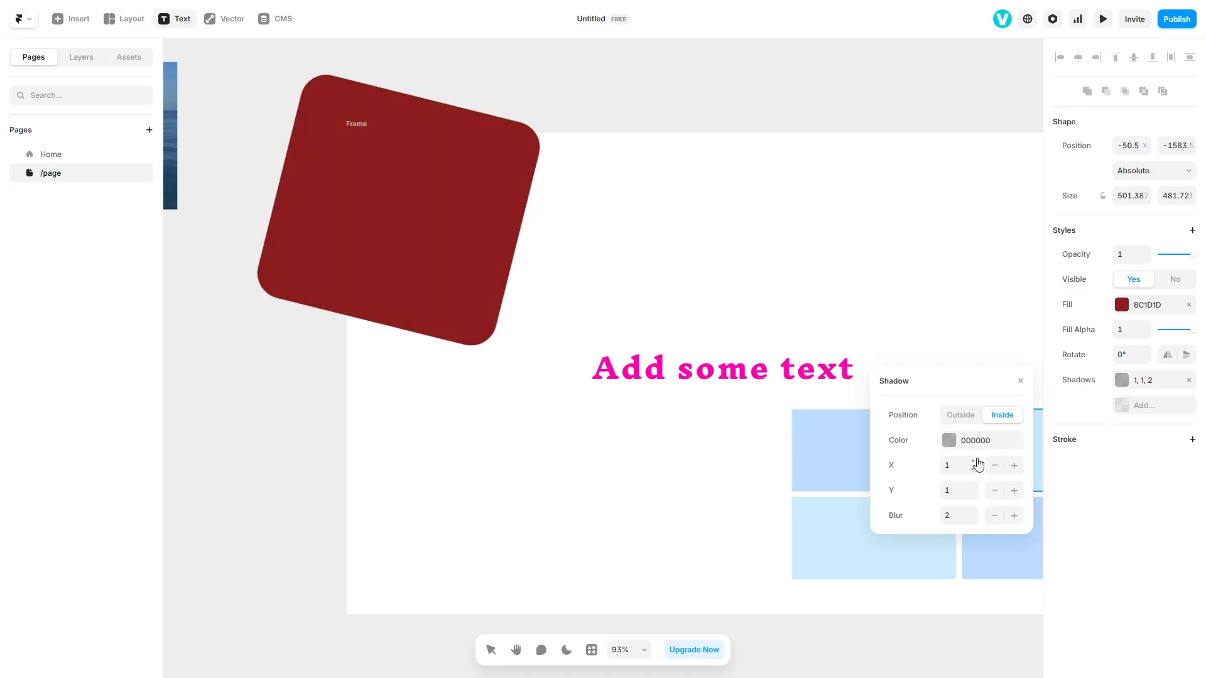
{"action": "left_click", "coordinate": [1012, 491]}
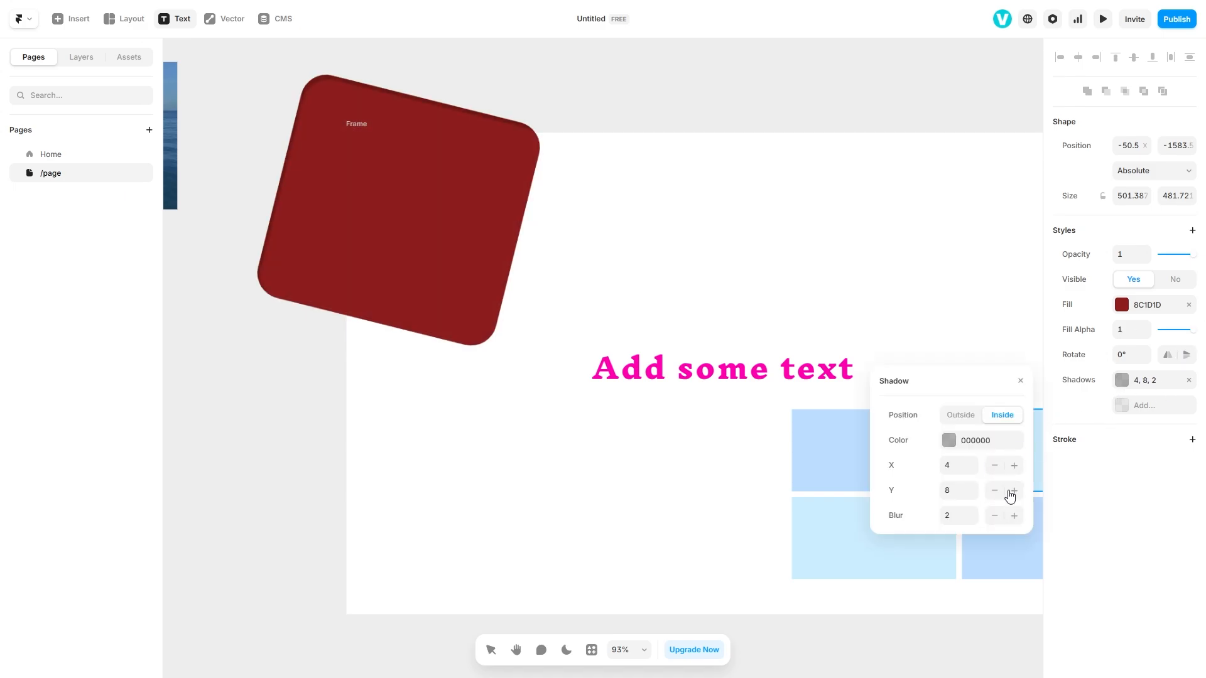
{"action": "left_click", "coordinate": [949, 440]}
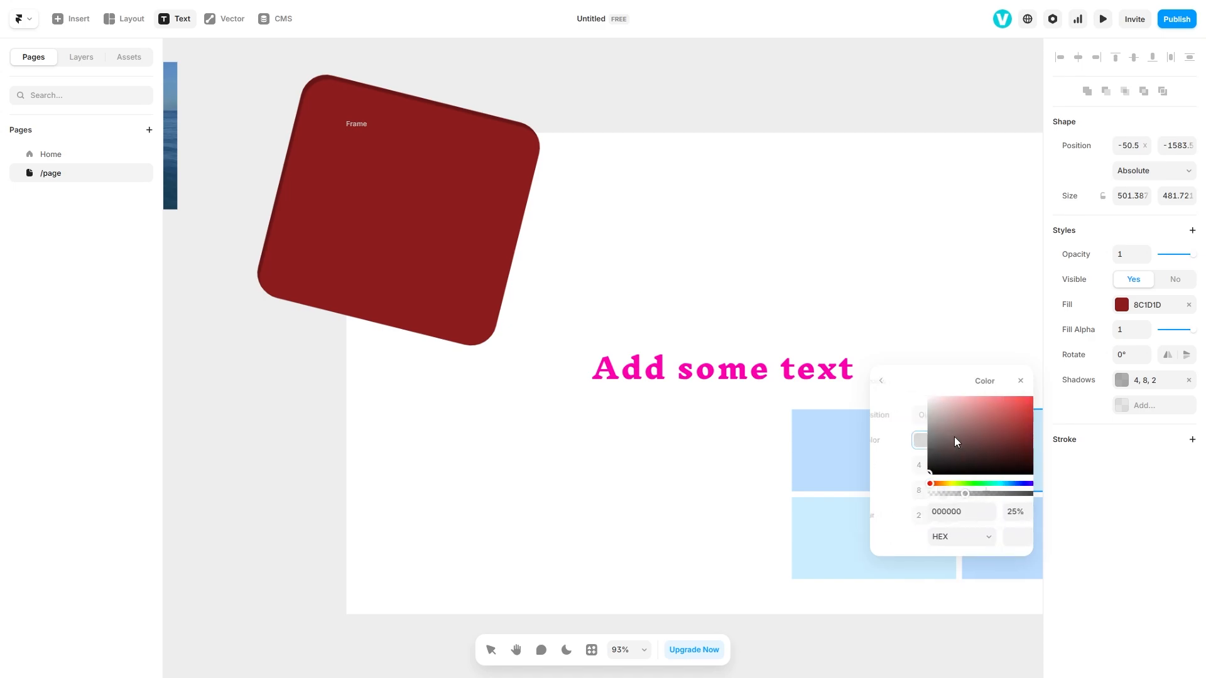
{"action": "left_click", "coordinate": [961, 493]}
{"action": "left_click_drag", "start_coordinate": [977, 496], "coordinate": [1022, 493]}
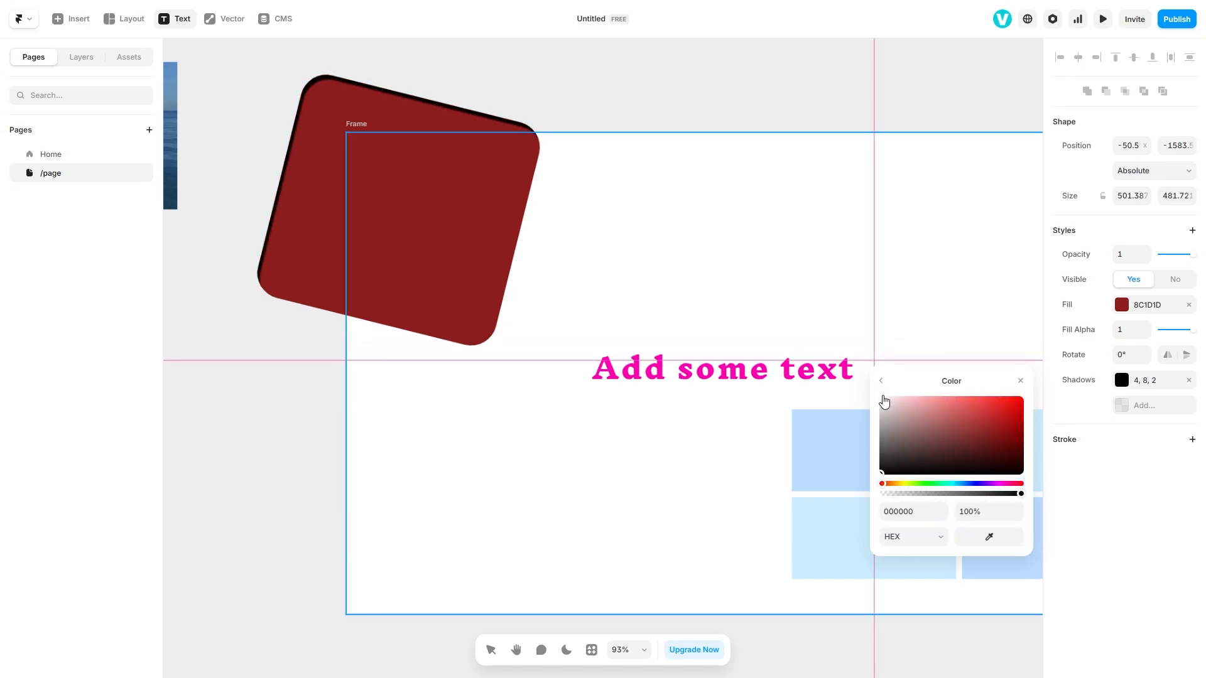
{"action": "left_click", "coordinate": [881, 381]}
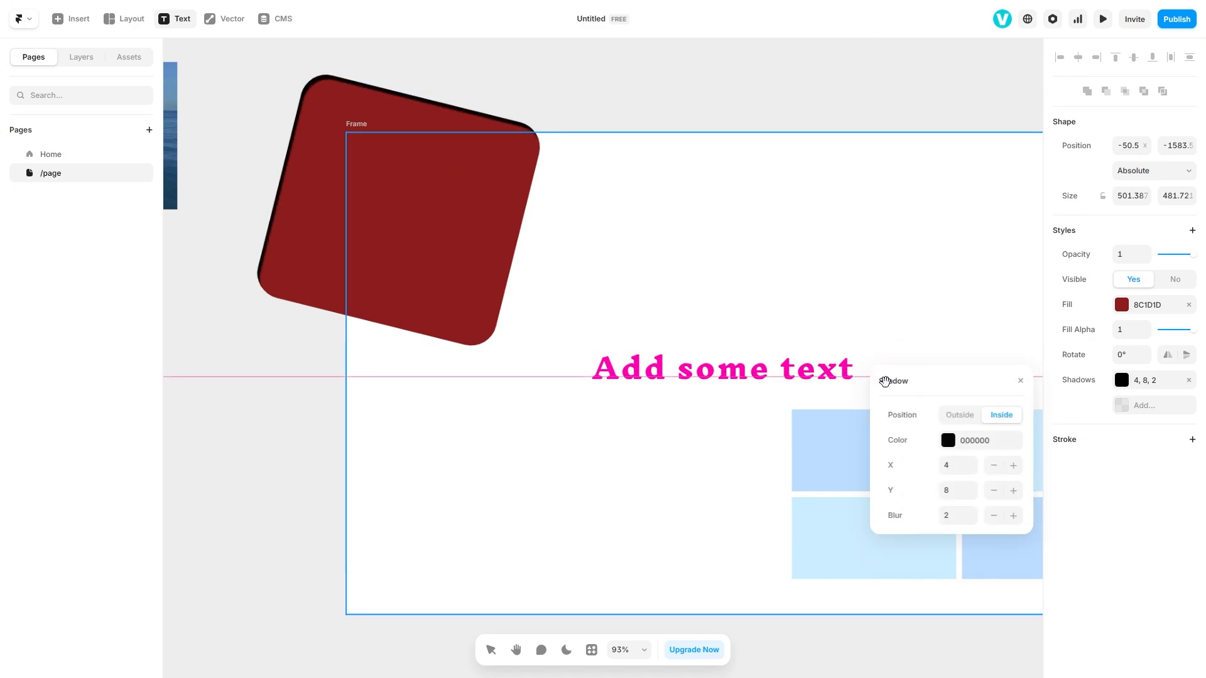
- Switch the rectangle's shadow position to Outside and set its blur to 32
{"action": "left_click", "coordinate": [974, 415]}
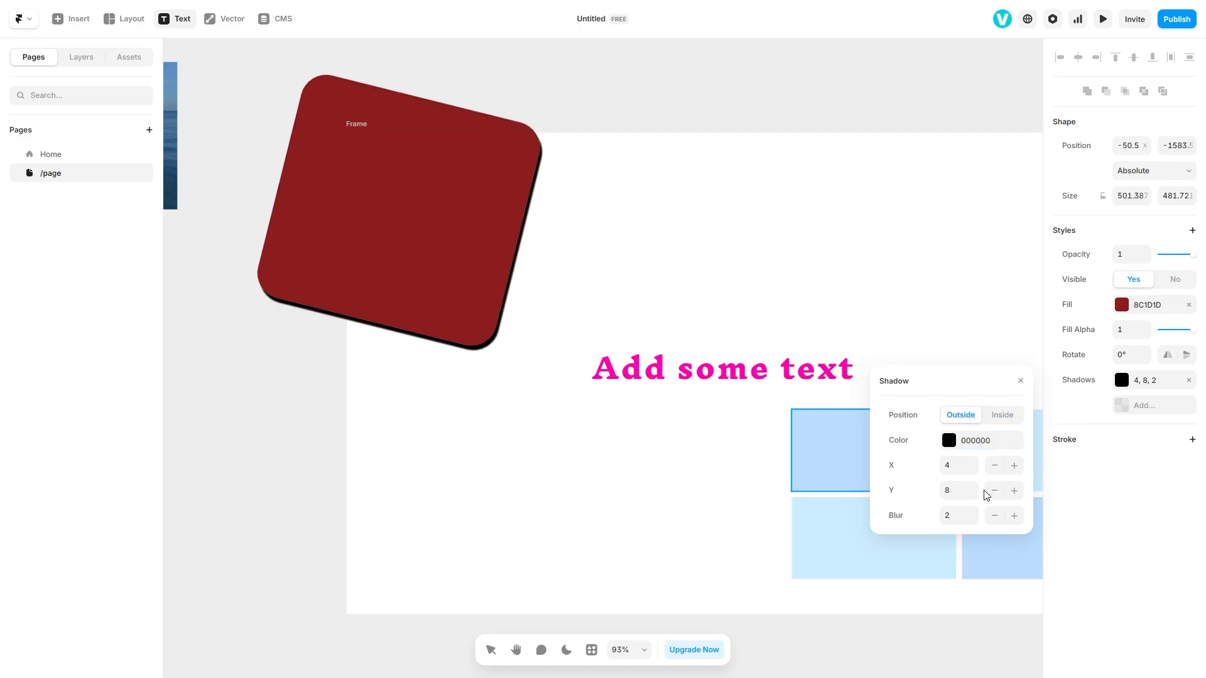
{"action": "left_click", "coordinate": [1013, 516]}
{"action": "left_click", "coordinate": [1014, 516]}
{"action": "left_click", "coordinate": [1013, 516]}
{"action": "left_click", "coordinate": [1013, 517]}
{"action": "left_click", "coordinate": [1014, 516]}
{"action": "left_click", "coordinate": [1014, 516]}
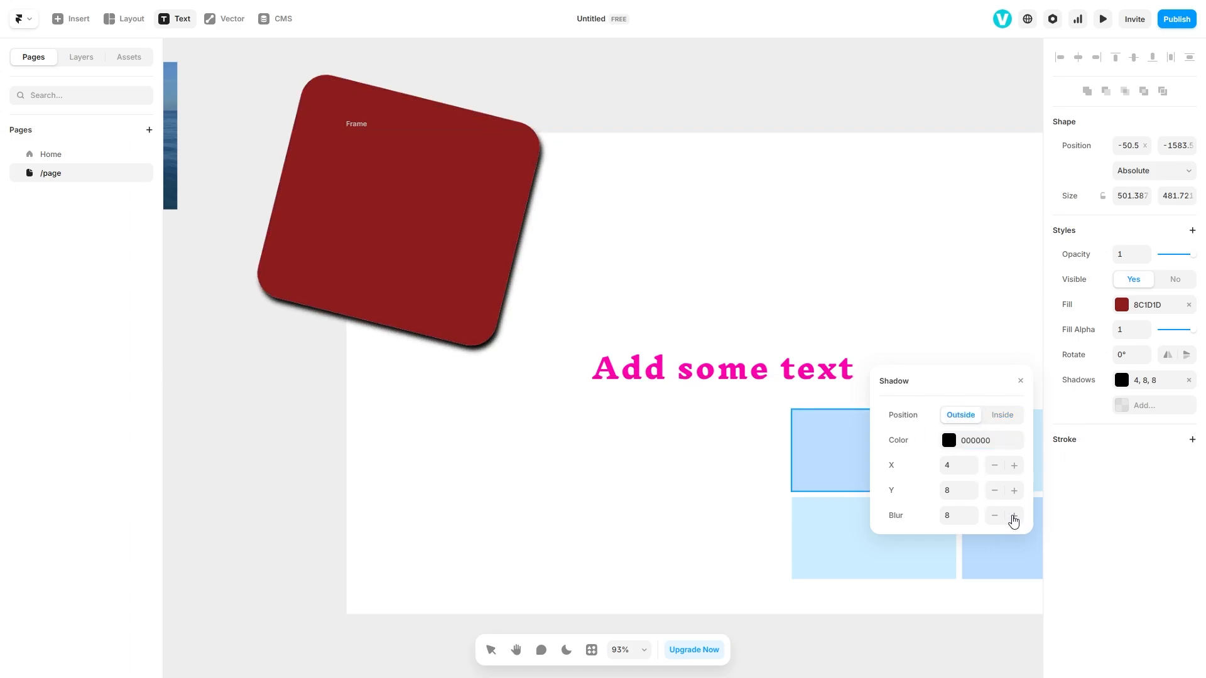
{"action": "left_click", "coordinate": [1014, 516]}
{"action": "left_click", "coordinate": [1014, 516]}
{"action": "left_click", "coordinate": [1014, 517]}
{"action": "left_click", "coordinate": [995, 516]}
{"action": "left_click", "coordinate": [995, 516]}
{"action": "left_click", "coordinate": [944, 516]}
{"action": "key", "text": "Return"}
- Draw an oval about 473 by 372 to the right of the red rectangle, across the frame's upper edge
{"action": "left_click", "coordinate": [224, 19]}
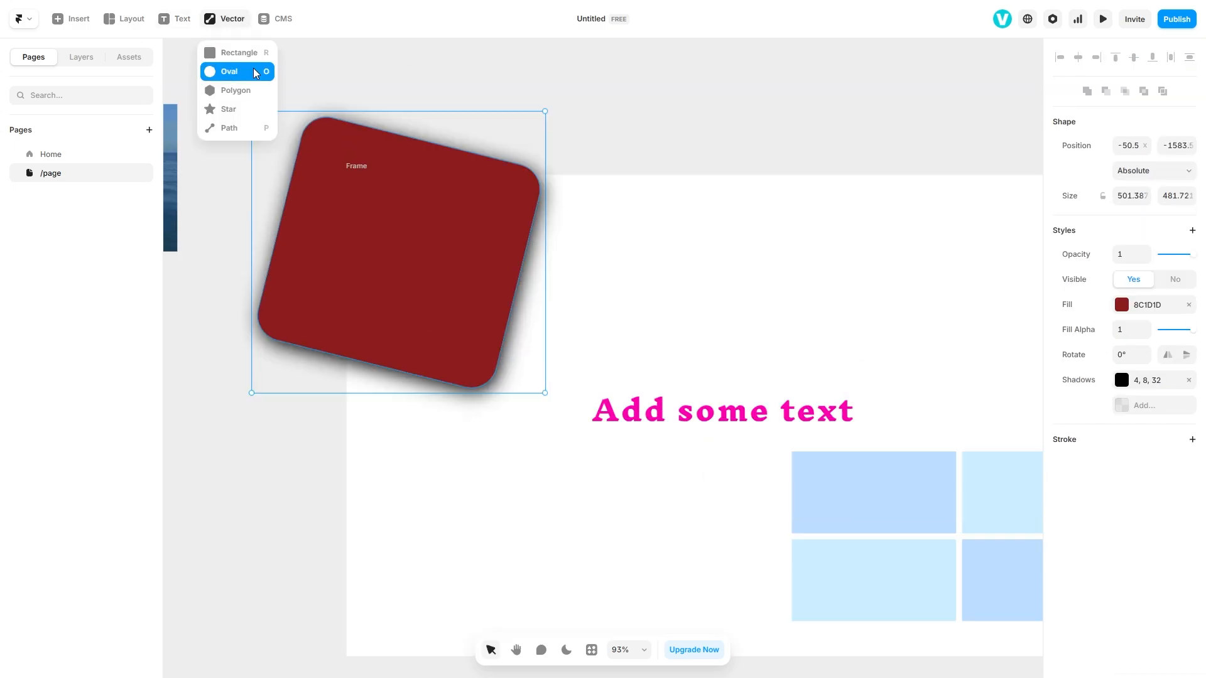
{"action": "left_click", "coordinate": [254, 73]}
{"action": "mouse_move", "coordinate": [614, 93]}
{"action": "left_mouse_down"}
{"action": "mouse_move", "coordinate": [705, 210]}
{"action": "mouse_move", "coordinate": [890, 311]}
{"action": "left_mouse_up"}
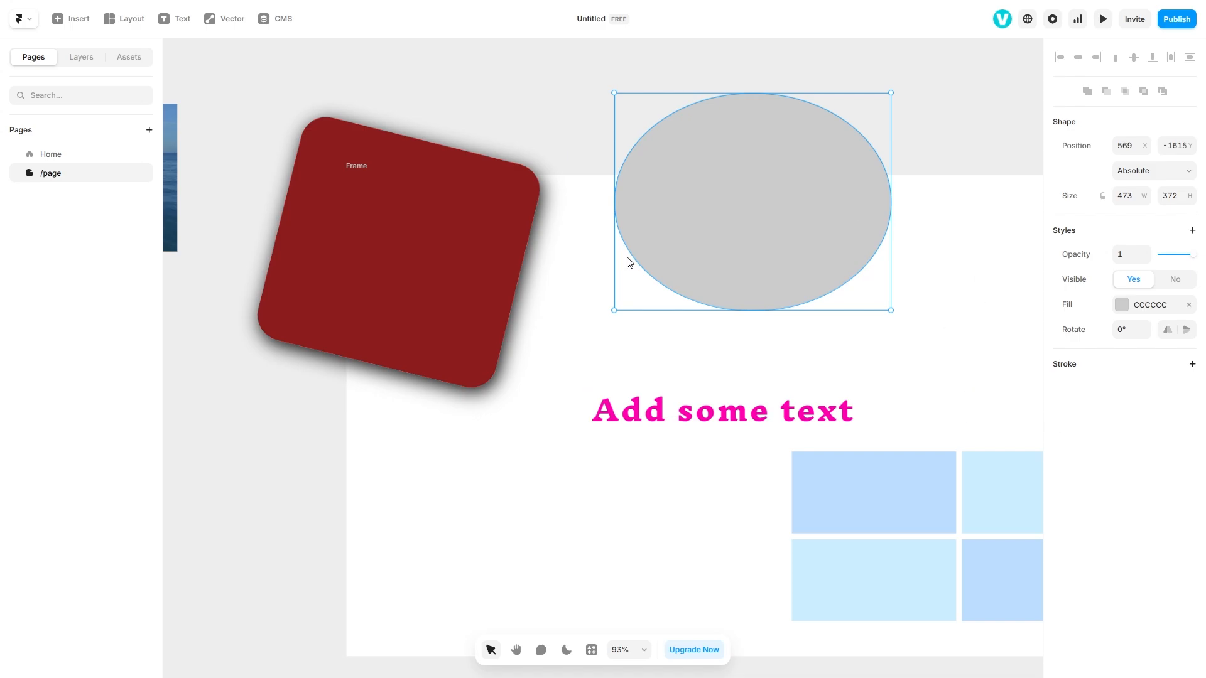
- Add a stroke to the oval and colour it 0D00FF
{"action": "left_click", "coordinate": [1191, 364]}
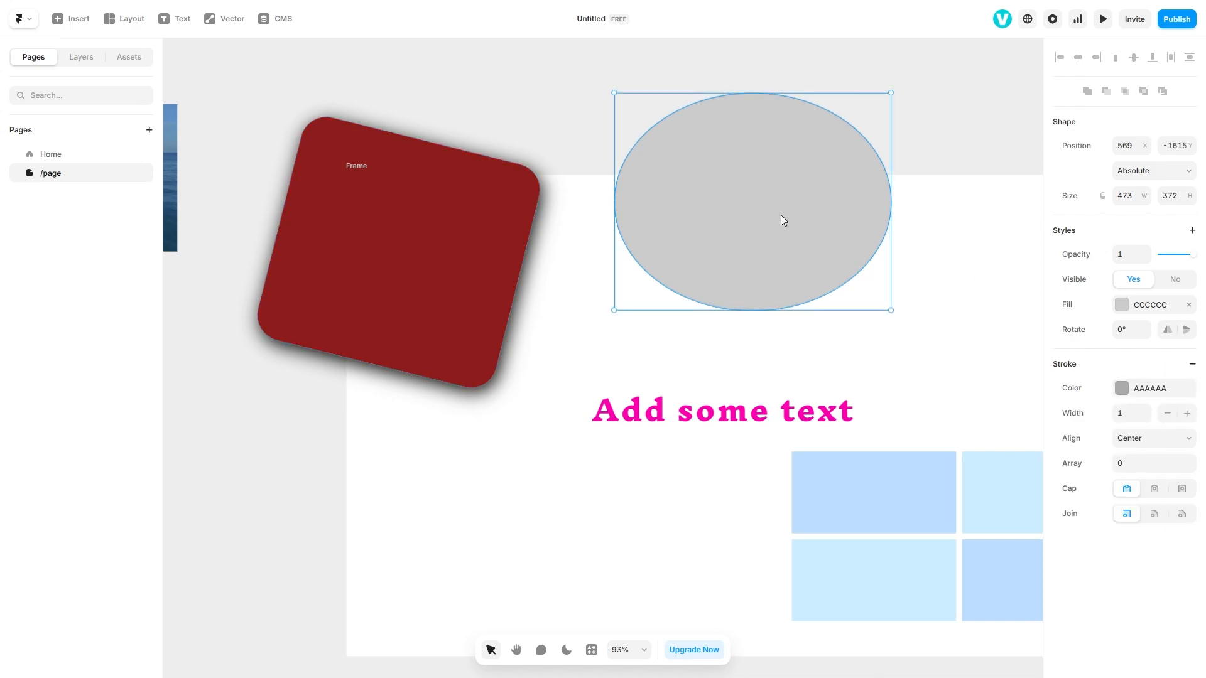
{"action": "left_click", "coordinate": [1136, 388]}
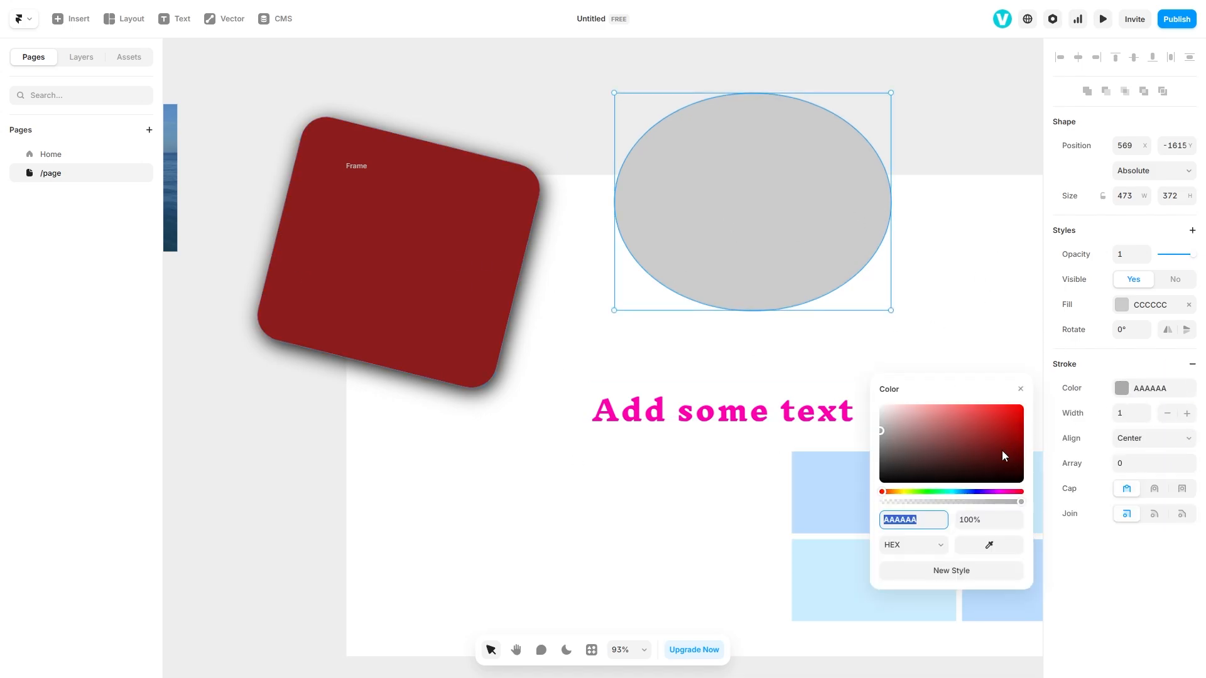
{"action": "left_click_drag", "start_coordinate": [978, 458], "coordinate": [1128, 480]}
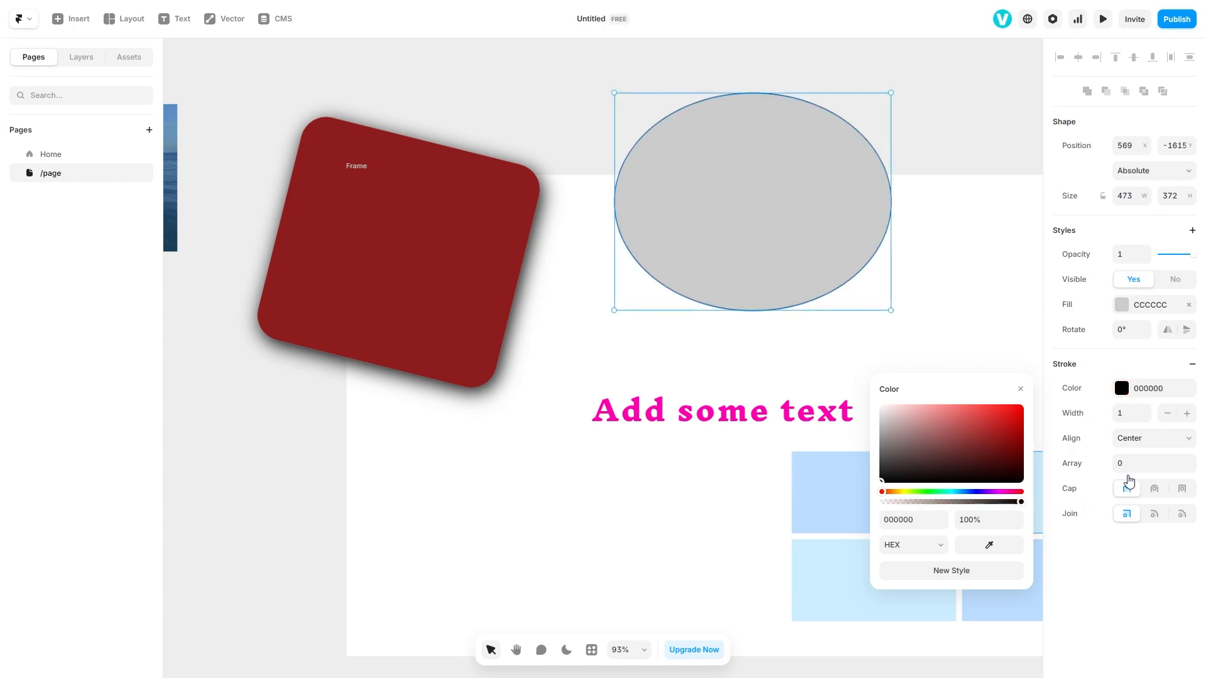
{"action": "mouse_move", "coordinate": [983, 492]}
{"action": "left_mouse_down"}
{"action": "mouse_move", "coordinate": [950, 493]}
{"action": "mouse_move", "coordinate": [976, 491]}
{"action": "left_mouse_up"}
- Set the oval's stroke width to 5 and its alignment to Inside
{"action": "left_click", "coordinate": [1183, 414]}
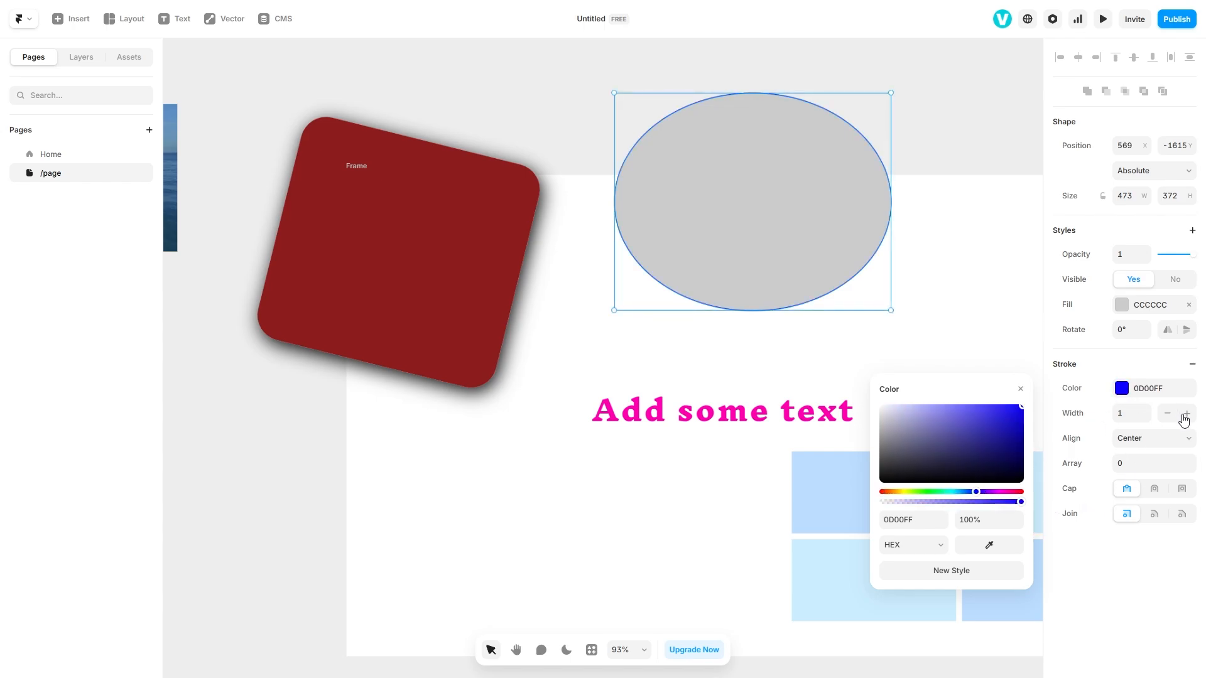
{"action": "left_click", "coordinate": [1185, 414]}
{"action": "left_click", "coordinate": [1185, 414]}
{"action": "left_click", "coordinate": [1186, 413]}
{"action": "left_click", "coordinate": [1192, 439]}
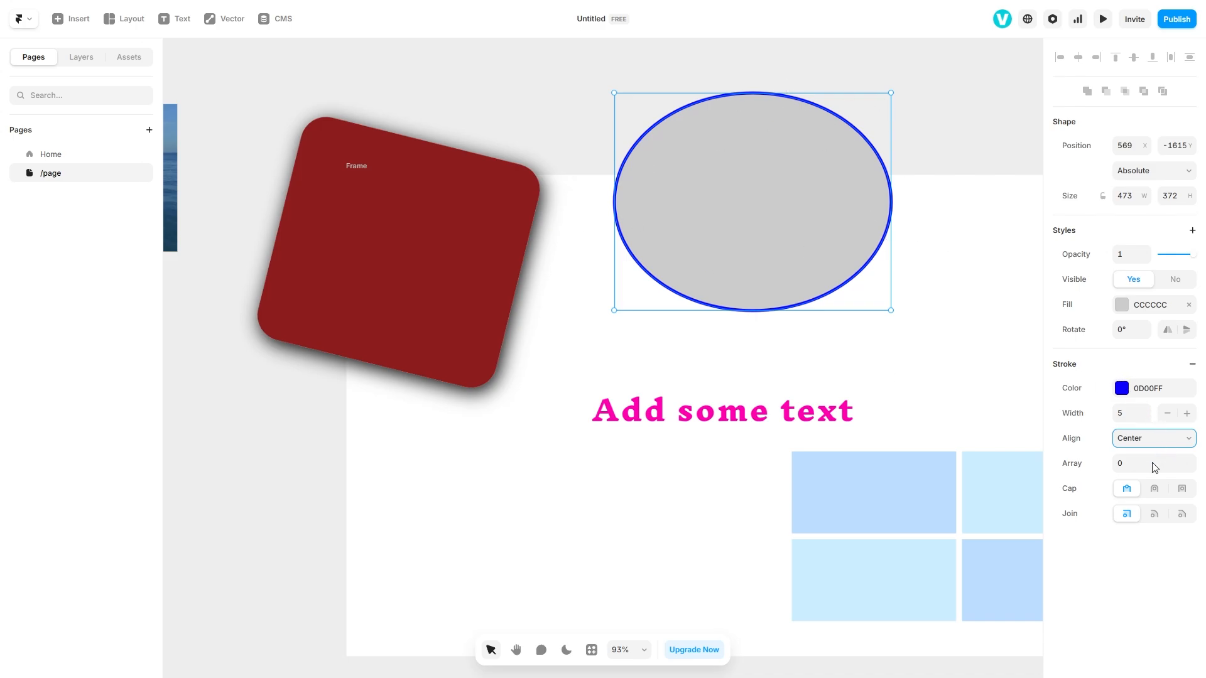
{"action": "key", "text": "Down"}
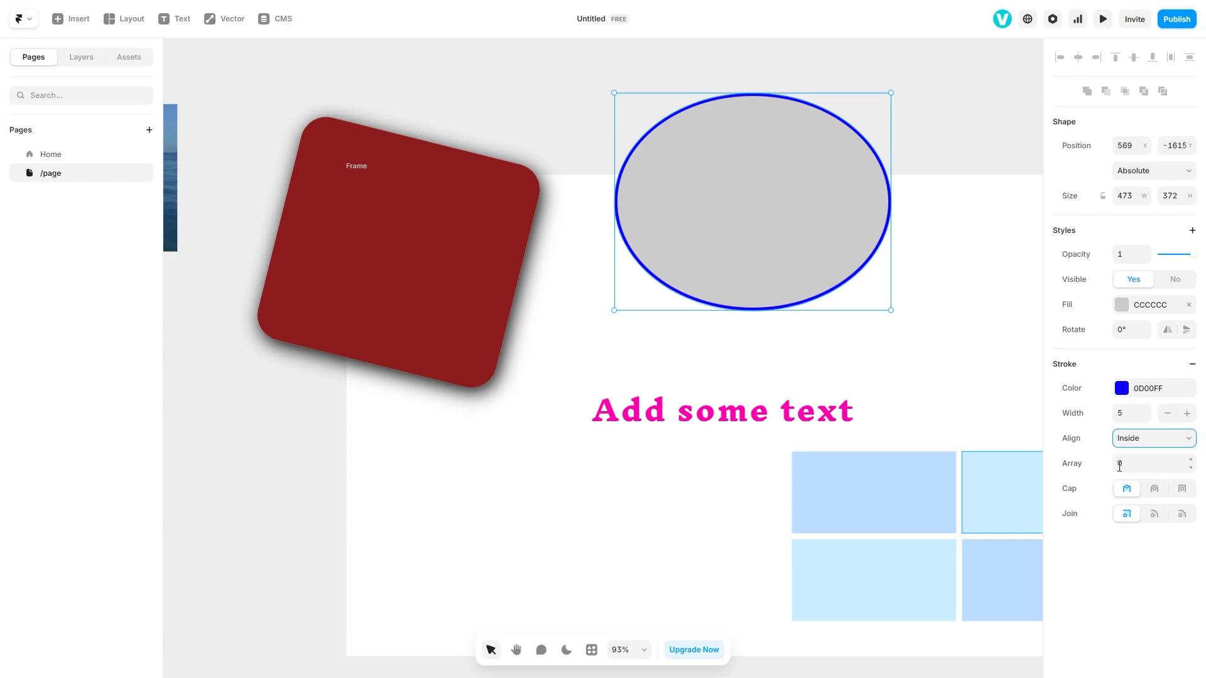
- Dash the oval's stroke by raising its Array value to 18
{"action": "left_click", "coordinate": [1193, 458]}
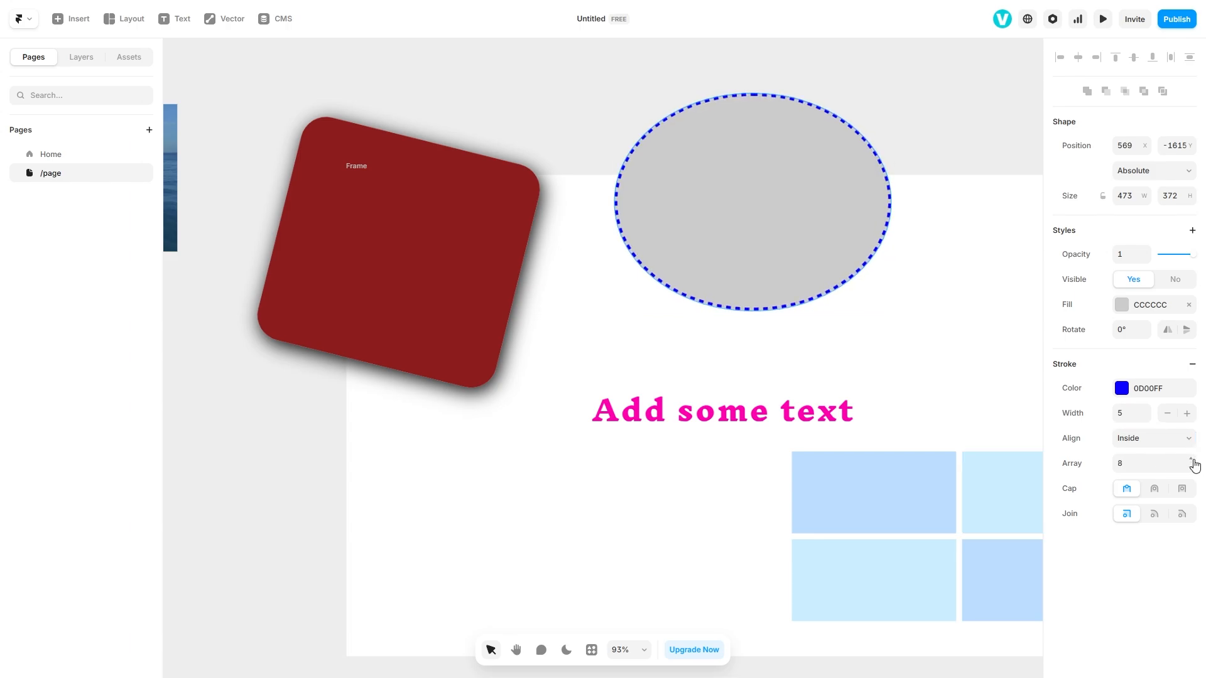
{"action": "left_click", "coordinate": [1192, 459]}
{"action": "left_click", "coordinate": [1192, 459]}
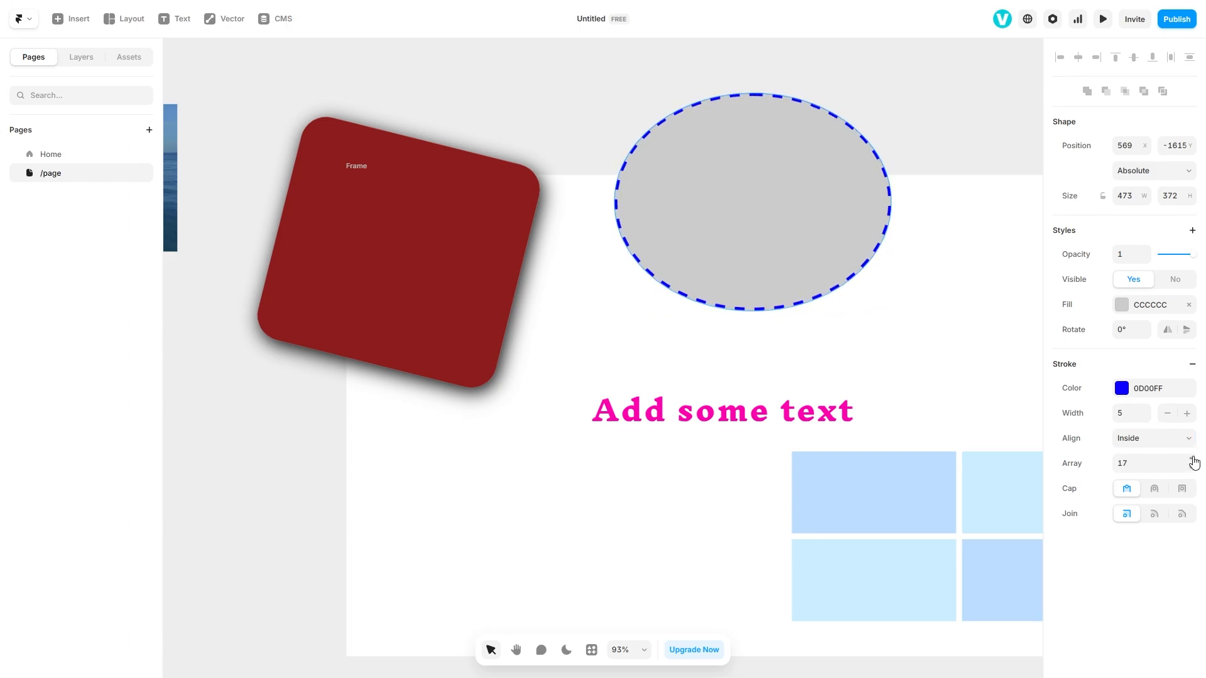
{"action": "left_click", "coordinate": [1192, 459]}
- Try the second and third cap styles on the oval's dashed stroke and return to the first one
{"action": "left_click", "coordinate": [1154, 490]}
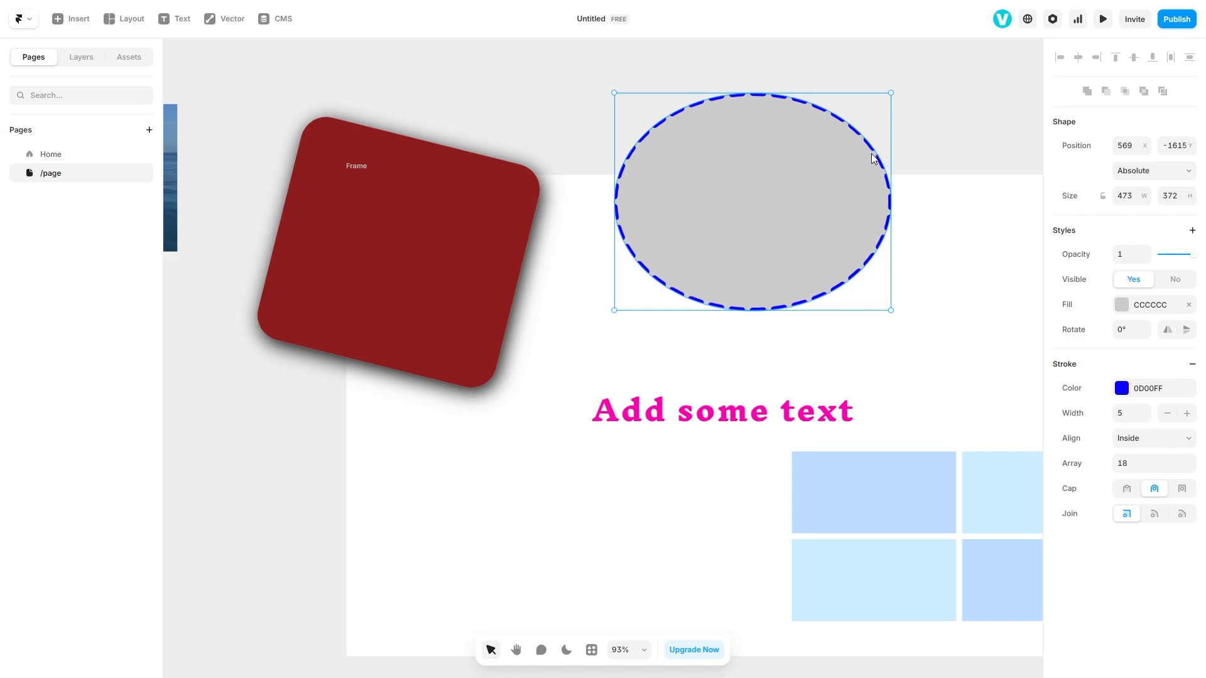
{"action": "scroll", "coordinate": [873, 158], "scroll_direction": "up", "scroll_amount": 5}
{"action": "left_click", "coordinate": [1181, 489]}
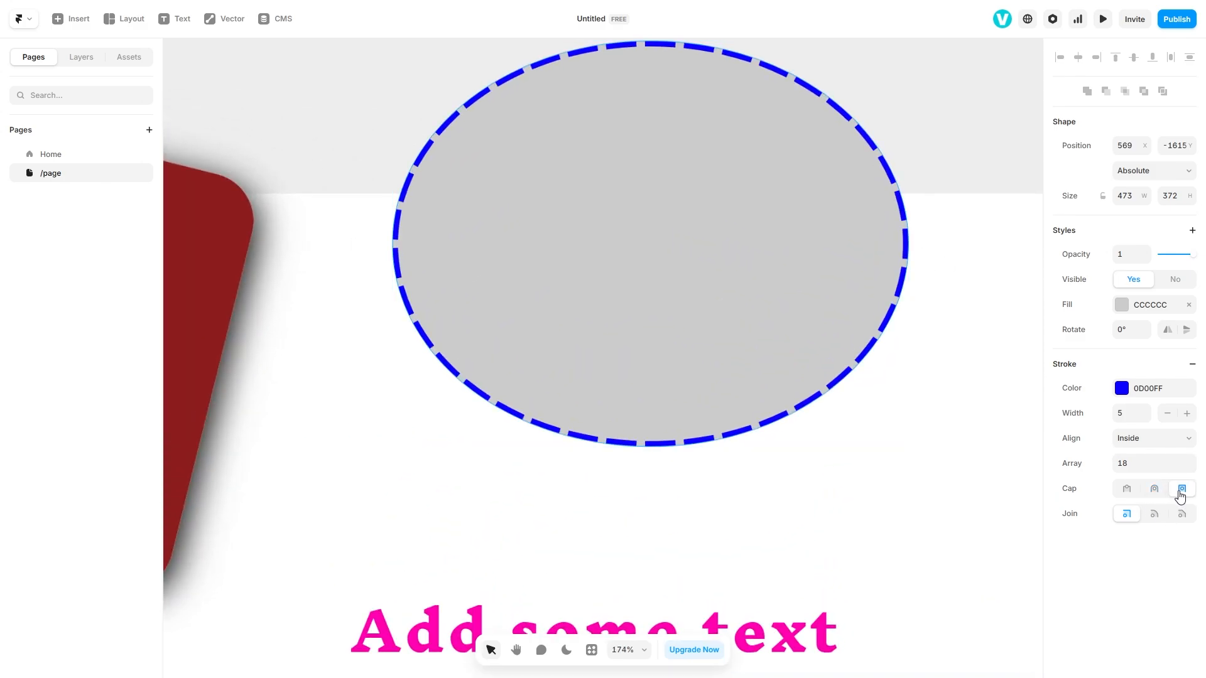
{"action": "left_click", "coordinate": [1124, 492]}
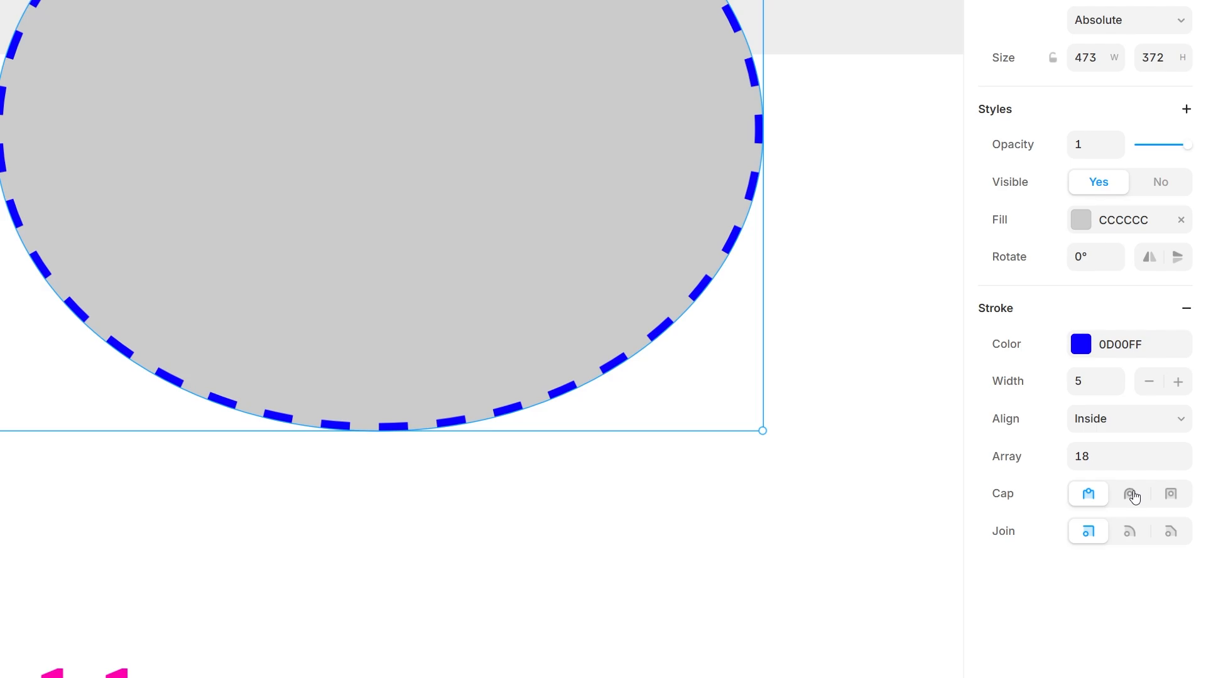
- Try the join styles on the oval's stroke and choose the third one
{"action": "left_click", "coordinate": [1122, 537]}
{"action": "left_click", "coordinate": [1094, 537]}
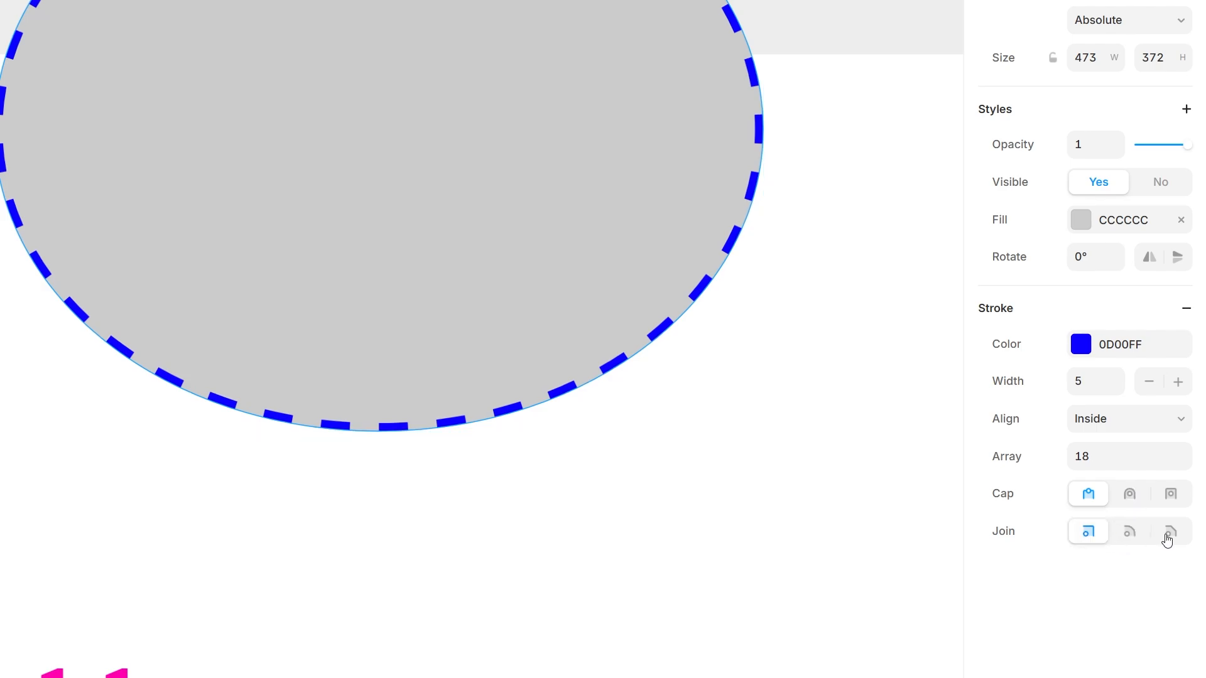
{"action": "left_click", "coordinate": [1167, 540]}
{"action": "scroll", "coordinate": [785, 439], "scroll_direction": "down", "scroll_amount": 3}
{"action": "scroll", "coordinate": [263, 289], "scroll_direction": "left", "scroll_amount": 5}
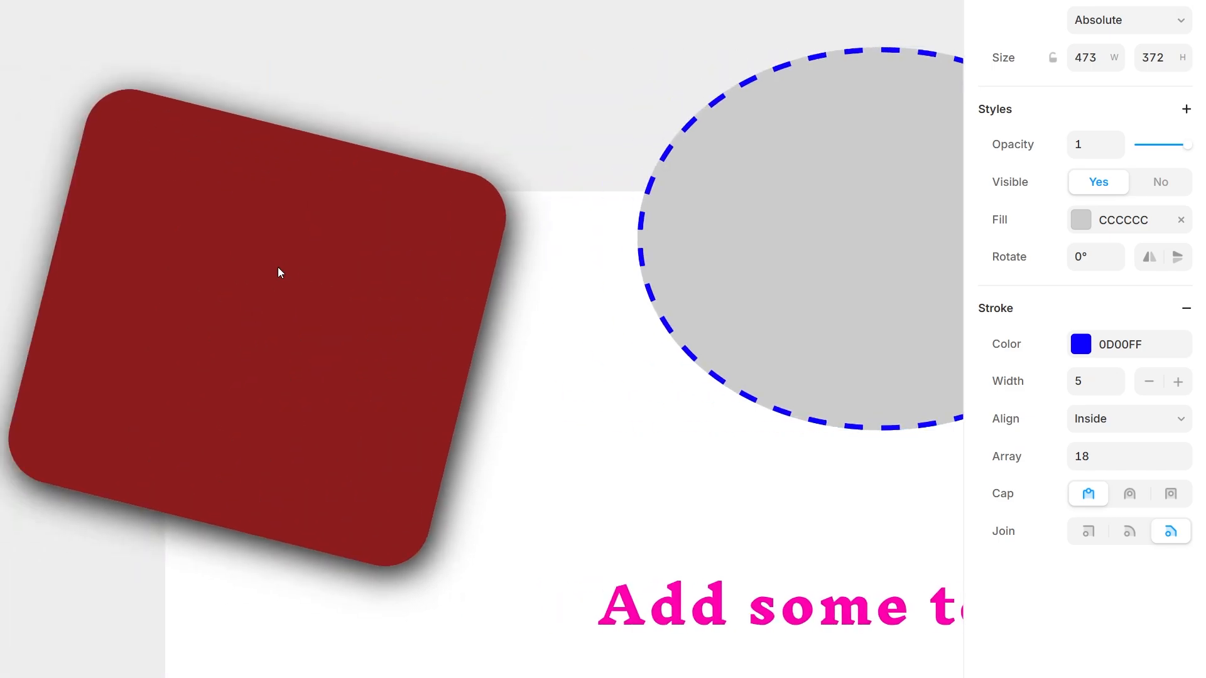
- Add a stroke to the red rotated square and set its width to 9
{"action": "scroll", "coordinate": [280, 272], "scroll_direction": "left", "scroll_amount": 5}
{"action": "left_click", "coordinate": [461, 207]}
{"action": "left_click", "coordinate": [1186, 420]}
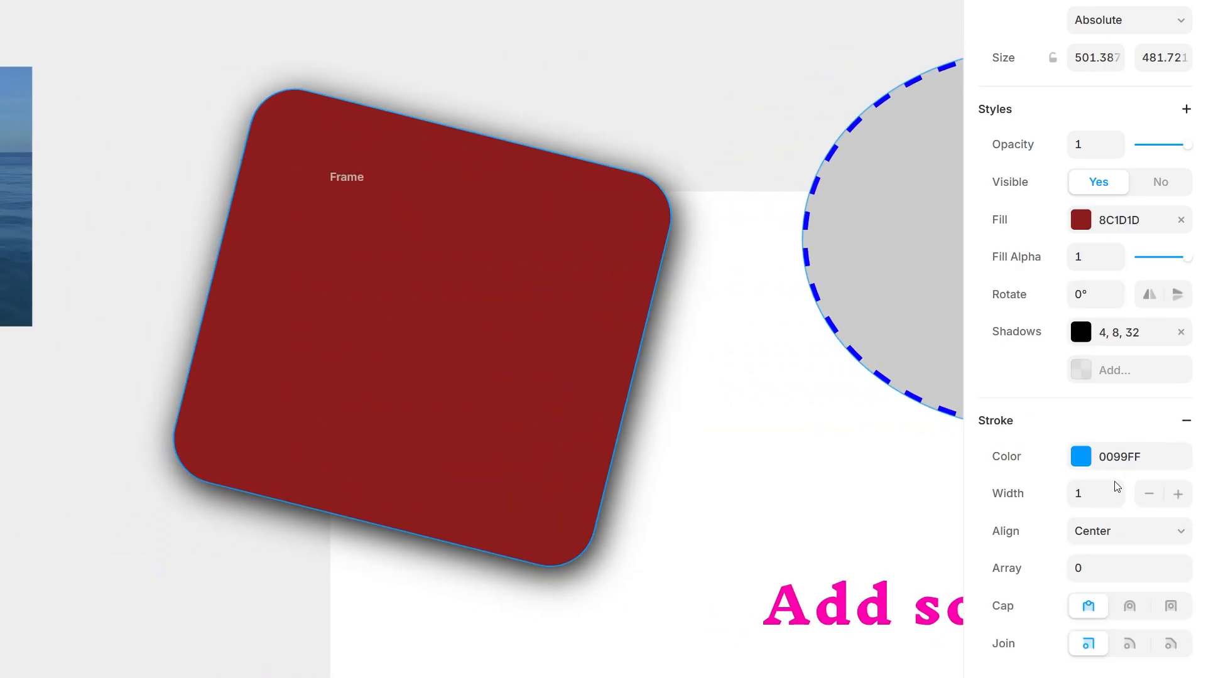
{"action": "left_click", "coordinate": [1174, 401]}
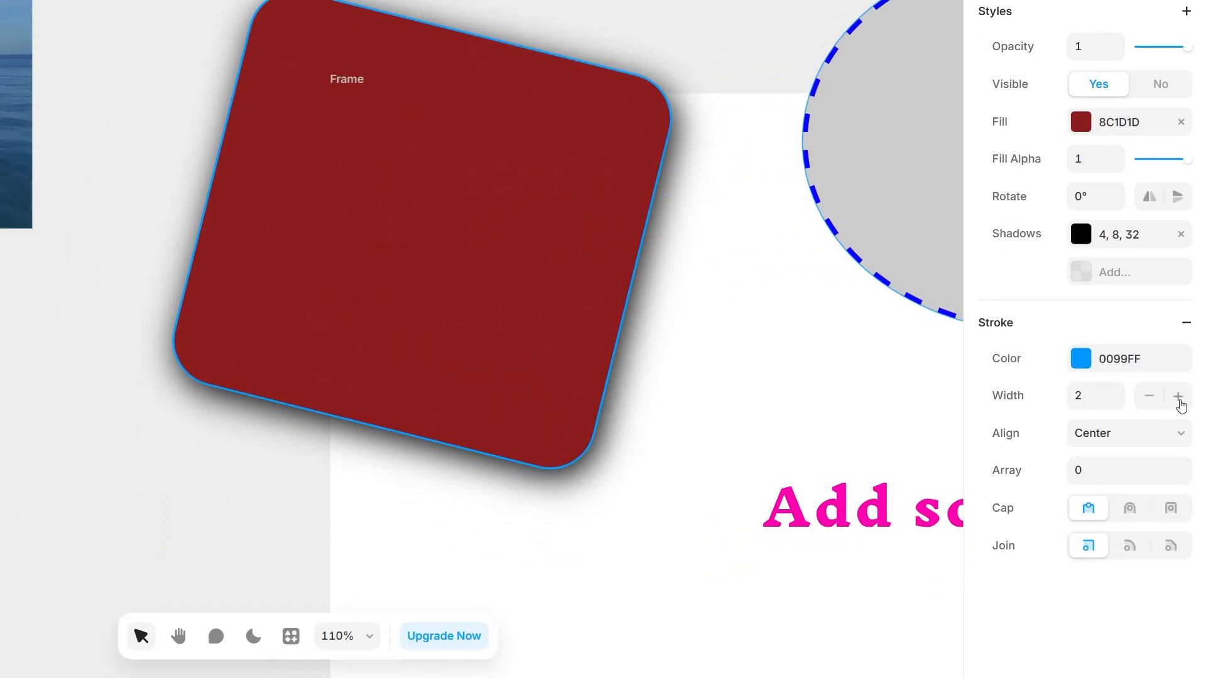
{"action": "left_click", "coordinate": [1176, 400]}
{"action": "left_click", "coordinate": [1176, 401]}
{"action": "left_click", "coordinate": [1176, 401]}
{"action": "left_click", "coordinate": [1175, 401]}
{"action": "left_click", "coordinate": [1176, 400]}
{"action": "left_click", "coordinate": [1175, 401]}
{"action": "left_click", "coordinate": [1175, 401]}
- Dash the red square's stroke with an Array value of 14 and use the second join style
{"action": "left_click", "coordinate": [1181, 465]}
{"action": "left_click", "coordinate": [1182, 465]}
{"action": "left_click", "coordinate": [1181, 465]}
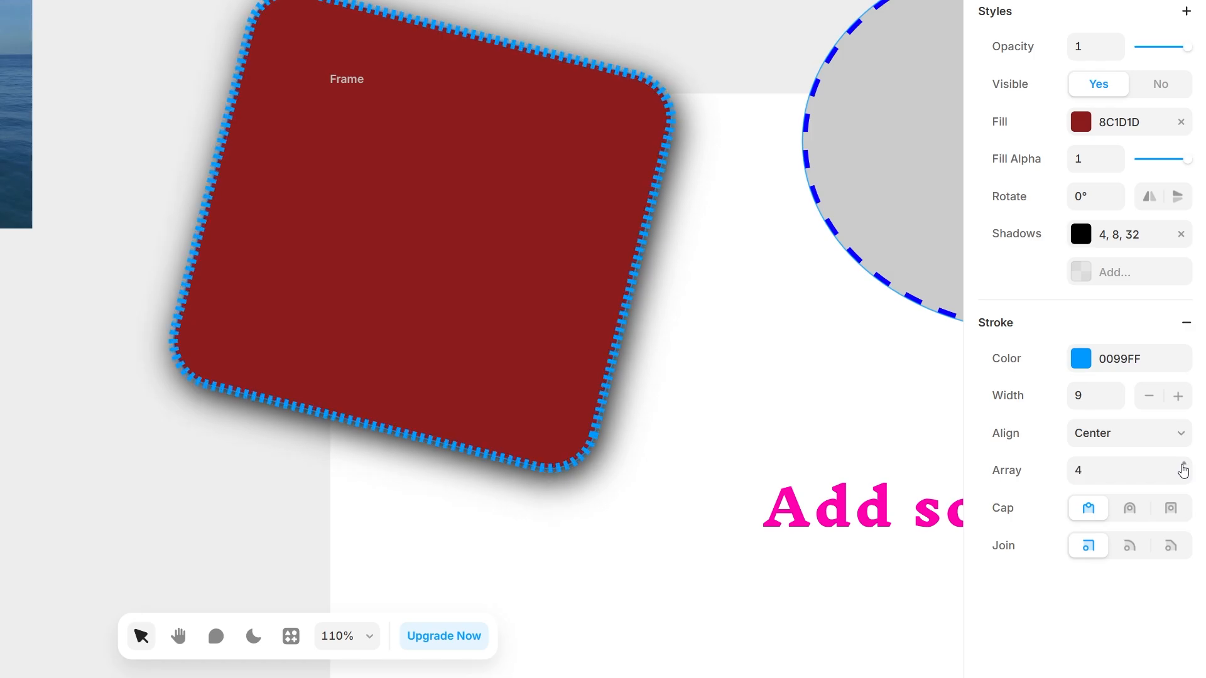
{"action": "left_click", "coordinate": [1181, 465]}
{"action": "left_click", "coordinate": [1182, 465]}
{"action": "left_click", "coordinate": [1181, 466]}
{"action": "left_click", "coordinate": [1181, 465]}
{"action": "left_click", "coordinate": [1182, 465]}
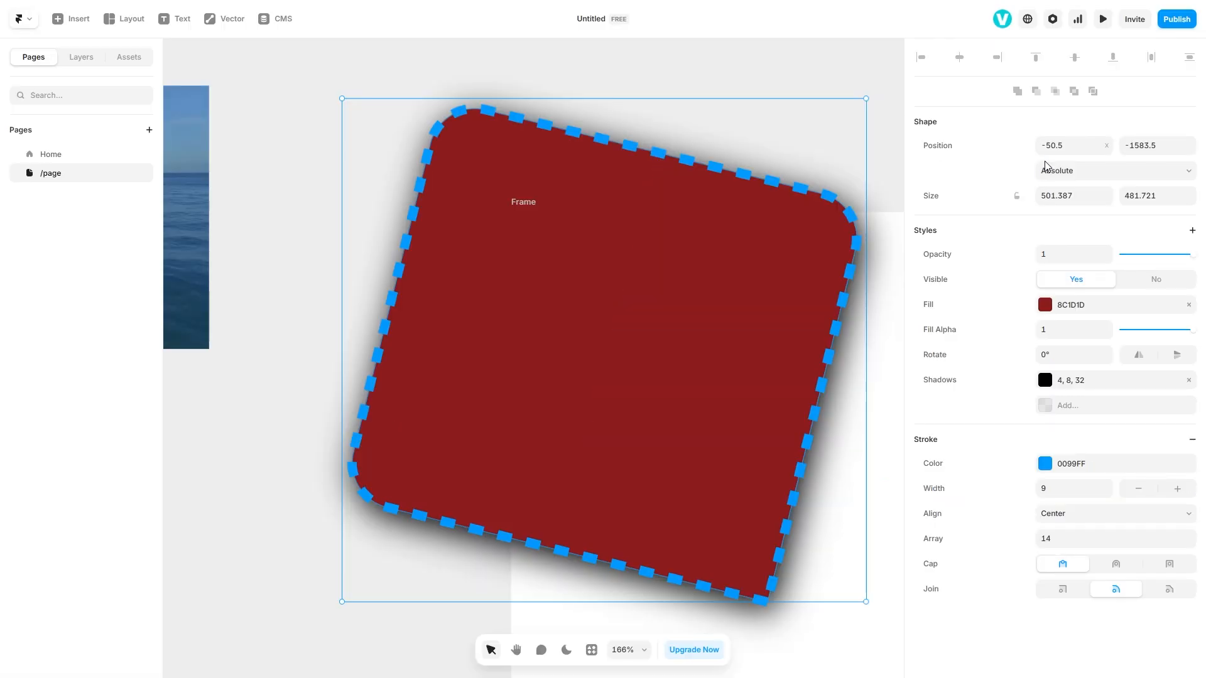
- Edit the red square's path points and set their corner radius to 0
{"action": "double_click", "coordinate": [476, 266]}
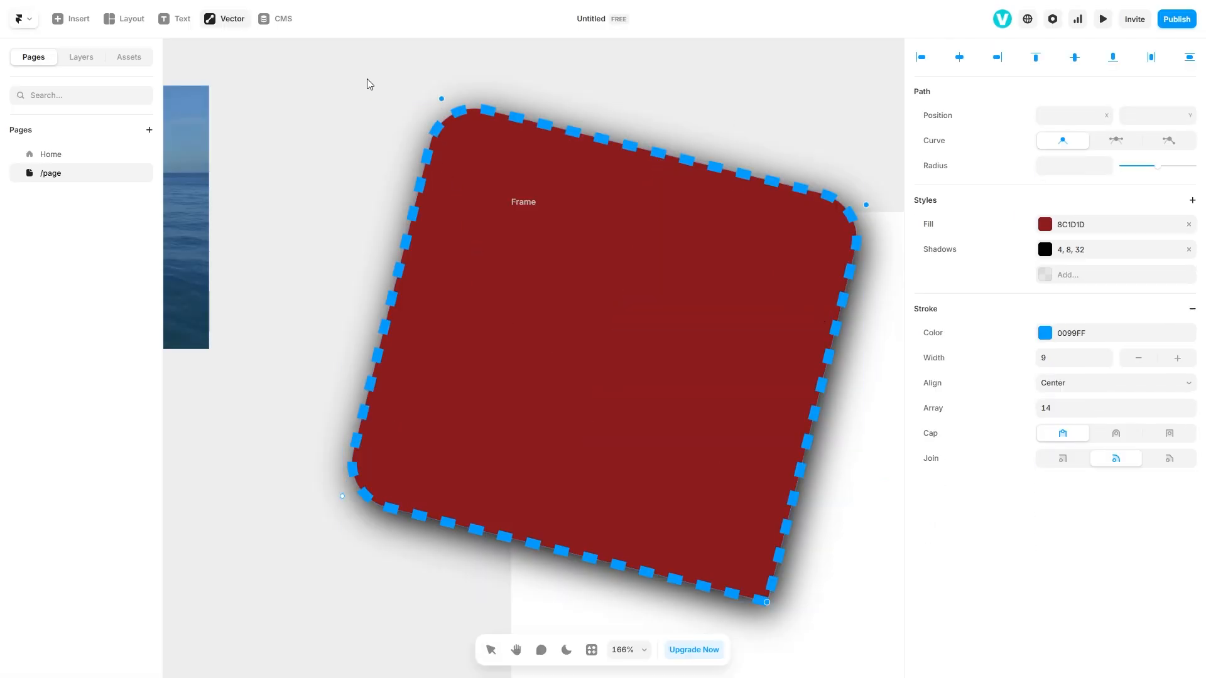
{"action": "left_click_drag", "start_coordinate": [324, 54], "coordinate": [894, 572]}
{"action": "double_click", "coordinate": [387, 152]}
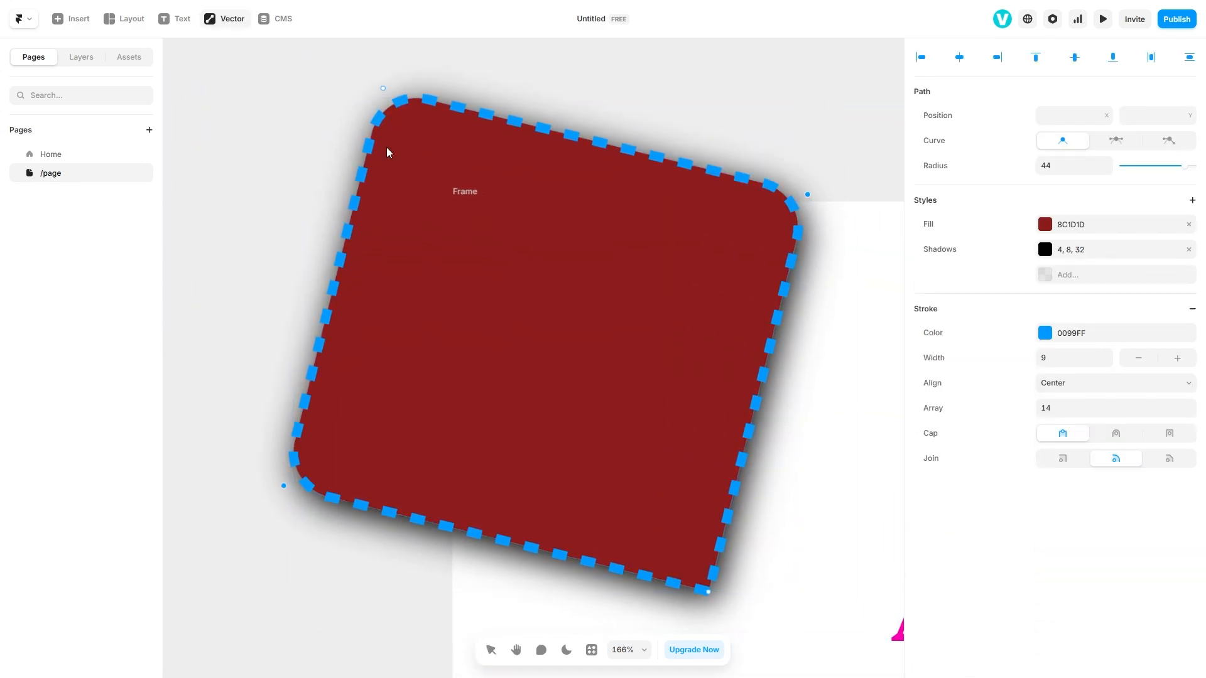
{"action": "left_click_drag", "start_coordinate": [1182, 167], "coordinate": [829, 167]}
{"action": "left_click_drag", "start_coordinate": [361, 49], "coordinate": [474, 151]}
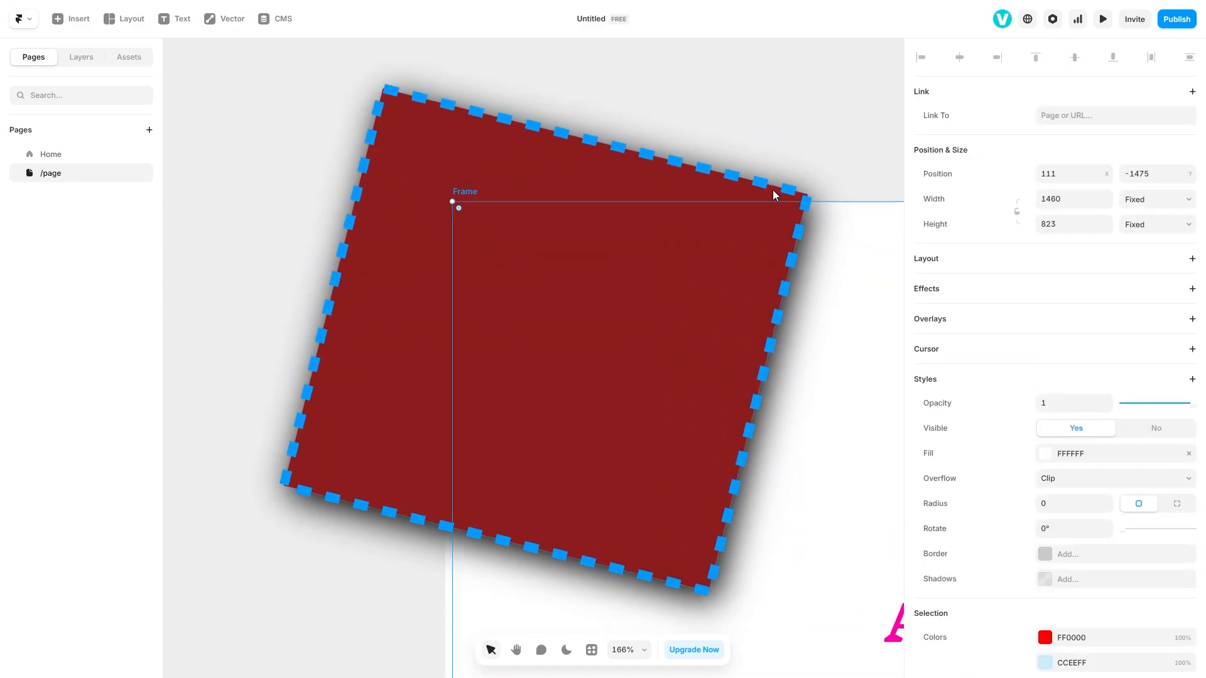
- Reopen the red square's path for editing and raise its stroke's Array value to 18
{"action": "double_click", "coordinate": [749, 184]}
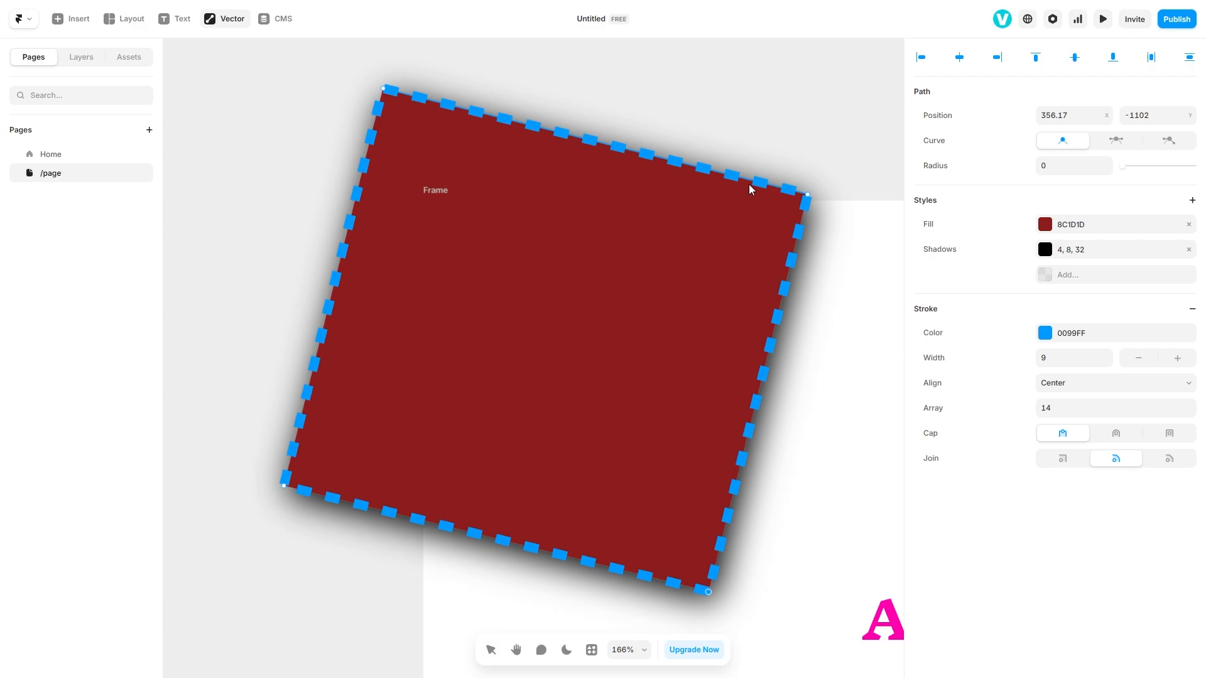
{"action": "scroll", "coordinate": [819, 190], "scroll_direction": "up", "scroll_amount": 5}
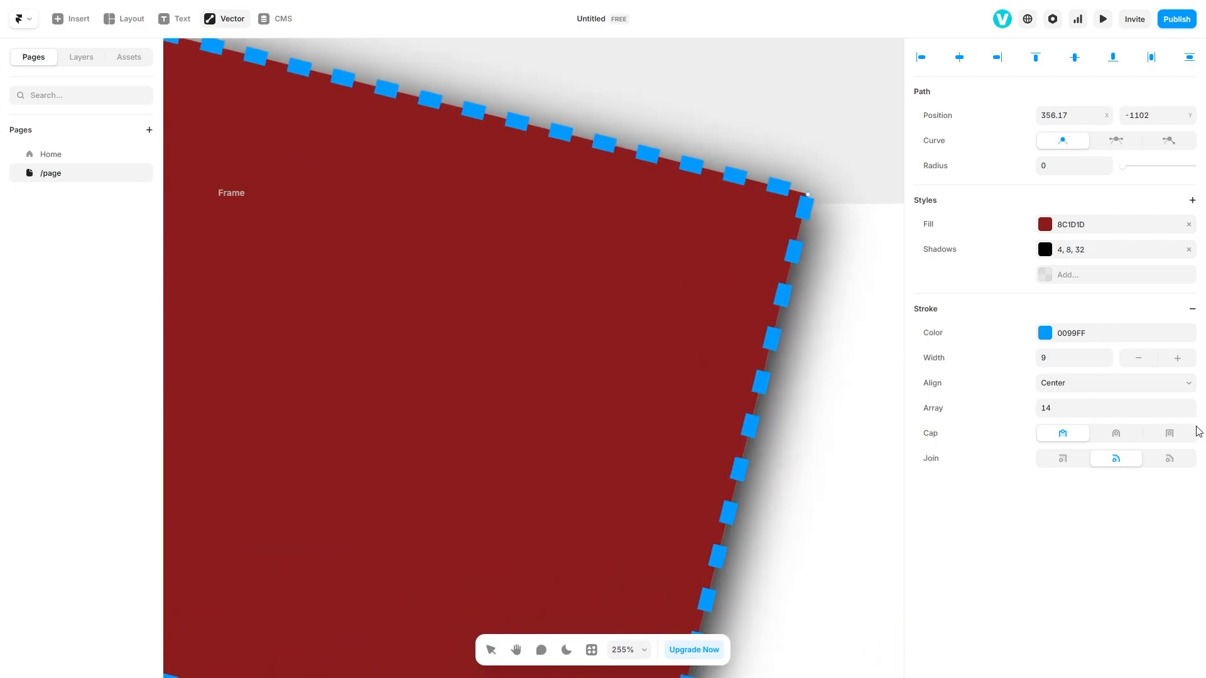
{"action": "left_click", "coordinate": [1190, 406]}
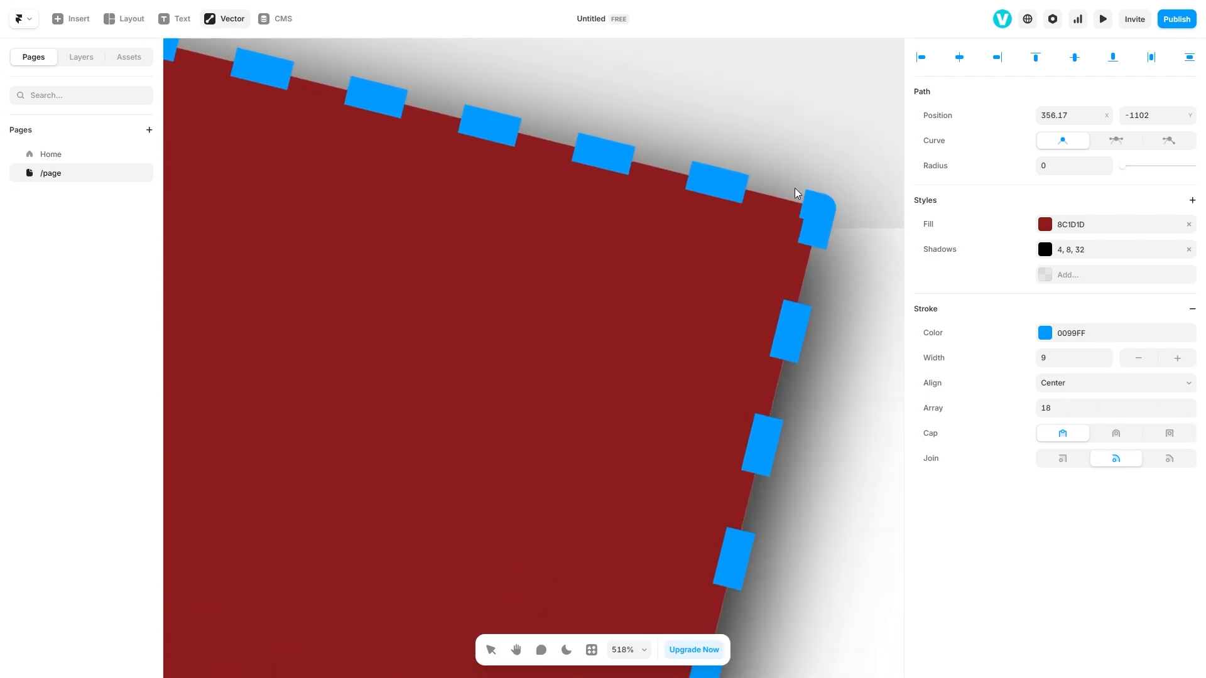
- Compare the join styles at the red square's upper-right corner and choose the third one
{"action": "scroll", "coordinate": [795, 187], "scroll_direction": "up", "scroll_amount": 7}
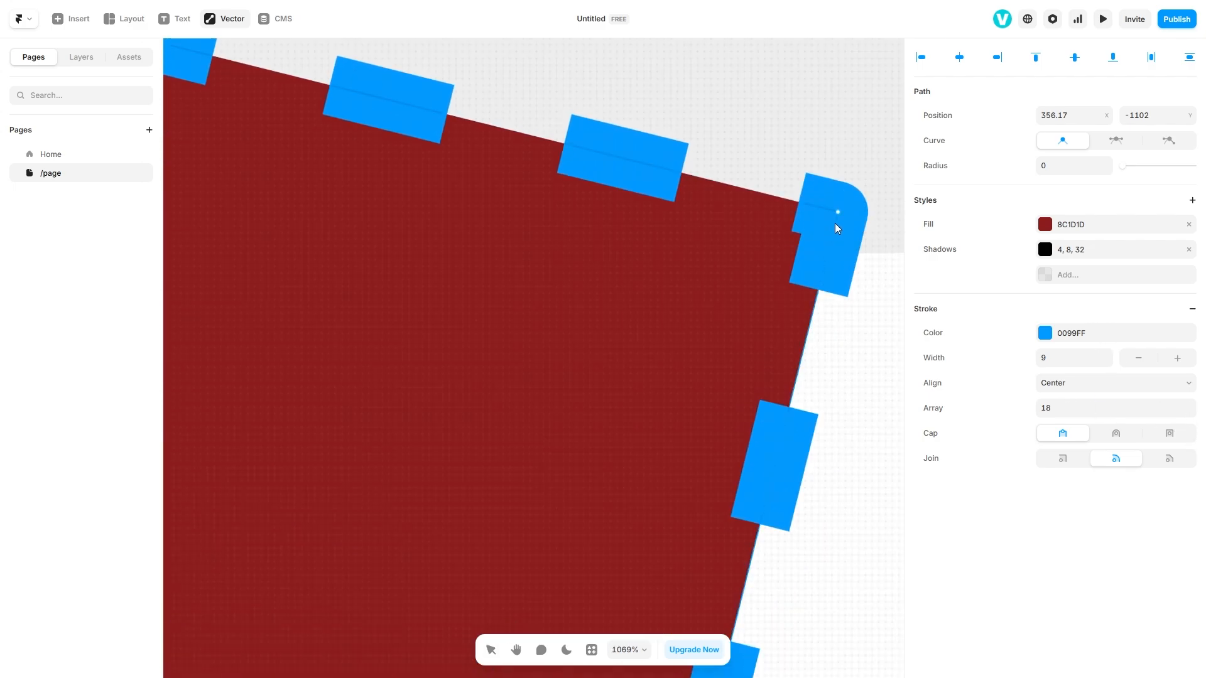
{"action": "scroll", "coordinate": [839, 219], "scroll_direction": "up", "scroll_amount": 1}
{"action": "scroll", "coordinate": [840, 218], "scroll_direction": "right", "scroll_amount": 1}
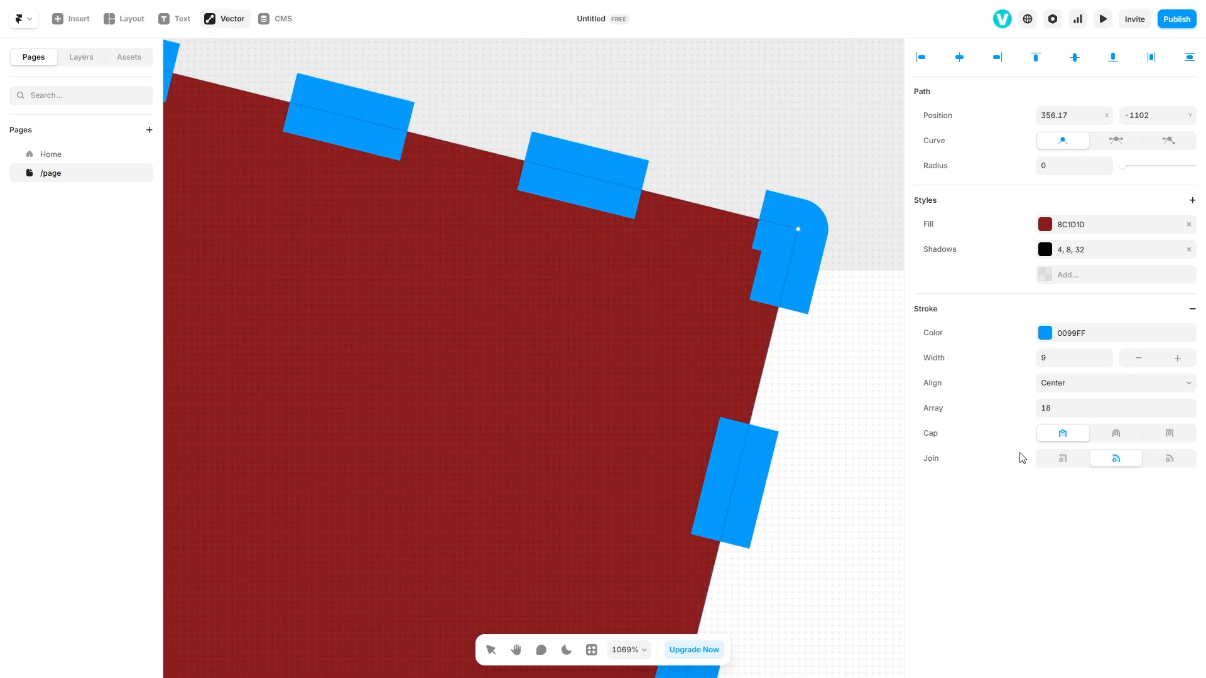
{"action": "left_click", "coordinate": [1067, 465]}
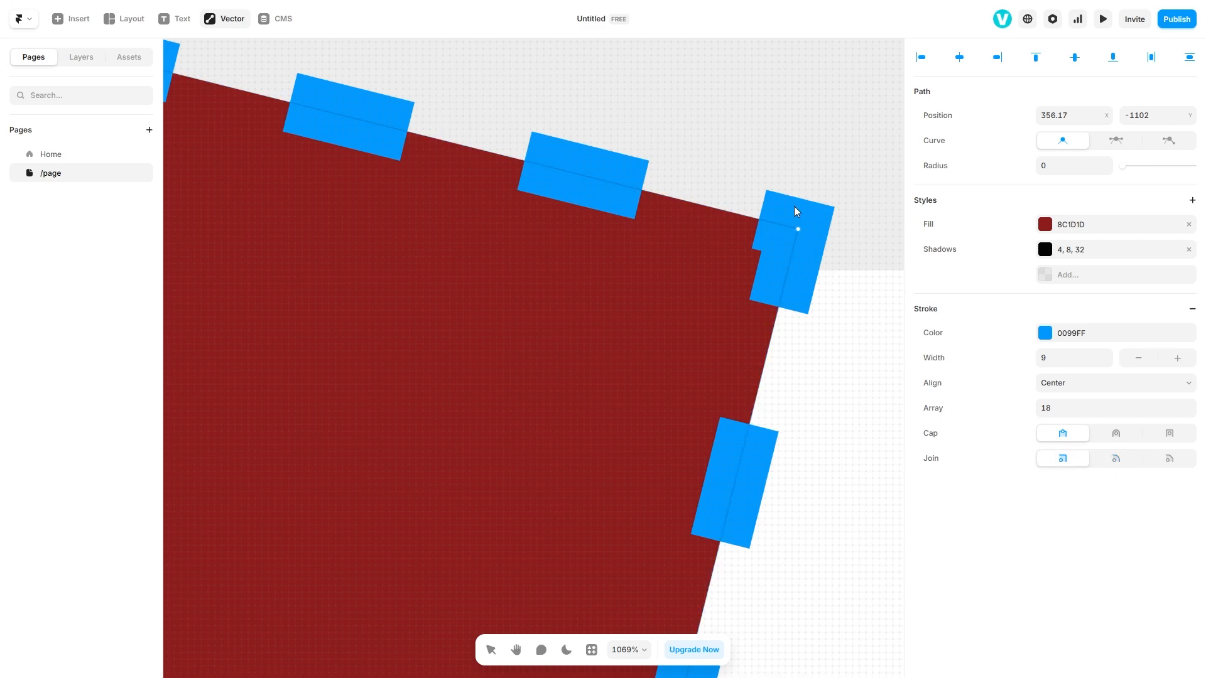
{"action": "left_click", "coordinate": [1119, 466]}
{"action": "left_click", "coordinate": [1168, 459]}
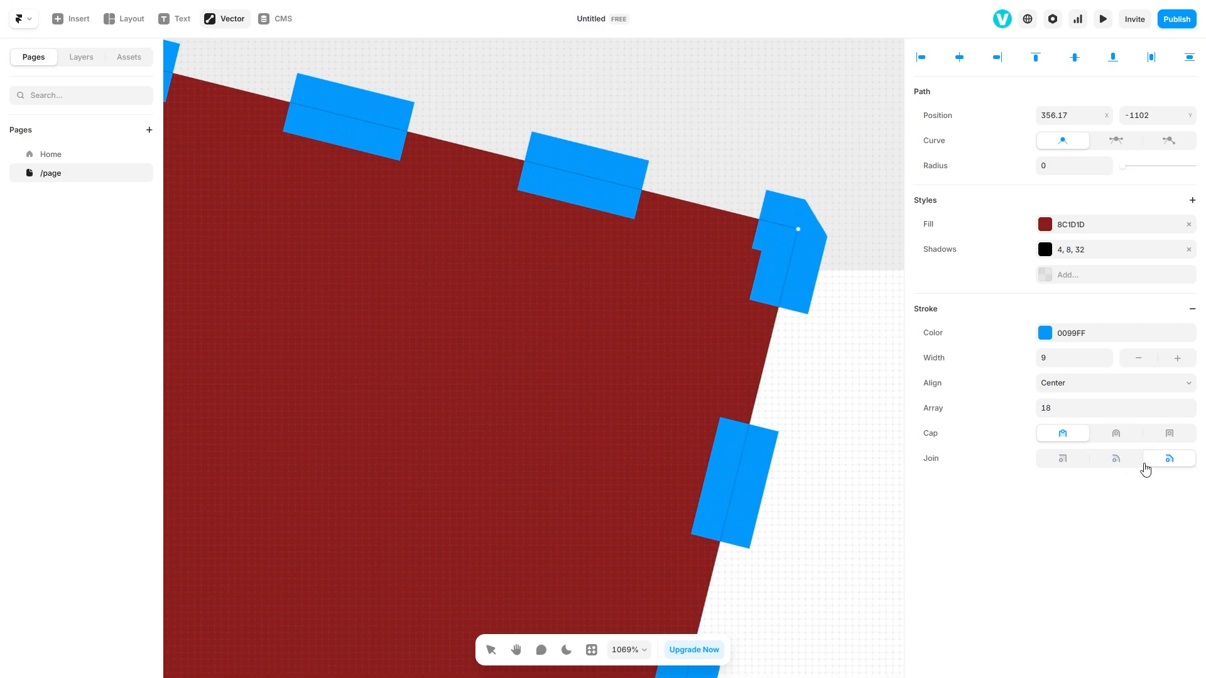
- Change the red square's stroke color to pale pink FFC4C4
{"action": "scroll", "coordinate": [437, 268], "scroll_direction": "down", "scroll_amount": 15}
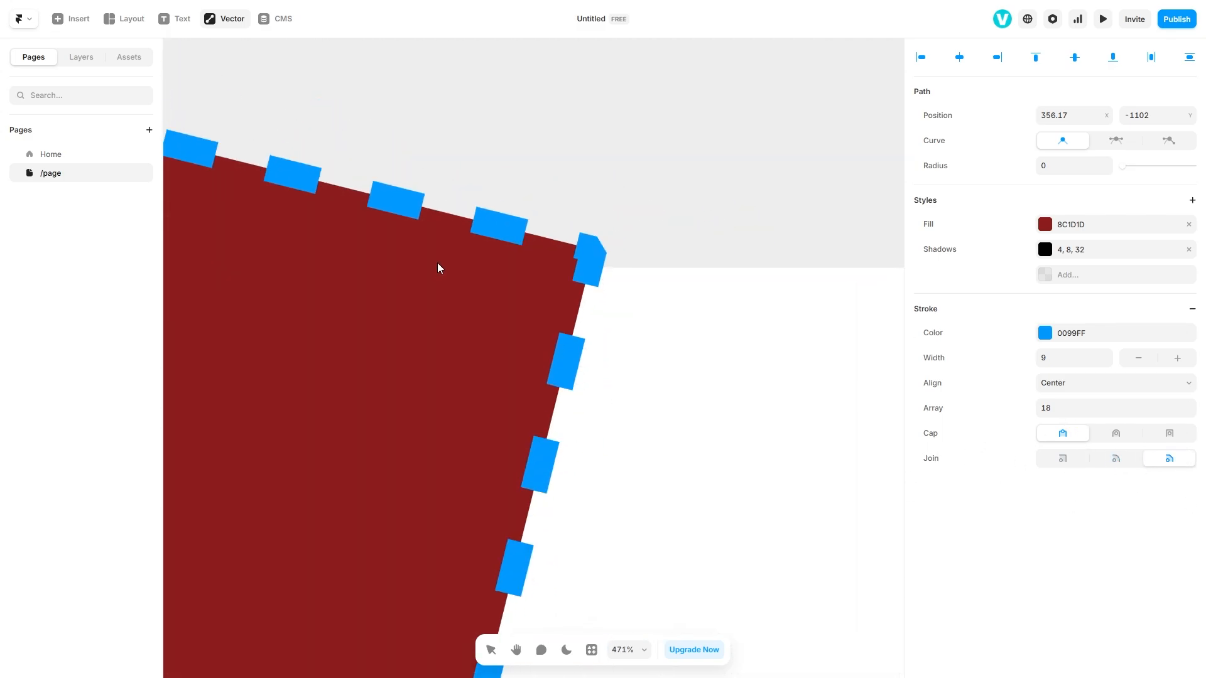
{"action": "scroll", "coordinate": [436, 327], "scroll_direction": "down", "scroll_amount": 2}
{"action": "scroll", "coordinate": [436, 327], "scroll_direction": "right", "scroll_amount": 1}
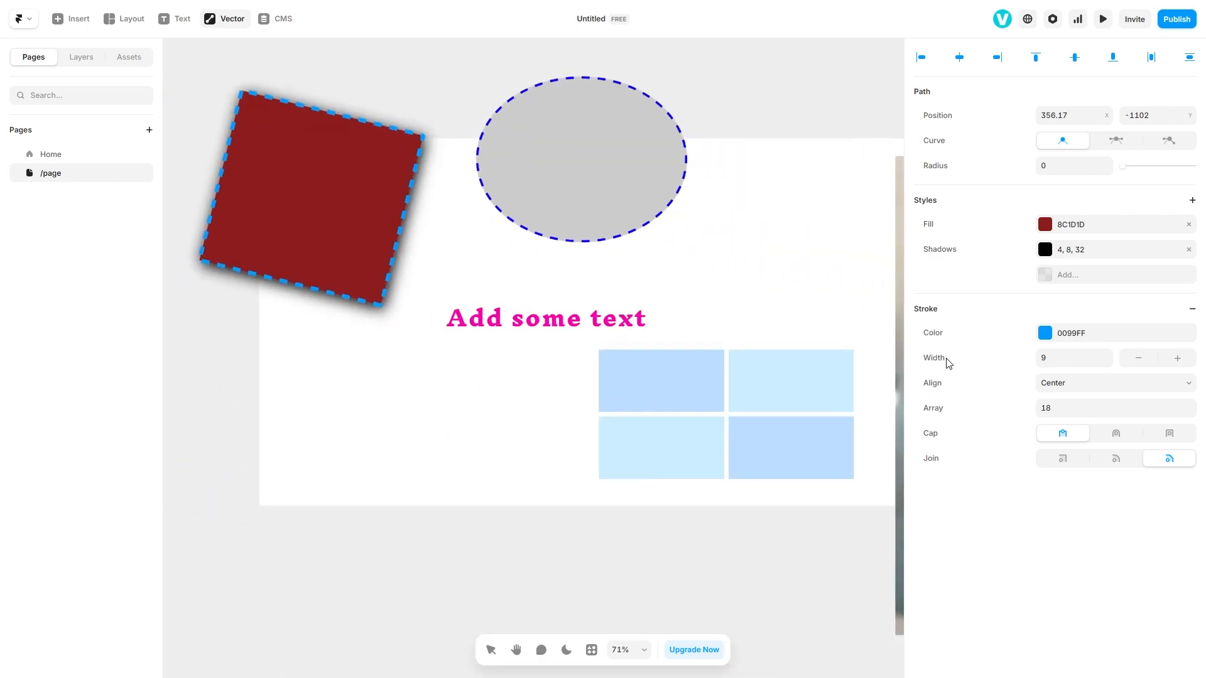
{"action": "left_click", "coordinate": [1044, 333]}
{"action": "mouse_move", "coordinate": [830, 437]}
{"action": "left_mouse_down"}
{"action": "mouse_move", "coordinate": [746, 440]}
{"action": "mouse_move", "coordinate": [765, 451]}
{"action": "left_mouse_up"}
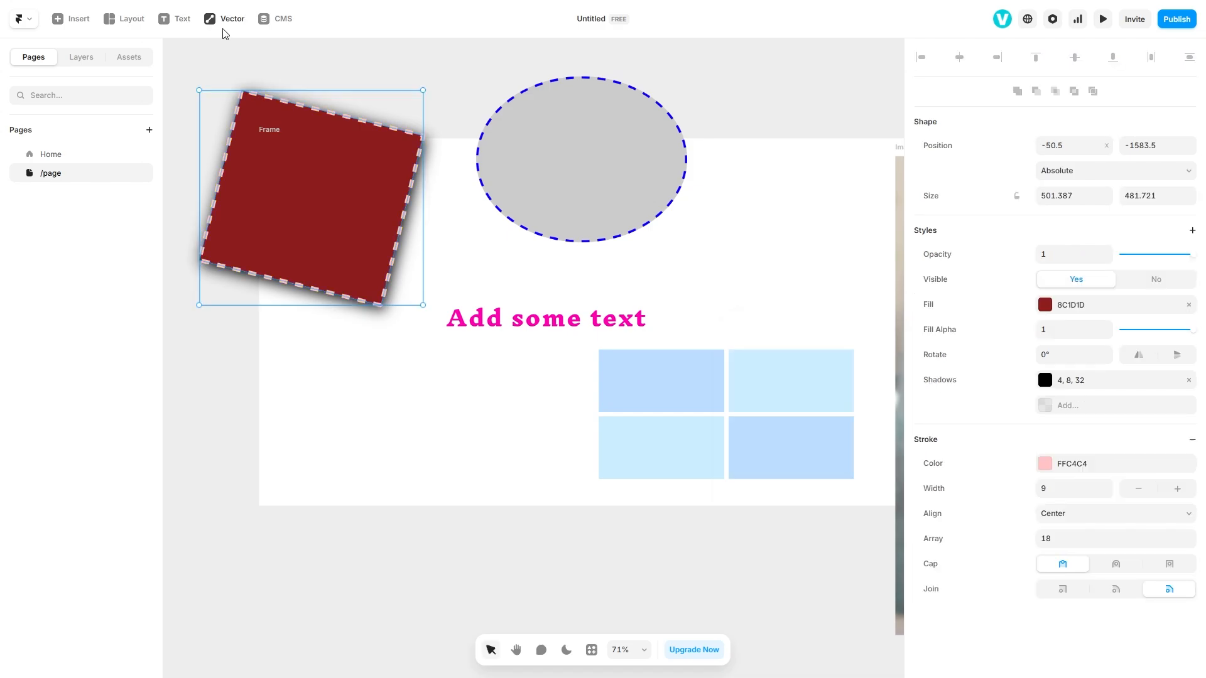
- Draw a six-sided polygon about 520 by 401 near the frame's lower left and fill it with green 2FA86A
{"action": "left_click", "coordinate": [224, 18]}
{"action": "left_click", "coordinate": [236, 86]}
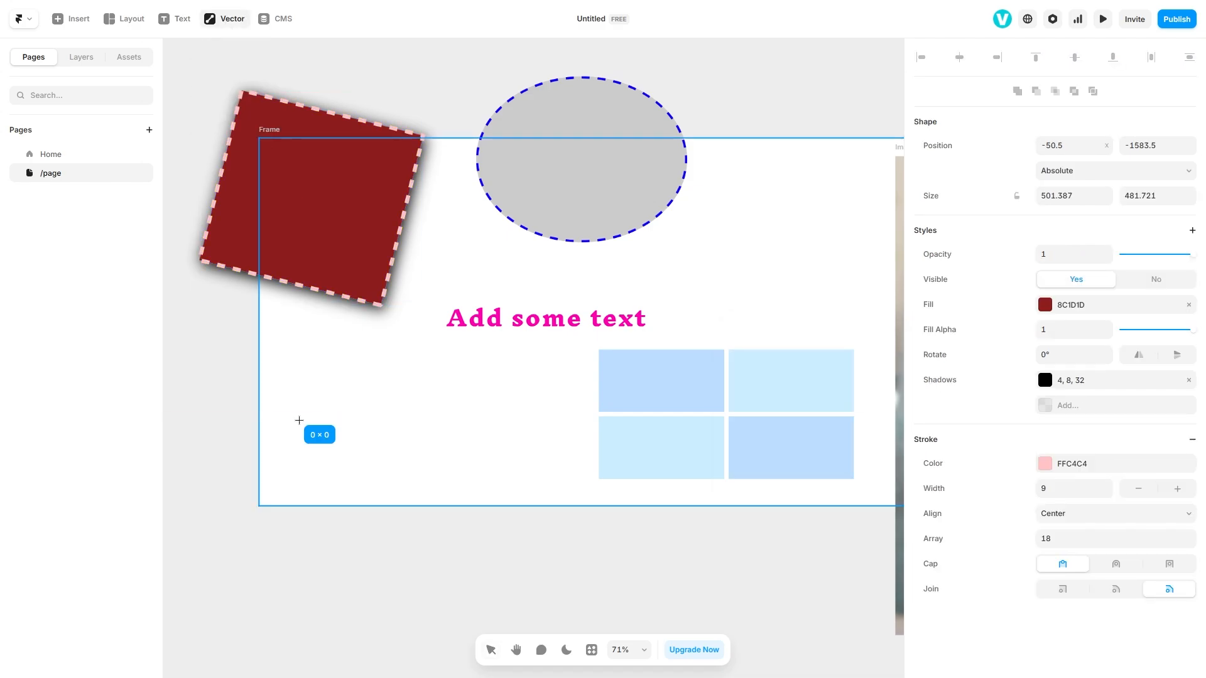
{"action": "left_click_drag", "start_coordinate": [299, 421], "coordinate": [535, 603]}
{"action": "left_click", "coordinate": [1044, 329]}
{"action": "left_click", "coordinate": [801, 462]}
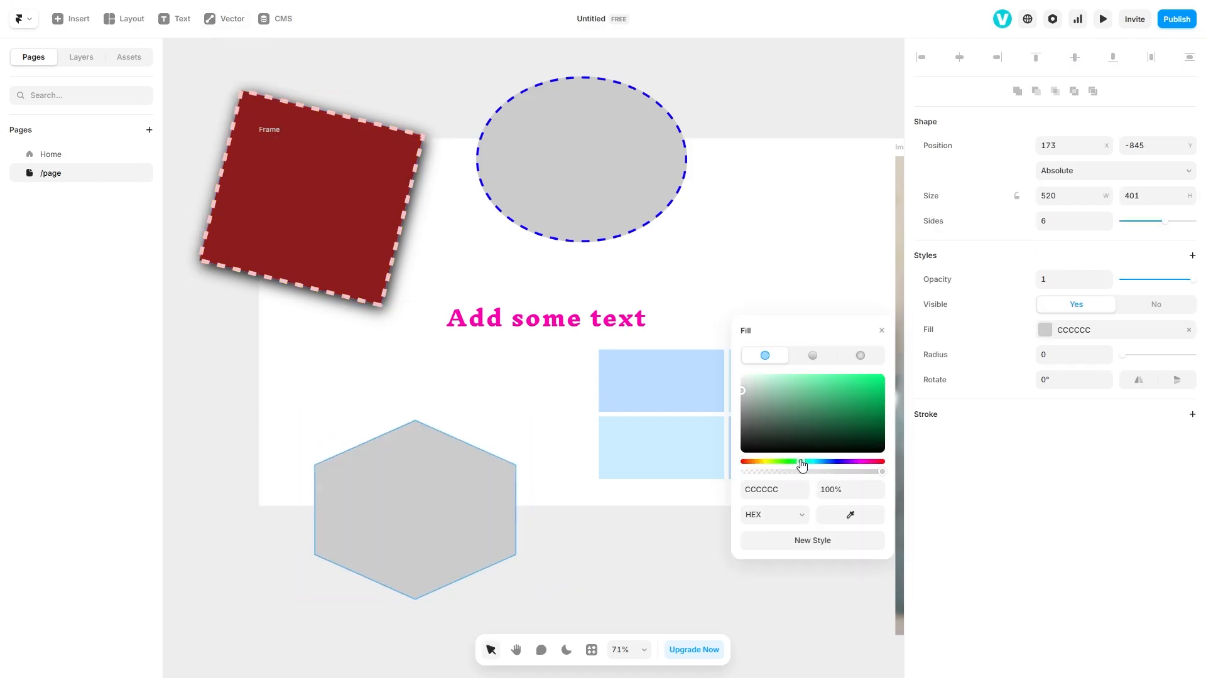
{"action": "left_click", "coordinate": [867, 411]}
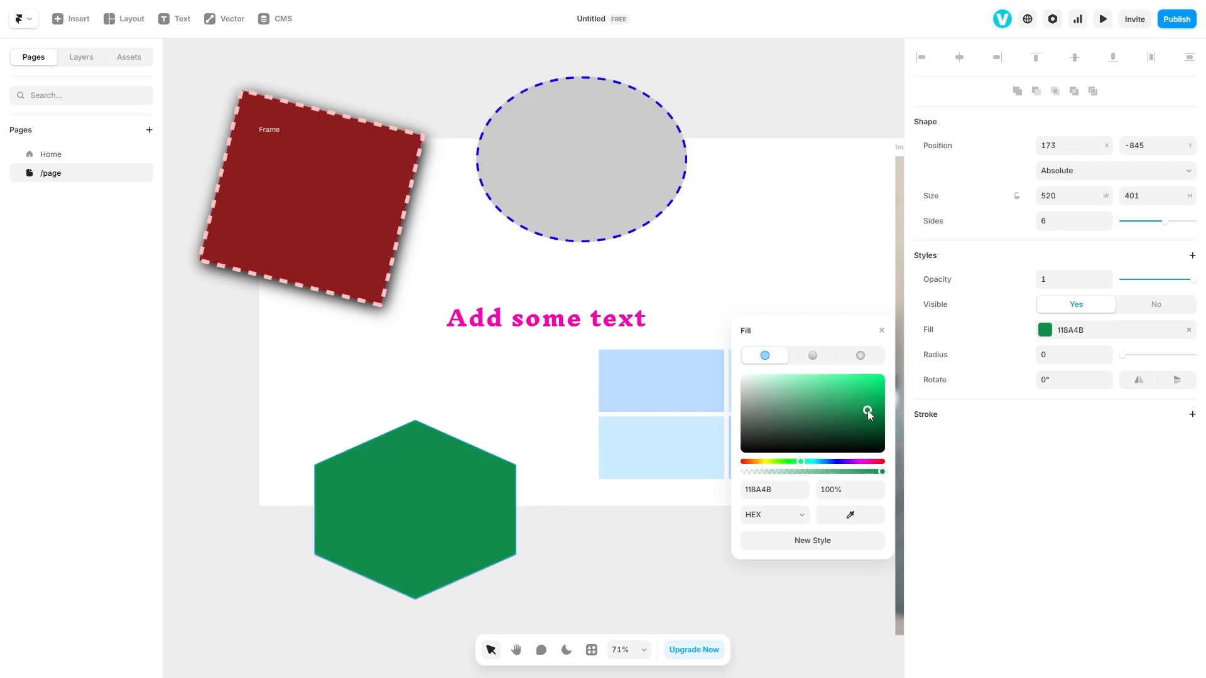
{"action": "left_click_drag", "start_coordinate": [868, 409], "coordinate": [844, 401]}
- Toggle the green hexagon's visibility off and on several times, leaving it visible
{"action": "left_click", "coordinate": [1091, 305]}
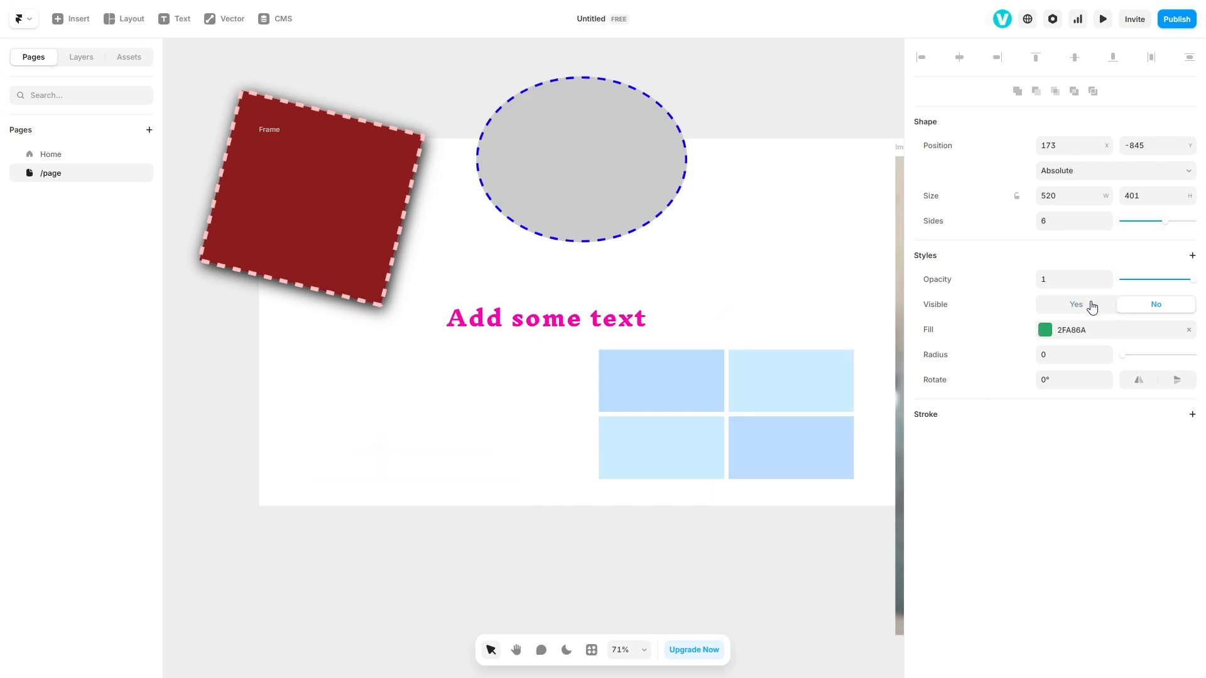
{"action": "left_click", "coordinate": [1091, 306]}
{"action": "left_click", "coordinate": [1184, 309]}
{"action": "left_click", "coordinate": [1095, 305]}
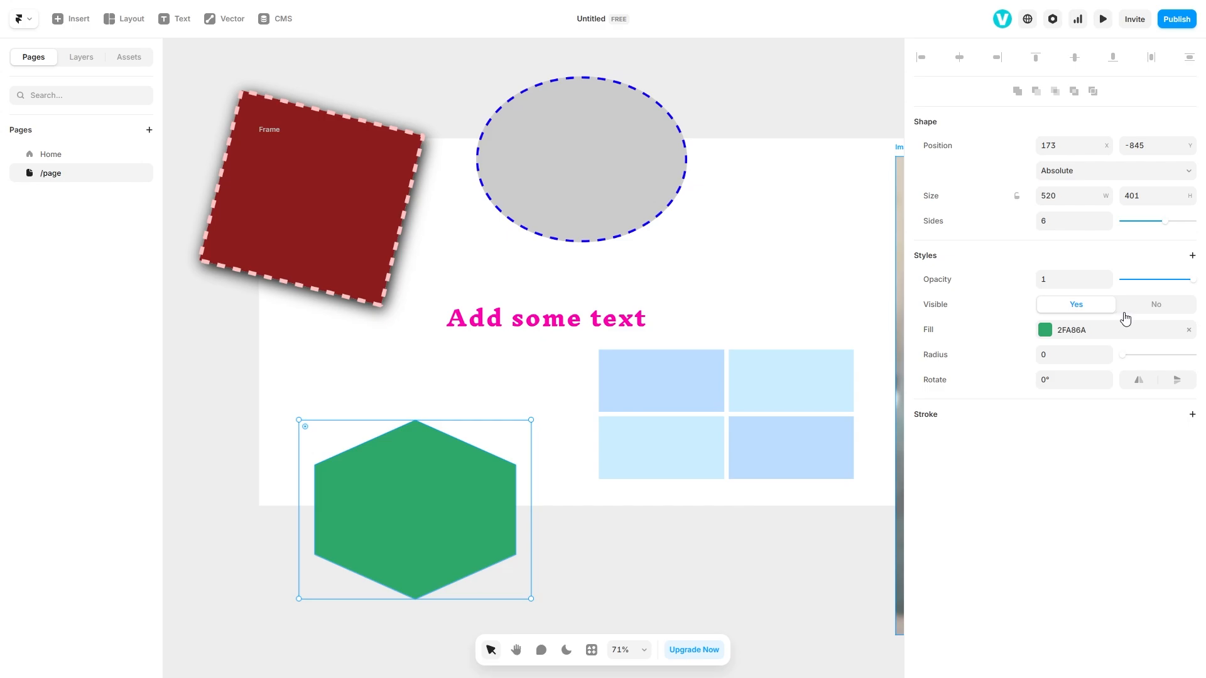
{"action": "left_click", "coordinate": [1124, 318]}
{"action": "left_click", "coordinate": [1103, 307]}
{"action": "left_click", "coordinate": [1125, 318]}
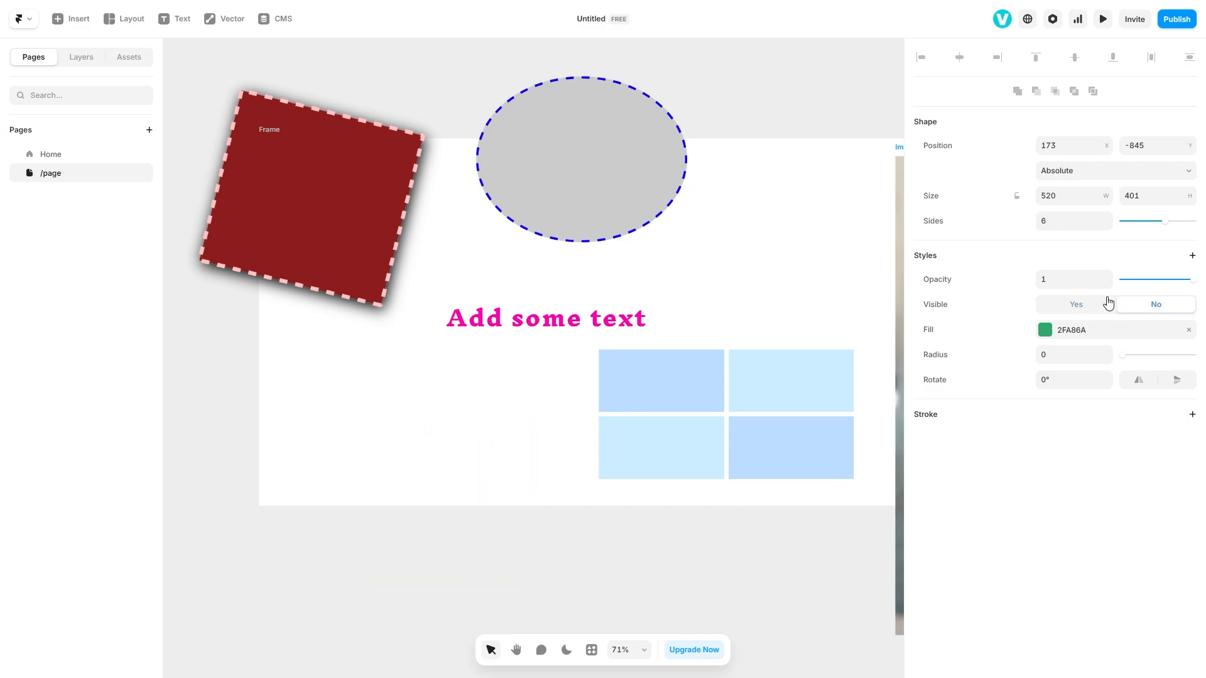
{"action": "left_click", "coordinate": [1103, 314]}
{"action": "left_click", "coordinate": [1158, 308]}
{"action": "left_click", "coordinate": [1110, 307]}
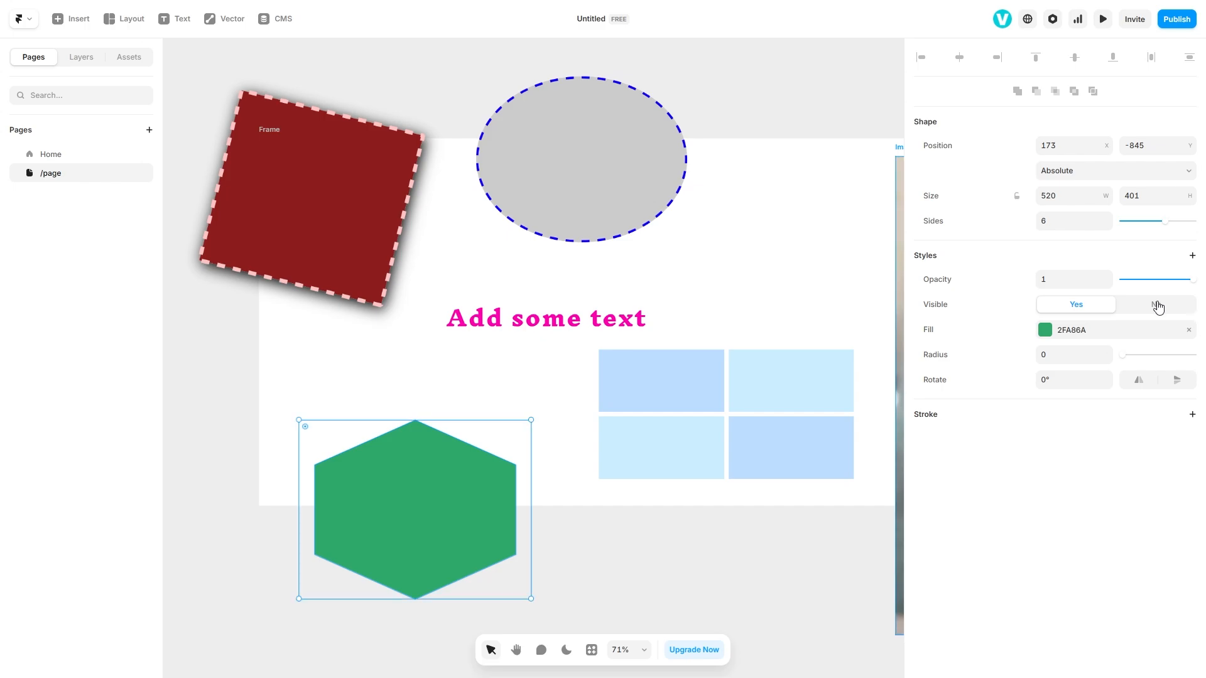
{"action": "left_click", "coordinate": [1158, 307]}
{"action": "left_click", "coordinate": [1057, 310]}
- Draw a five-pointed star about 437 by 540 with a yellow FFF700 fill and round its corners
{"action": "left_click", "coordinate": [224, 19]}
{"action": "left_click", "coordinate": [233, 126]}
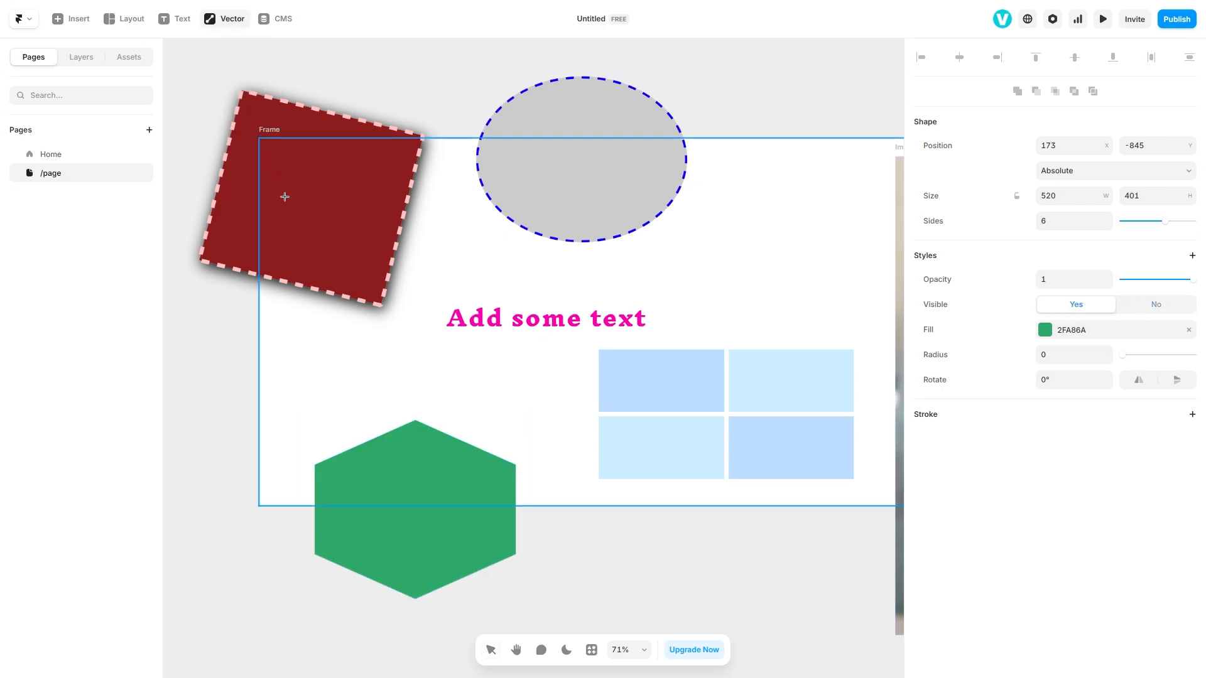
{"action": "left_click_drag", "start_coordinate": [207, 339], "coordinate": [425, 559]}
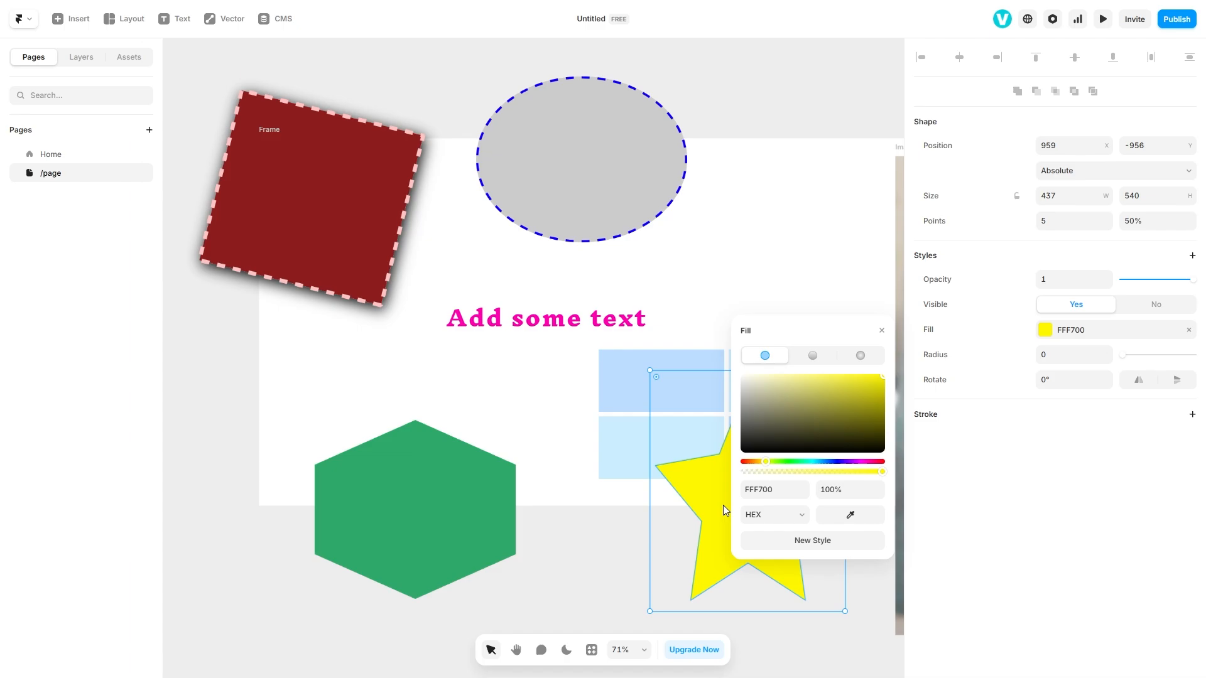
{"action": "left_click_drag", "start_coordinate": [656, 377], "coordinate": [727, 417]}
{"action": "mouse_move", "coordinate": [1168, 359]}
{"action": "left_mouse_down"}
{"action": "mouse_move", "coordinate": [1130, 349]}
{"action": "mouse_move", "coordinate": [1169, 373]}
{"action": "mouse_move", "coordinate": [1153, 374]}
{"action": "left_mouse_up"}
- Draw a closed, curved freeform path across the red square and the oval with the Path tool
{"action": "left_click", "coordinate": [225, 18]}
{"action": "left_click", "coordinate": [229, 128]}
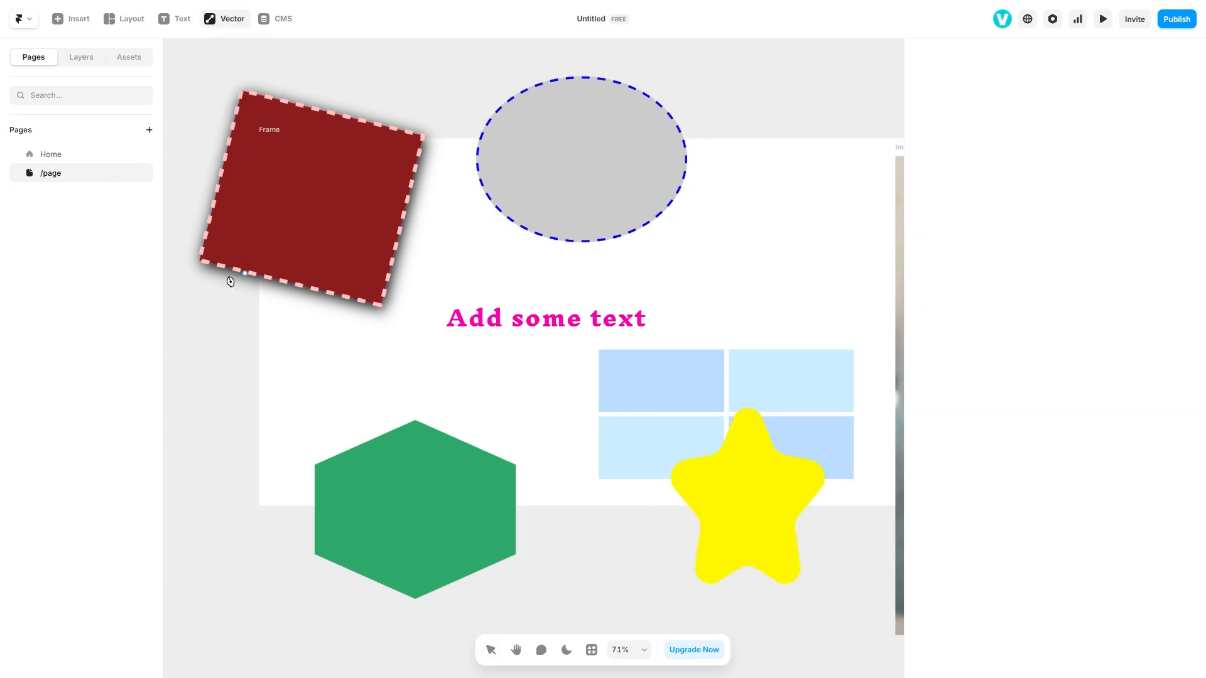
{"action": "left_click", "coordinate": [199, 361]}
{"action": "left_click_drag", "start_coordinate": [282, 357], "coordinate": [424, 351]}
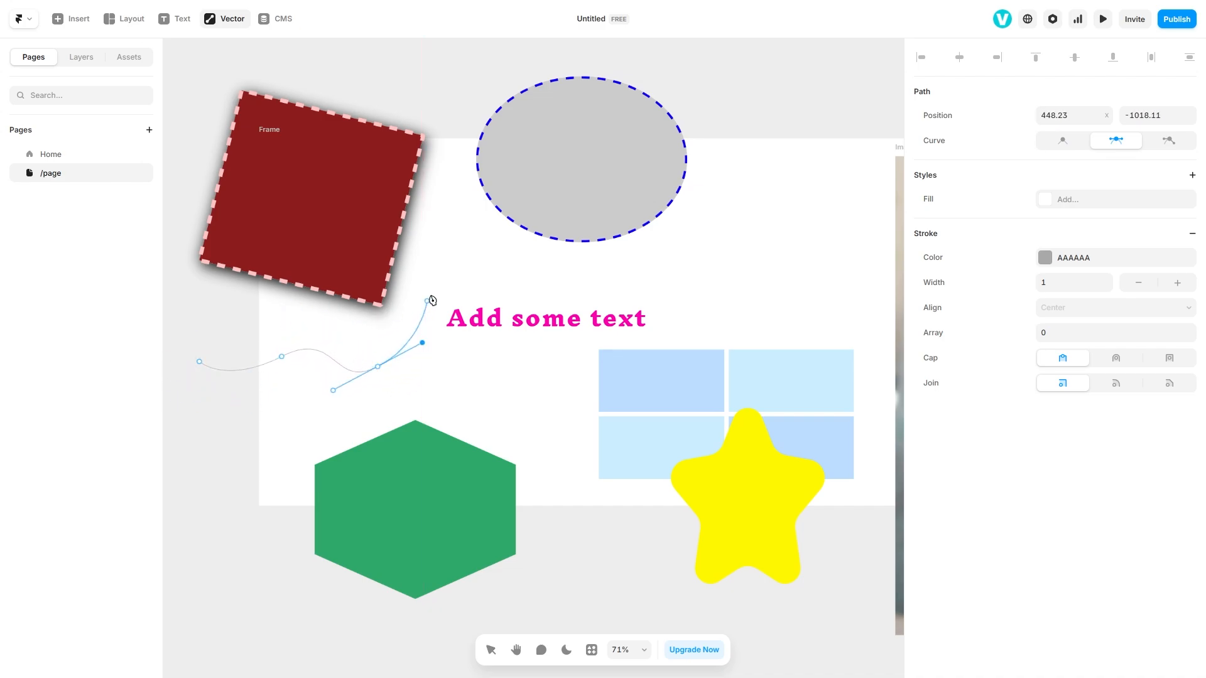
{"action": "left_click_drag", "start_coordinate": [465, 270], "coordinate": [770, 214]}
{"action": "left_click_drag", "start_coordinate": [757, 116], "coordinate": [403, 217]}
{"action": "left_click_drag", "start_coordinate": [429, 353], "coordinate": [496, 361]}
{"action": "left_click_drag", "start_coordinate": [297, 228], "coordinate": [196, 341]}
{"action": "left_click", "coordinate": [200, 363]}
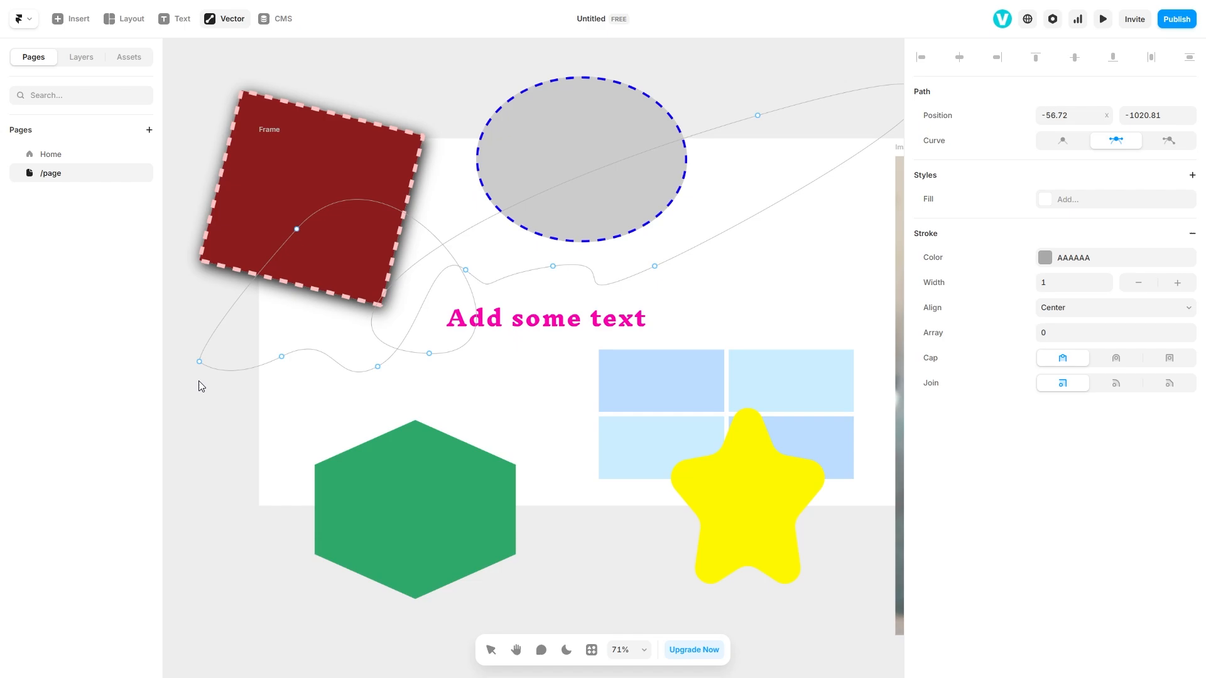
{"action": "left_click", "coordinate": [492, 657]}
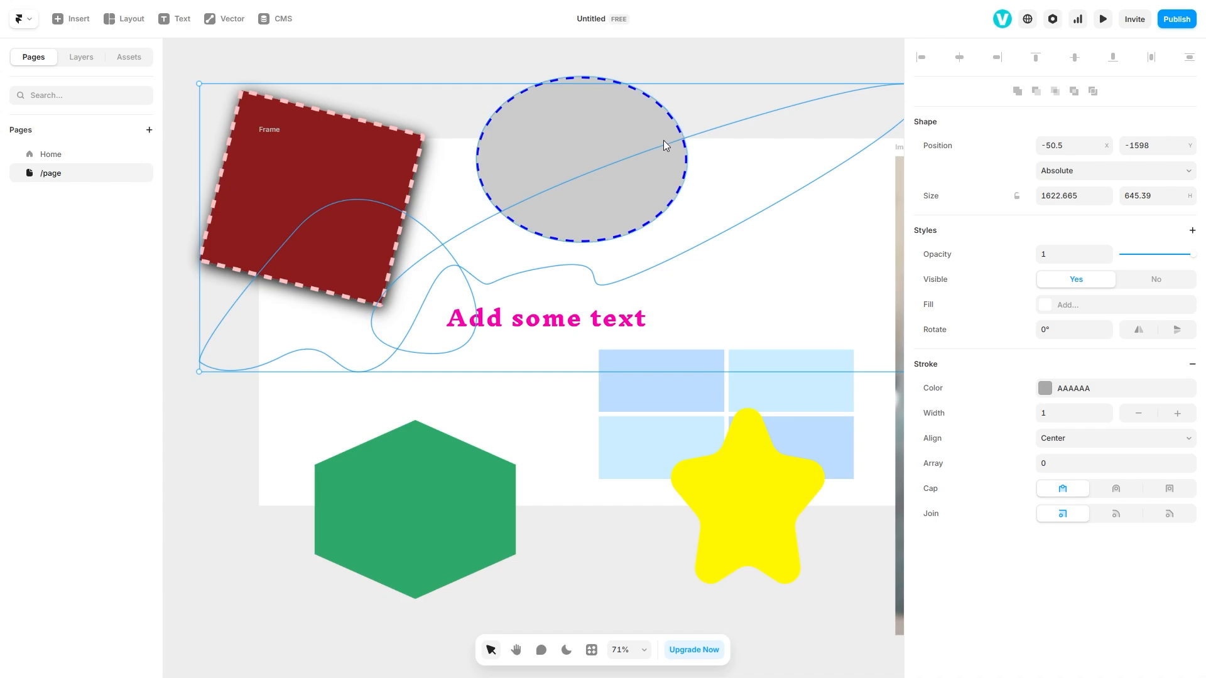
- Move the dashed oval slightly down and to the right, then clear the selection
{"action": "left_click", "coordinate": [691, 198]}
{"action": "left_click", "coordinate": [715, 236]}
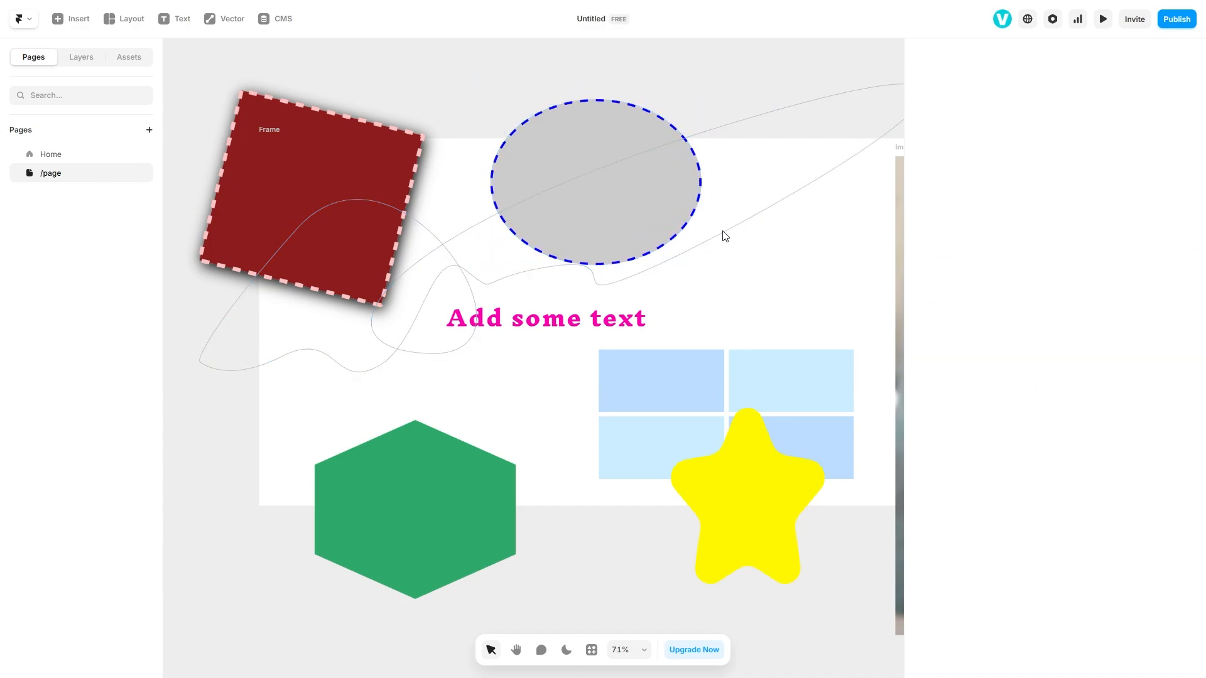
{"action": "left_click", "coordinate": [722, 234]}
{"action": "left_click", "coordinate": [694, 188], "text": "shift"}
{"action": "left_click", "coordinate": [740, 118]}
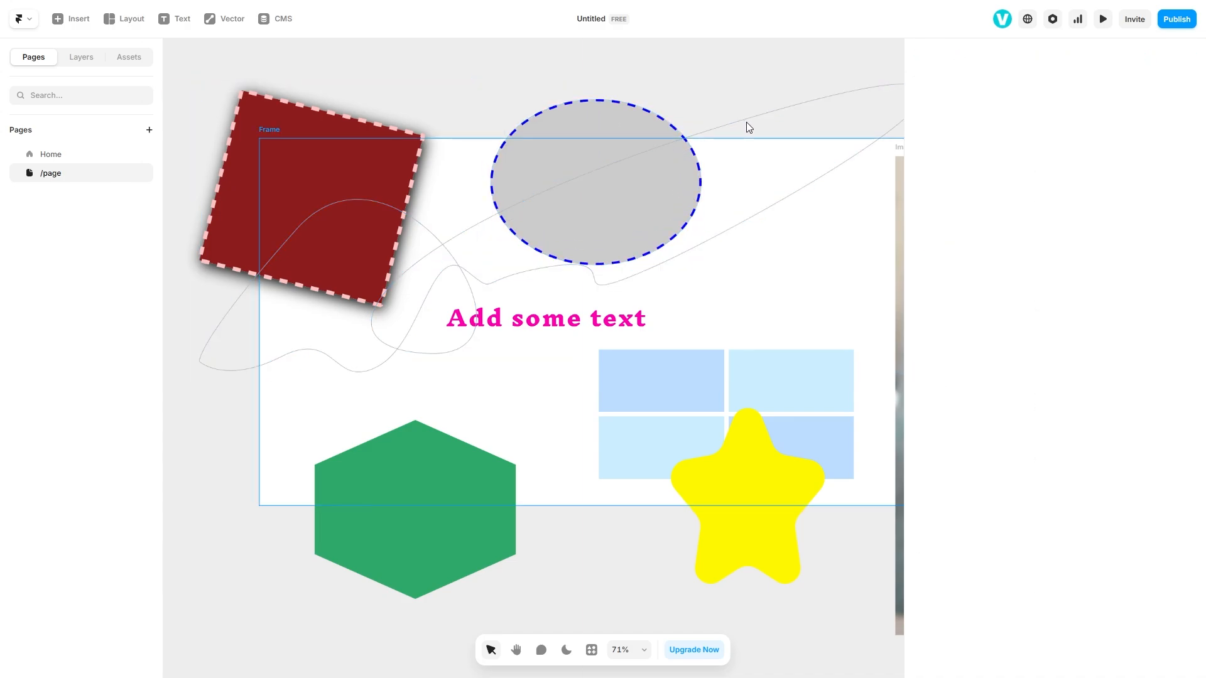
- Set the freeform path's stroke color to dark red A10000 and its width to 0
{"action": "left_click", "coordinate": [442, 251]}
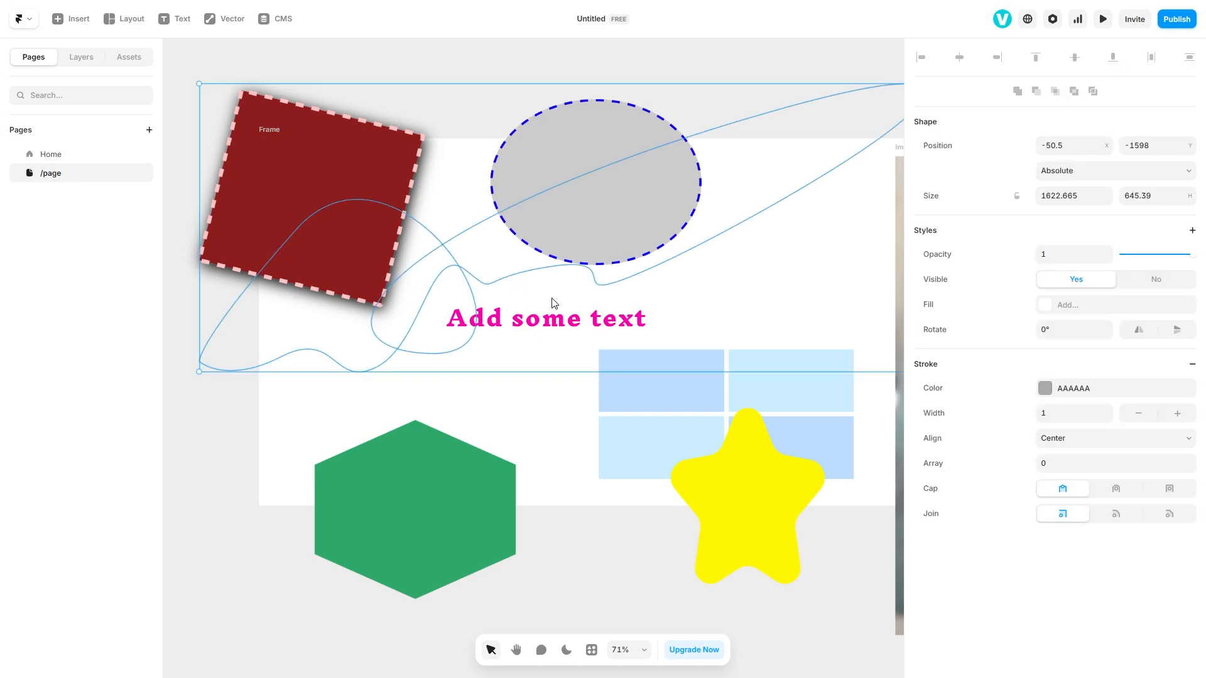
{"action": "left_click", "coordinate": [1045, 388]}
{"action": "mouse_move", "coordinate": [766, 436]}
{"action": "left_mouse_down"}
{"action": "mouse_move", "coordinate": [872, 417]}
{"action": "mouse_move", "coordinate": [896, 438]}
{"action": "left_mouse_up"}
{"action": "left_click", "coordinate": [1105, 420]}
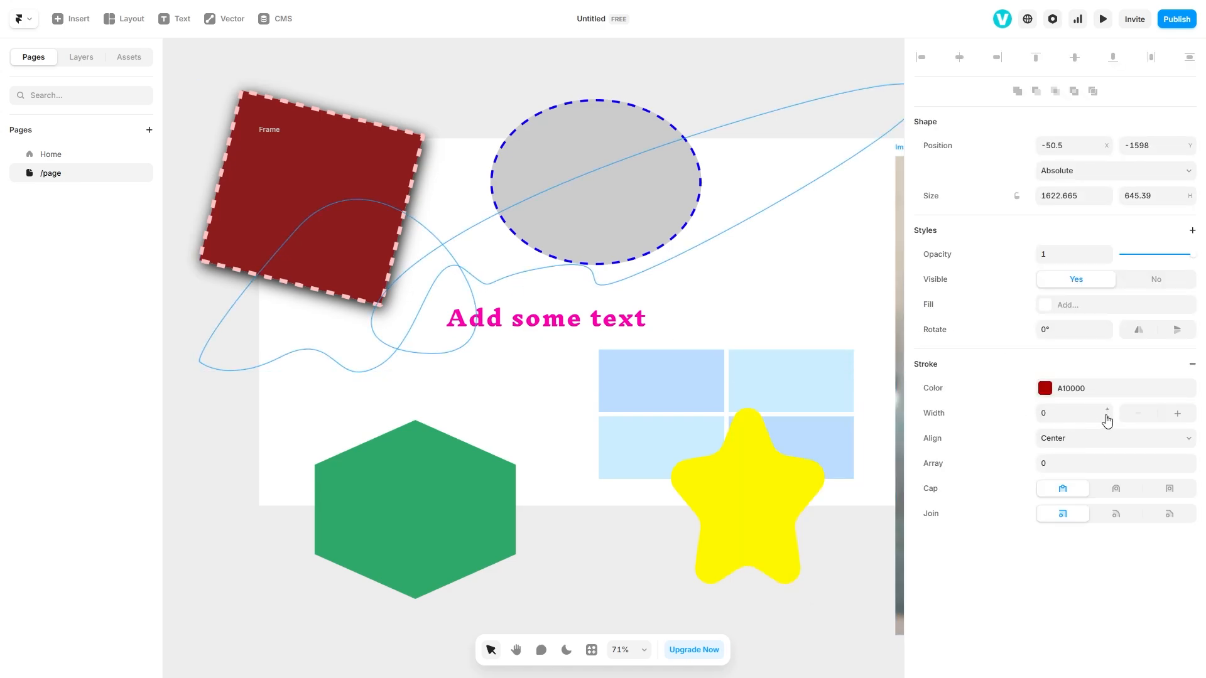
- Fill the freeform path with solid 00AAFF at 100% opacity, trying a linear gradient before returning to the solid fill
{"action": "left_click", "coordinate": [1061, 305]}
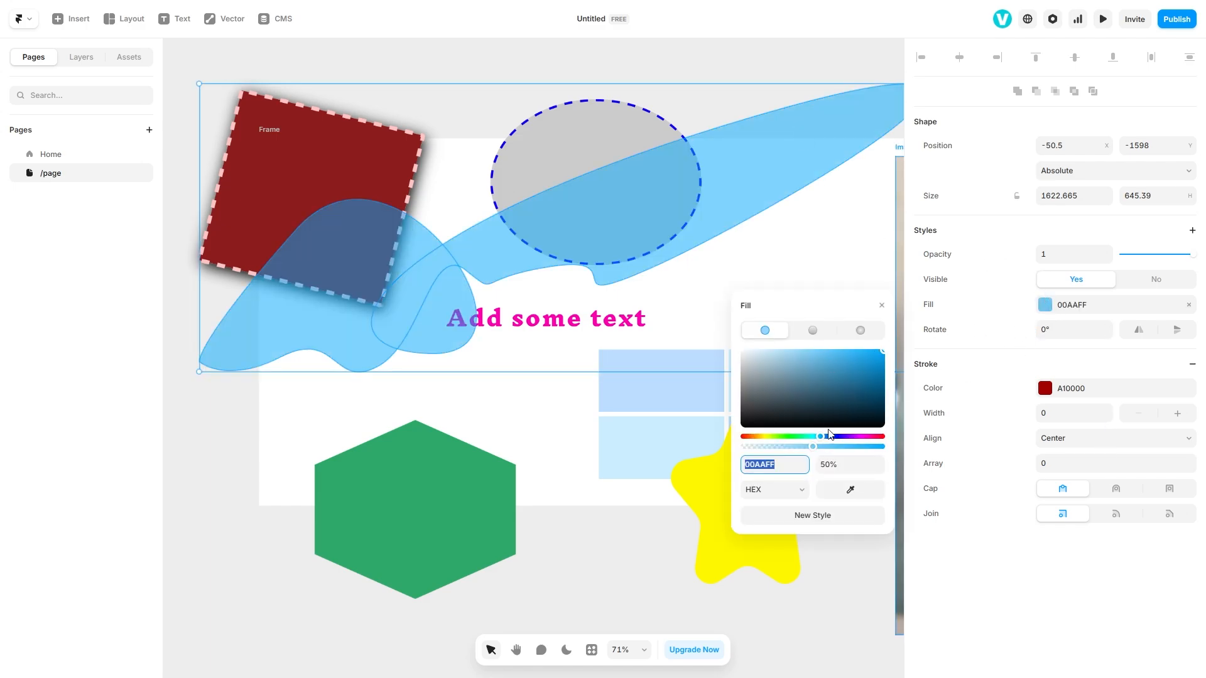
{"action": "left_click_drag", "start_coordinate": [812, 447], "coordinate": [882, 459]}
{"action": "left_click", "coordinate": [806, 492]}
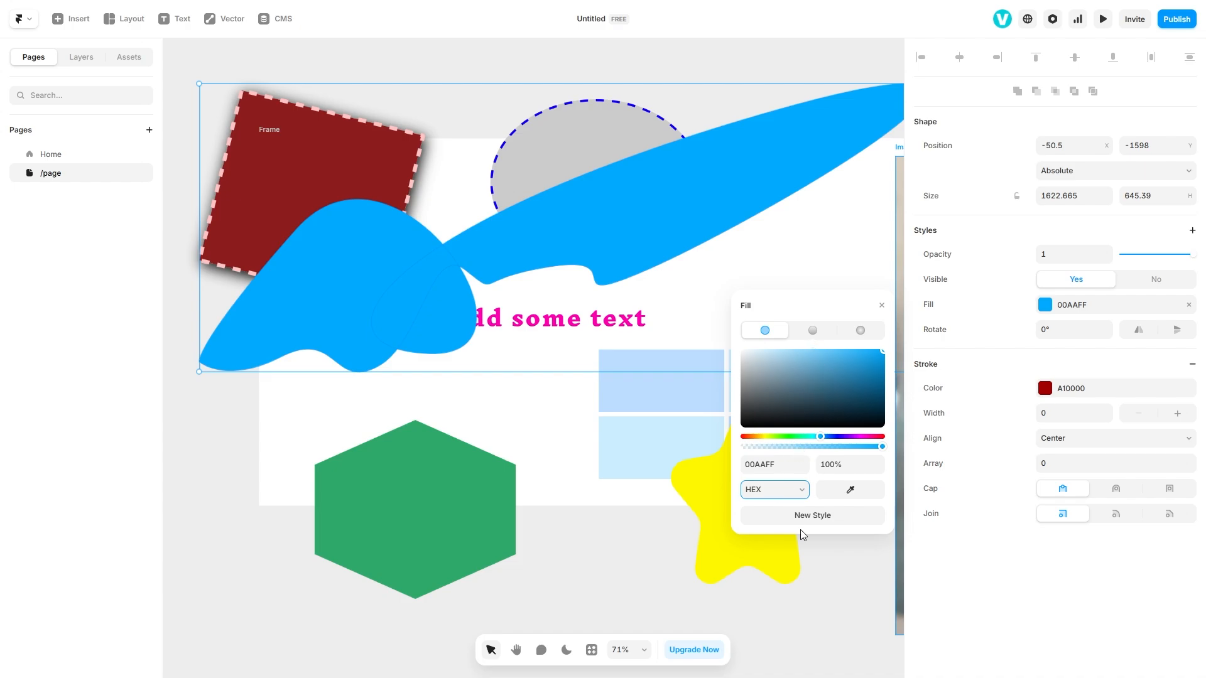
{"action": "left_click", "coordinate": [823, 343]}
{"action": "left_click", "coordinate": [858, 333]}
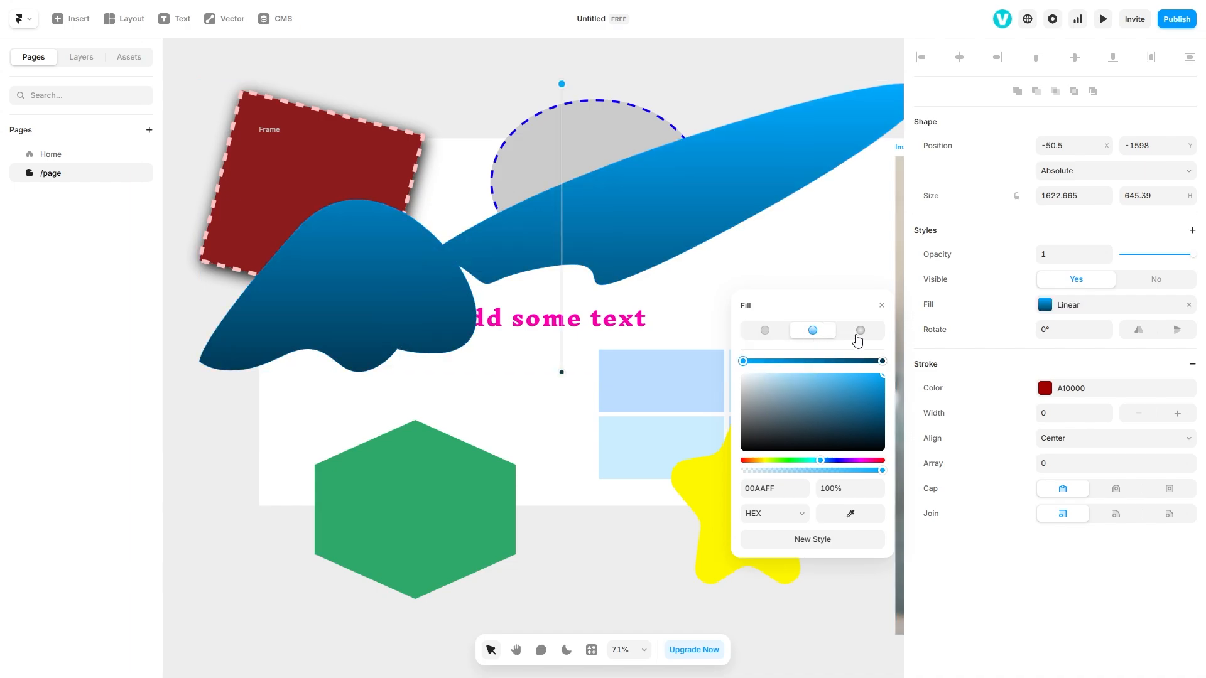
{"action": "left_click", "coordinate": [763, 330]}
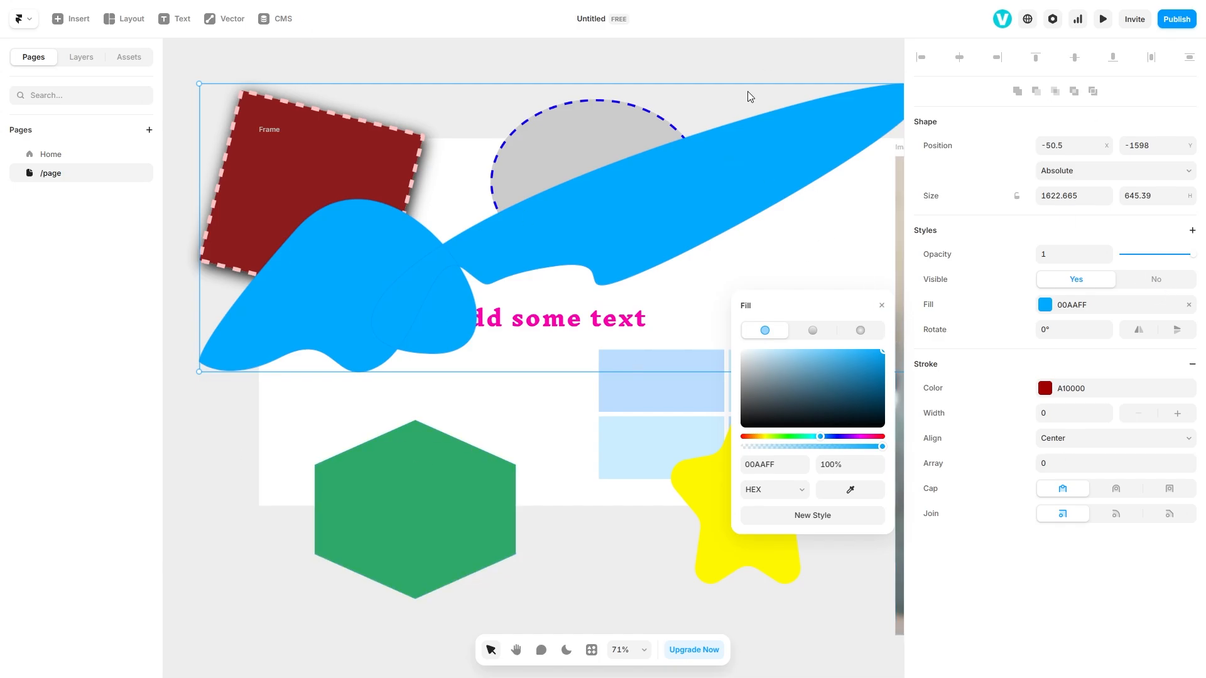
- Undo the latest edits to the vector shapes on /page
{"action": "key", "text": "ctrl+z"}
{"action": "key", "text": "ctrl+z"}
{"action": "key", "text": "ctrl+z"}
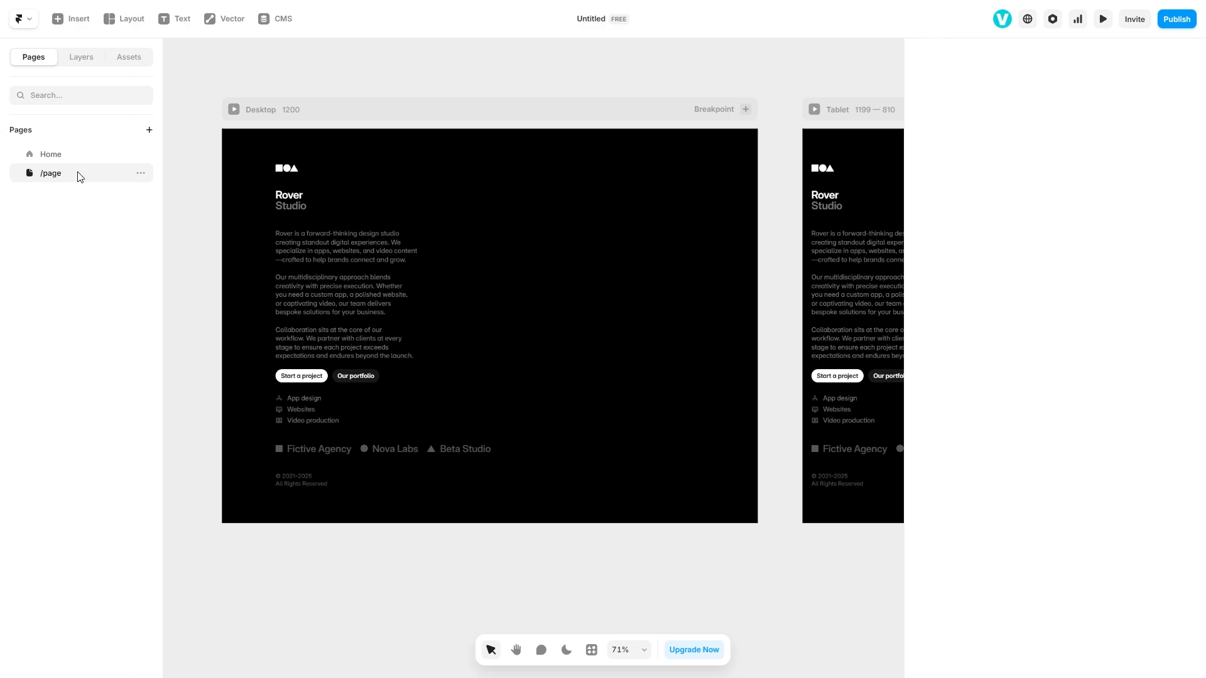
- Look over /page, the CMS collections view and the Home page up to its navigation header
{"action": "left_click", "coordinate": [100, 157]}
{"action": "left_click", "coordinate": [78, 174]}
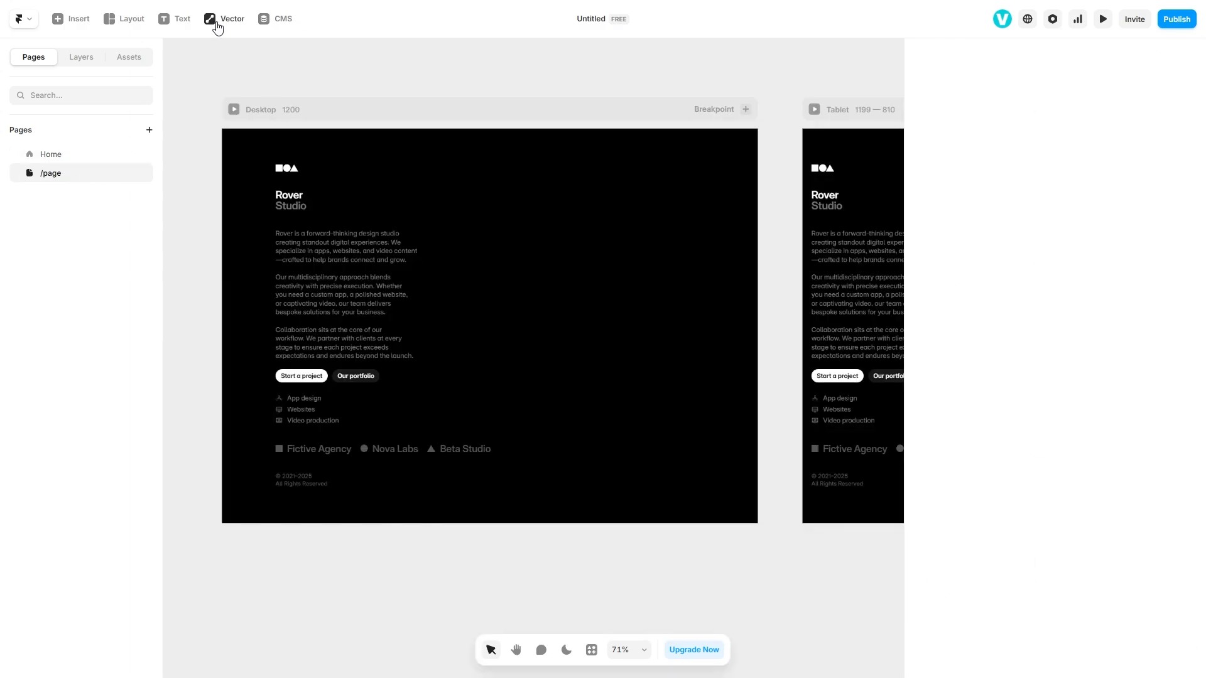
{"action": "left_click", "coordinate": [268, 21]}
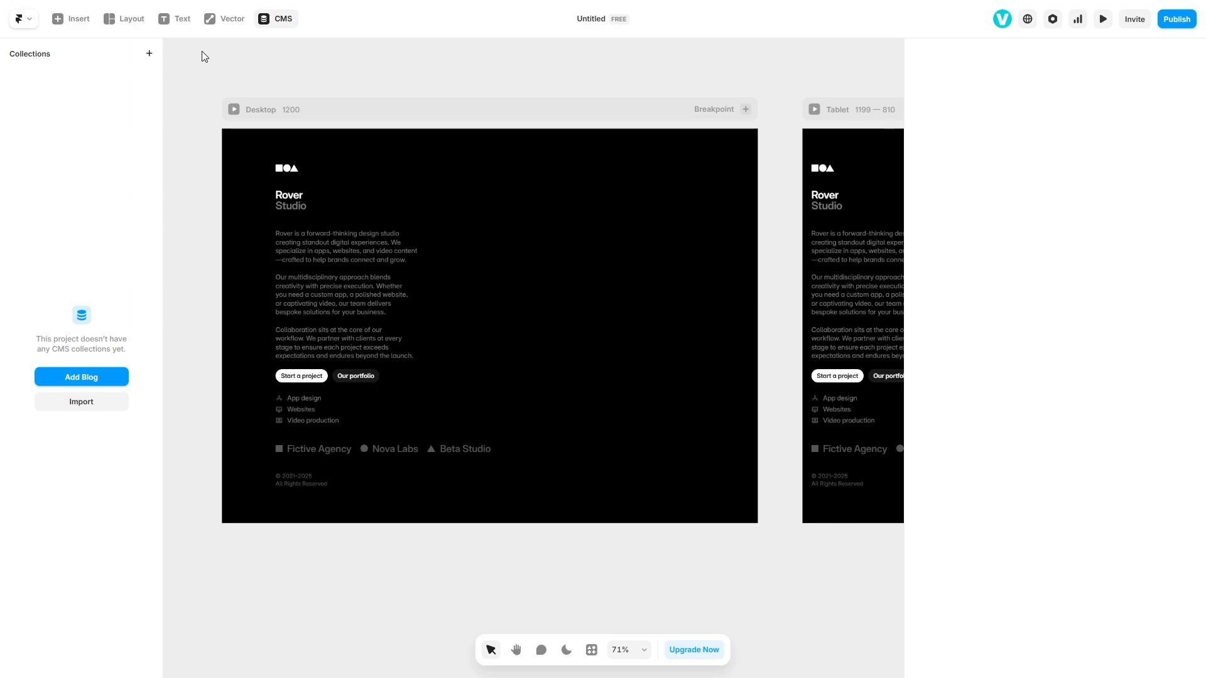
{"action": "left_click", "coordinate": [286, 25]}
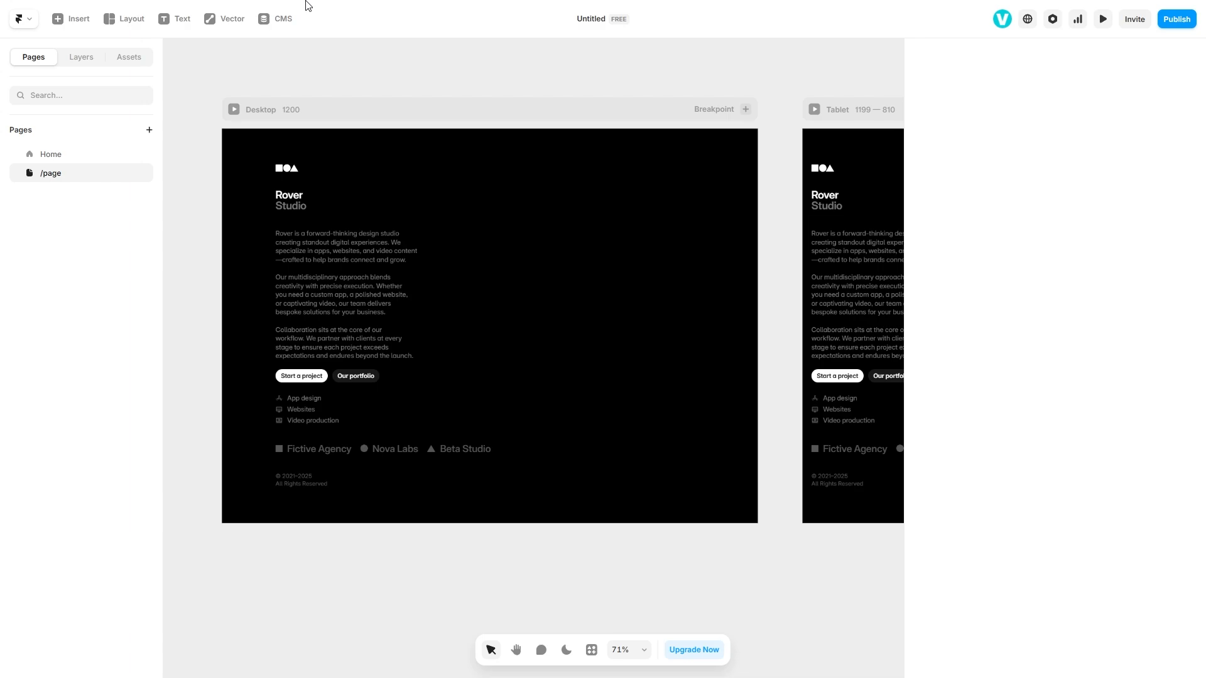
{"action": "left_click", "coordinate": [49, 154]}
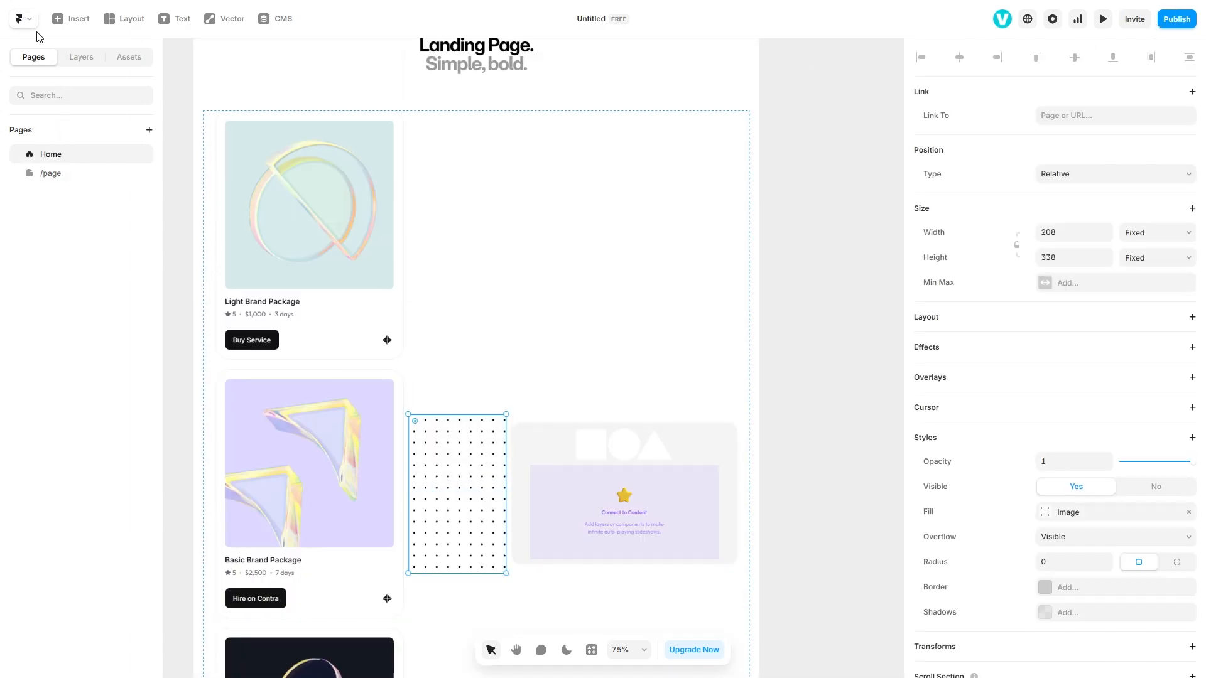
{"action": "scroll", "coordinate": [288, 280], "scroll_direction": "up", "scroll_amount": 4}
{"action": "scroll", "coordinate": [288, 280], "scroll_direction": "up", "scroll_amount": 8}
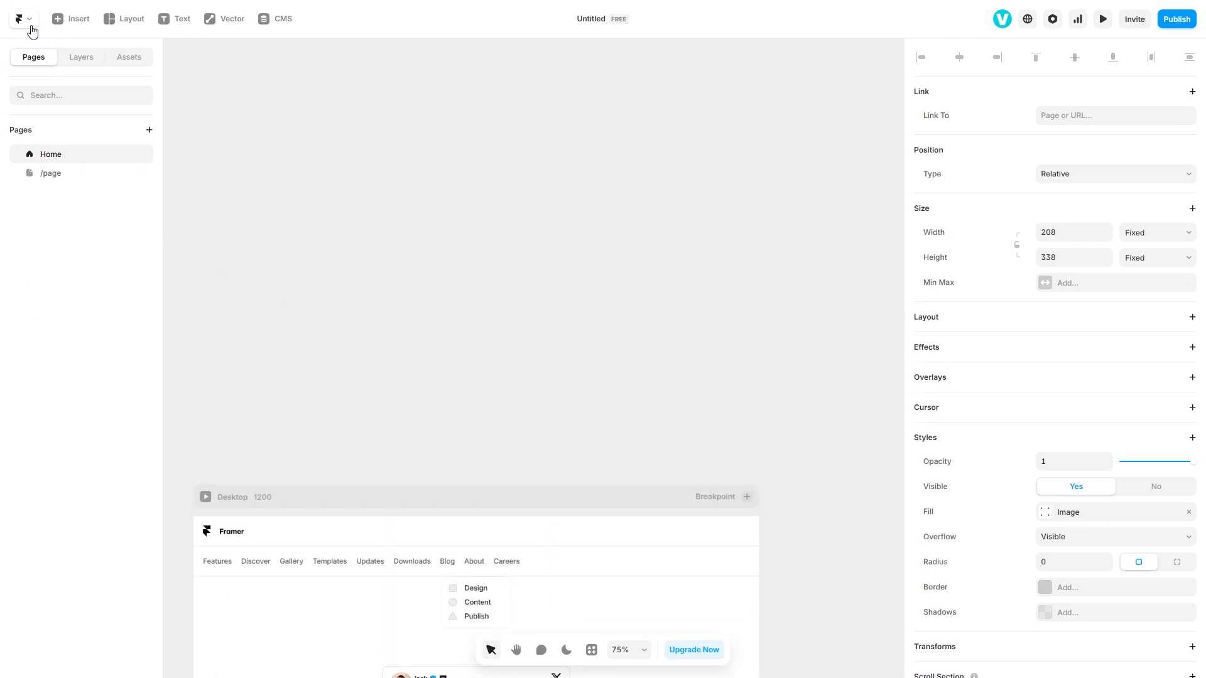
- Go to the dashboard and open the most recently viewed project
{"action": "left_click", "coordinate": [32, 26]}
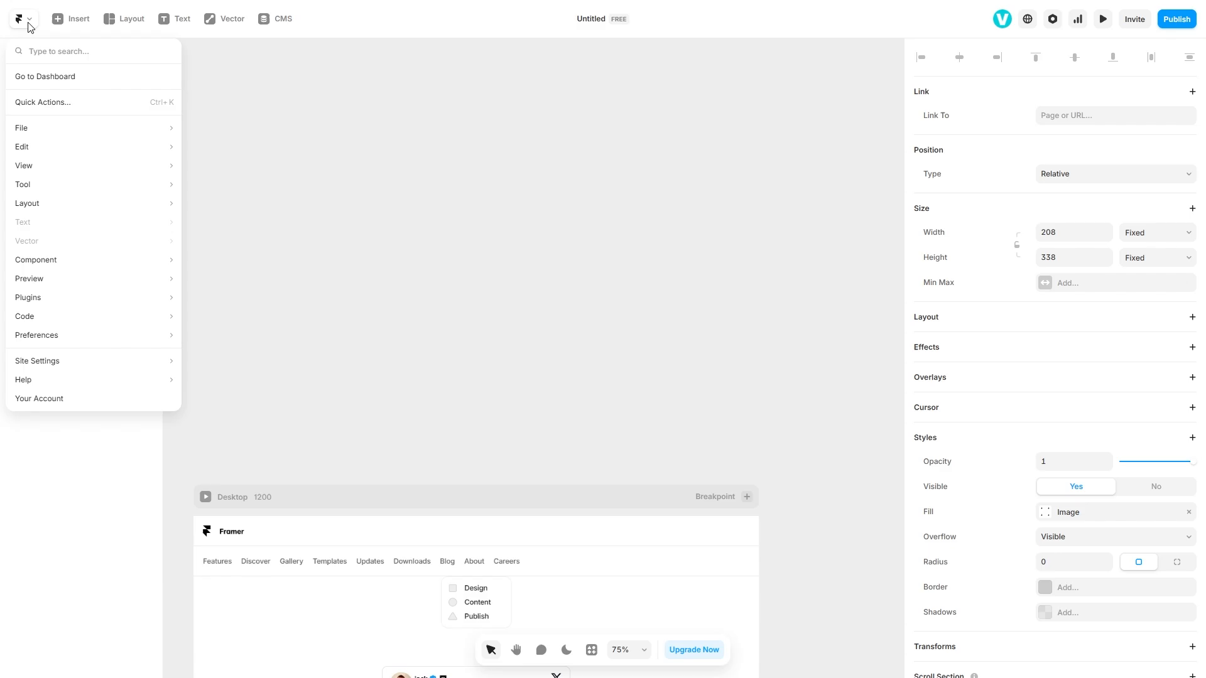
{"action": "left_click", "coordinate": [46, 82]}
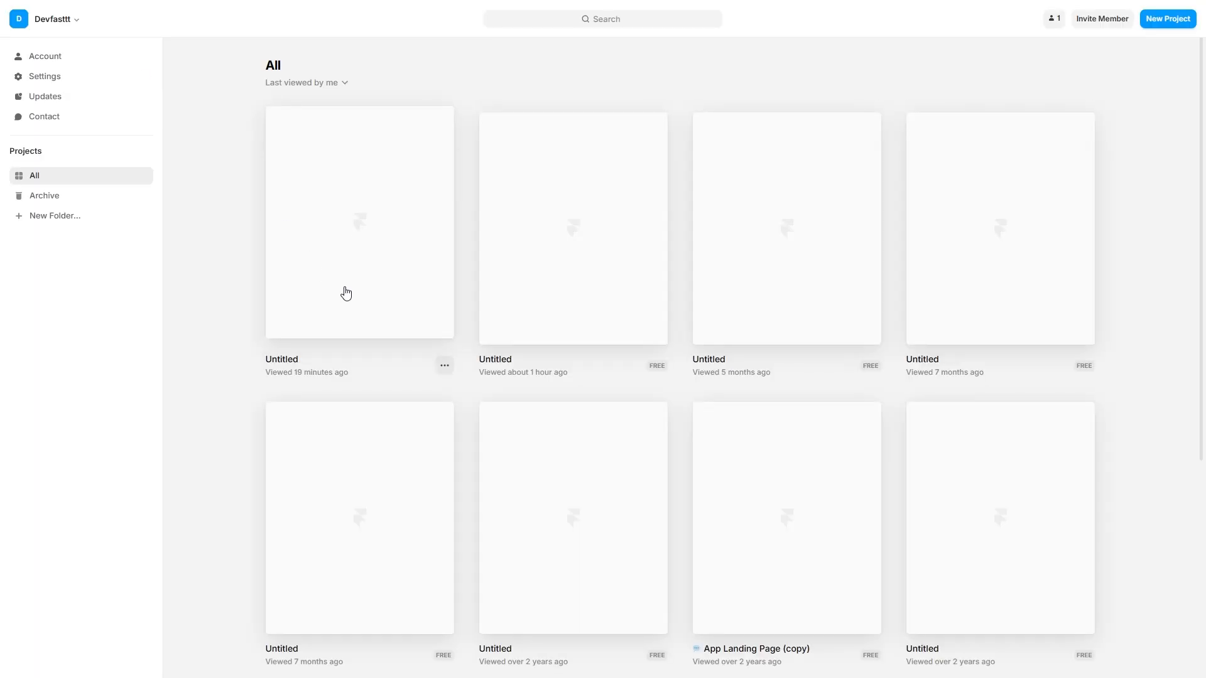
{"action": "left_click", "coordinate": [346, 294]}
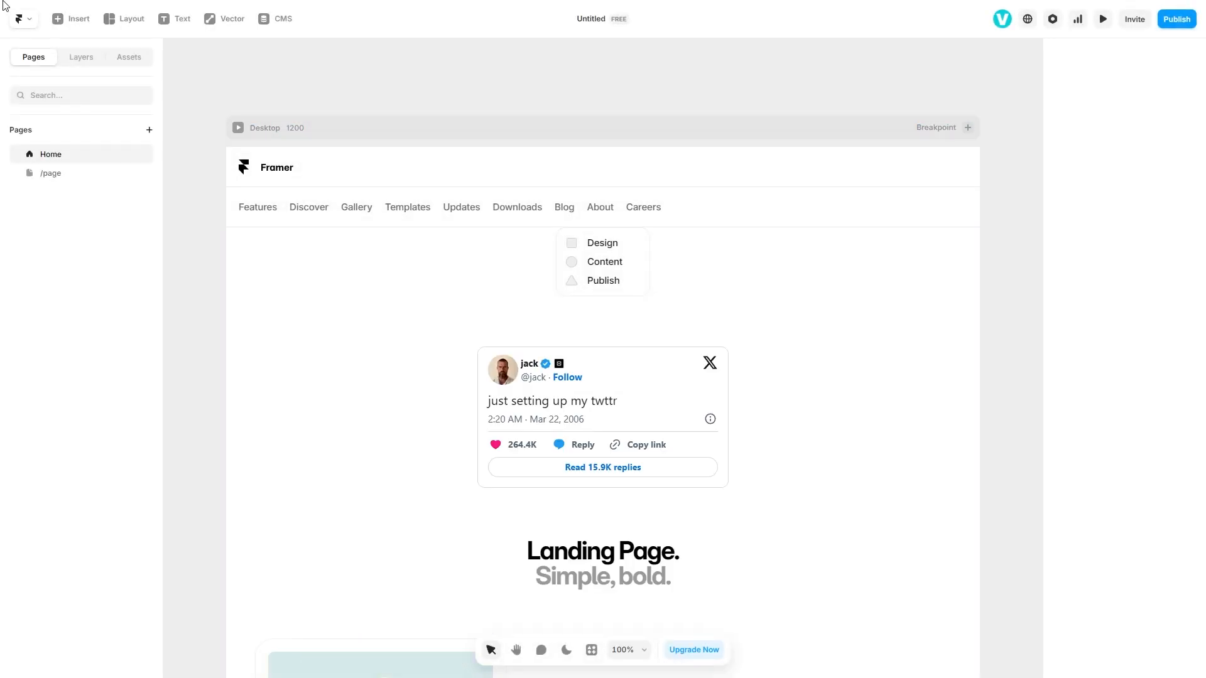
- Sort the project's pages alphabetically
{"action": "left_click", "coordinate": [23, 19]}
{"action": "mouse_move", "coordinate": [54, 133]}
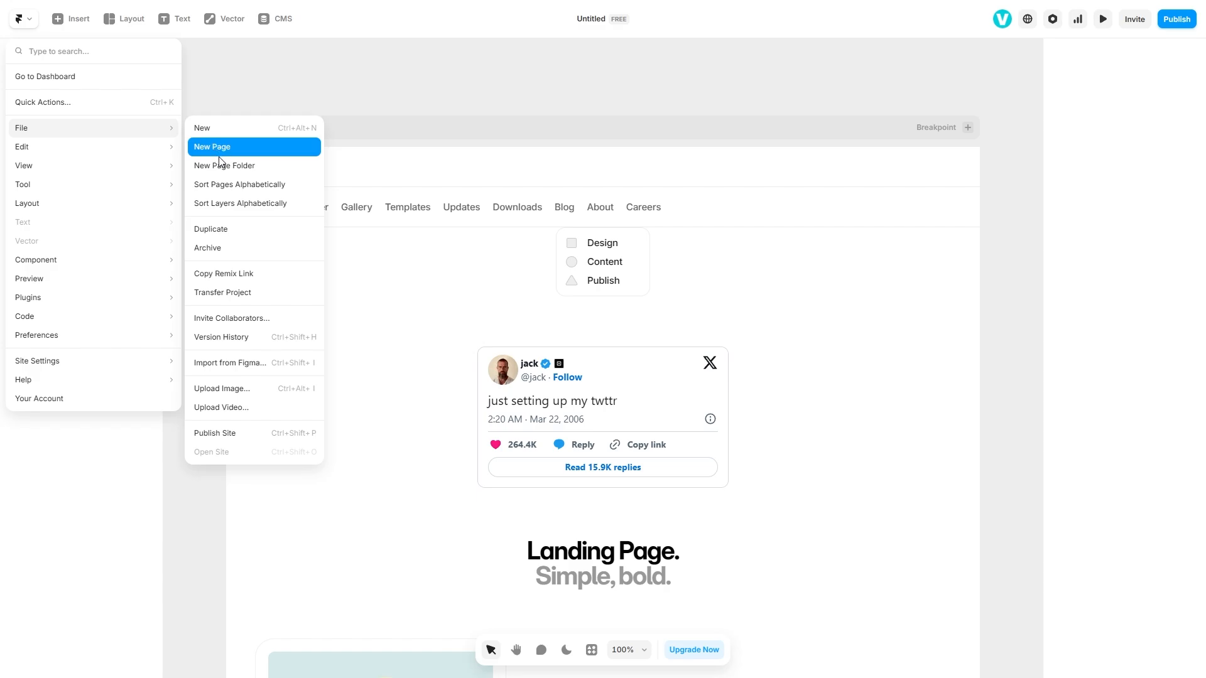
{"action": "left_click", "coordinate": [237, 191]}
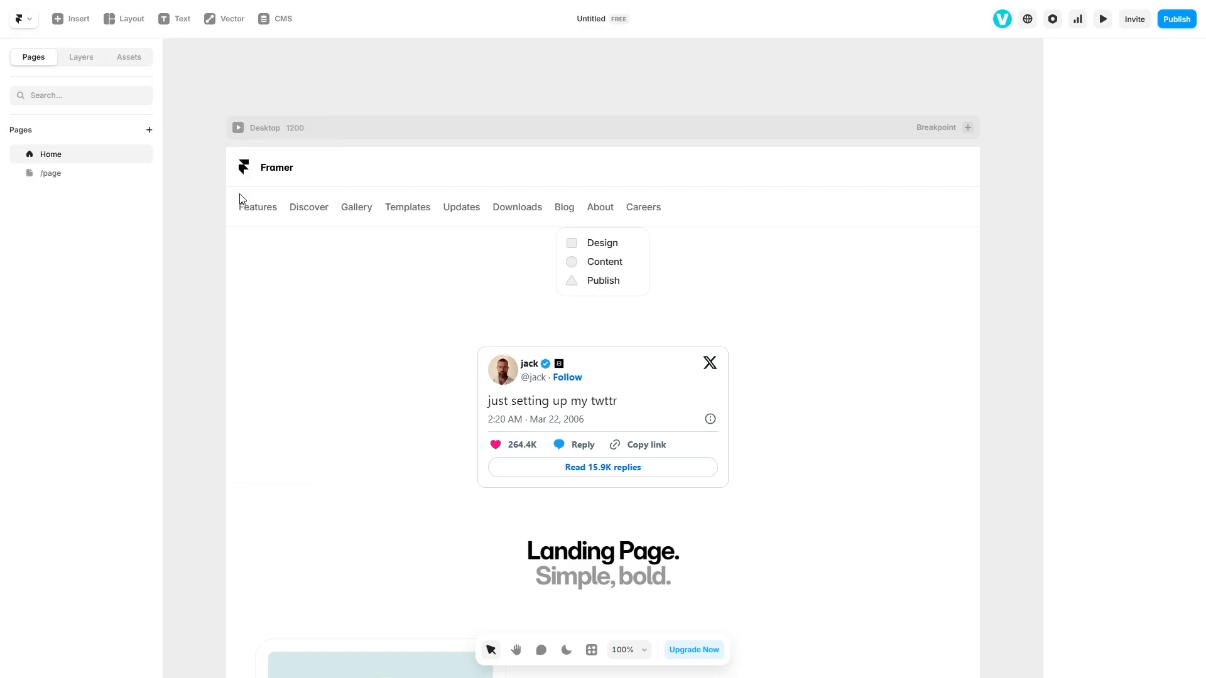
- Open the project's version history
{"action": "left_click", "coordinate": [19, 22]}
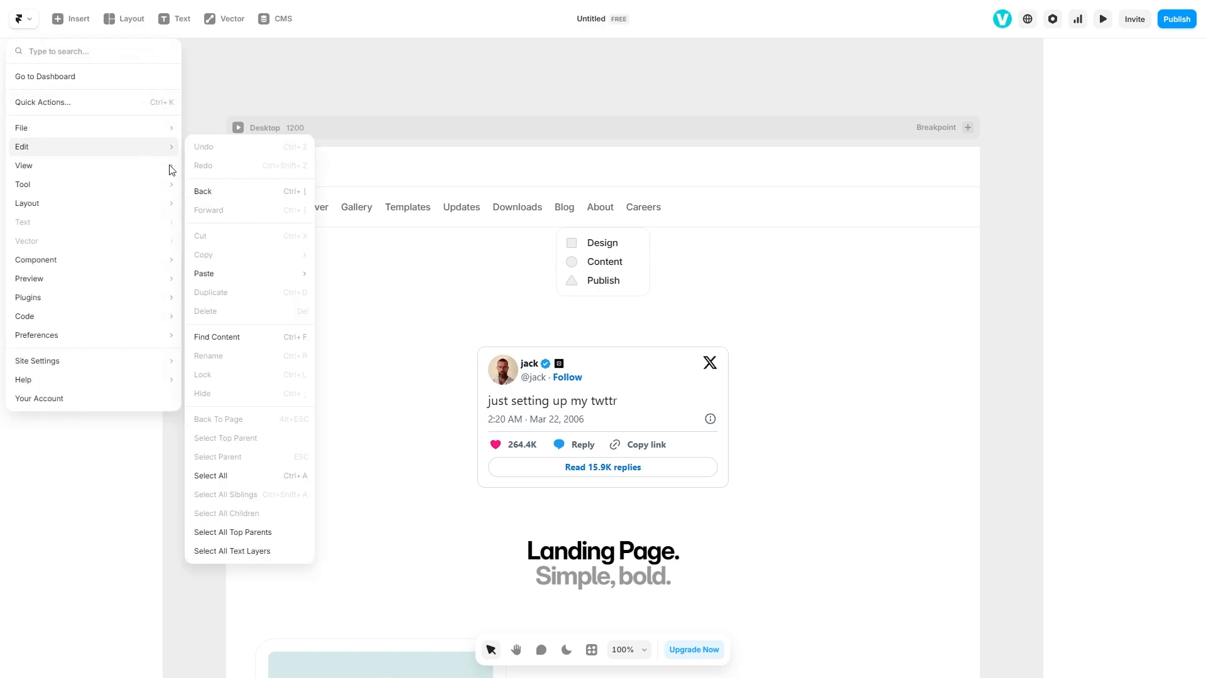
{"action": "mouse_move", "coordinate": [164, 128]}
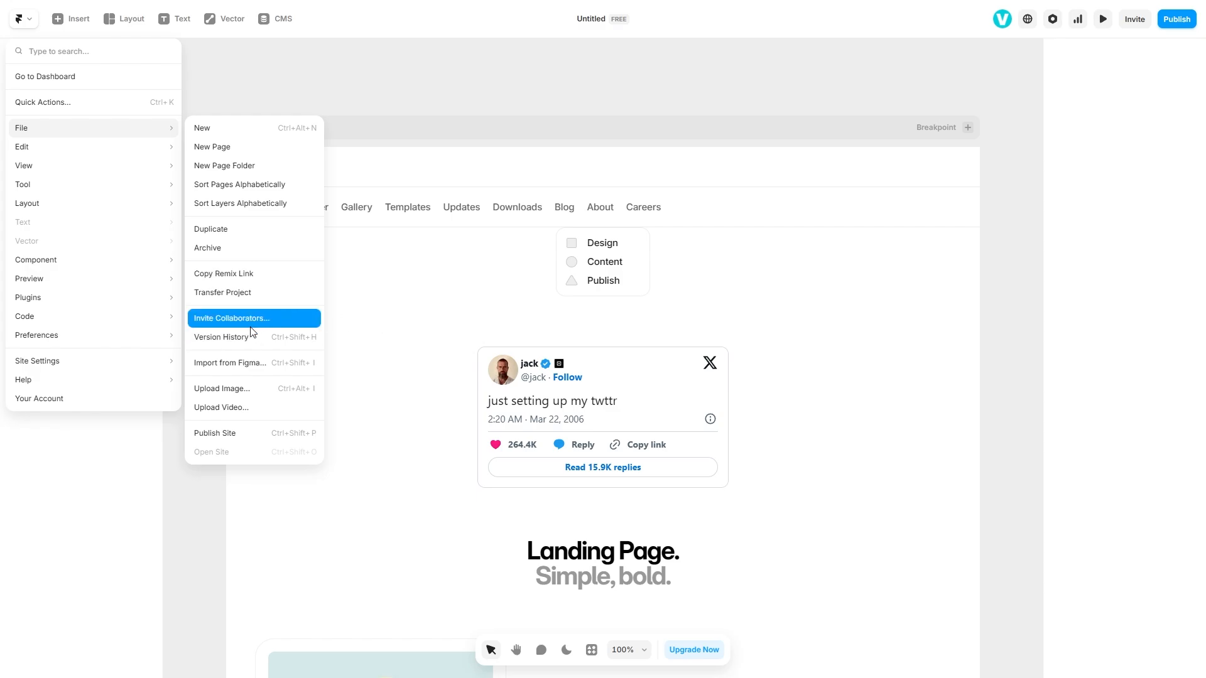
{"action": "left_click", "coordinate": [215, 339]}
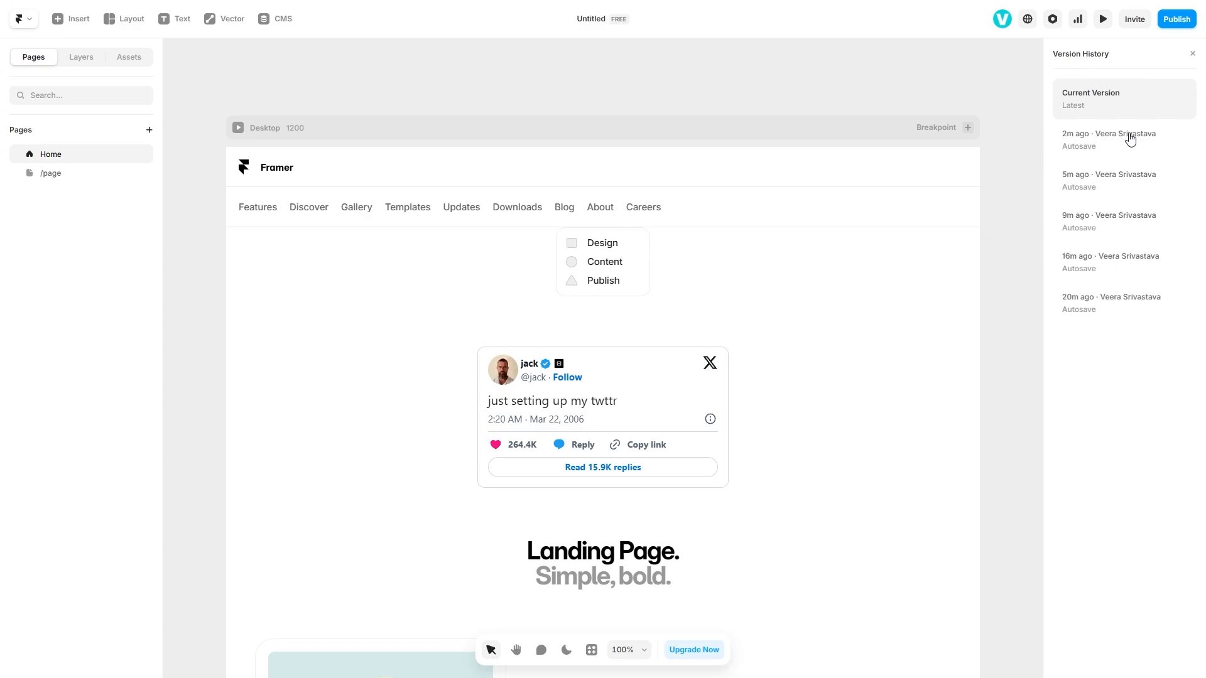
- Move the Design label and the navigation header out of the Desktop frame onto the canvas
{"action": "left_click_drag", "start_coordinate": [602, 245], "coordinate": [191, 184]}
{"action": "left_click_drag", "start_coordinate": [440, 152], "coordinate": [25, 510]}
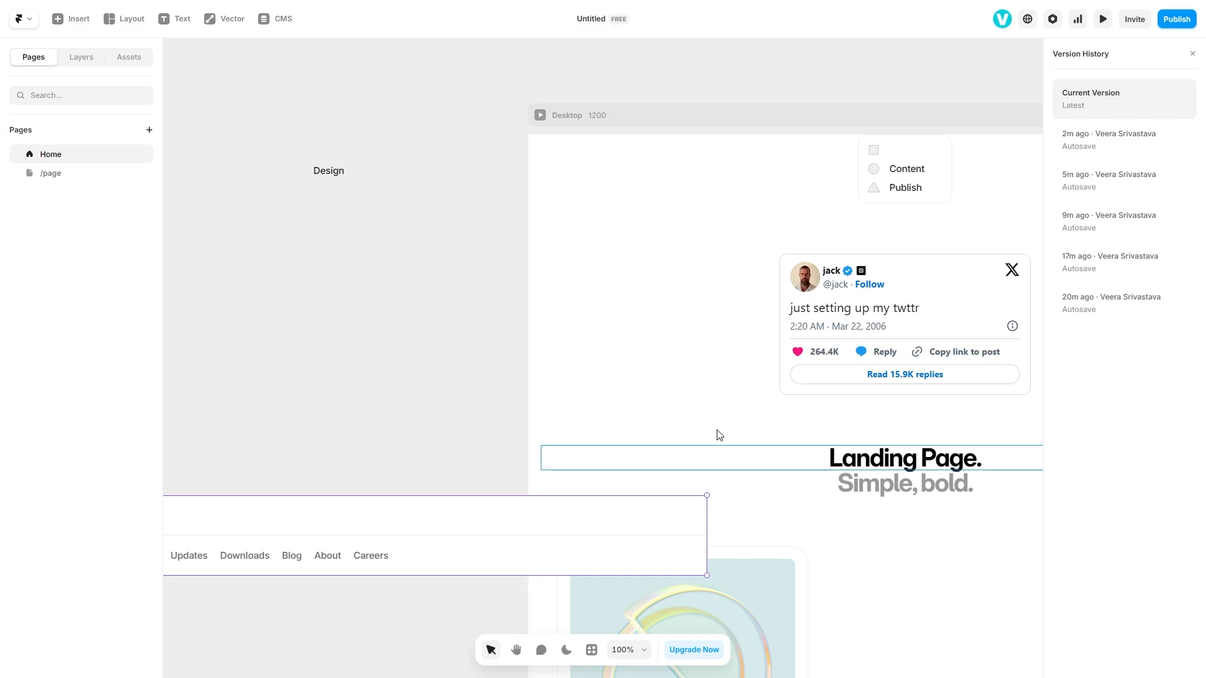
- Preview the autosaved version from 5 minutes ago and close the version history without restoring it
{"action": "left_click", "coordinate": [1114, 194]}
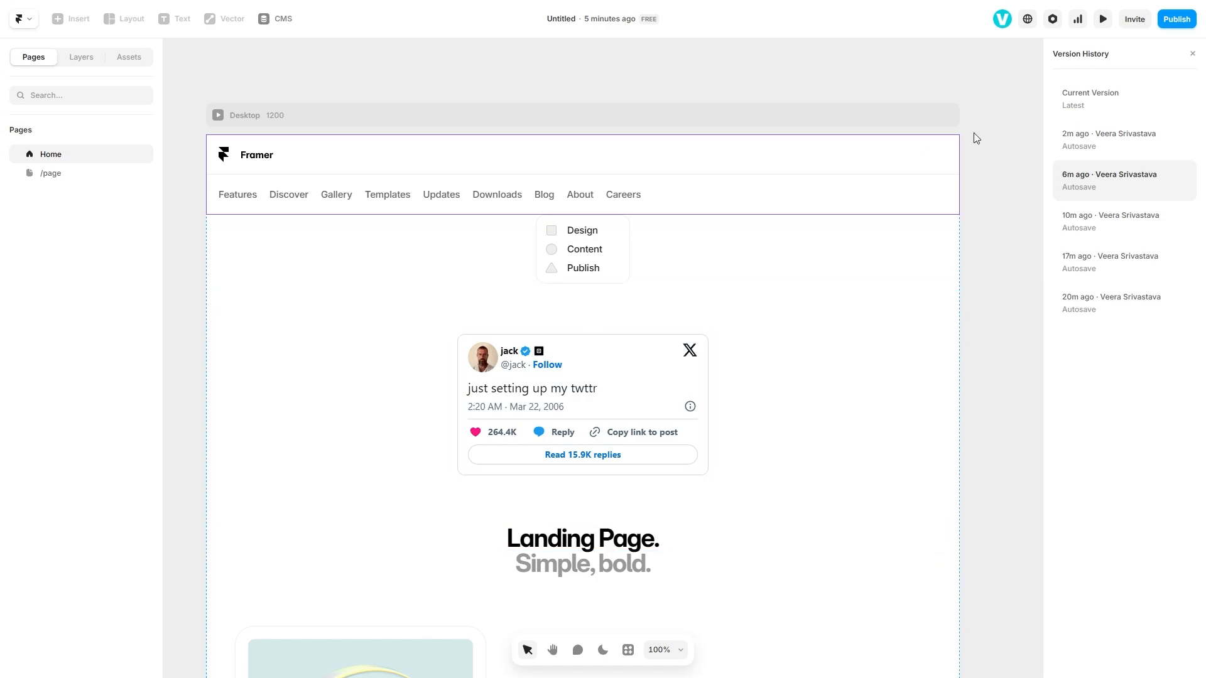
{"action": "left_click", "coordinate": [1191, 55]}
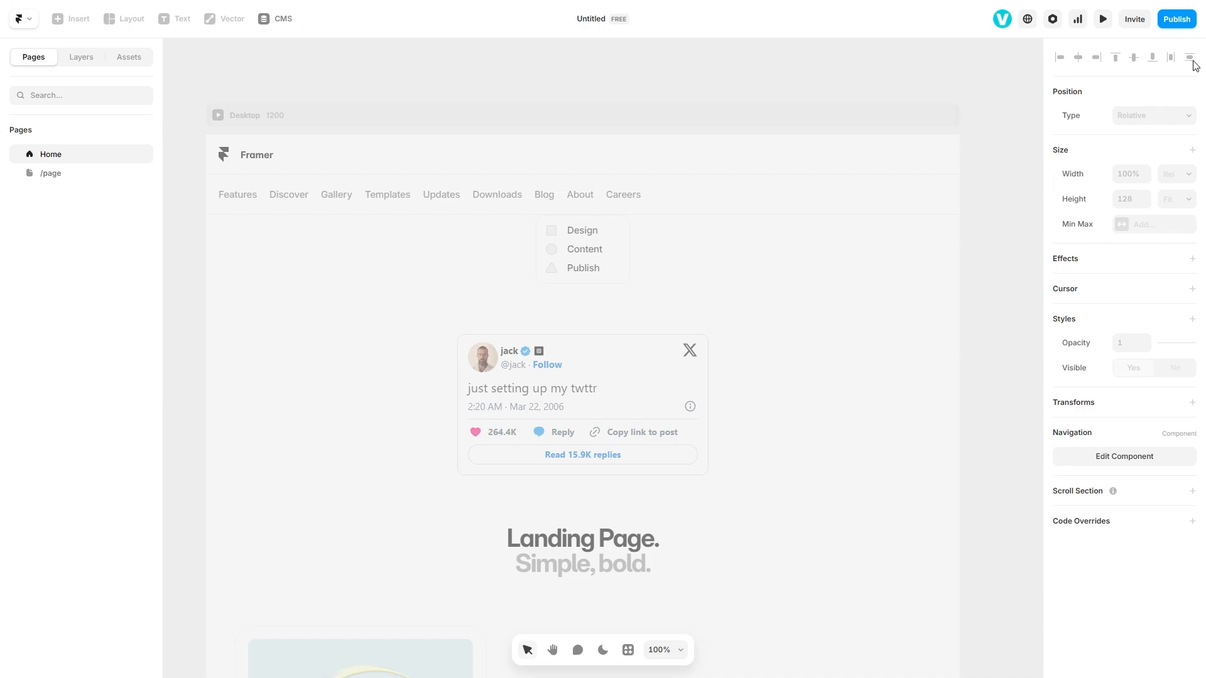
{"action": "left_click", "coordinate": [25, 18]}
{"action": "mouse_move", "coordinate": [149, 150]}
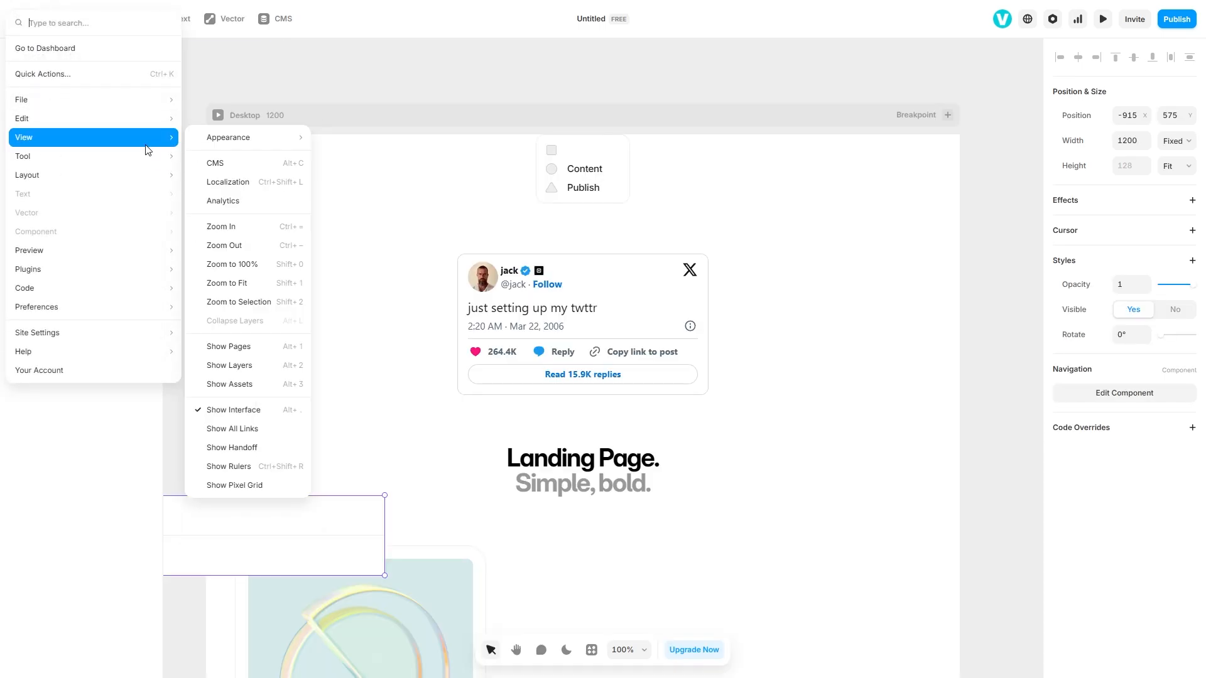
{"action": "mouse_move", "coordinate": [138, 120]}
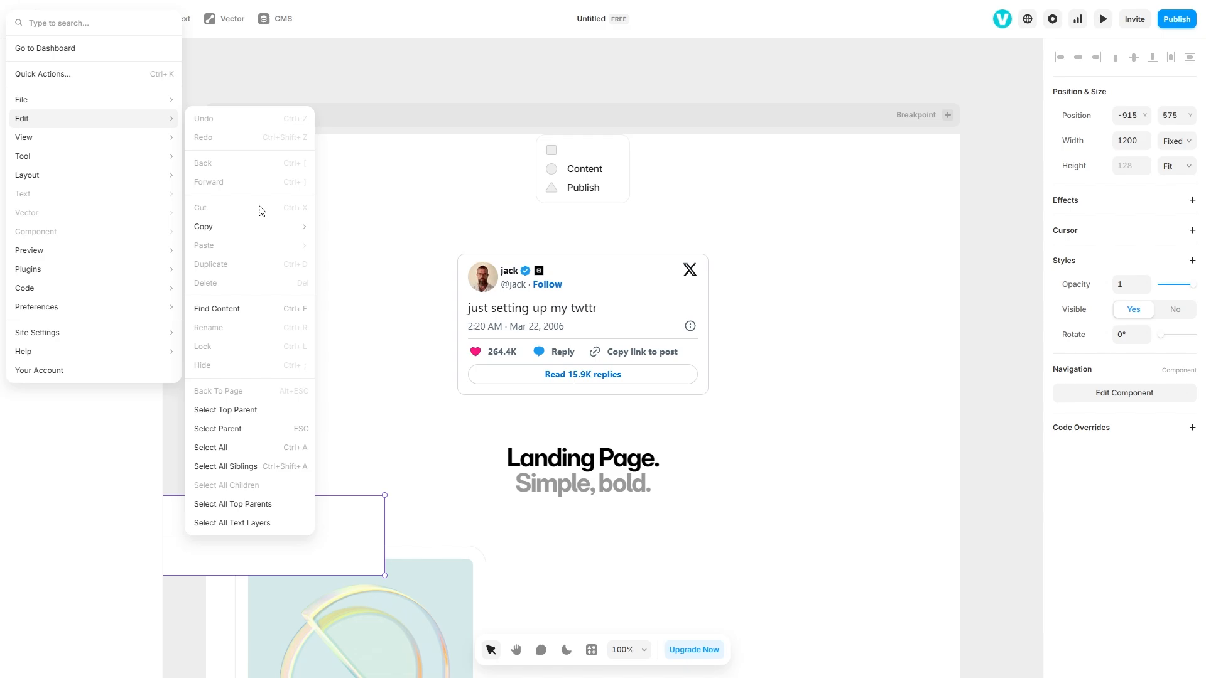
{"action": "mouse_move", "coordinate": [254, 235]}
{"action": "mouse_move", "coordinate": [303, 238]}
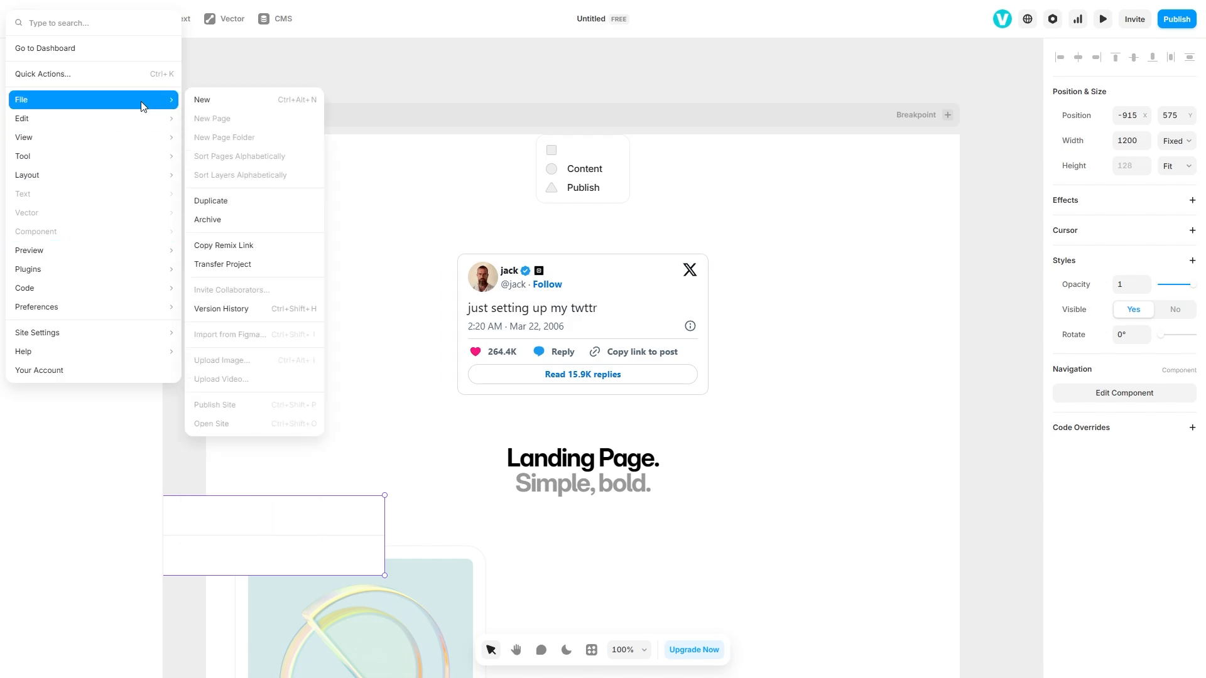
{"action": "mouse_move", "coordinate": [157, 268]}
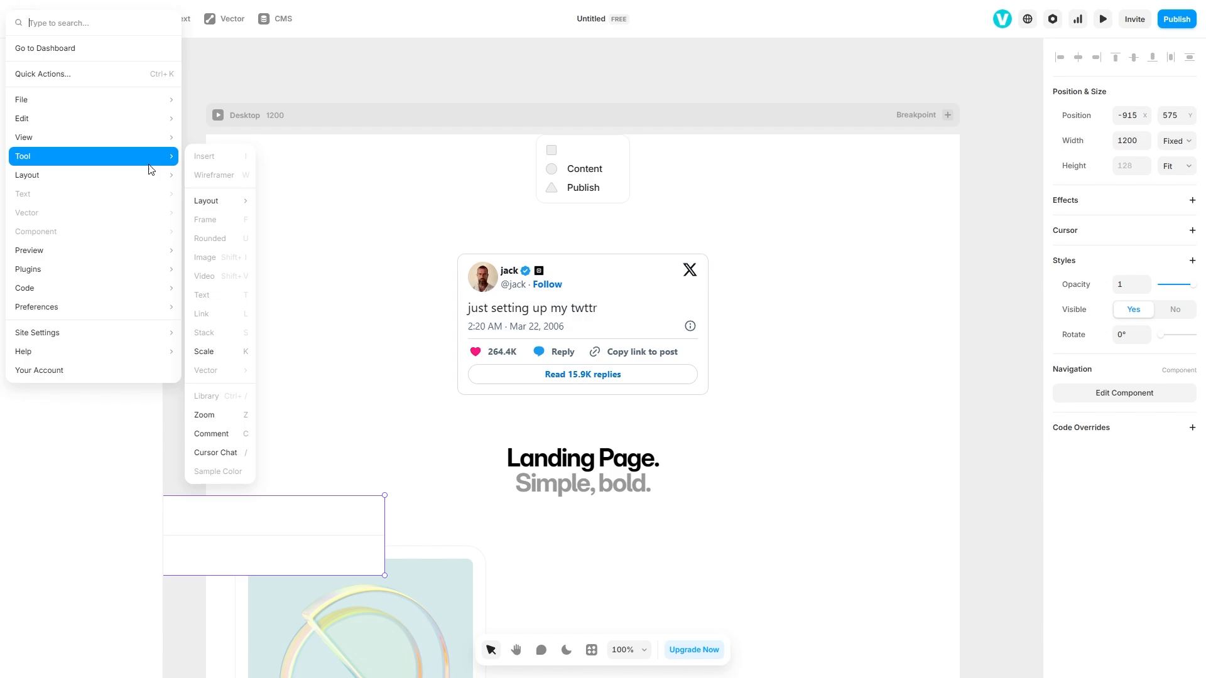
{"action": "left_click", "coordinate": [326, 143]}
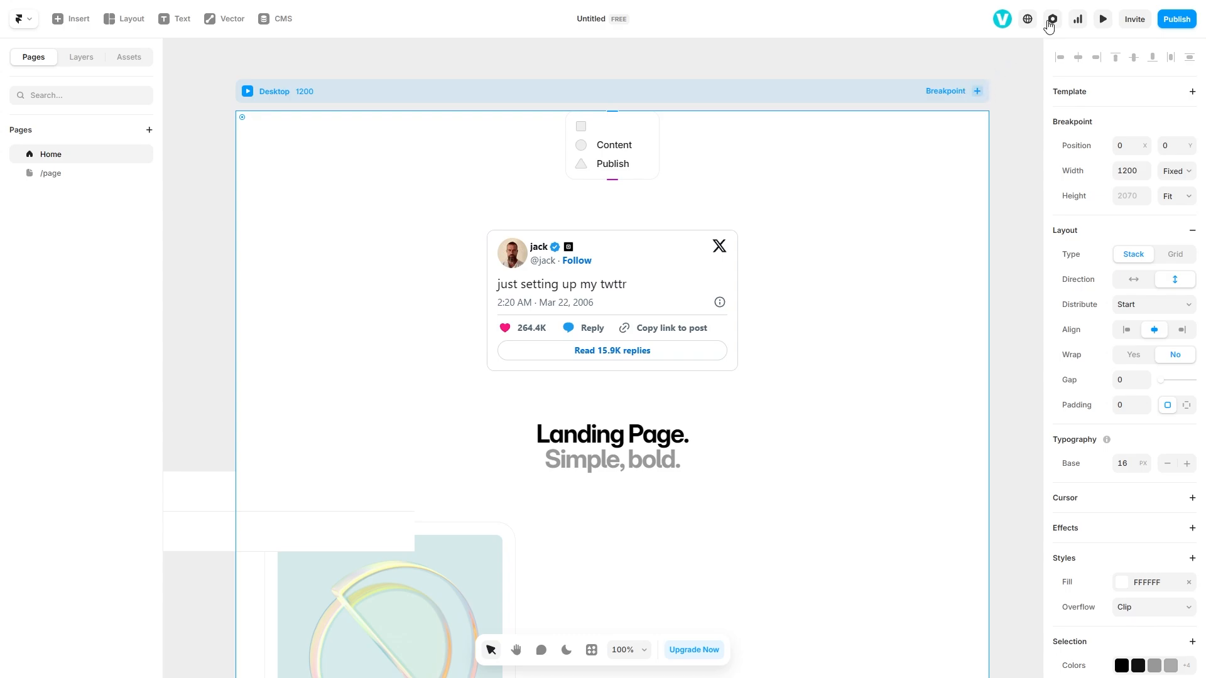
- Preview the Home page at Desktop width and look through its content
{"action": "left_click", "coordinate": [1102, 19]}
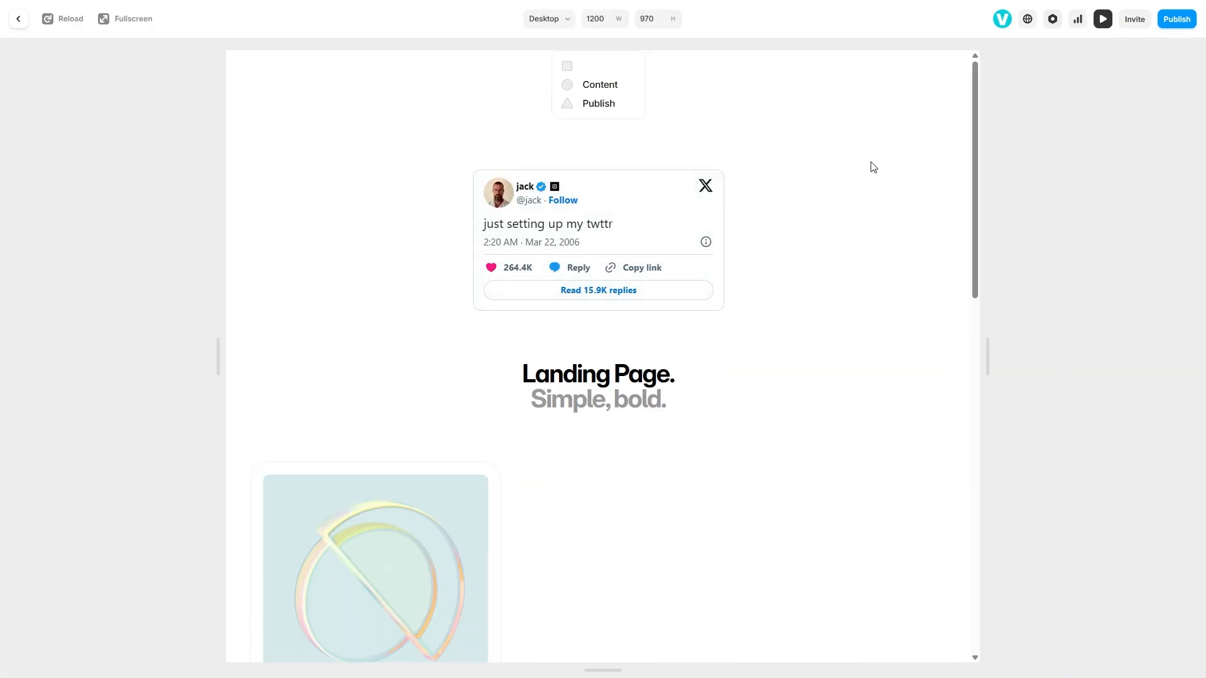
{"action": "scroll", "coordinate": [762, 195], "scroll_direction": "down", "scroll_amount": 5}
{"action": "scroll", "coordinate": [759, 194], "scroll_direction": "up", "scroll_amount": 5}
{"action": "scroll", "coordinate": [864, 192], "scroll_direction": "down", "scroll_amount": 14}
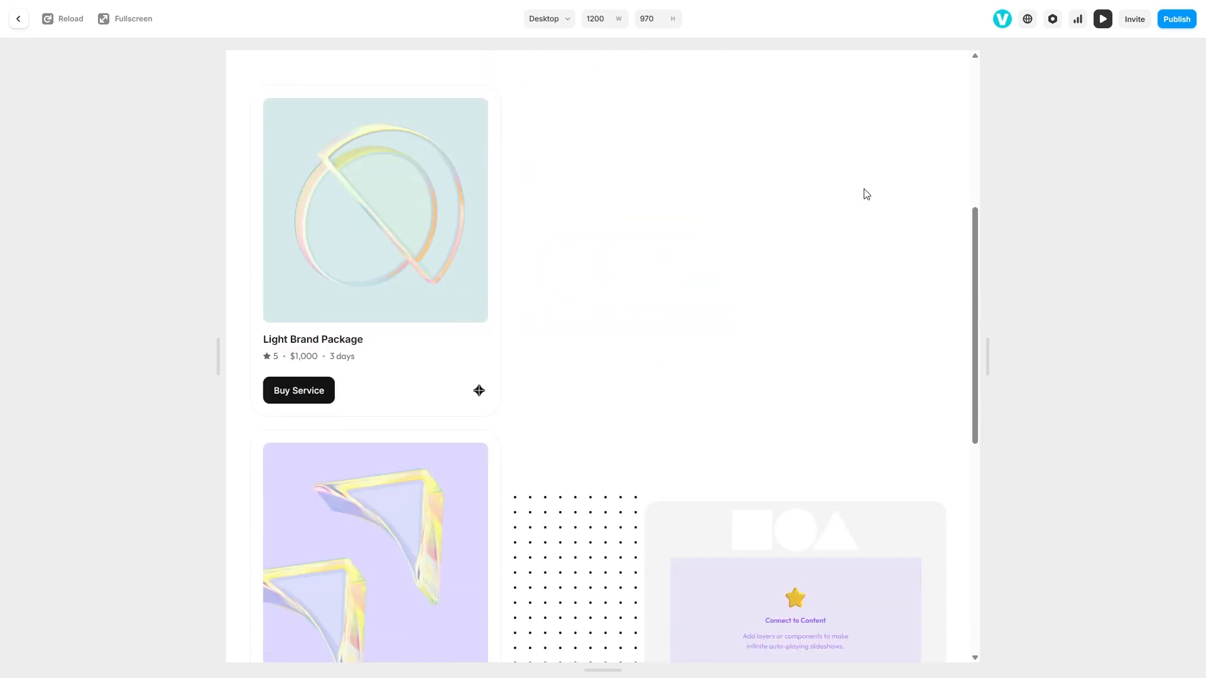
{"action": "scroll", "coordinate": [876, 197], "scroll_direction": "up", "scroll_amount": 10}
- Check the project's invite options and the access setting of its project link
{"action": "left_click", "coordinate": [1134, 19]}
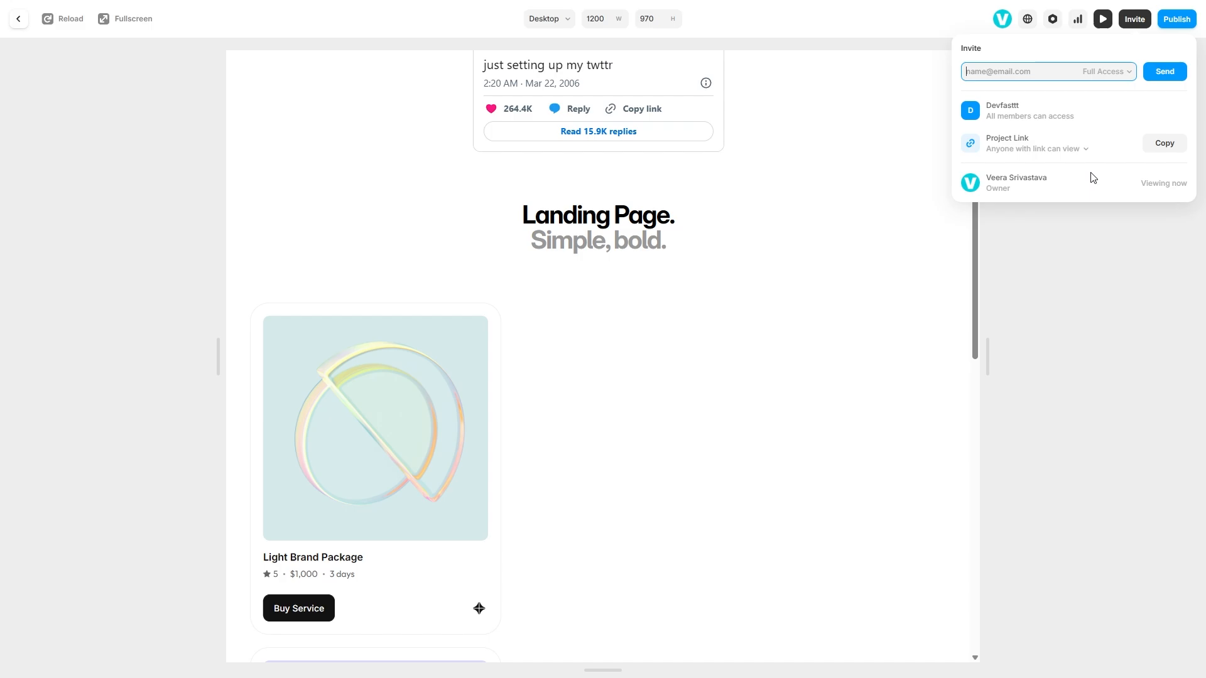
{"action": "left_click", "coordinate": [1084, 151]}
{"action": "left_click", "coordinate": [1071, 229]}
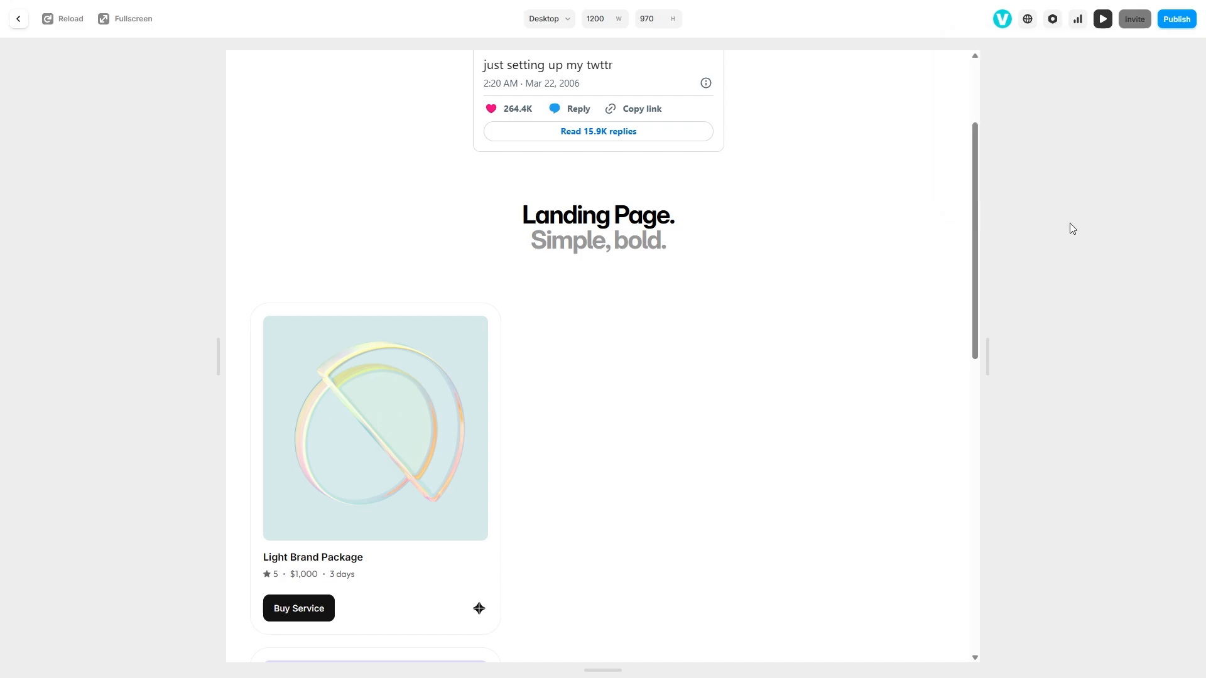
- Publish the site and open the live page from its published version details
{"action": "left_click", "coordinate": [1173, 24]}
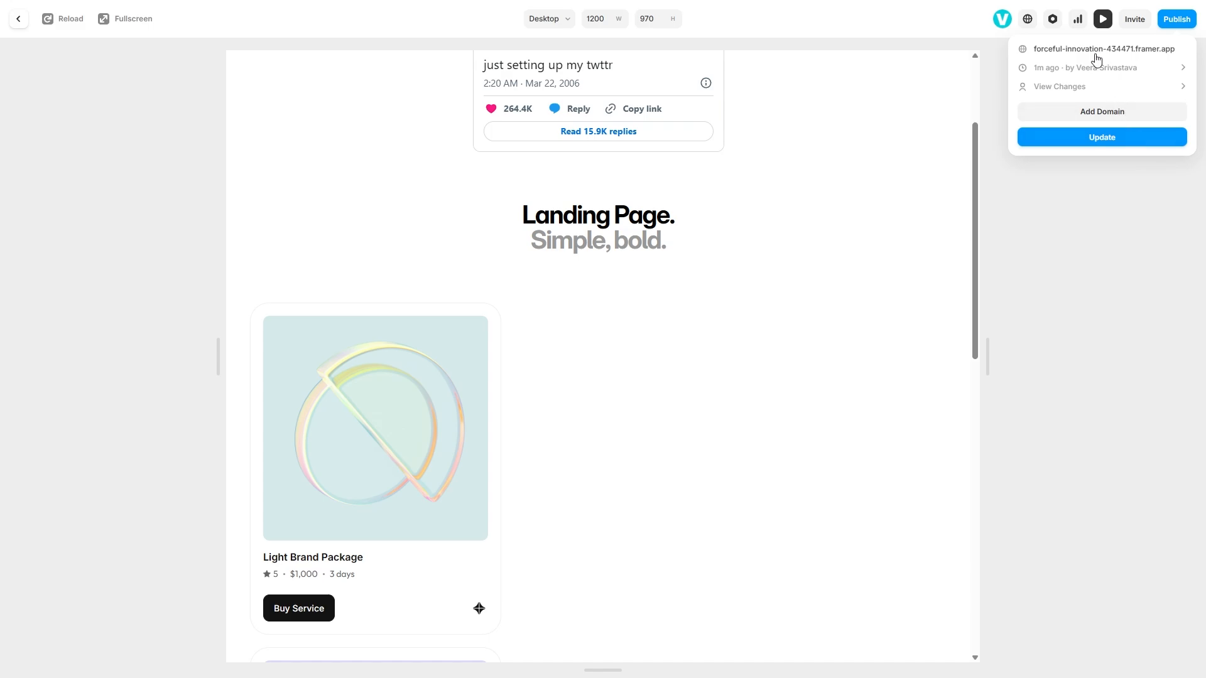
{"action": "left_click", "coordinate": [1128, 69]}
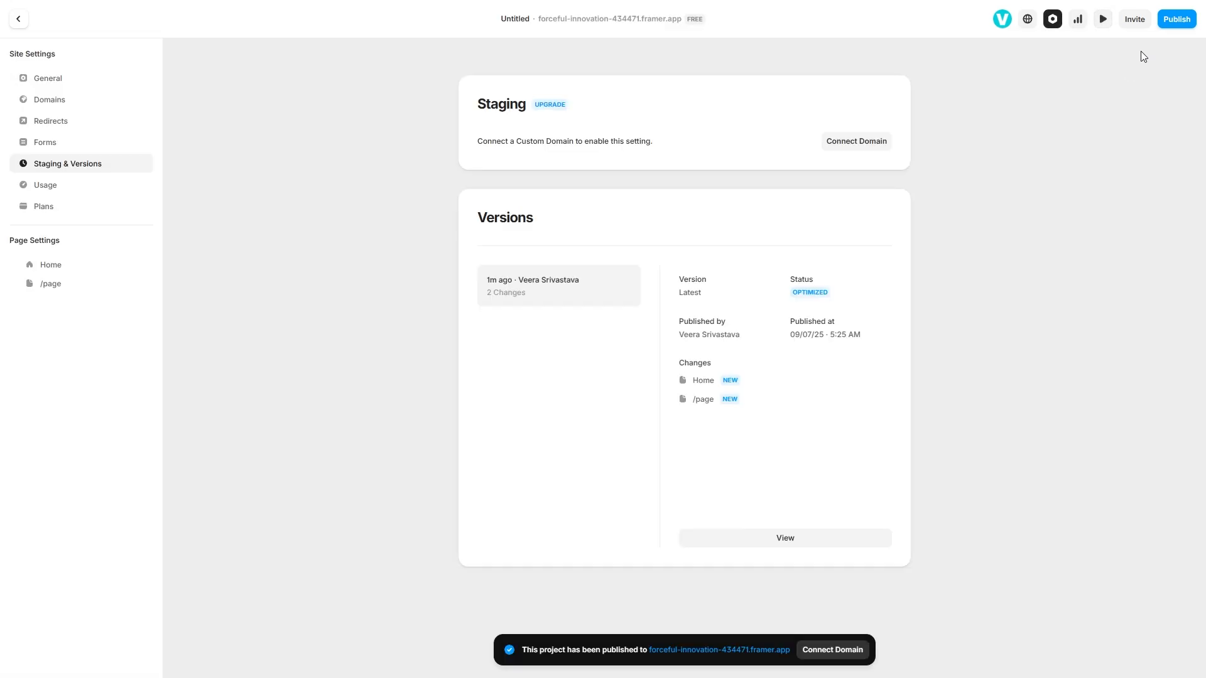
{"action": "left_click", "coordinate": [557, 20]}
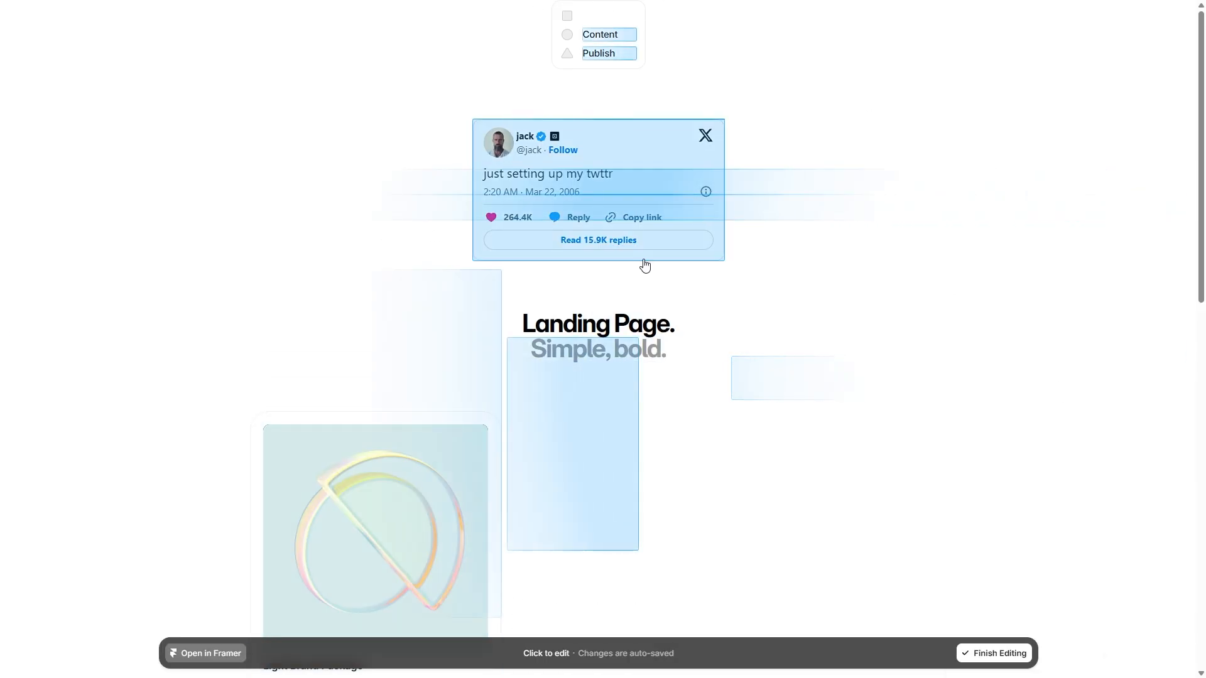
- Edit the live page's main heading to read "Landing a huge Page."
{"action": "triple_click", "coordinate": [608, 319]}
{"action": "left_click", "coordinate": [610, 322]}
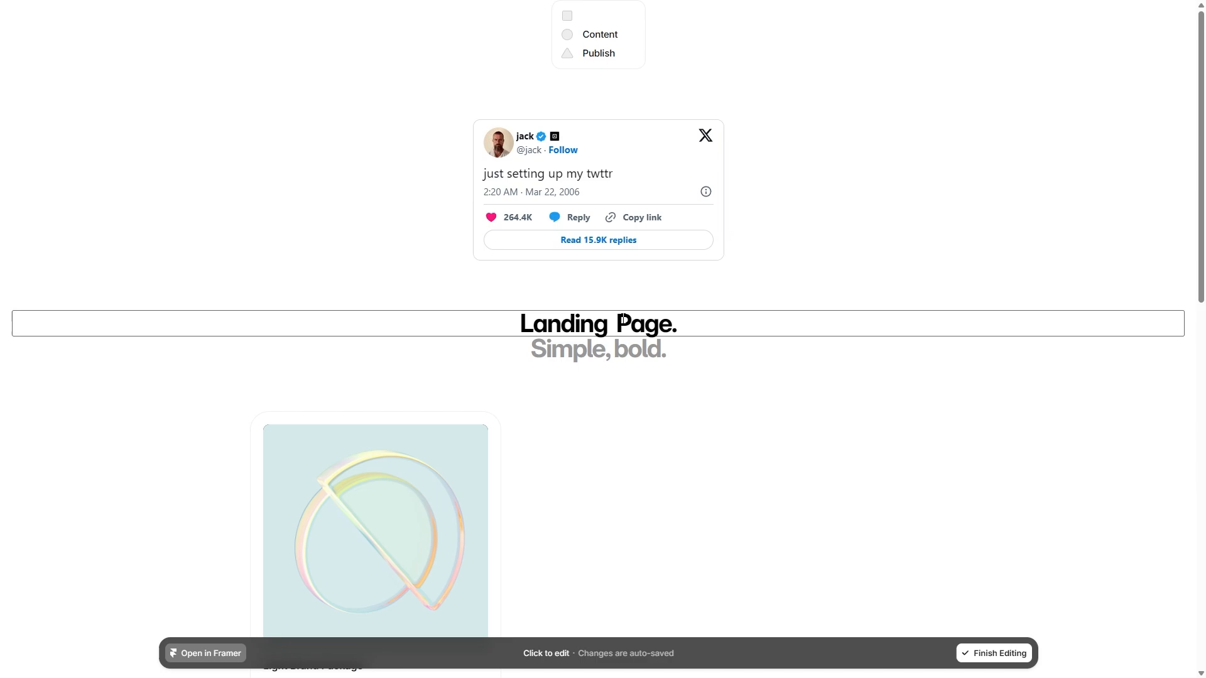
{"action": "type", "text": "a huge"}
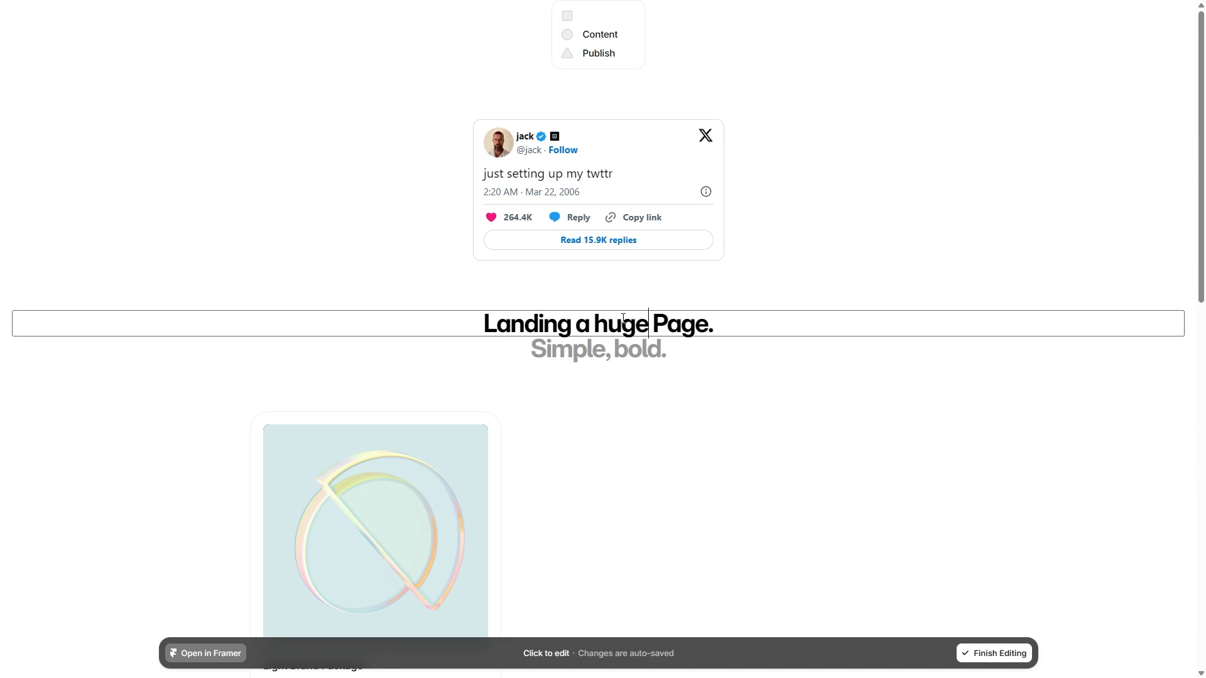
- Open the on-page settings of the tweet embed and the Contra card on the live page
{"action": "left_click", "coordinate": [707, 519]}
{"action": "left_click", "coordinate": [514, 193]}
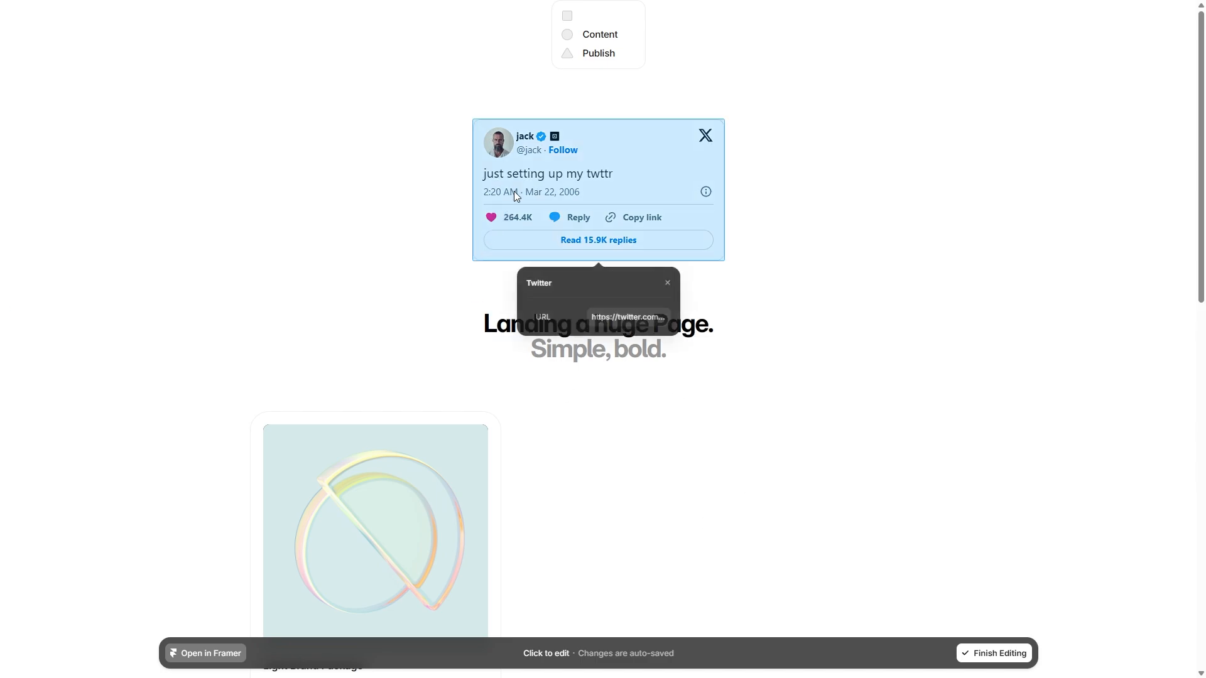
{"action": "left_click", "coordinate": [357, 498]}
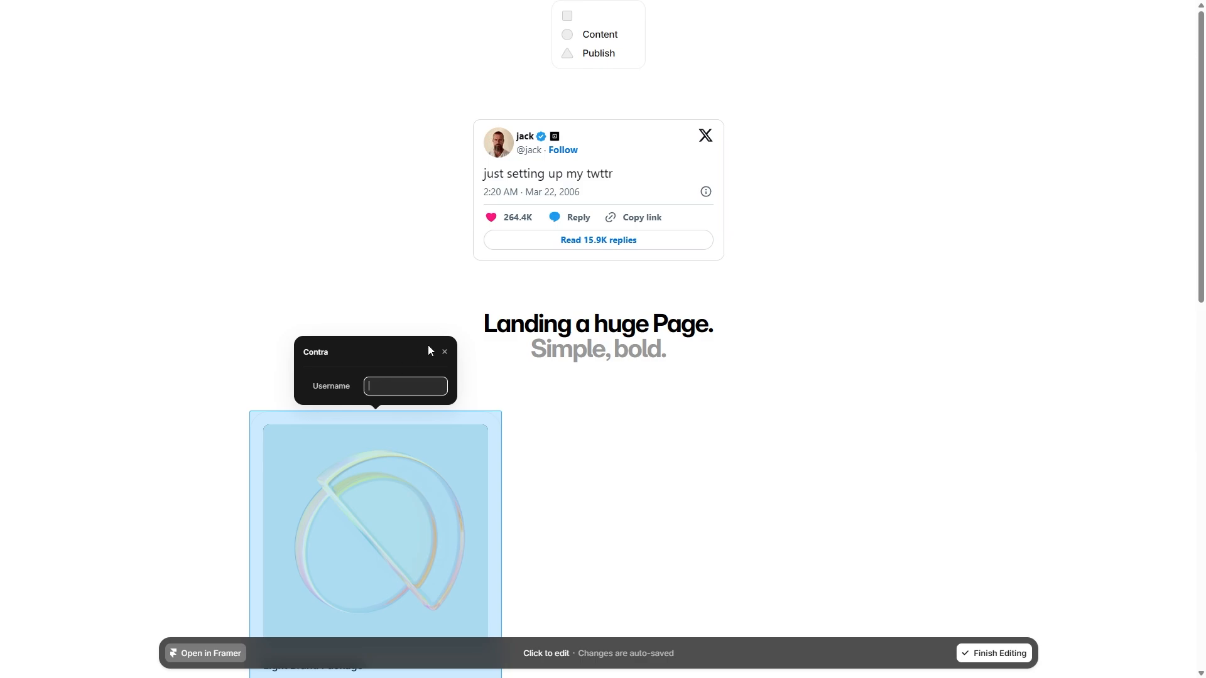
{"action": "left_click", "coordinate": [420, 289]}
{"action": "left_click", "coordinate": [366, 420]}
{"action": "left_click", "coordinate": [377, 380]}
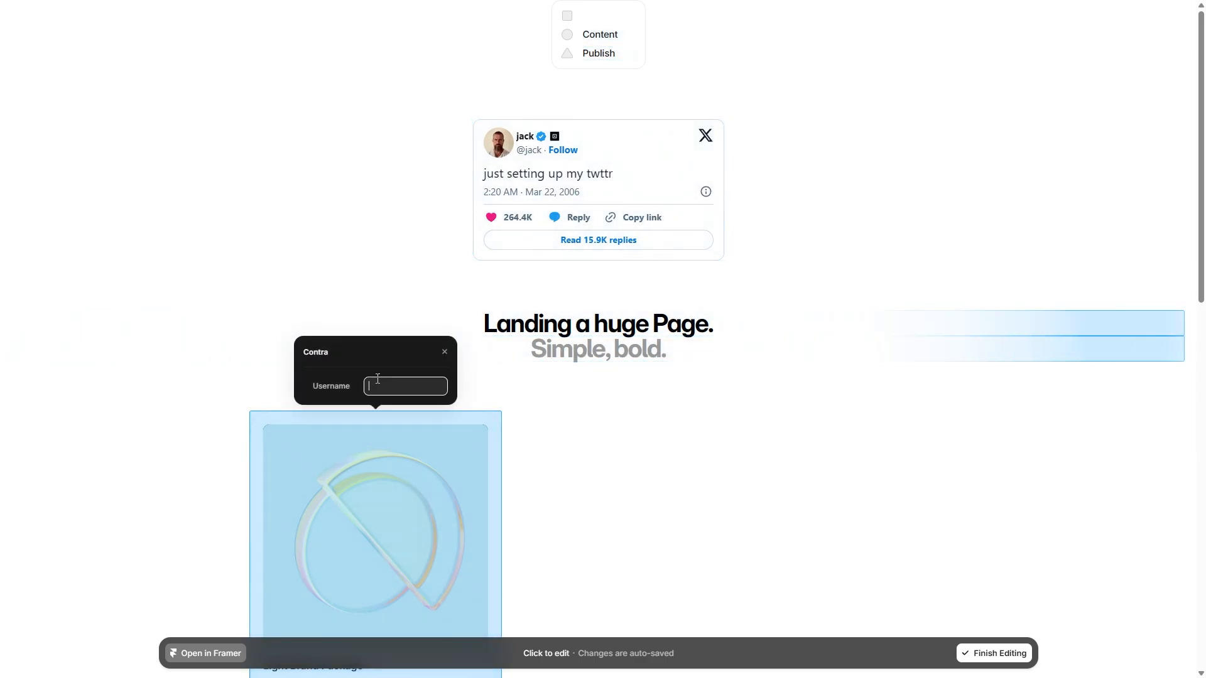
- Check the tweet embed's URL, finish on-page editing and go back to the site
{"action": "left_click", "coordinate": [600, 255]}
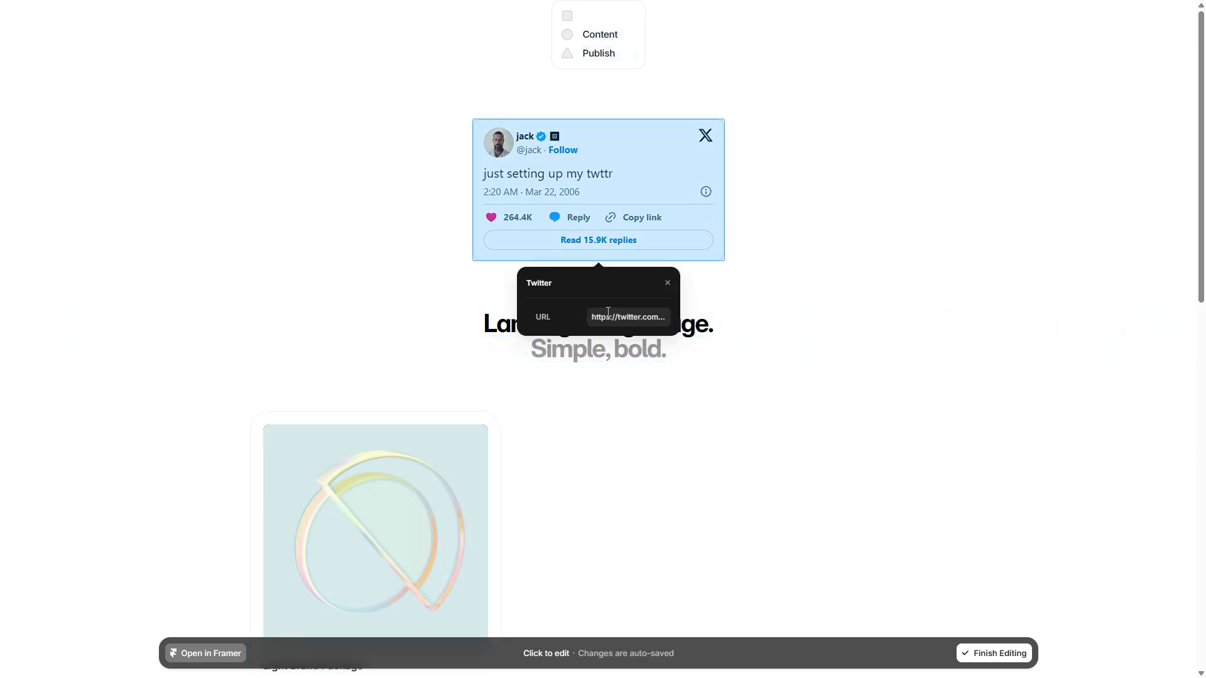
{"action": "left_click", "coordinate": [613, 317]}
{"action": "scroll", "coordinate": [653, 312], "scroll_direction": "right", "scroll_amount": 3}
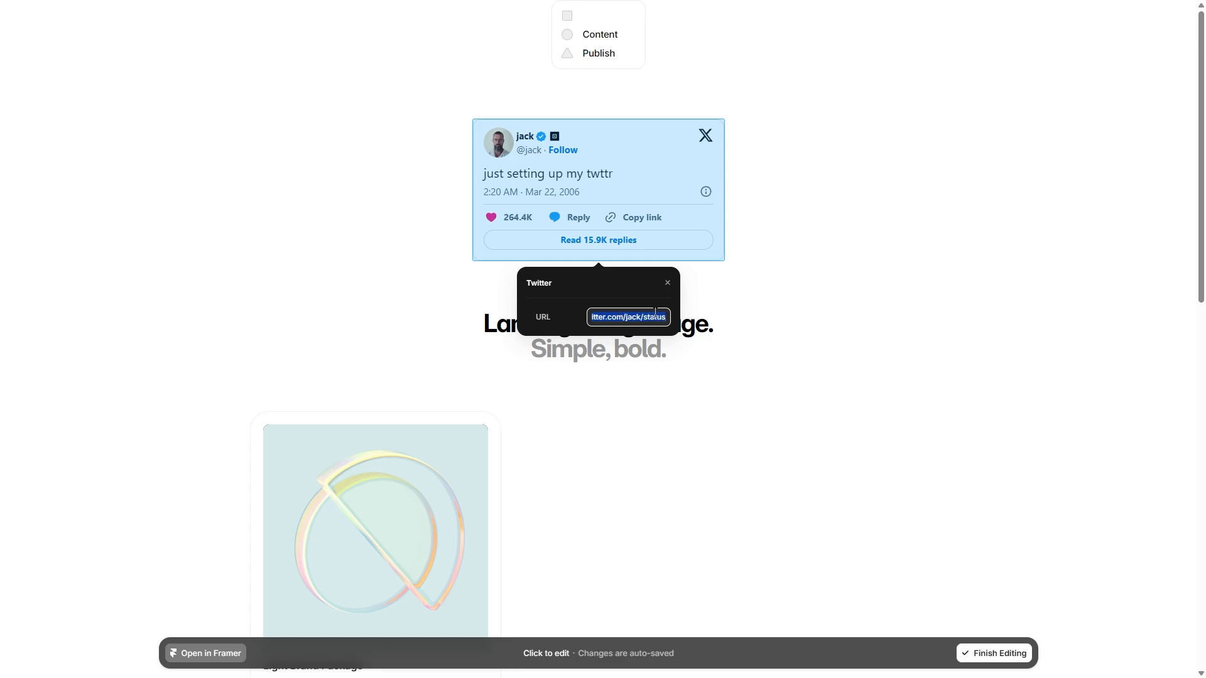
{"action": "scroll", "coordinate": [630, 315], "scroll_direction": "left", "scroll_amount": 3}
{"action": "left_click", "coordinate": [978, 653]}
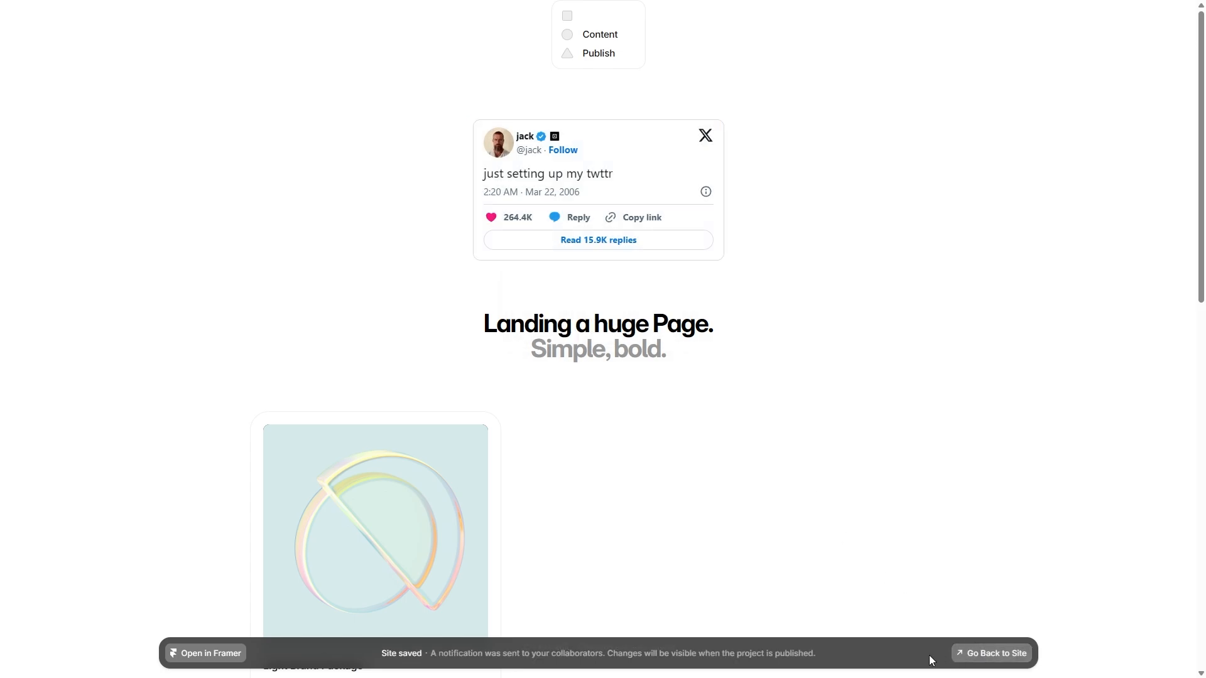
{"action": "left_click", "coordinate": [983, 653]}
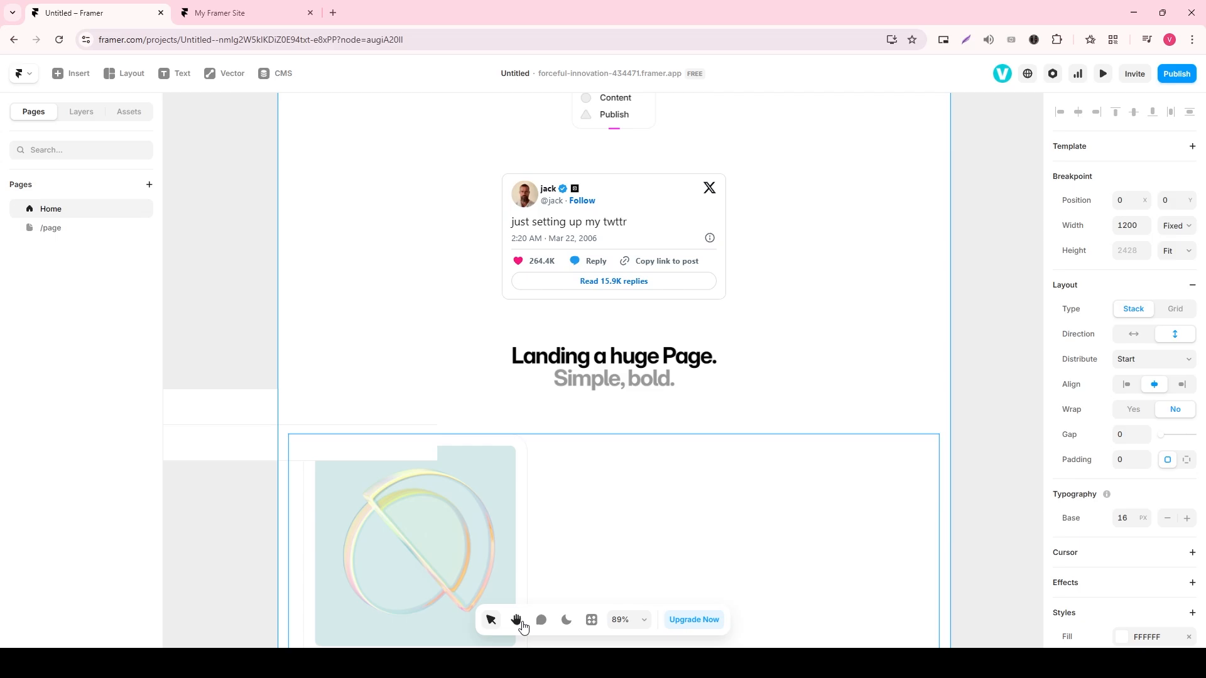
- Pan around the Home page canvas with the Hand tool to view its sections and brand package cards
{"action": "left_click", "coordinate": [516, 620]}
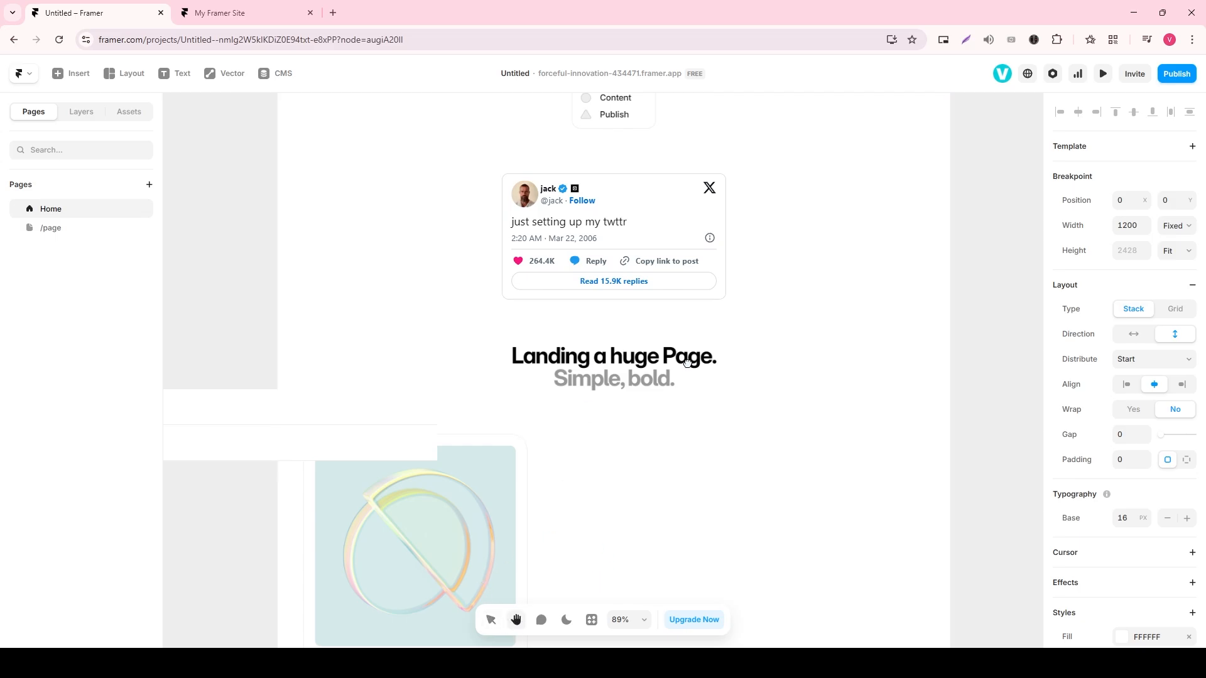
{"action": "left_click_drag", "start_coordinate": [687, 363], "coordinate": [1, 334]}
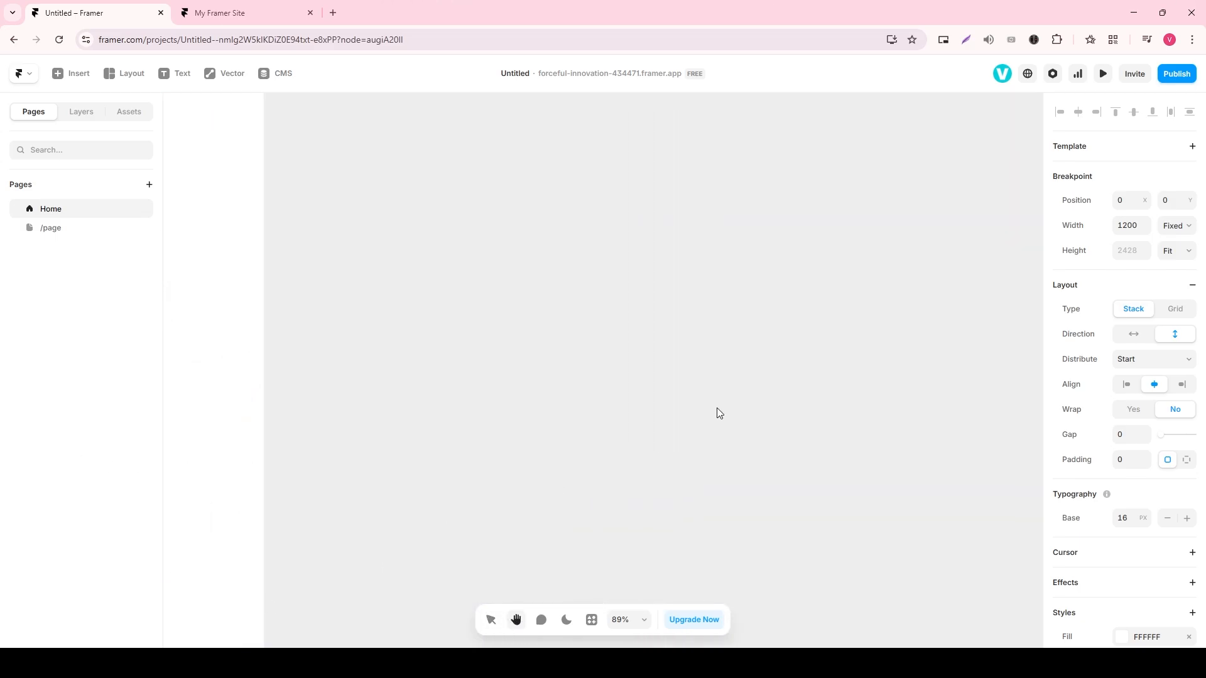
{"action": "left_click_drag", "start_coordinate": [260, 439], "coordinate": [440, 18]}
{"action": "left_click_drag", "start_coordinate": [559, 369], "coordinate": [595, 139]}
{"action": "left_click_drag", "start_coordinate": [582, 343], "coordinate": [615, 660]}
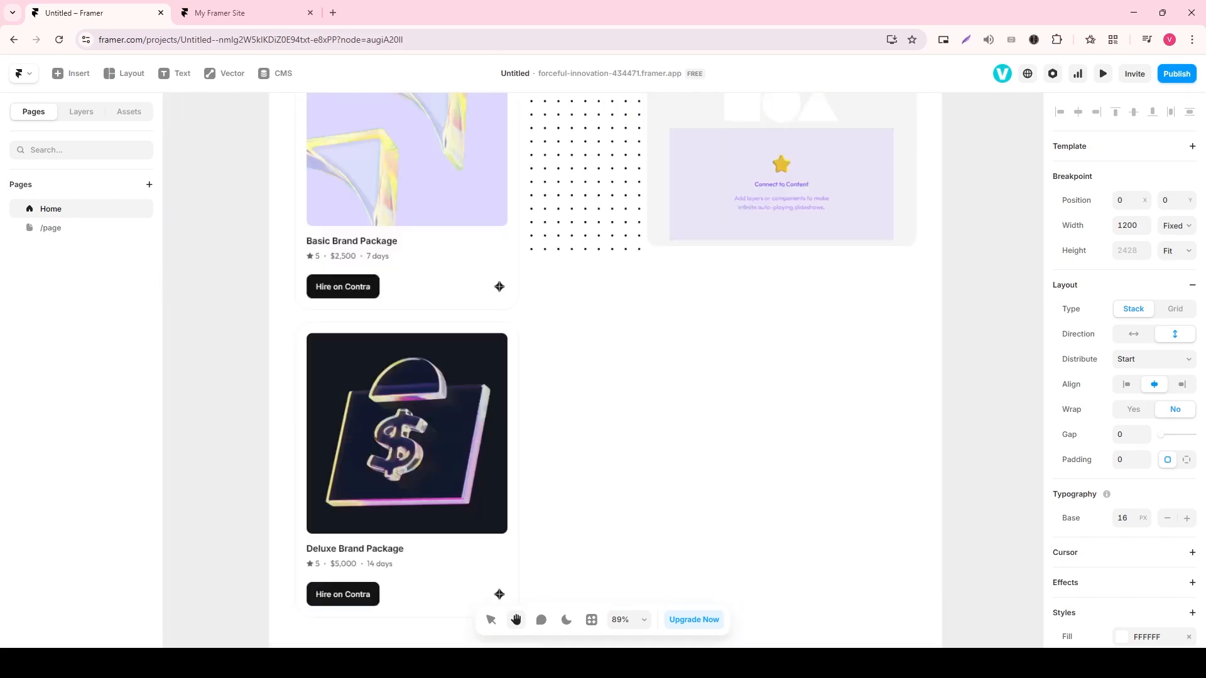
{"action": "left_click_drag", "start_coordinate": [479, 101], "coordinate": [526, 503]}
{"action": "left_click_drag", "start_coordinate": [525, 455], "coordinate": [756, 30]}
- Add the comment "nice, dne" in the empty area beside the Light Brand Package card, and try to mark it as resolved
{"action": "left_click", "coordinate": [540, 620]}
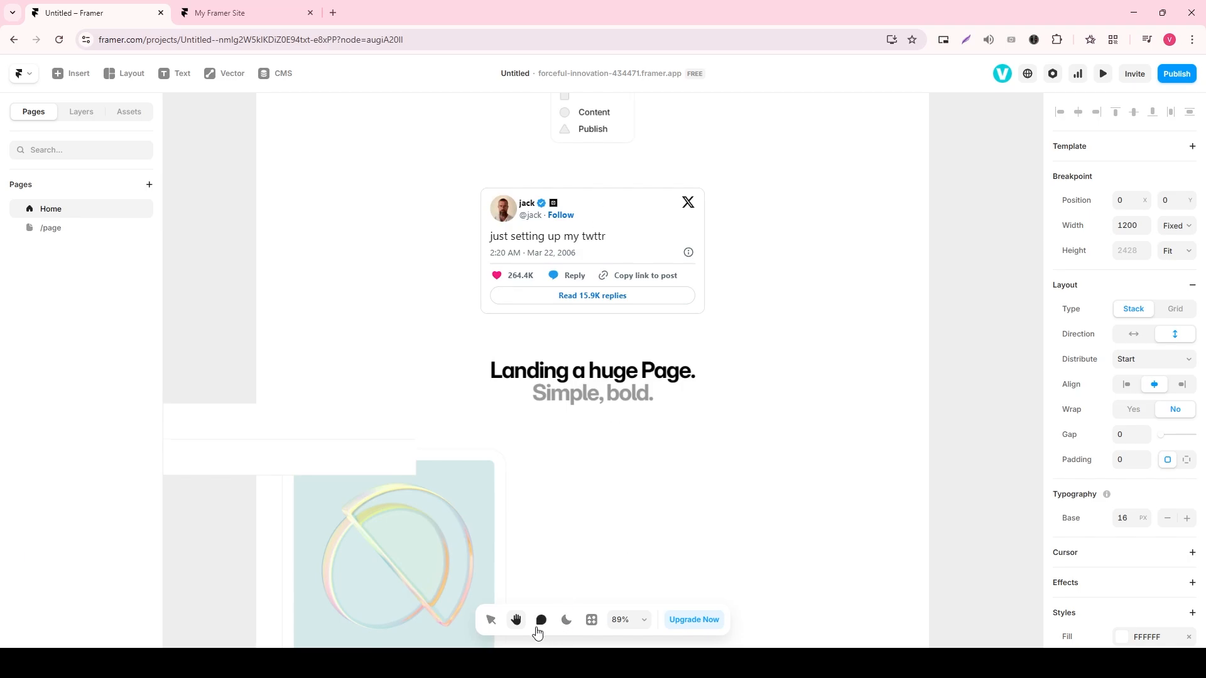
{"action": "left_click", "coordinate": [672, 495]}
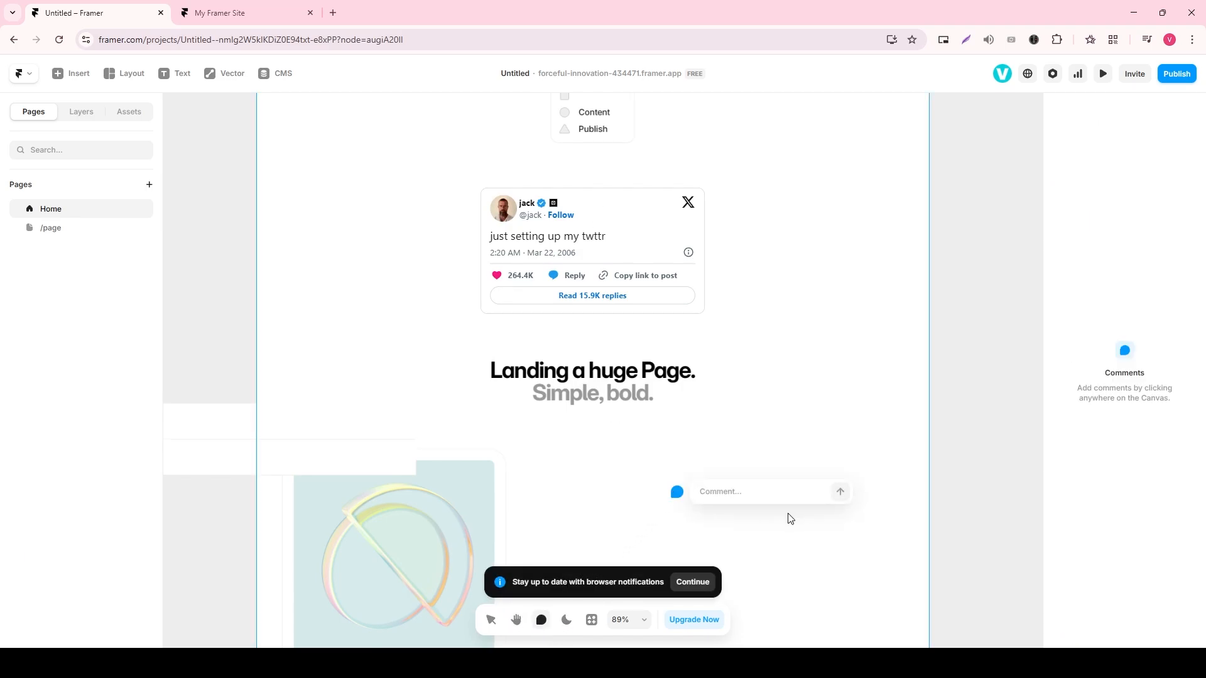
{"action": "type", "text": "nice, dne"}
{"action": "key", "text": "Return"}
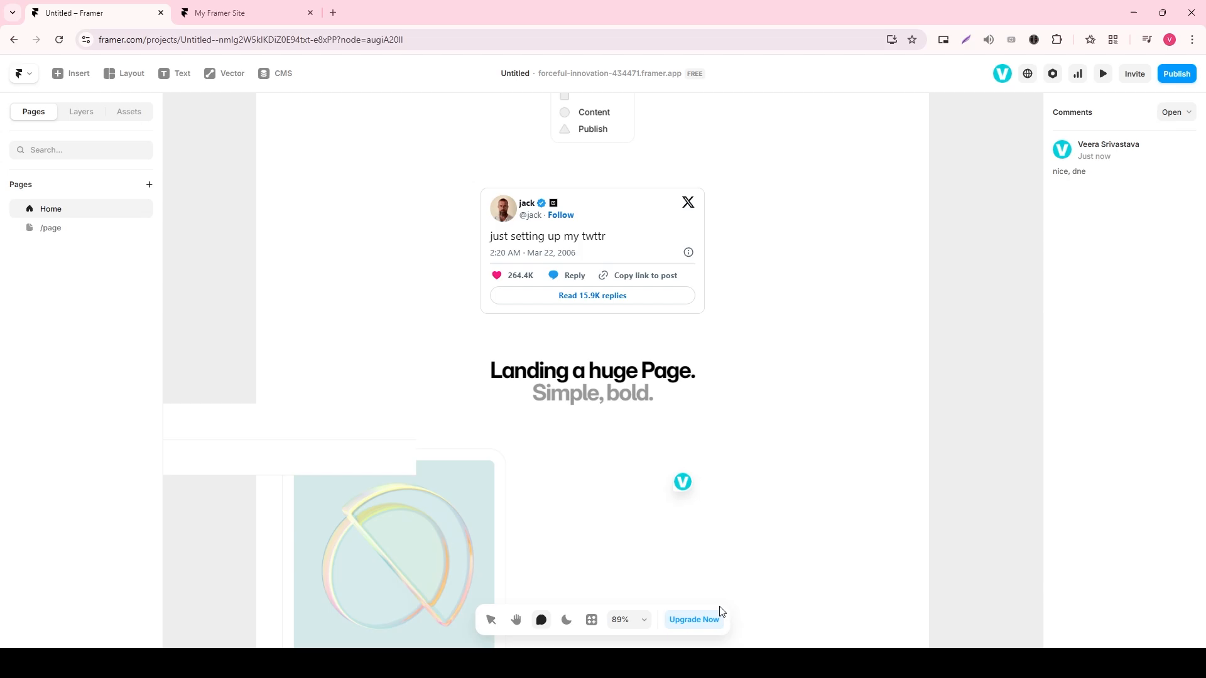
{"action": "left_click", "coordinate": [1083, 173]}
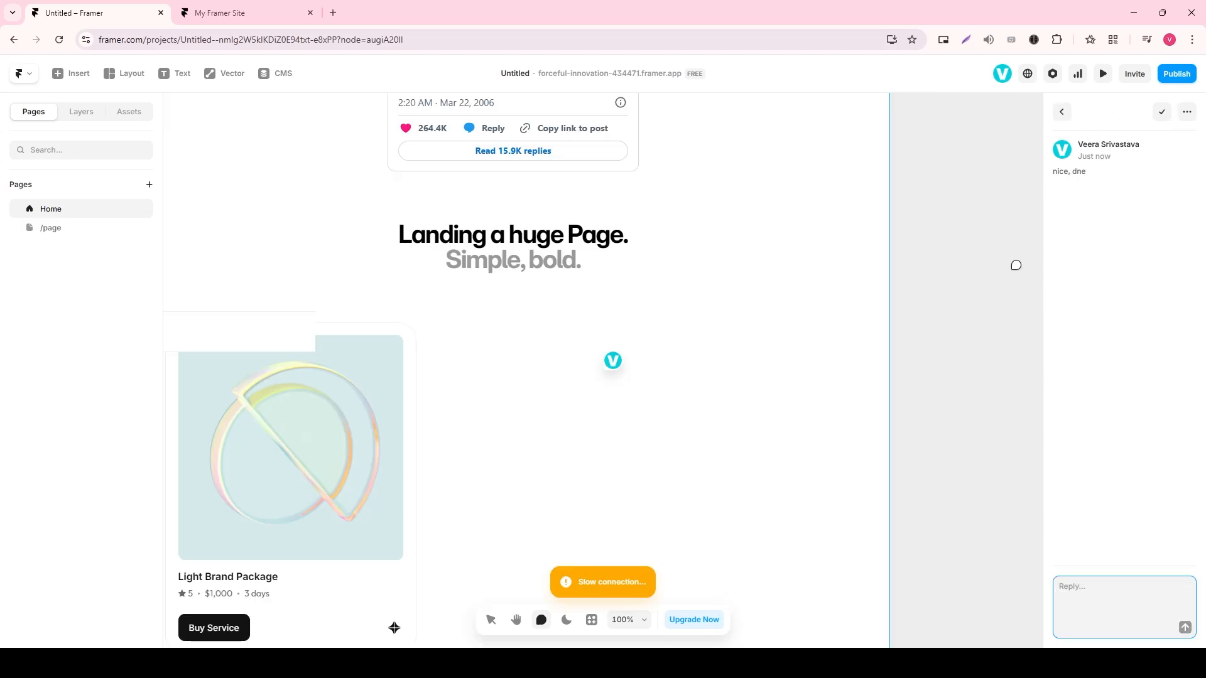
{"action": "left_click", "coordinate": [1161, 111]}
- Switch the editor to the dark theme and look over the Home page canvas
{"action": "left_click", "coordinate": [566, 620]}
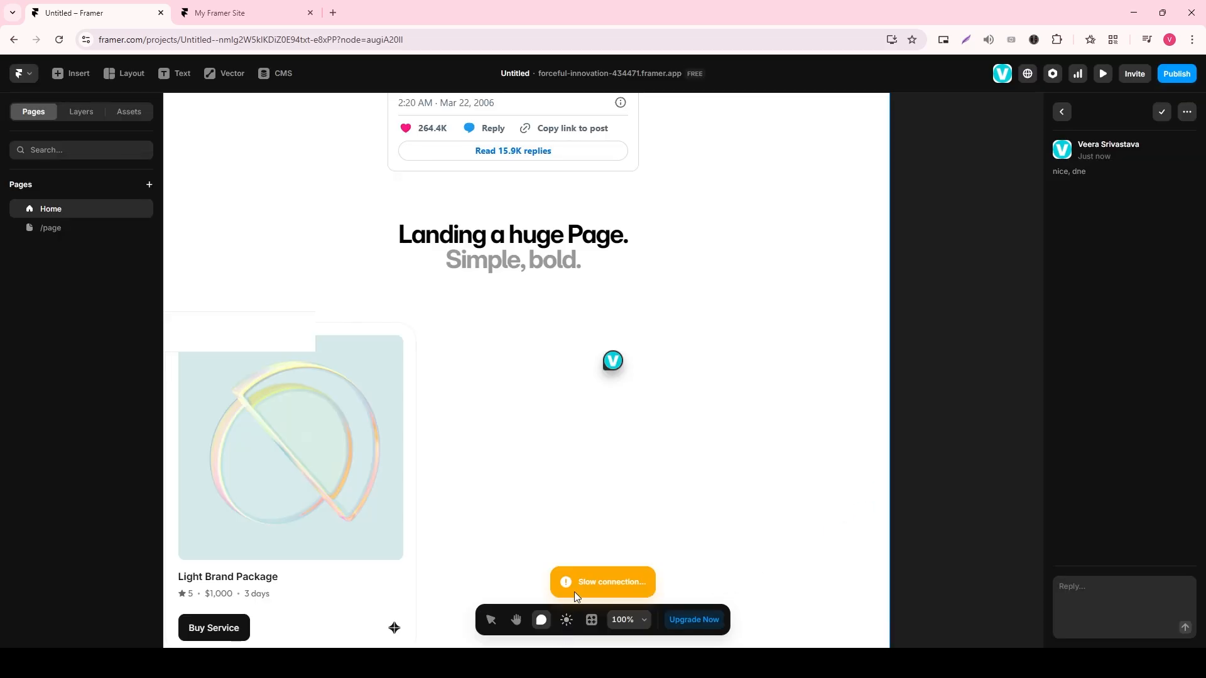
{"action": "scroll", "coordinate": [435, 361], "scroll_direction": "left", "scroll_amount": 1}
{"action": "scroll", "coordinate": [435, 361], "scroll_direction": "down", "scroll_amount": 2}
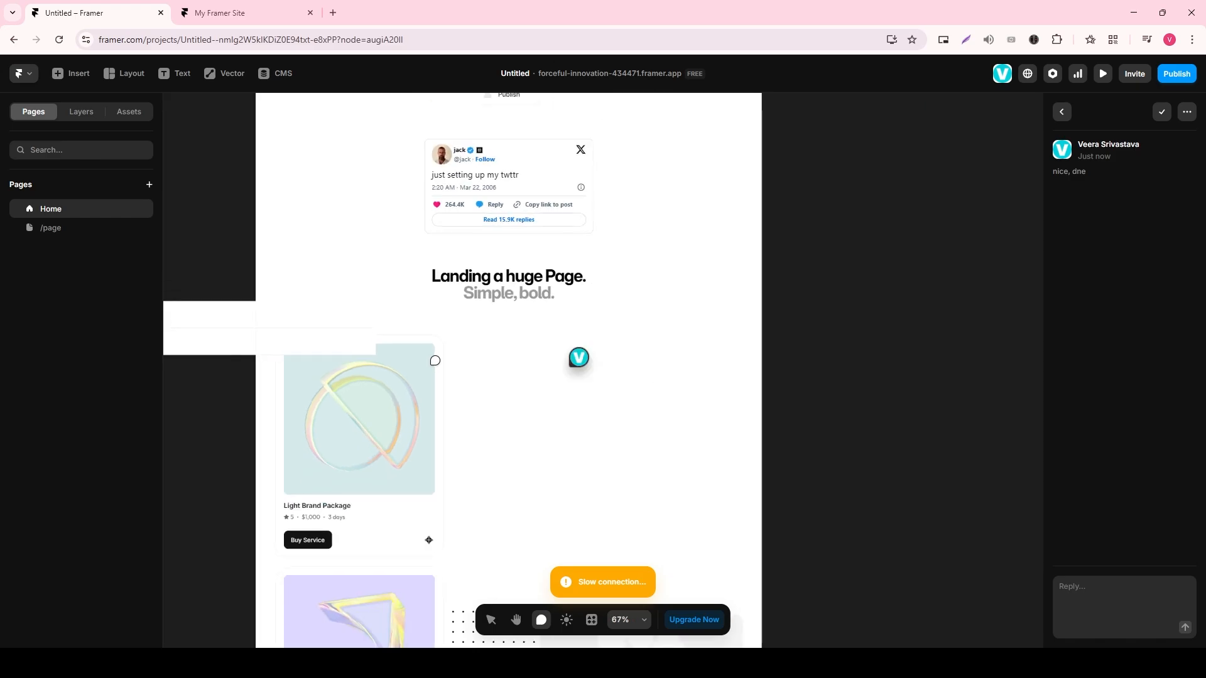
{"action": "scroll", "coordinate": [434, 361], "scroll_direction": "left", "scroll_amount": 1}
{"action": "scroll", "coordinate": [437, 354], "scroll_direction": "up", "scroll_amount": 5}
{"action": "scroll", "coordinate": [438, 343], "scroll_direction": "down", "scroll_amount": 5}
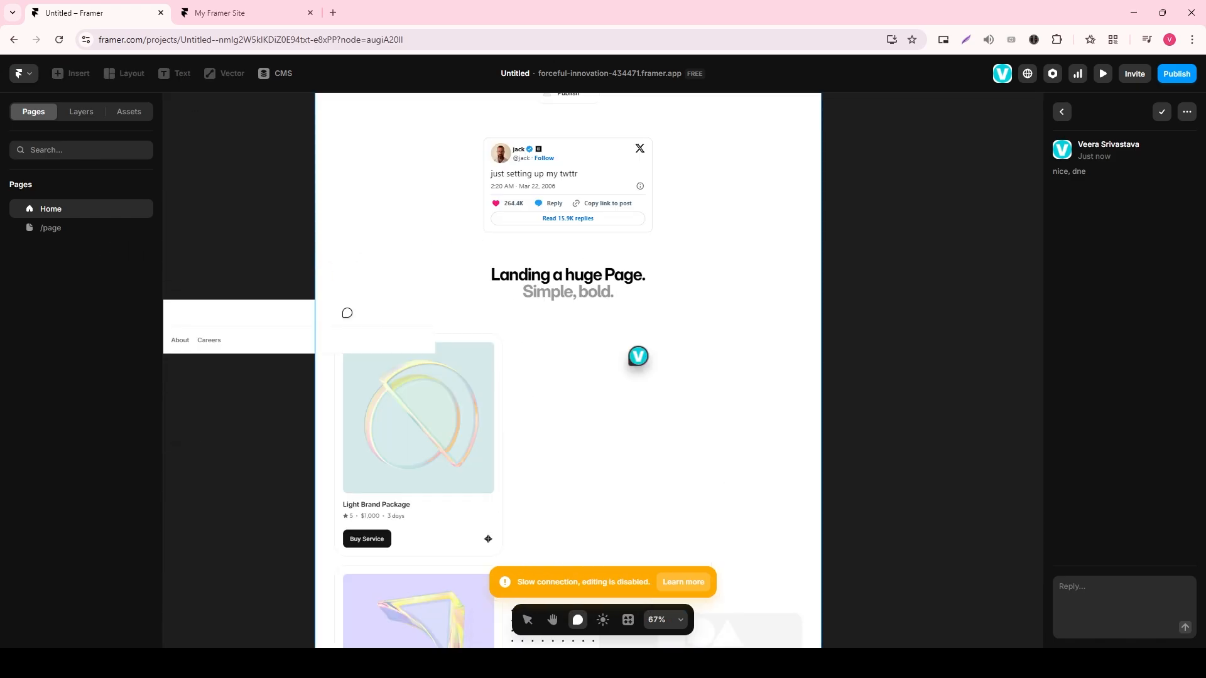
{"action": "scroll", "coordinate": [377, 308], "scroll_direction": "up", "scroll_amount": 1}
{"action": "left_click", "coordinate": [396, 327]}
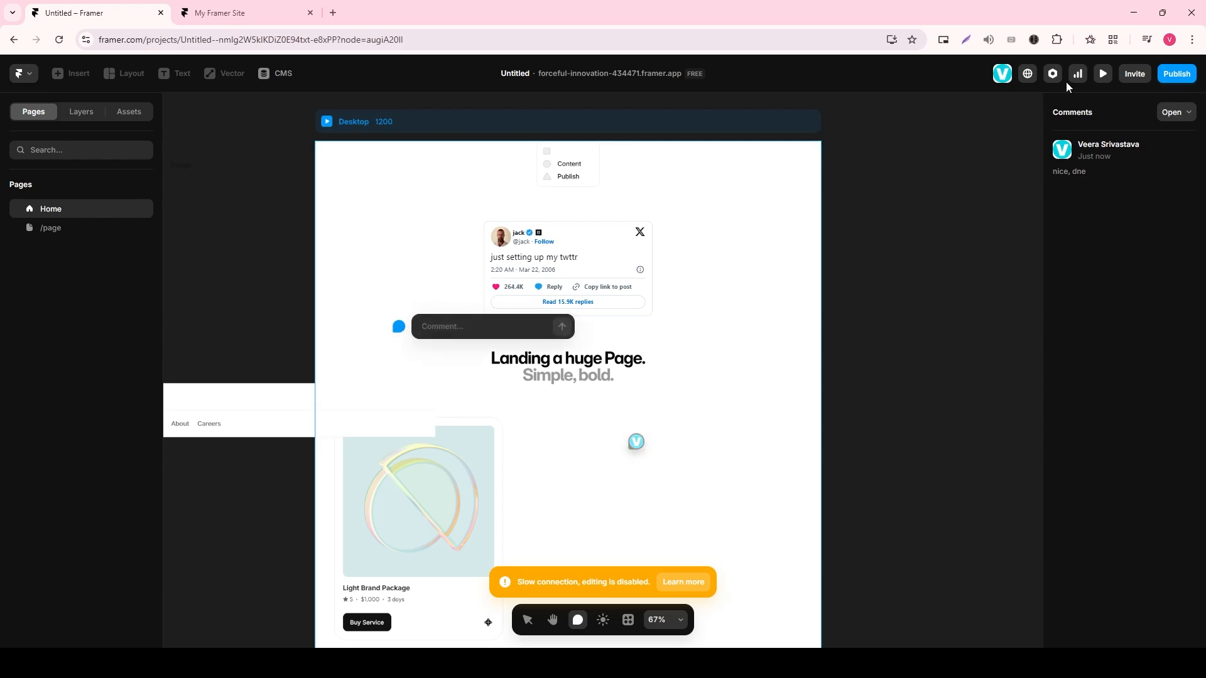
{"action": "left_click", "coordinate": [527, 621]}
{"action": "left_click", "coordinate": [379, 192]}
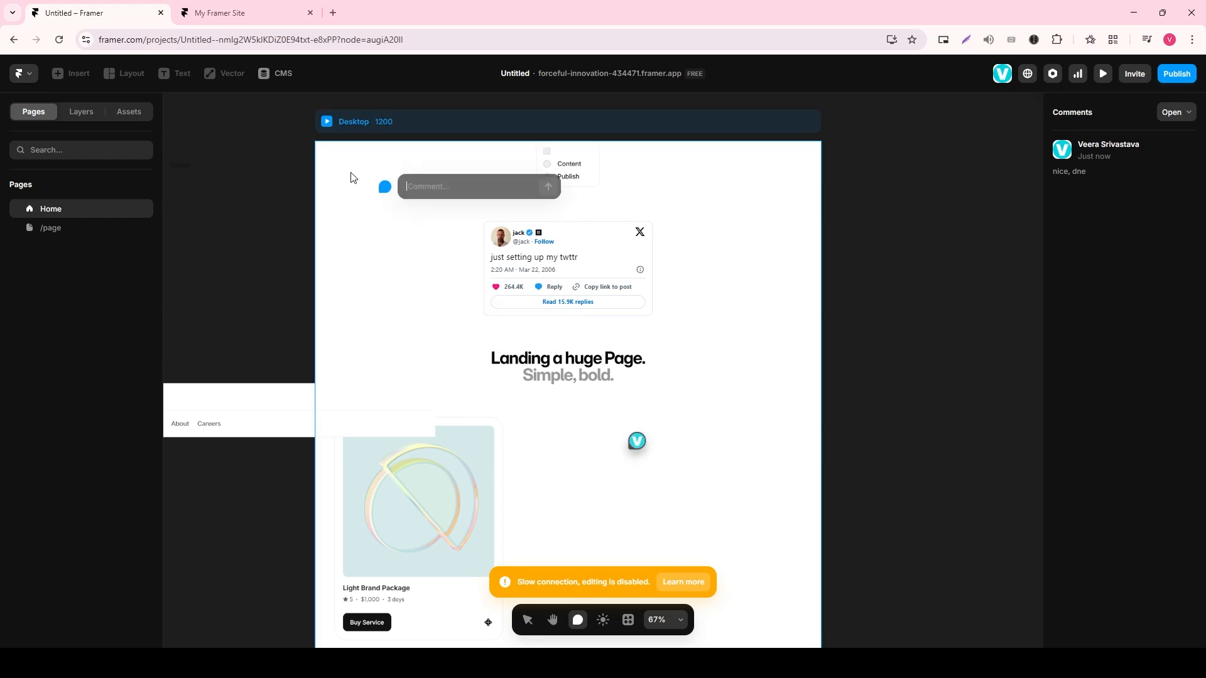
{"action": "left_click", "coordinate": [311, 133]}
{"action": "left_click", "coordinate": [327, 146]}
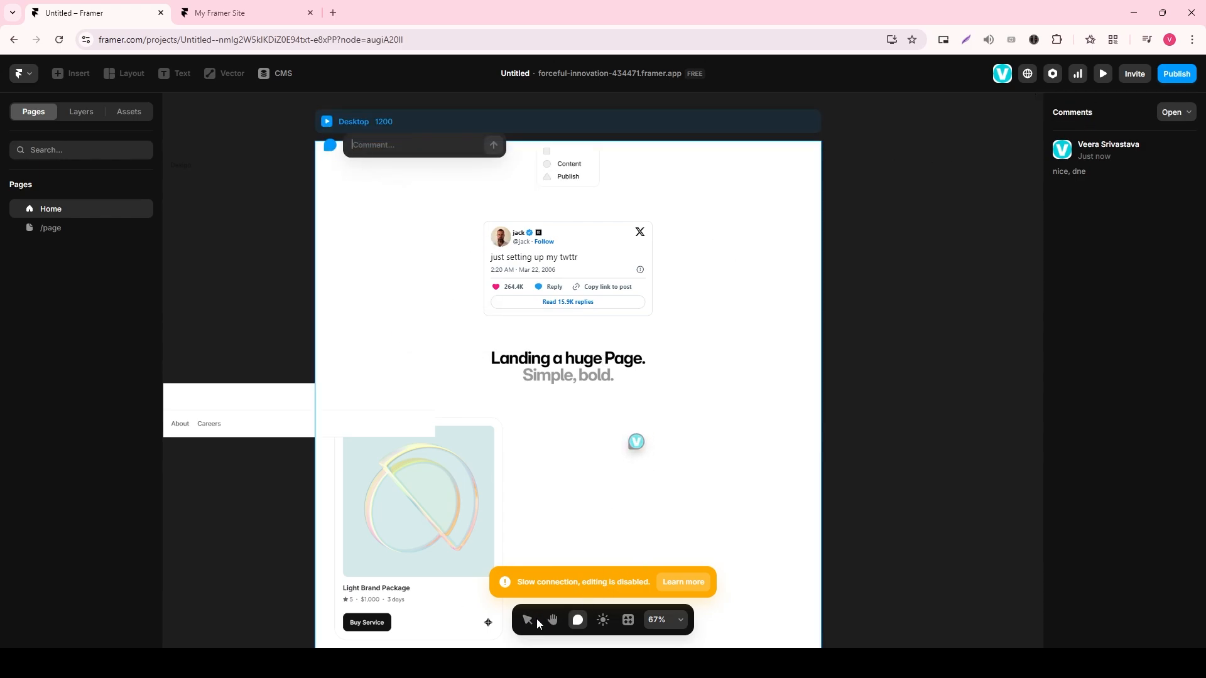
{"action": "key", "text": "Escape"}
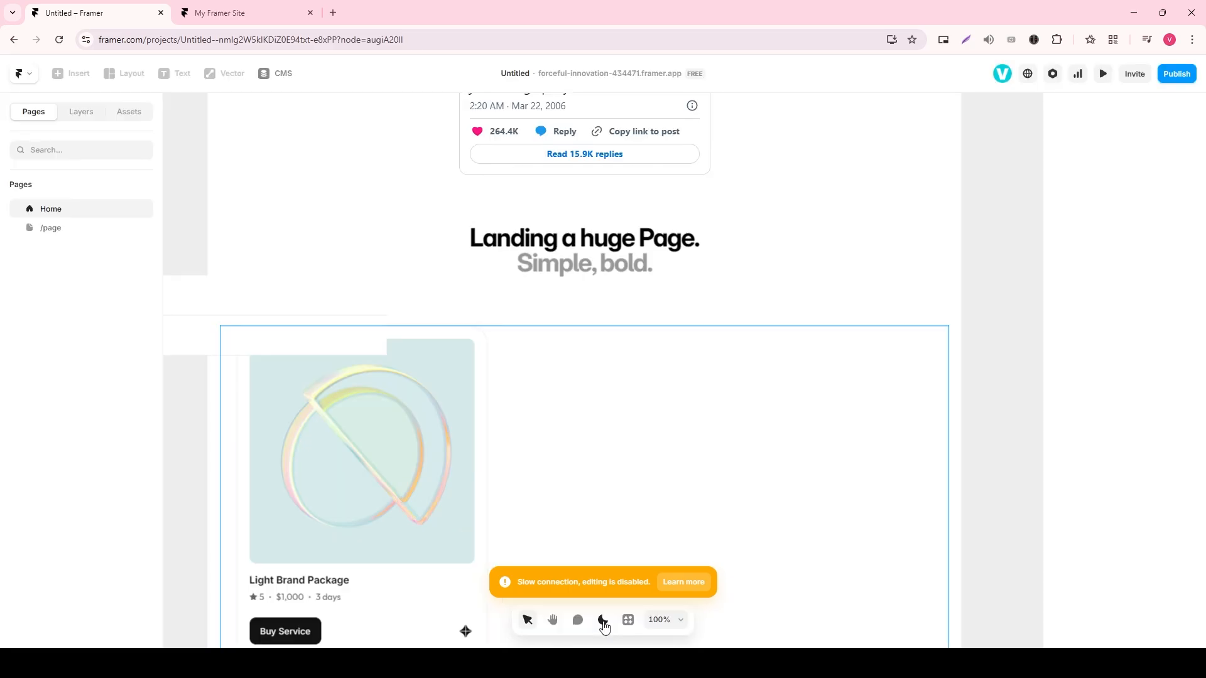
- Set the editor to the dark theme again and open the /page page
{"action": "left_click", "coordinate": [603, 620]}
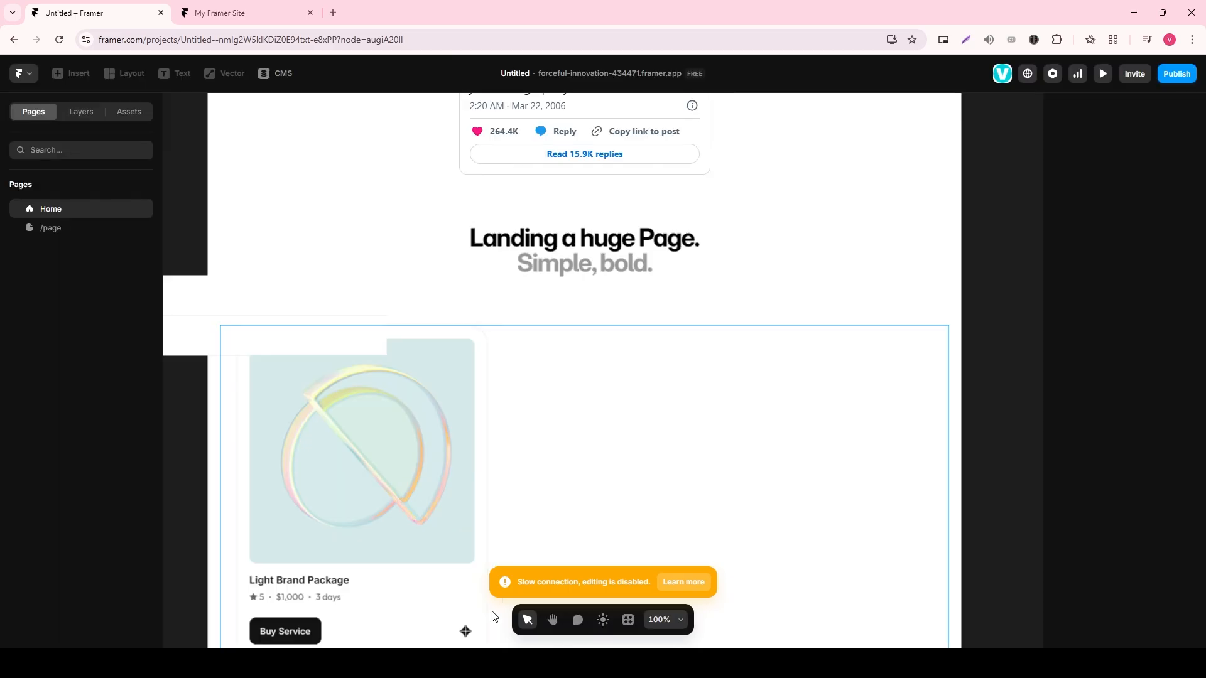
{"action": "key", "text": "c"}
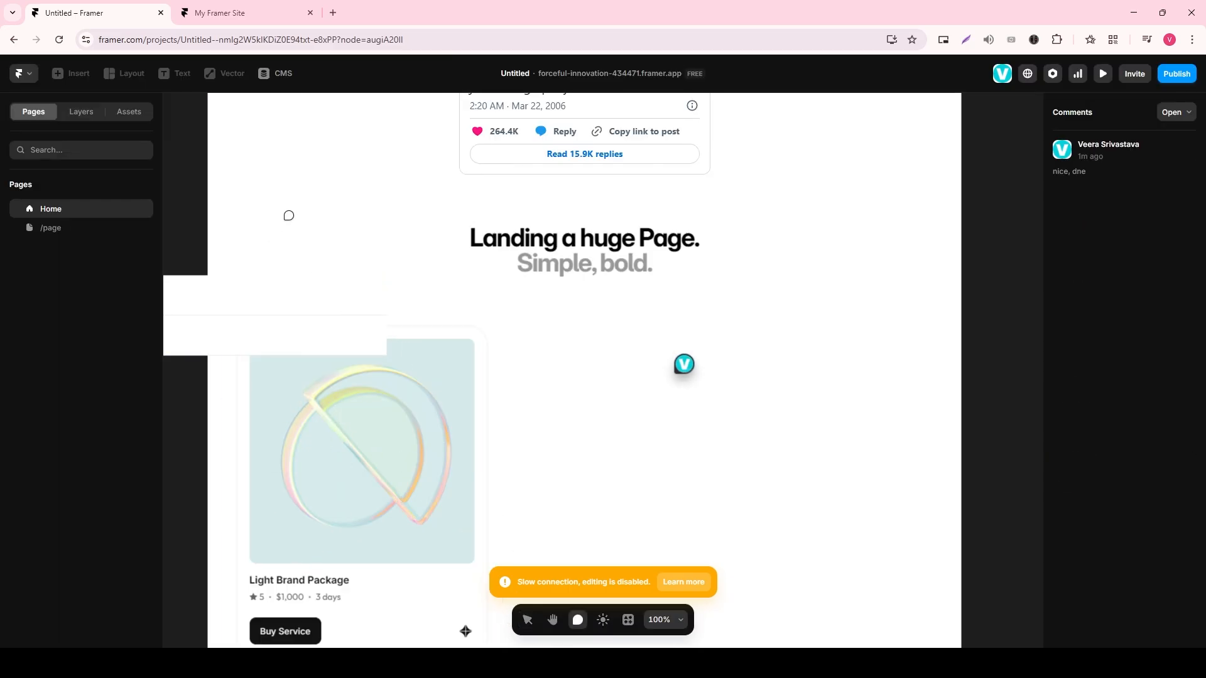
{"action": "left_click", "coordinate": [292, 216]}
{"action": "left_click", "coordinate": [445, 168]}
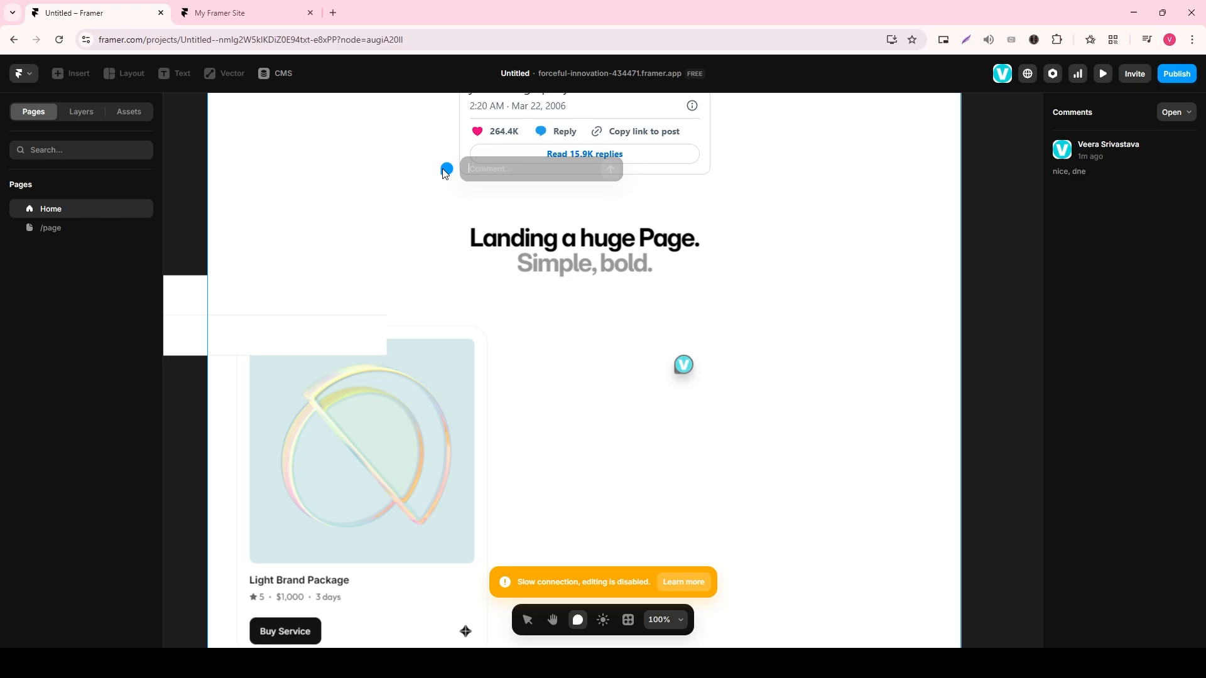
{"action": "left_click", "coordinate": [57, 226]}
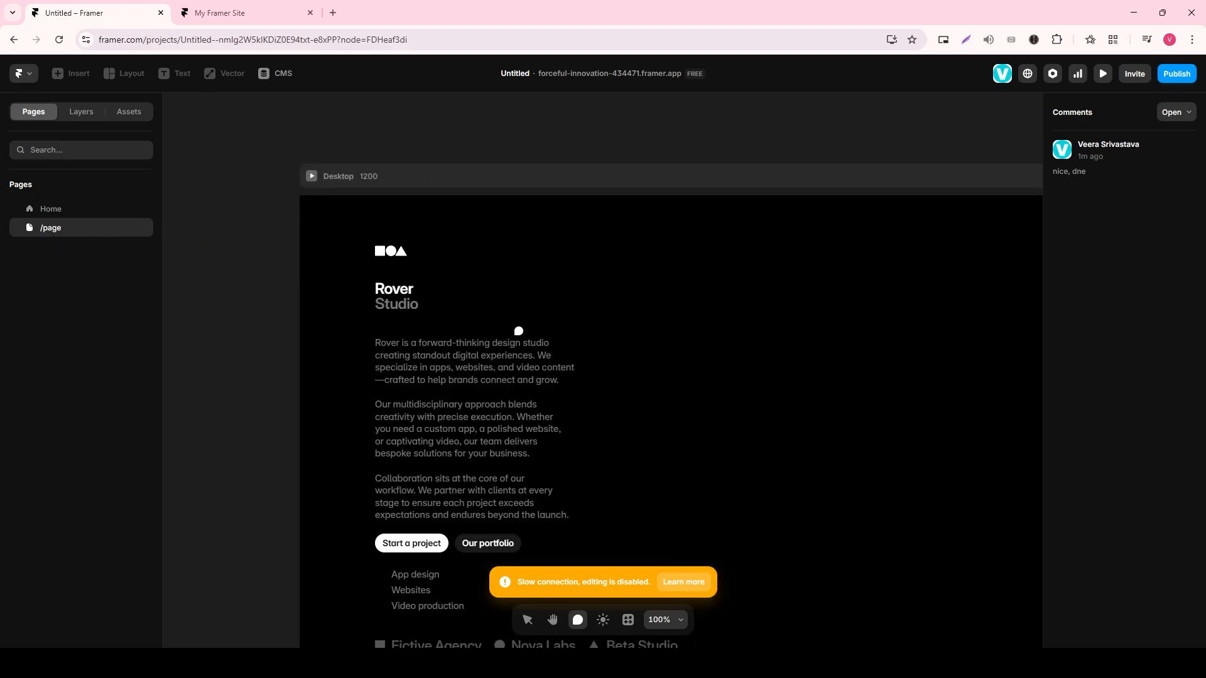
- Select the main content stack on the Desktop version of /page and examine its layout
{"action": "scroll", "coordinate": [516, 334], "scroll_direction": "right", "scroll_amount": 2}
{"action": "left_click", "coordinate": [527, 619]}
{"action": "left_click", "coordinate": [447, 443]}
{"action": "scroll", "coordinate": [447, 439], "scroll_direction": "down", "scroll_amount": 3}
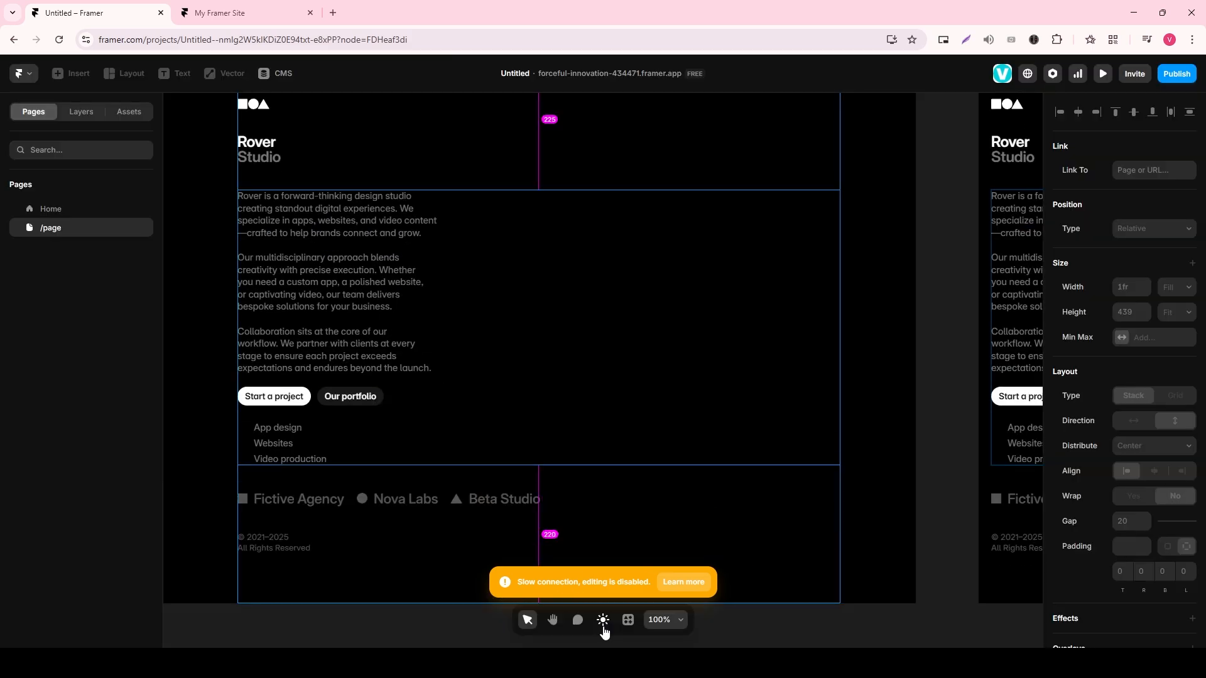
{"action": "scroll", "coordinate": [464, 409], "scroll_direction": "up", "scroll_amount": 2}
{"action": "scroll", "coordinate": [464, 408], "scroll_direction": "left", "scroll_amount": 1}
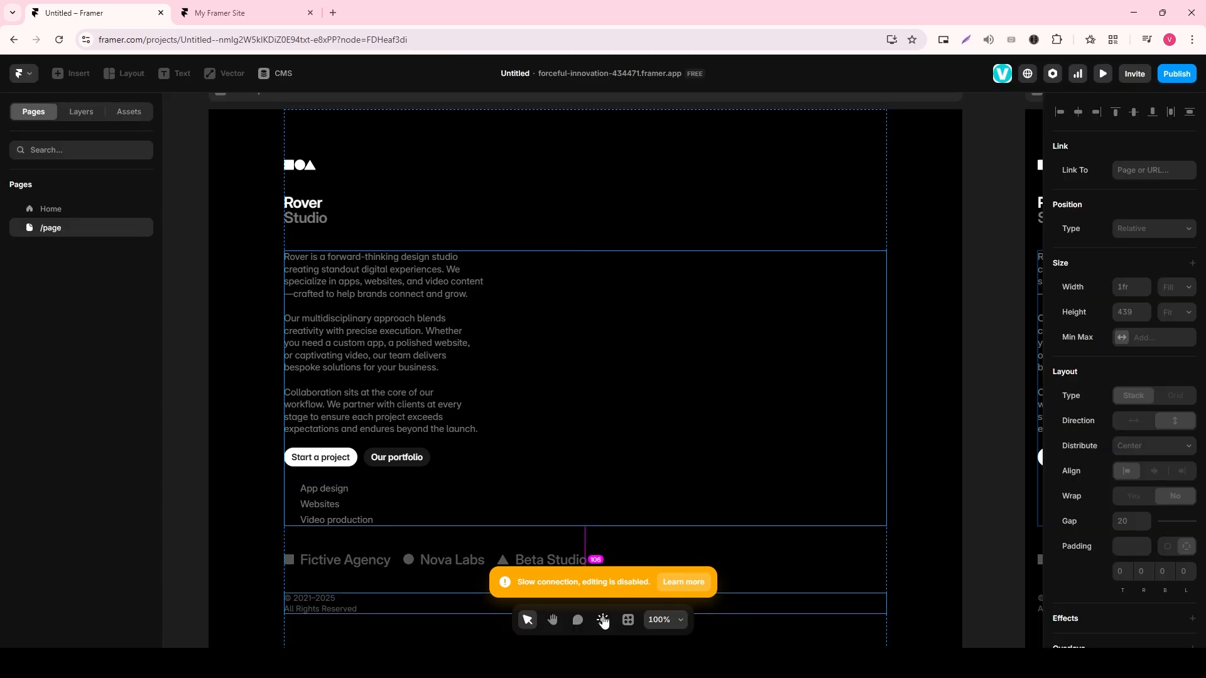
{"action": "scroll", "coordinate": [816, 474], "scroll_direction": "up", "scroll_amount": 2}
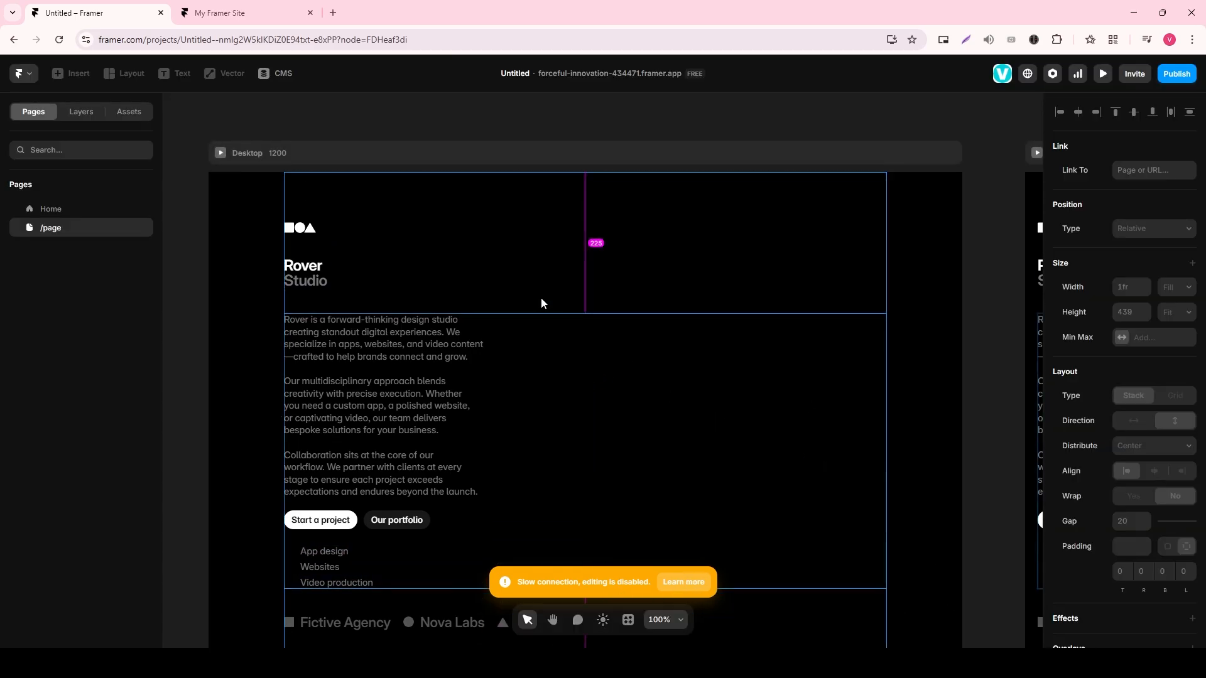
{"action": "left_click", "coordinate": [629, 628]}
{"action": "left_click", "coordinate": [631, 621]}
{"action": "left_click", "coordinate": [631, 621]}
{"action": "left_click", "coordinate": [628, 624]}
- Turn on Fast Zoom for the canvas
{"action": "left_click", "coordinate": [660, 621]}
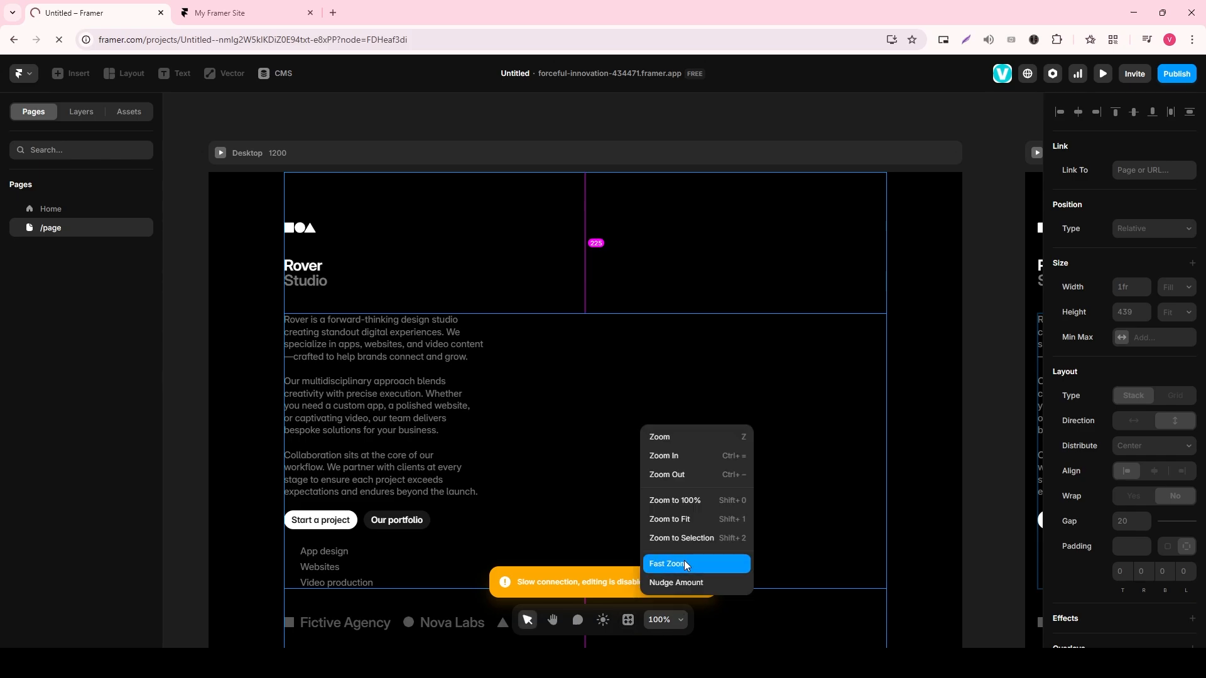
{"action": "left_click", "coordinate": [683, 562]}
{"action": "left_click", "coordinate": [664, 627]}
{"action": "left_click", "coordinate": [684, 567]}
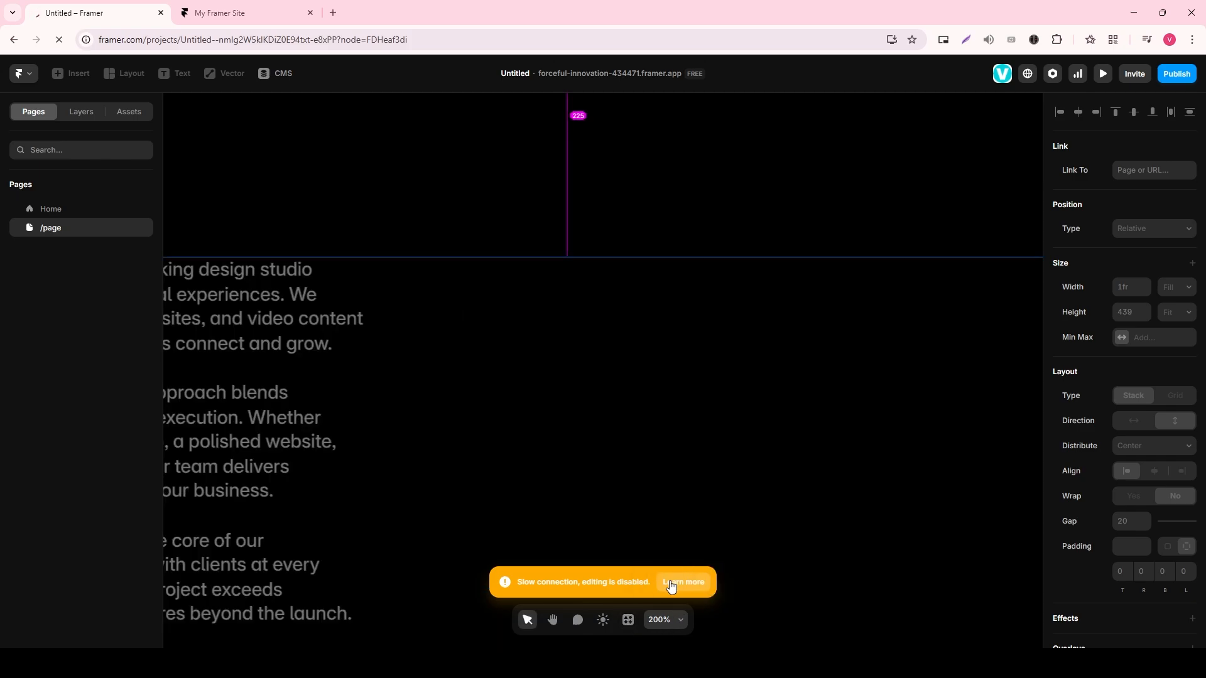
- Zoom in and out across the /page canvas to try Fast Zoom on its shapes, images and breakpoints
{"action": "scroll", "coordinate": [671, 548], "scroll_direction": "down", "scroll_amount": 5}
{"action": "scroll", "coordinate": [672, 548], "scroll_direction": "up", "scroll_amount": 3}
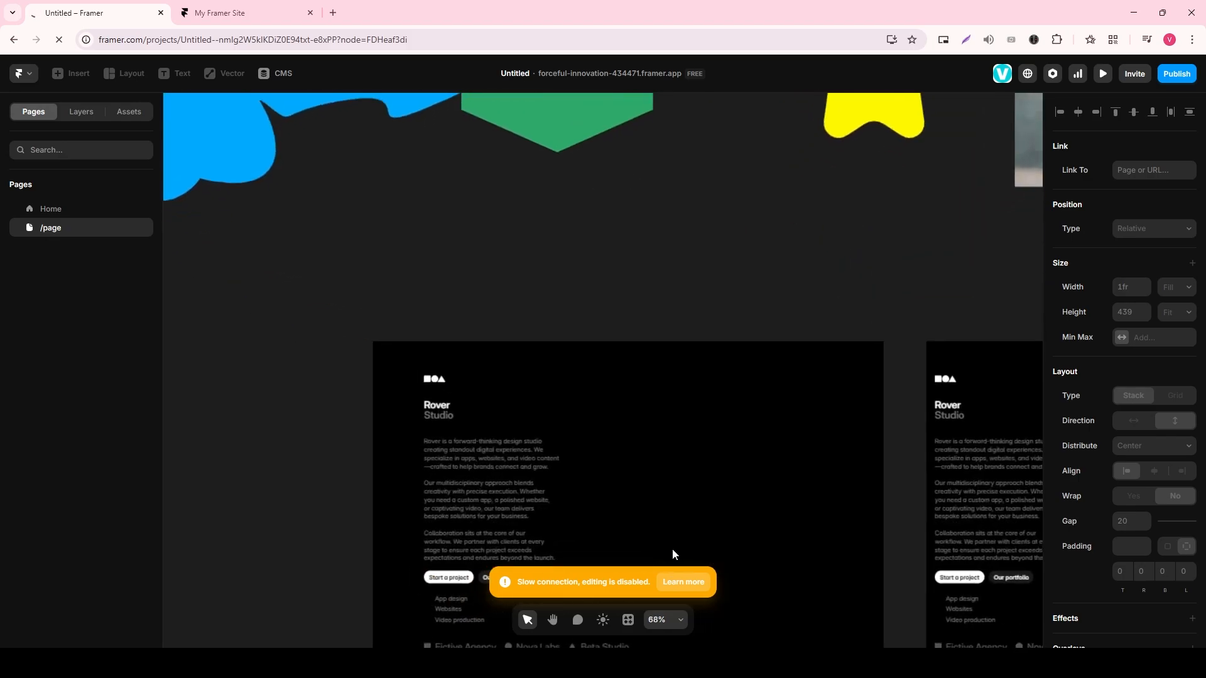
{"action": "scroll", "coordinate": [672, 548], "scroll_direction": "down", "scroll_amount": 3}
{"action": "scroll", "coordinate": [806, 459], "scroll_direction": "up", "scroll_amount": 3}
{"action": "scroll", "coordinate": [808, 457], "scroll_direction": "down", "scroll_amount": 3}
{"action": "scroll", "coordinate": [808, 457], "scroll_direction": "up", "scroll_amount": 3}
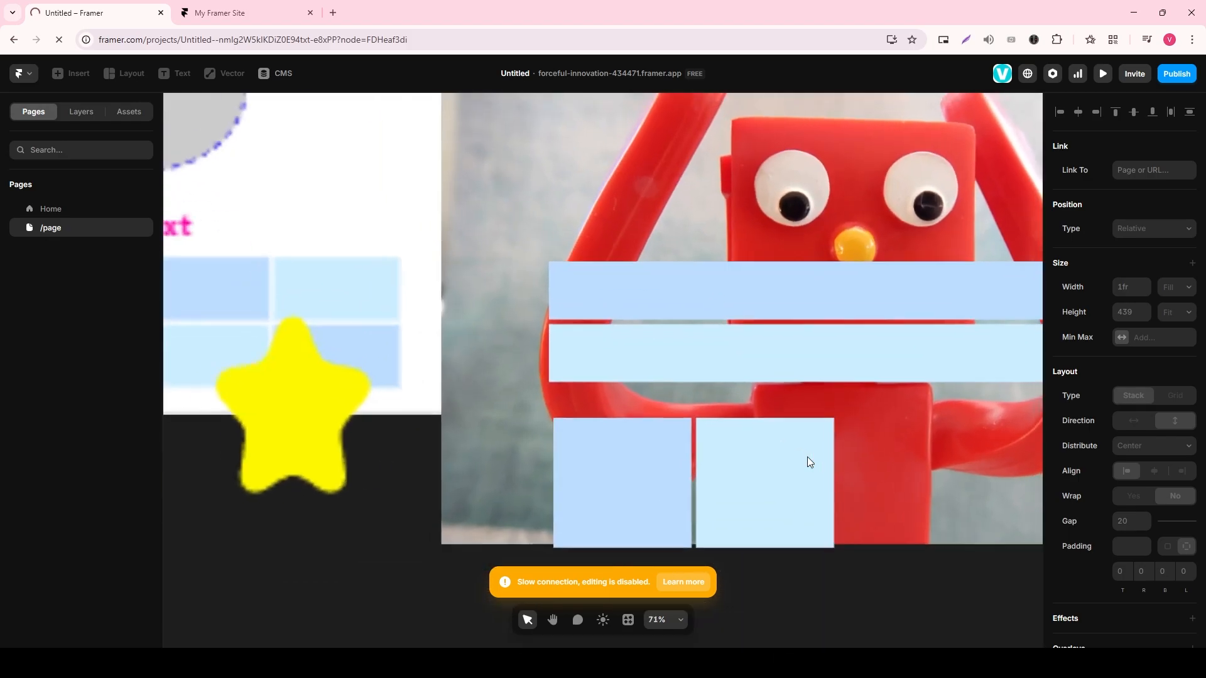
{"action": "scroll", "coordinate": [807, 457], "scroll_direction": "down", "scroll_amount": 4}
{"action": "scroll", "coordinate": [808, 457], "scroll_direction": "up", "scroll_amount": 2}
{"action": "scroll", "coordinate": [807, 457], "scroll_direction": "down", "scroll_amount": 2}
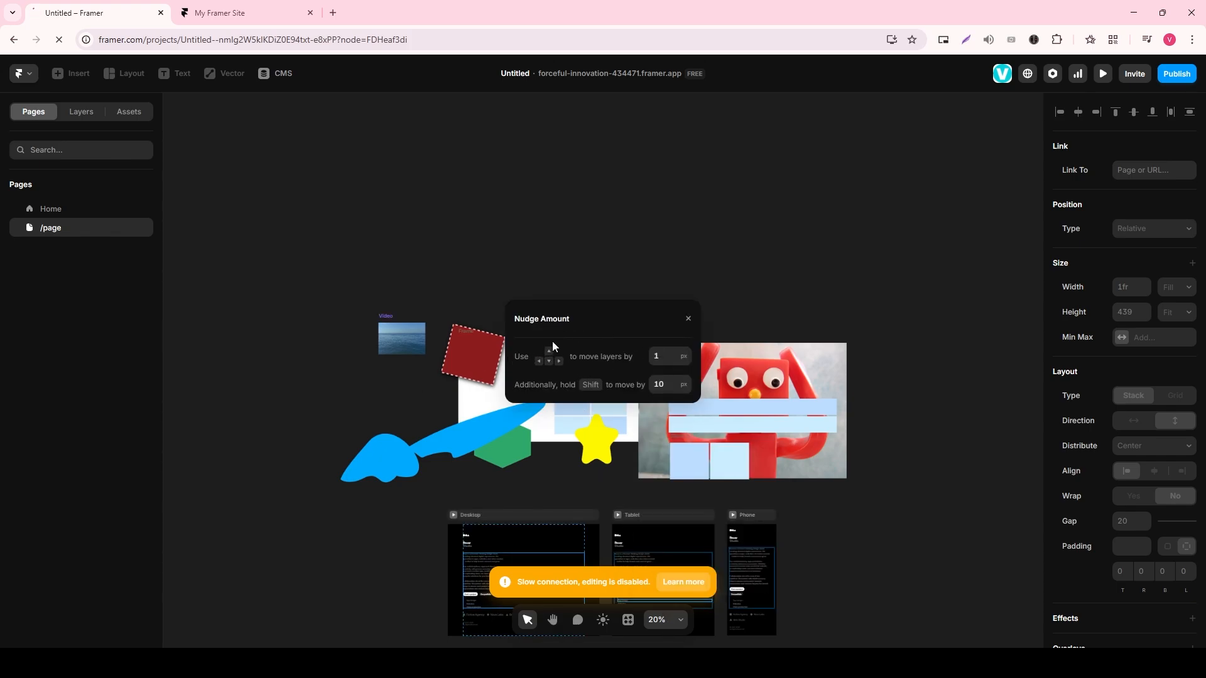
- Set the basic nudge amount for moving layers to 100 px
{"action": "left_click", "coordinate": [667, 357]}
{"action": "type", "text": "100"}
{"action": "left_click", "coordinate": [632, 429]}
- Zoom into the /page content and turn off Fast Zoom
{"action": "scroll", "coordinate": [634, 431], "scroll_direction": "down", "scroll_amount": 3}
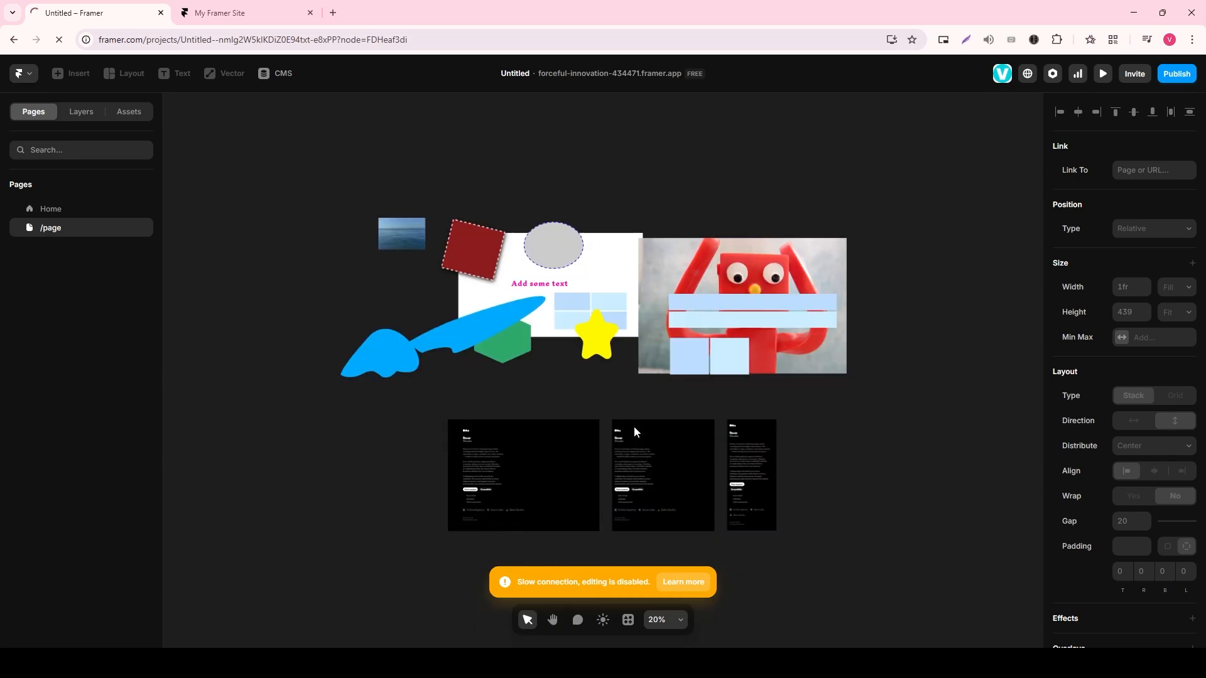
{"action": "scroll", "coordinate": [632, 401], "scroll_direction": "up", "scroll_amount": 2}
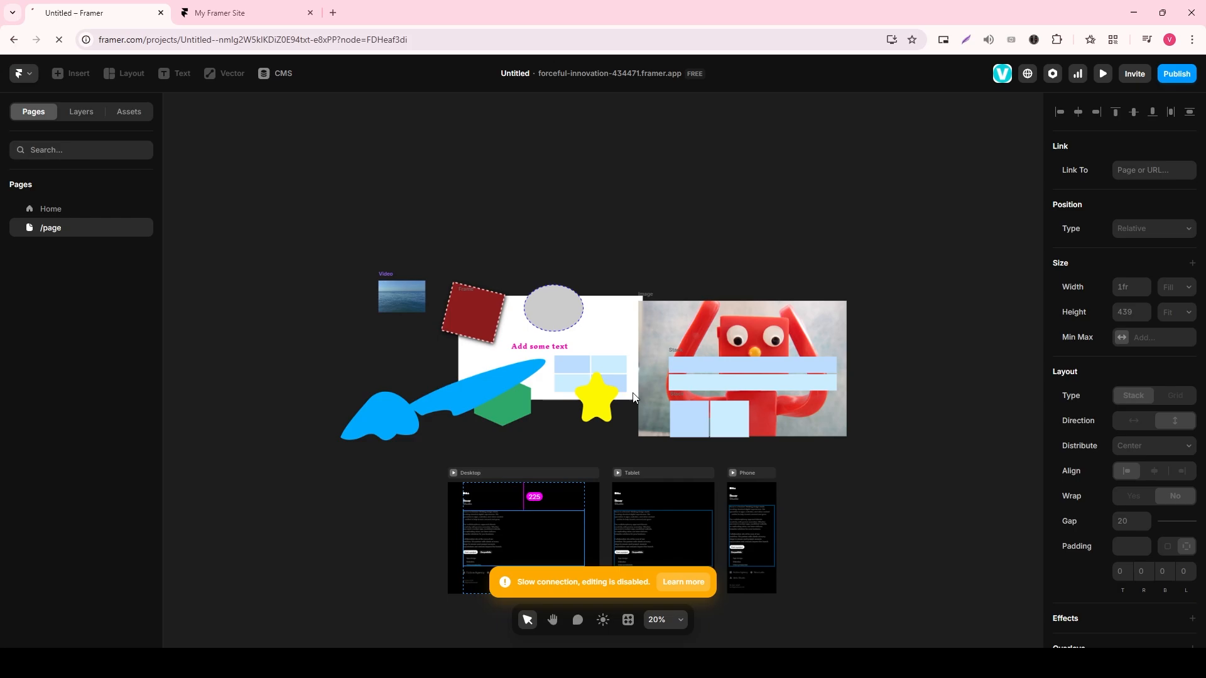
{"action": "scroll", "coordinate": [634, 564], "scroll_direction": "up", "scroll_amount": 5}
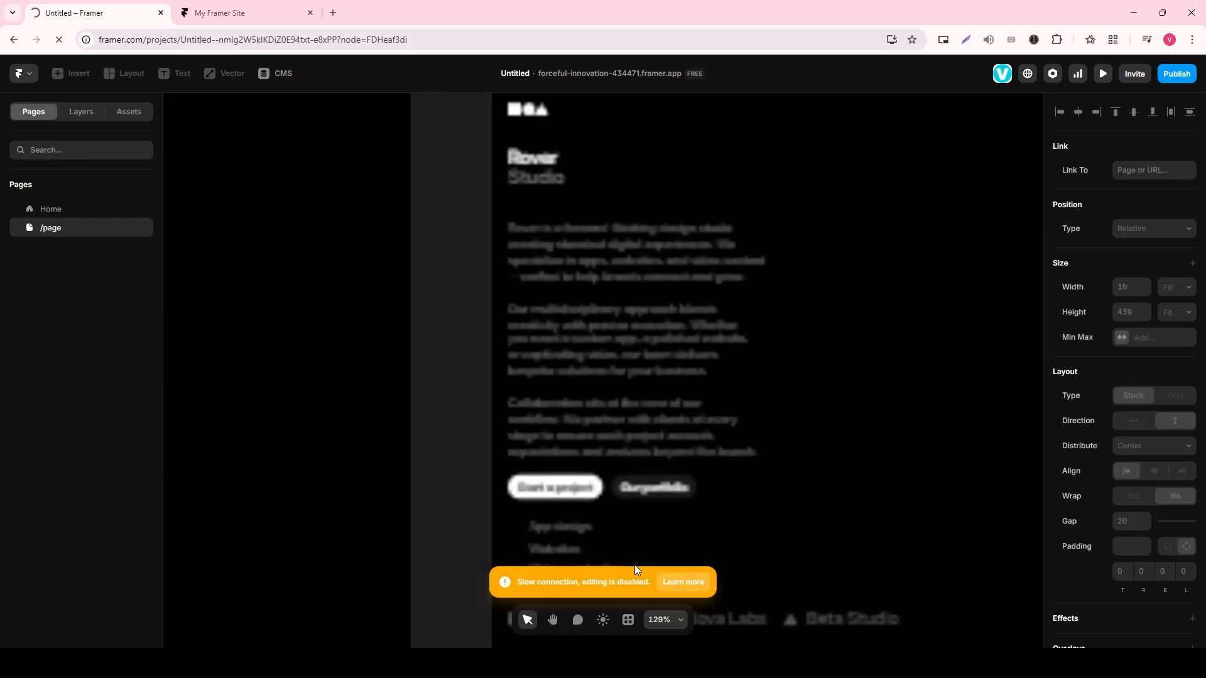
{"action": "left_click", "coordinate": [666, 620]}
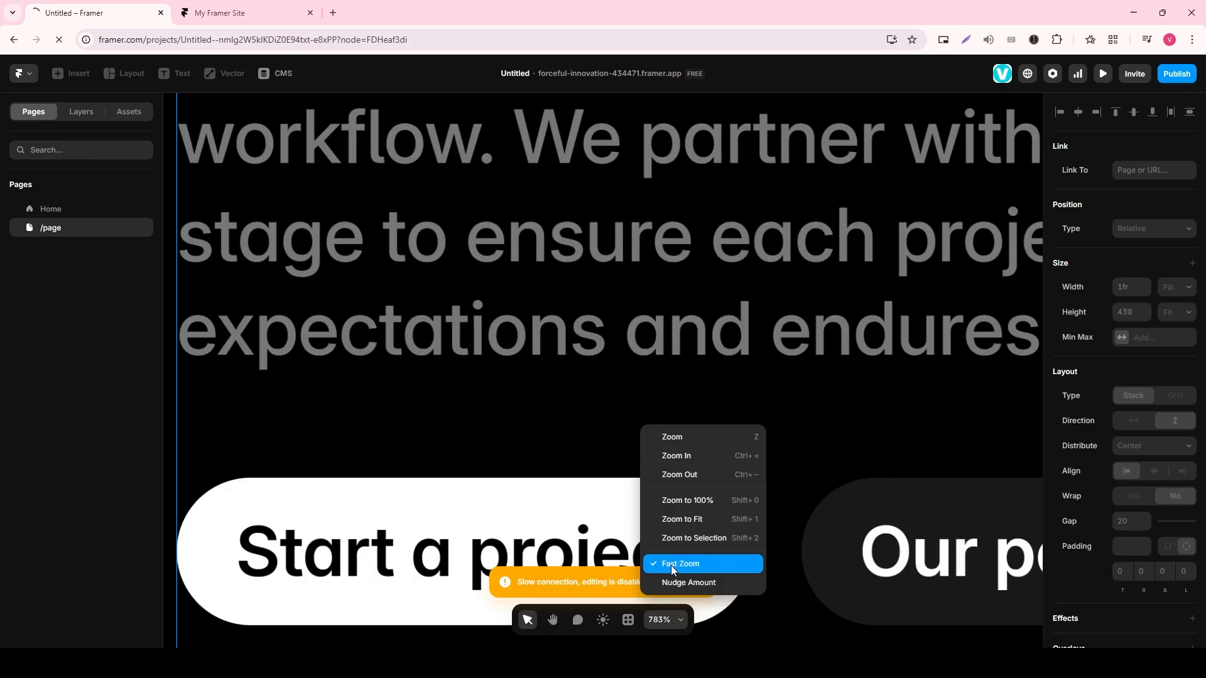
{"action": "left_click", "coordinate": [671, 564]}
- Zoom out and in on the Rover Studio content to compare the regular zoom speed
{"action": "scroll", "coordinate": [513, 397], "scroll_direction": "down", "scroll_amount": 5}
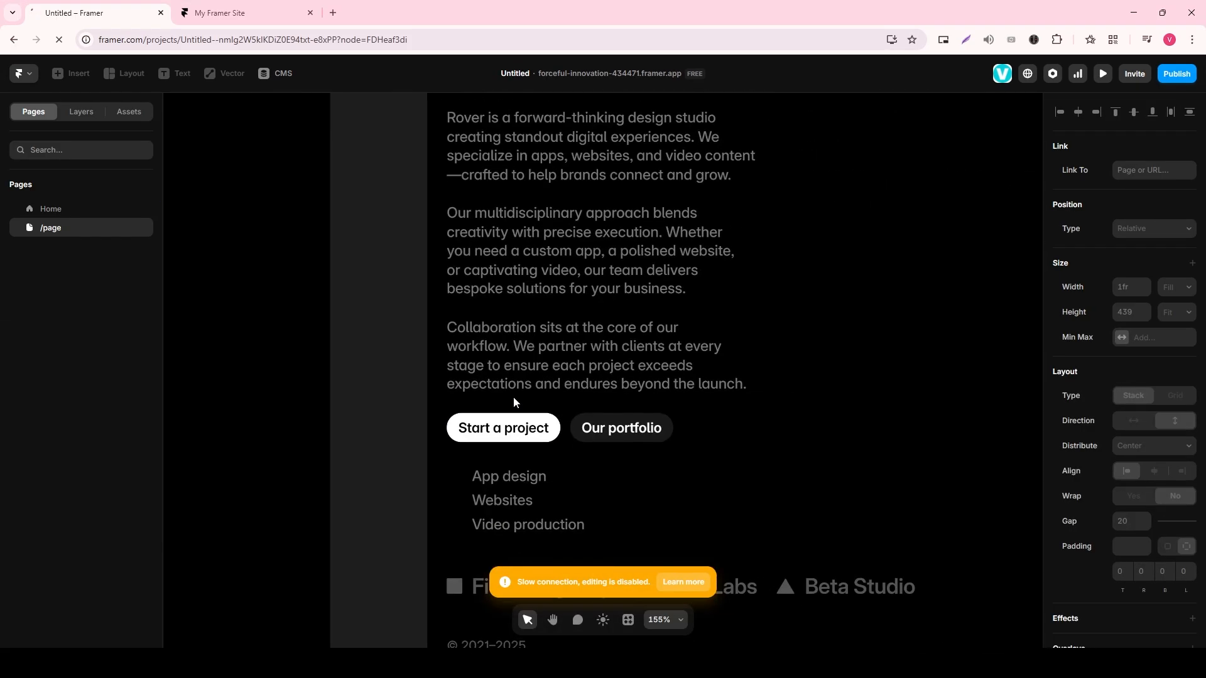
{"action": "scroll", "coordinate": [502, 412], "scroll_direction": "down", "scroll_amount": 4}
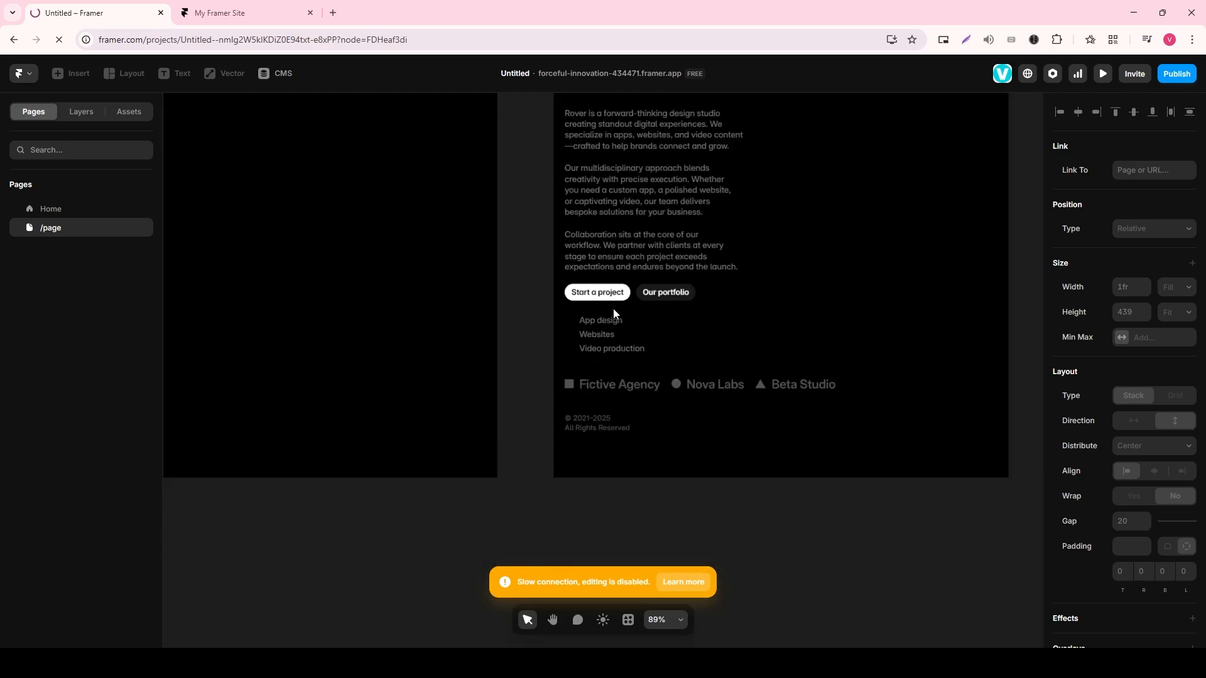
{"action": "scroll", "coordinate": [631, 266], "scroll_direction": "up", "scroll_amount": 3}
{"action": "scroll", "coordinate": [630, 266], "scroll_direction": "down", "scroll_amount": 5}
{"action": "scroll", "coordinate": [631, 267], "scroll_direction": "up", "scroll_amount": 8}
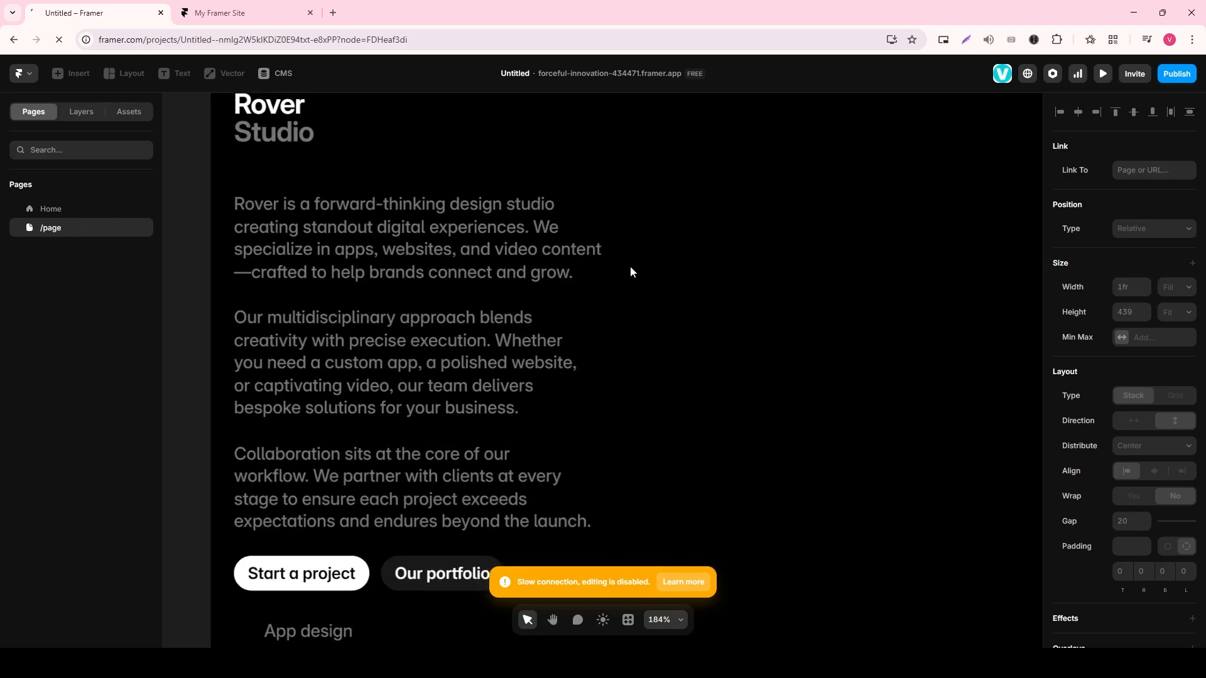